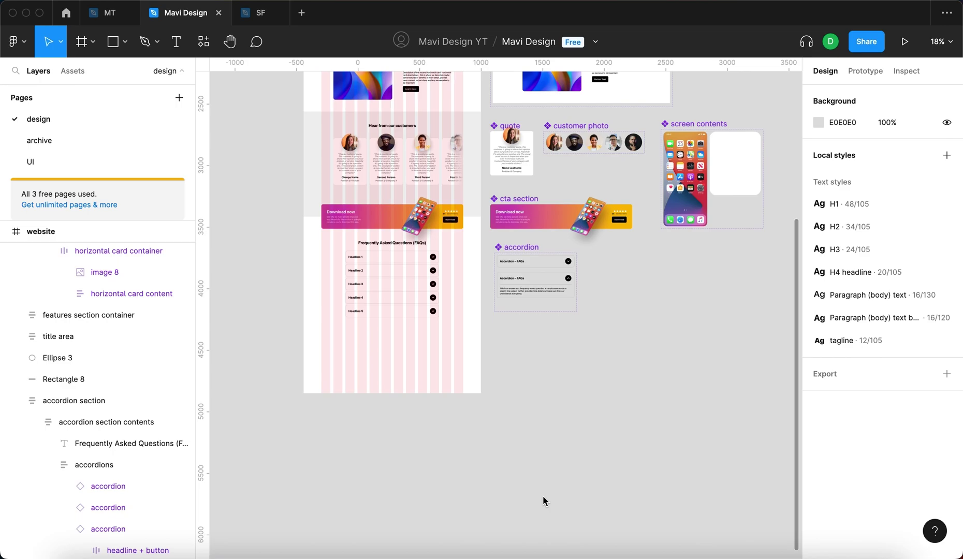
{"action": "scroll", "coordinate": [543, 496], "scroll_direction": "down", "scroll_amount": 5}
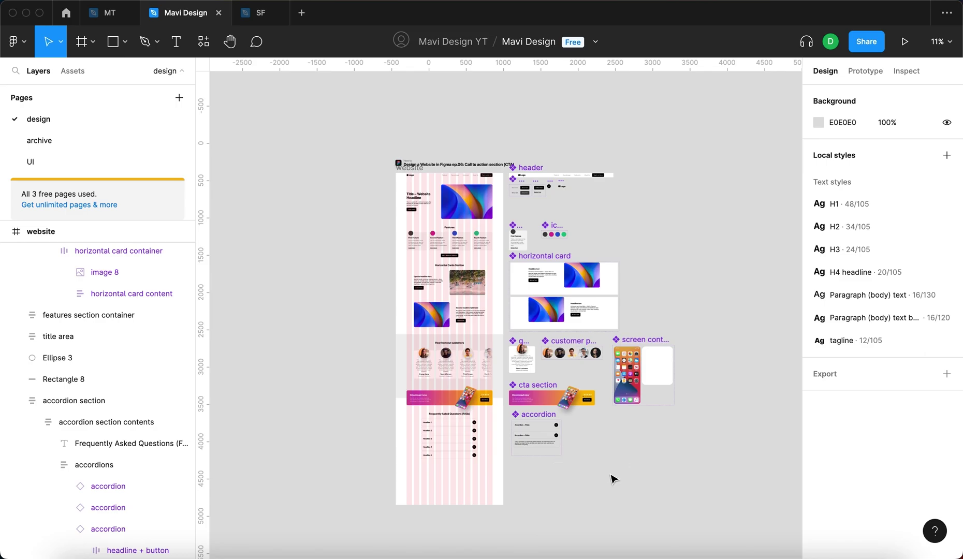
{"action": "scroll", "coordinate": [613, 474], "scroll_direction": "down", "scroll_amount": 2}
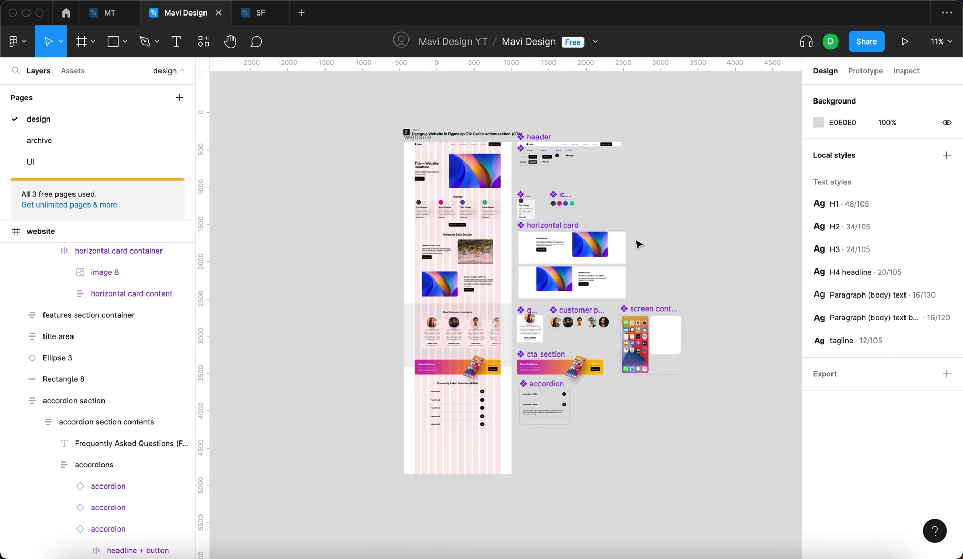
{"action": "scroll", "coordinate": [633, 321], "scroll_direction": "down", "scroll_amount": 5}
Step: Place an instance of the local logo placeholder component on the empty canvas below the accordion component
{"action": "scroll", "coordinate": [632, 362], "scroll_direction": "up", "scroll_amount": 3, "text": "ctrl"}
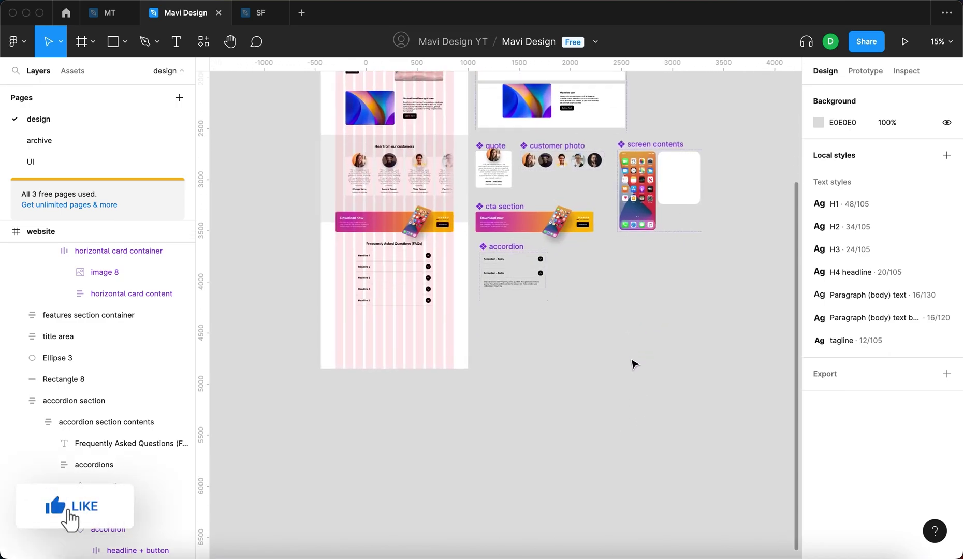
{"action": "left_click", "coordinate": [69, 71]}
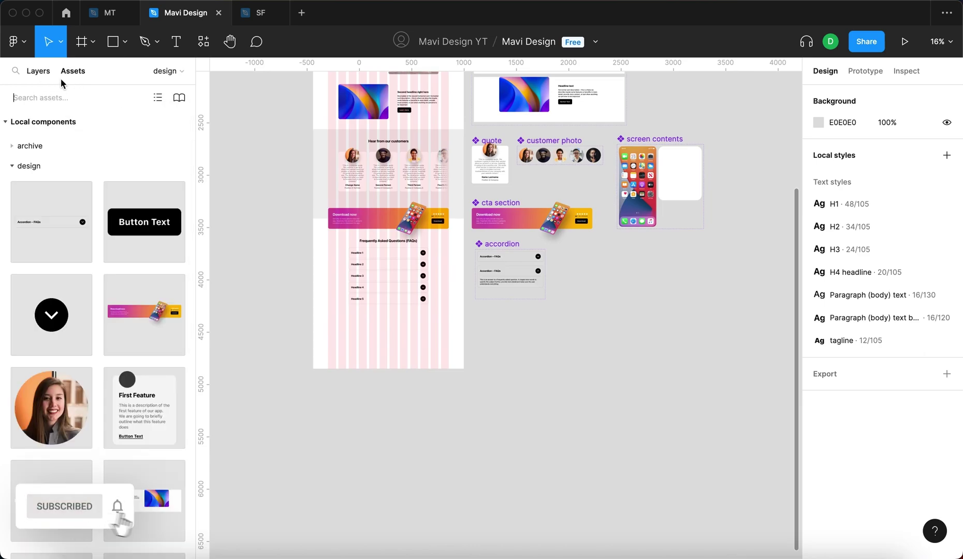
{"action": "scroll", "coordinate": [102, 273], "scroll_direction": "down", "scroll_amount": 5}
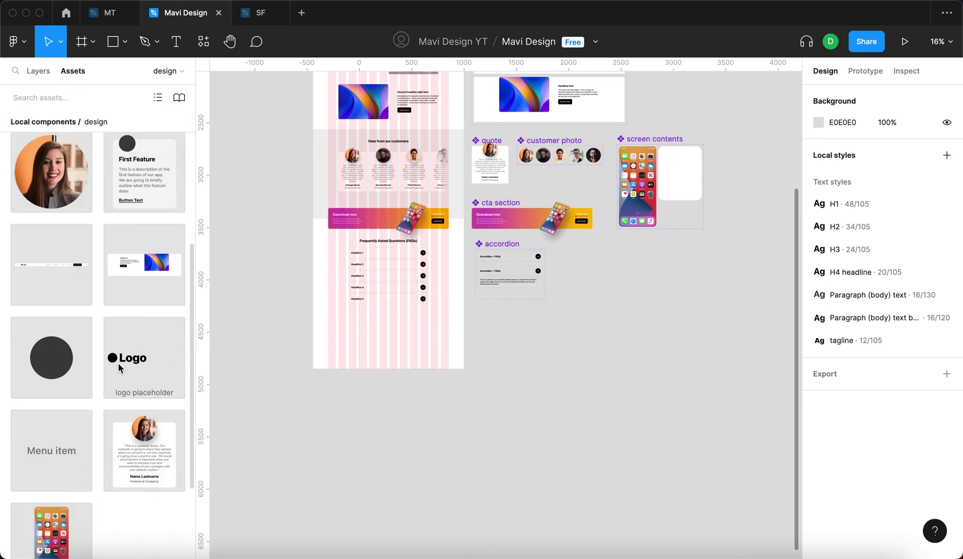
{"action": "left_click_drag", "start_coordinate": [120, 363], "coordinate": [537, 366]}
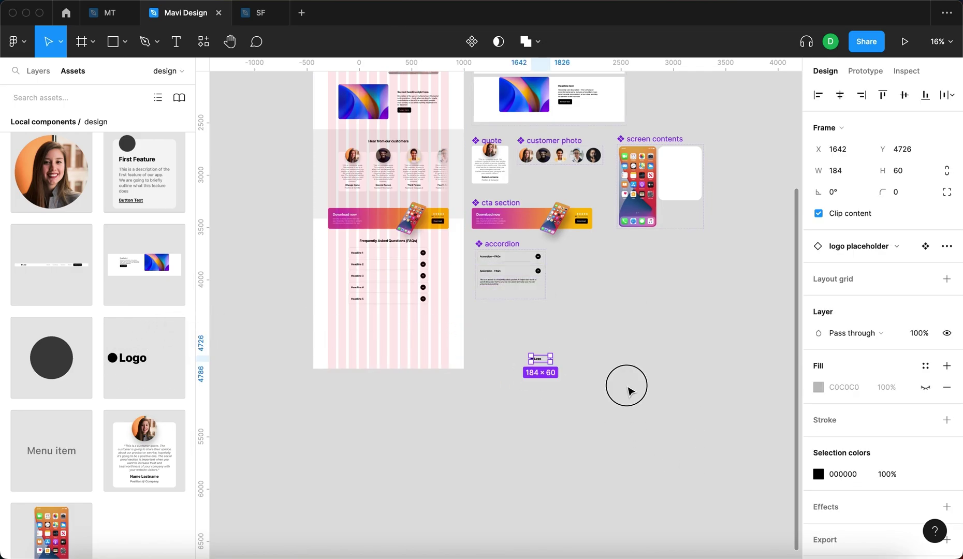
{"action": "left_click", "coordinate": [628, 391]}
{"action": "scroll", "coordinate": [628, 390], "scroll_direction": "up", "scroll_amount": 5}
{"action": "scroll", "coordinate": [572, 383], "scroll_direction": "left", "scroll_amount": 3}
{"action": "left_click", "coordinate": [557, 386]}
{"action": "left_click_drag", "start_coordinate": [557, 386], "coordinate": [478, 357]}
{"action": "left_click", "coordinate": [568, 422]}
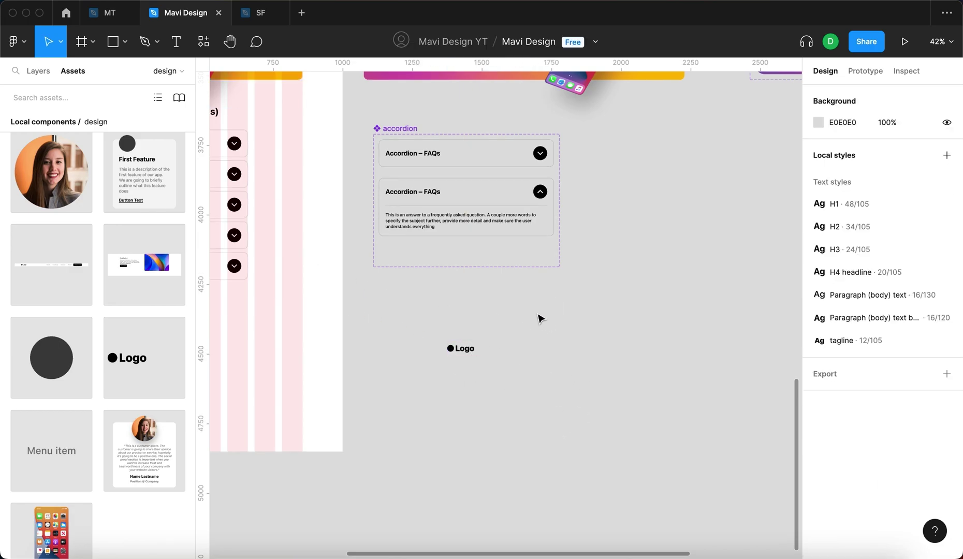
Step: Add a text layer beside the logo reading "© 2017 – 2023 CompanyName Inc."
{"action": "left_click", "coordinate": [37, 71]}
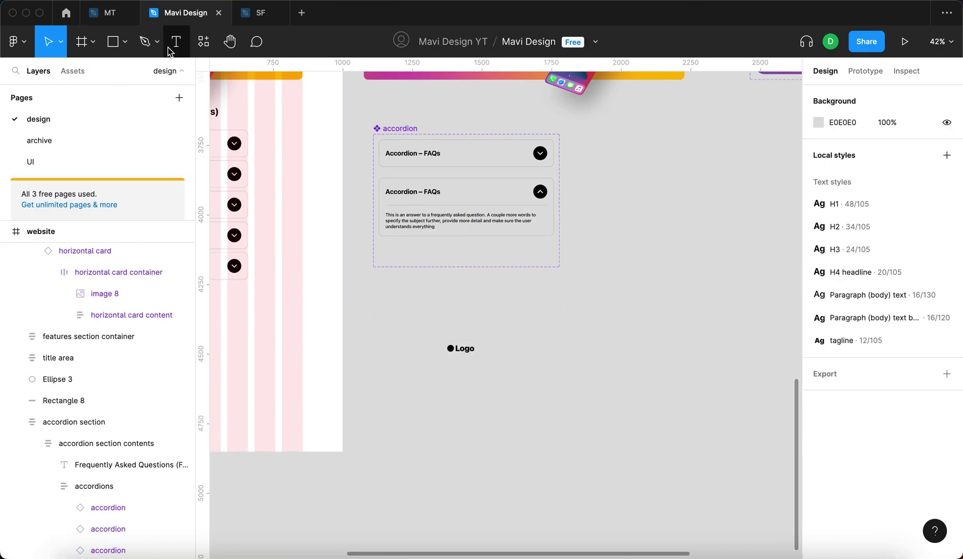
{"action": "key", "text": "t"}
{"action": "left_click", "coordinate": [531, 348]}
{"action": "type", "text": "20"}
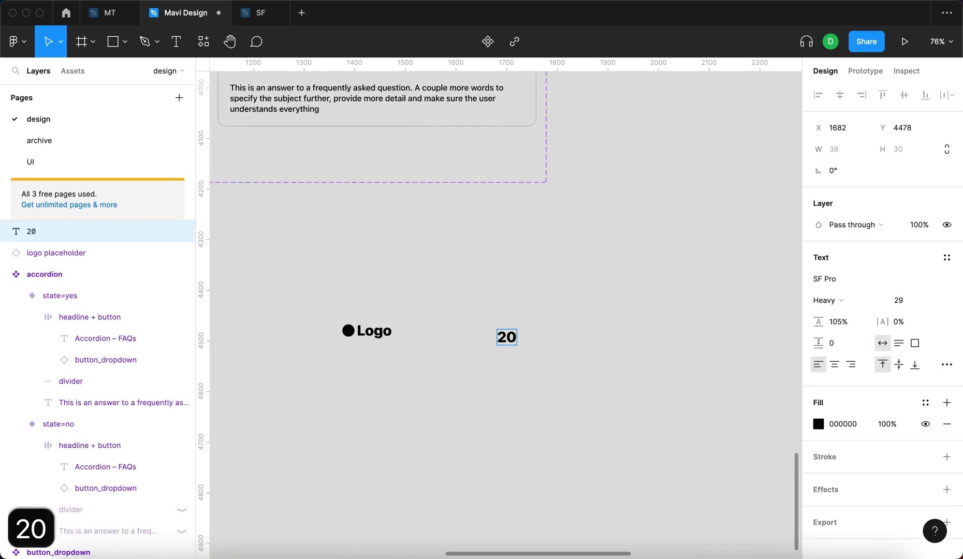
{"action": "type", "text": "17"}
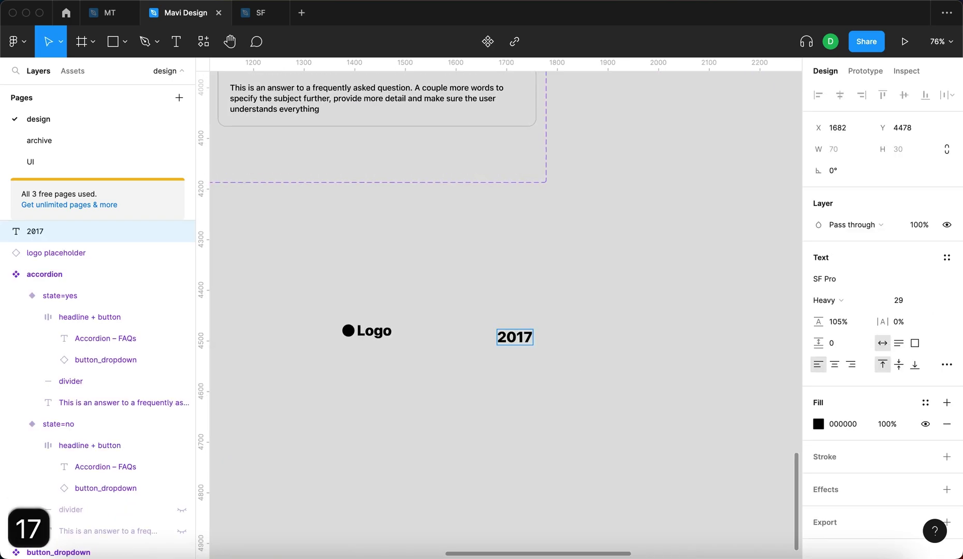
{"action": "type", "text": " -"}
{"action": "key", "text": "BackSpace"}
{"action": "key", "text": "alt+minus"}
{"action": "type", "text": "20"}
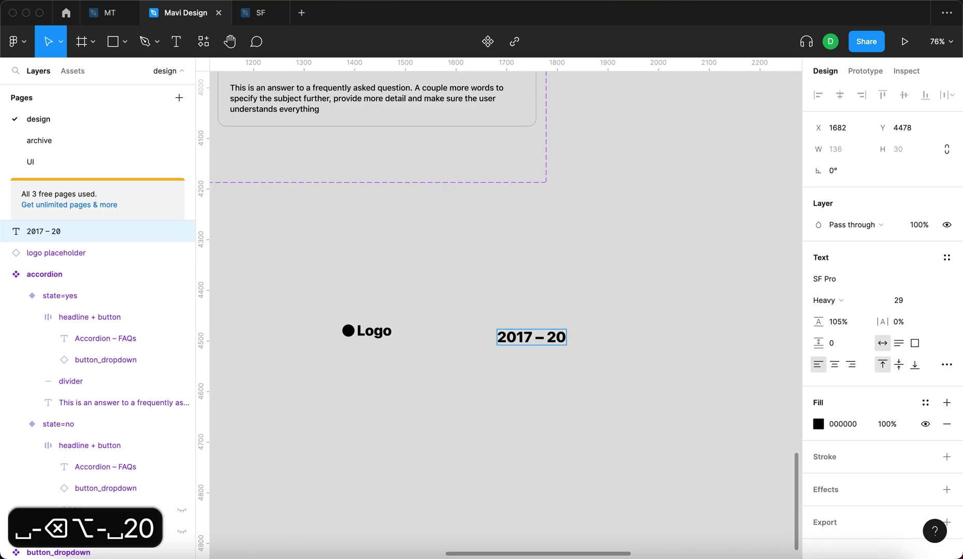
{"action": "type", "text": "23 CompanyName Inc."}
{"action": "key", "text": "super+Left"}
{"action": "type", "text": "©"}
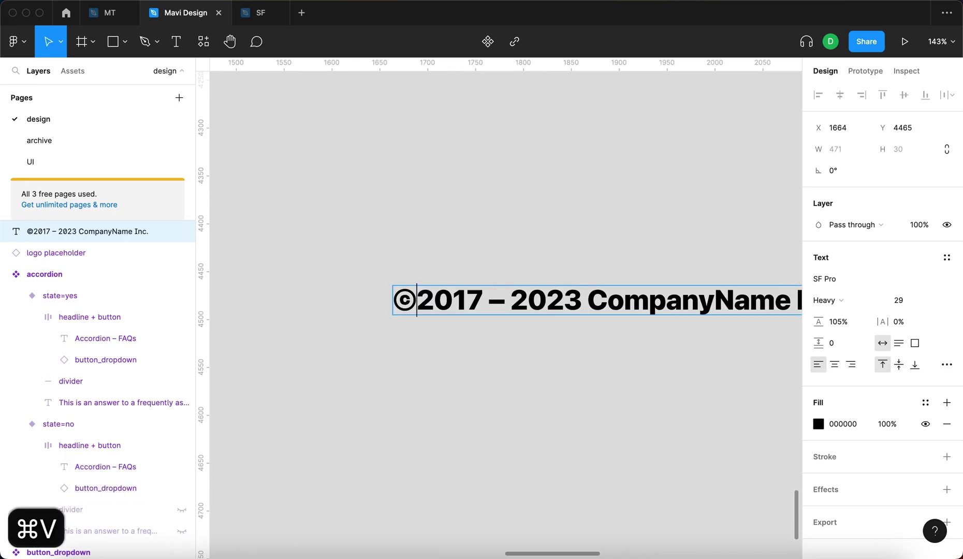
{"action": "key", "text": "Escape"}
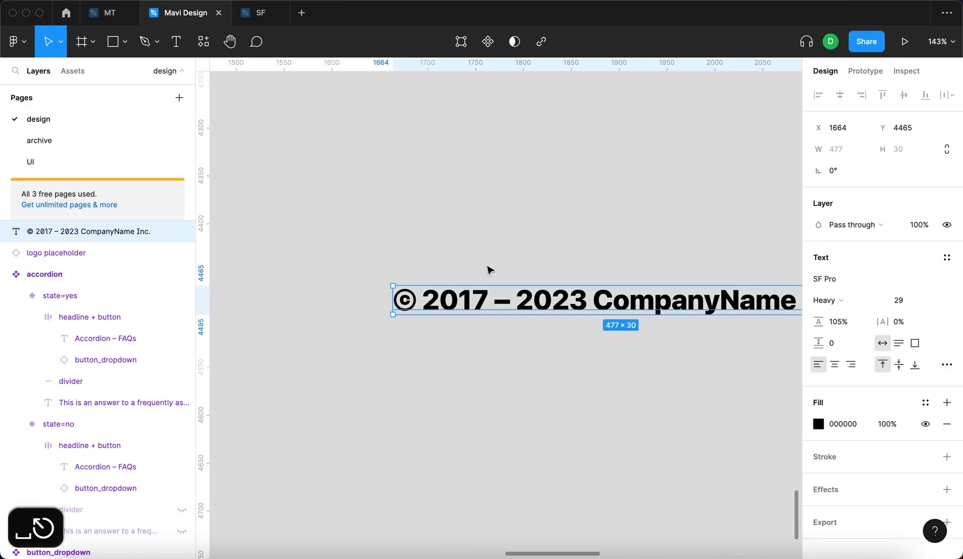
Step: Apply the paragraph body text style to the copyright text
{"action": "scroll", "coordinate": [490, 268], "scroll_direction": "right", "scroll_amount": 2}
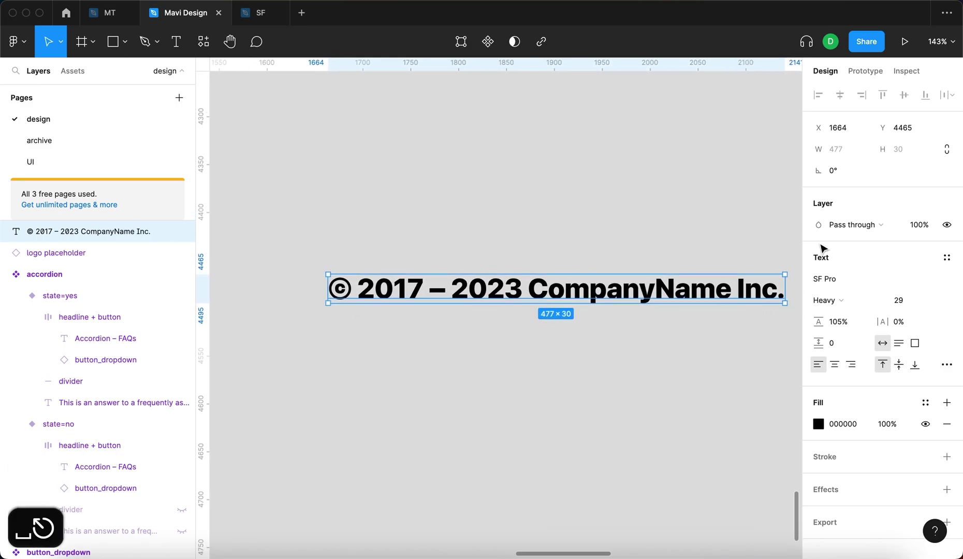
{"action": "left_click", "coordinate": [946, 257]}
{"action": "left_click", "coordinate": [916, 424]}
{"action": "left_click", "coordinate": [668, 398]}
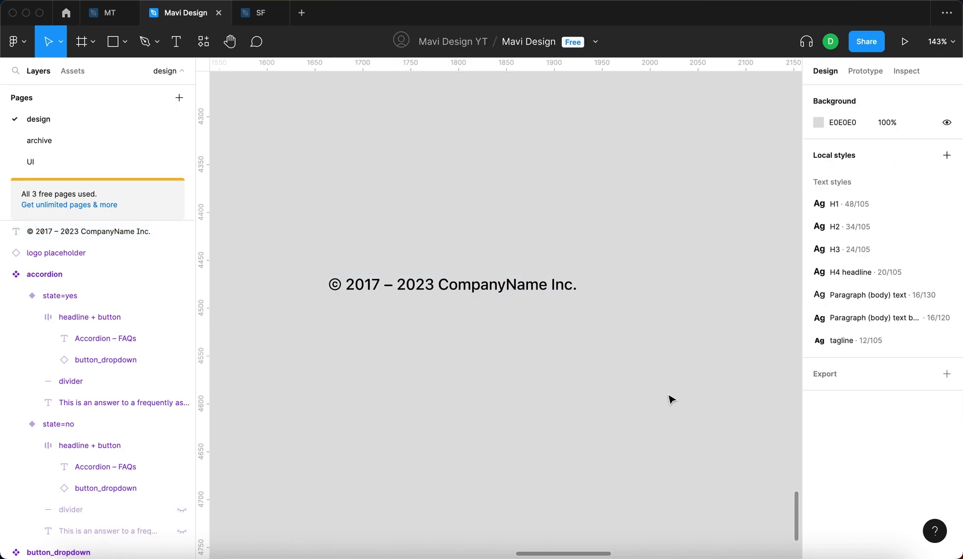
Step: Create a 32 × 32 frame on the canvas above the copyright text
{"action": "scroll", "coordinate": [652, 393], "scroll_direction": "left", "scroll_amount": 2}
{"action": "scroll", "coordinate": [642, 392], "scroll_direction": "down", "scroll_amount": 5}
{"action": "scroll", "coordinate": [645, 370], "scroll_direction": "right", "scroll_amount": 3}
{"action": "left_click", "coordinate": [313, 316]}
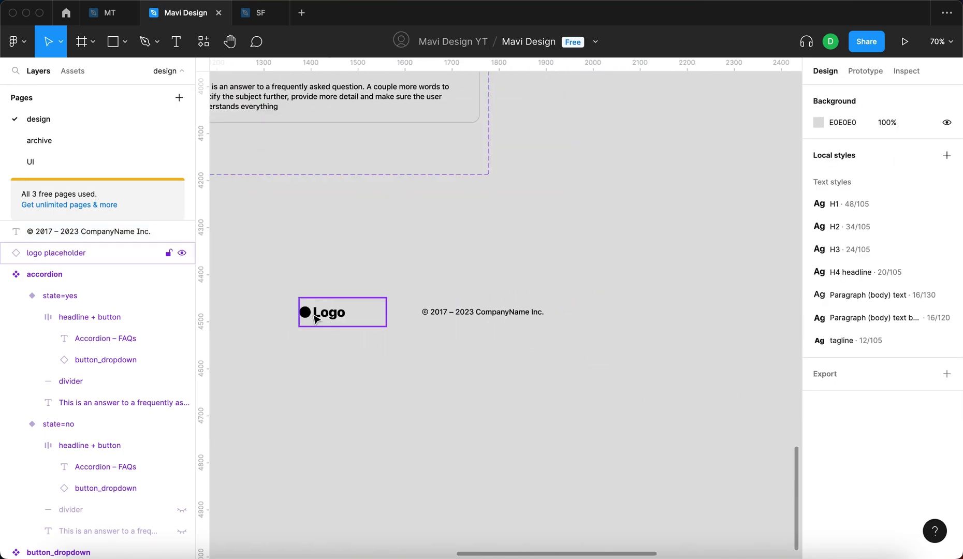
{"action": "left_click", "coordinate": [417, 234]}
{"action": "key", "text": "f"}
{"action": "mouse_move", "coordinate": [386, 194]}
{"action": "left_mouse_down"}
{"action": "mouse_move", "coordinate": [433, 232]}
{"action": "mouse_move", "coordinate": [421, 218]}
{"action": "mouse_move", "coordinate": [656, 271]}
{"action": "left_mouse_up"}
{"action": "scroll", "coordinate": [382, 199], "scroll_direction": "up", "scroll_amount": 3}
{"action": "scroll", "coordinate": [669, 267], "scroll_direction": "right", "scroll_amount": 5}
{"action": "left_click", "coordinate": [828, 170]}
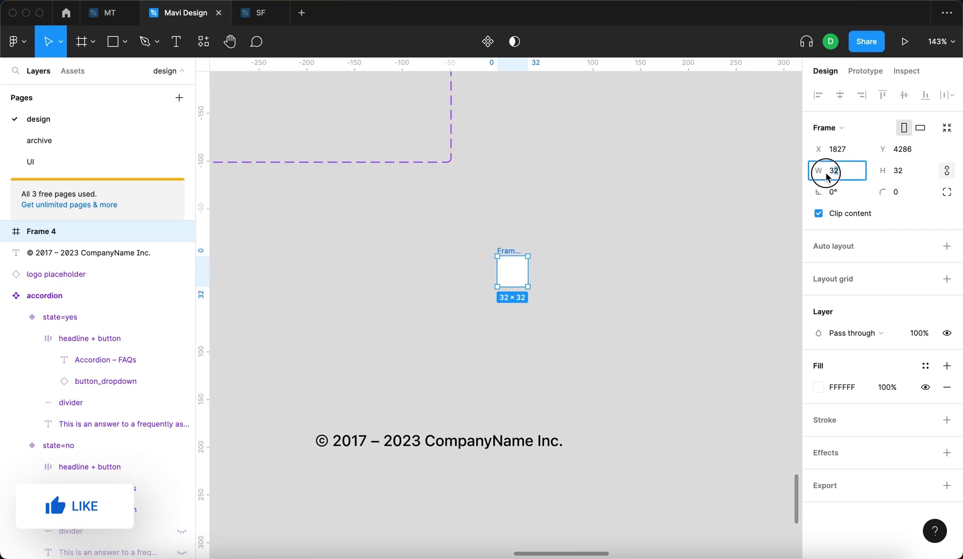
{"action": "left_click", "coordinate": [918, 171]}
{"action": "left_click", "coordinate": [659, 304]}
Step: Turn the small square frame into a component and rename it "social media icon"
{"action": "left_click_drag", "start_coordinate": [510, 284], "coordinate": [581, 260]}
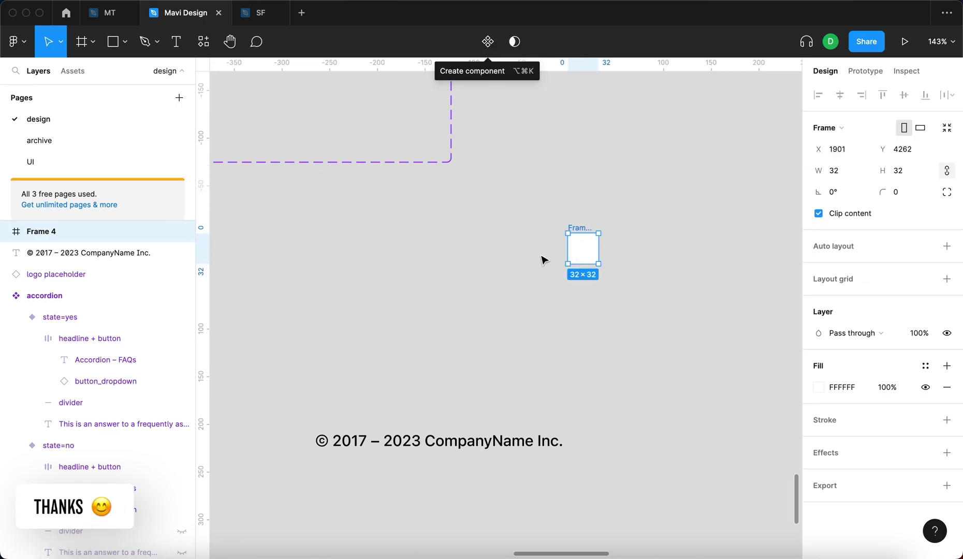
{"action": "scroll", "coordinate": [543, 260], "scroll_direction": "down", "scroll_amount": 3}
{"action": "left_click", "coordinate": [488, 42]}
{"action": "scroll", "coordinate": [657, 144], "scroll_direction": "up", "scroll_amount": 1}
{"action": "key", "text": "super+r"}
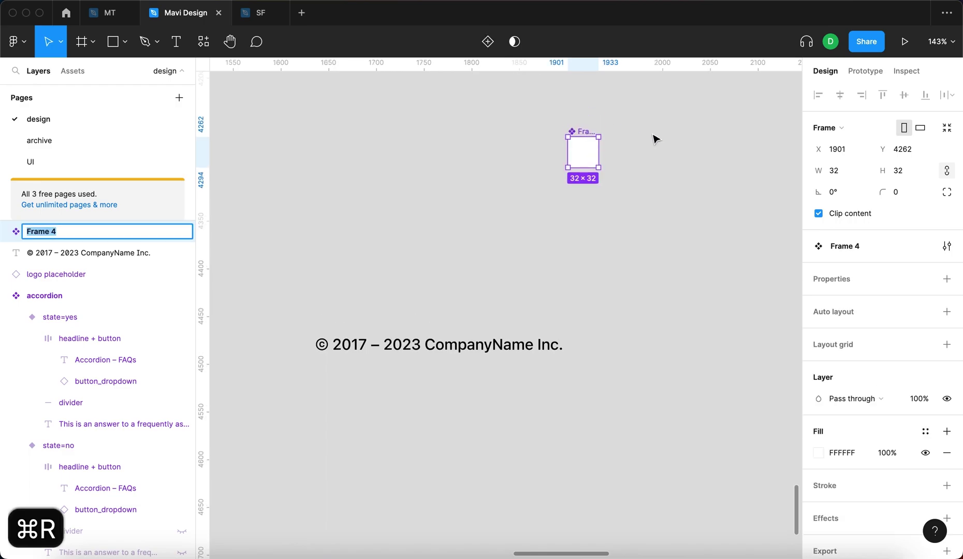
{"action": "type", "text": "socil"}
{"action": "key", "text": "BackSpace"}
{"action": "type", "text": "al media i"}
{"action": "key", "text": "BackSpace"}
{"action": "type", "text": "icon"}
{"action": "key", "text": "Return"}
Step: Add a second variant to the social media icon component and arrange the set with horizontal auto layout
{"action": "left_click_drag", "start_coordinate": [576, 147], "coordinate": [509, 191]}
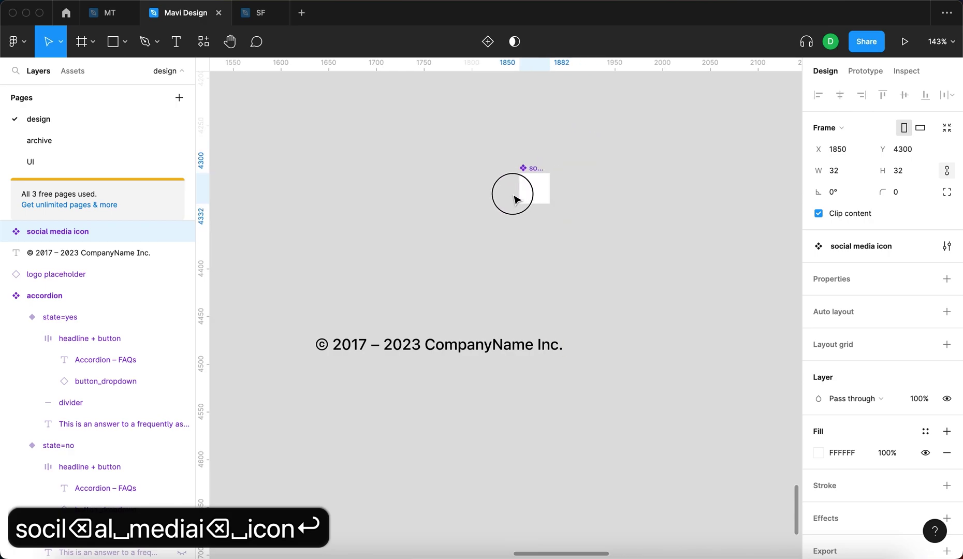
{"action": "left_click", "coordinate": [488, 41]}
{"action": "left_click", "coordinate": [521, 166]}
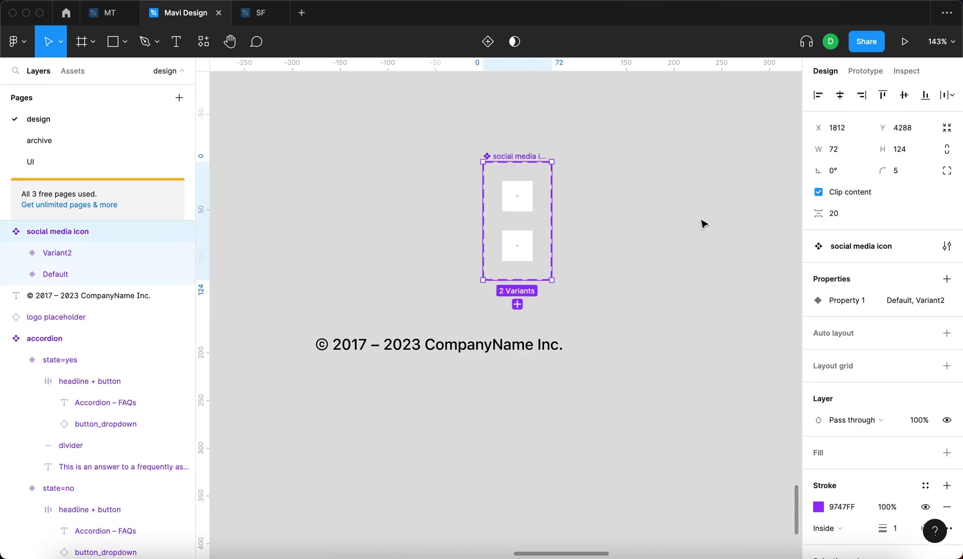
{"action": "left_click", "coordinate": [947, 333]}
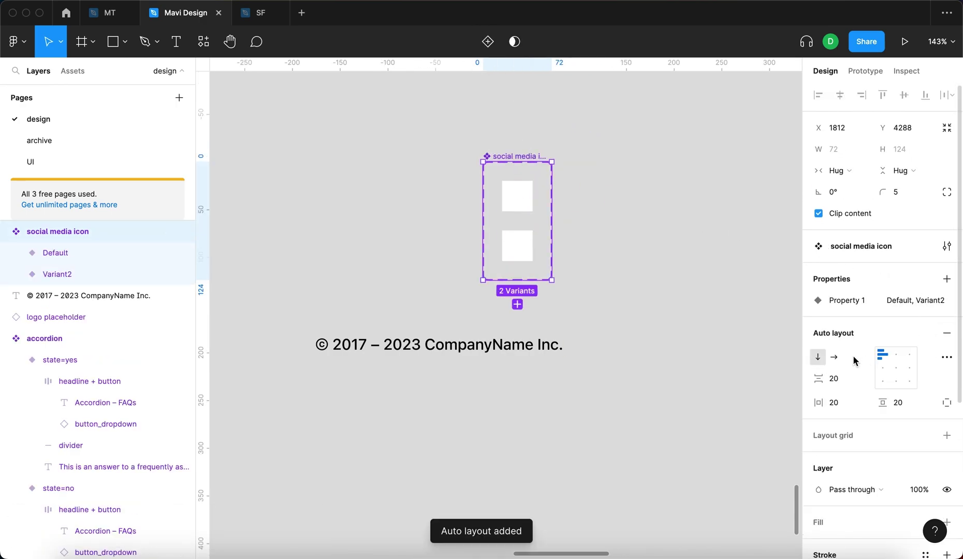
{"action": "left_click", "coordinate": [851, 360]}
{"action": "left_click", "coordinate": [641, 250]}
{"action": "left_click_drag", "start_coordinate": [516, 166], "coordinate": [441, 191]}
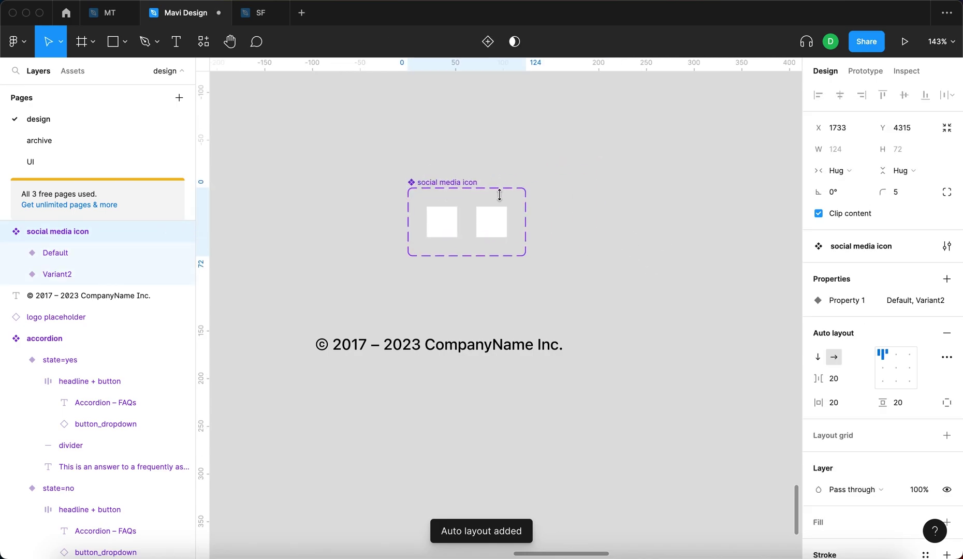
{"action": "key", "text": "Escape"}
Step: Name the first icon variant "youtube" and the second one "twitter"
{"action": "left_click", "coordinate": [451, 222]}
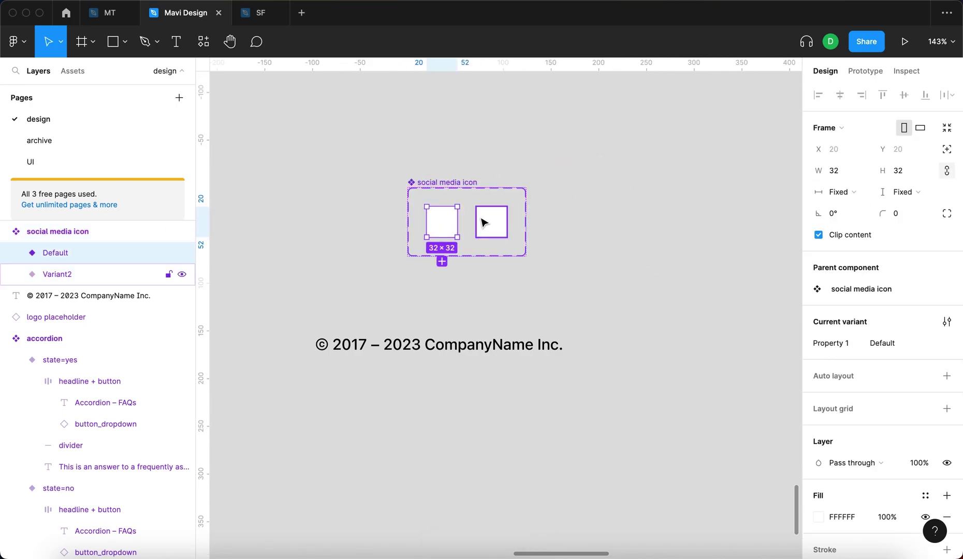
{"action": "left_click", "coordinate": [883, 342]}
{"action": "type", "text": "youtube"}
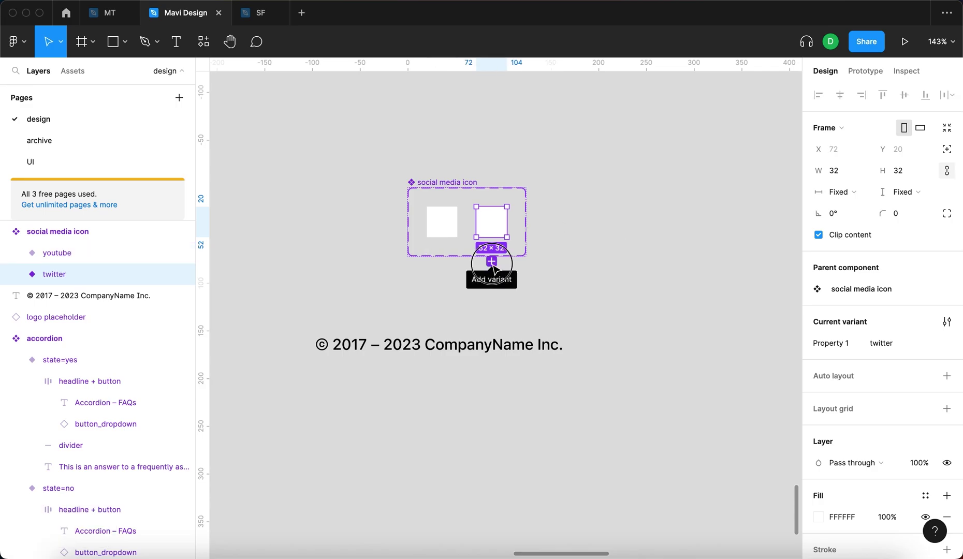
Step: Add a third variant to the social media icon set and name it "instagram"
{"action": "left_click", "coordinate": [492, 262]}
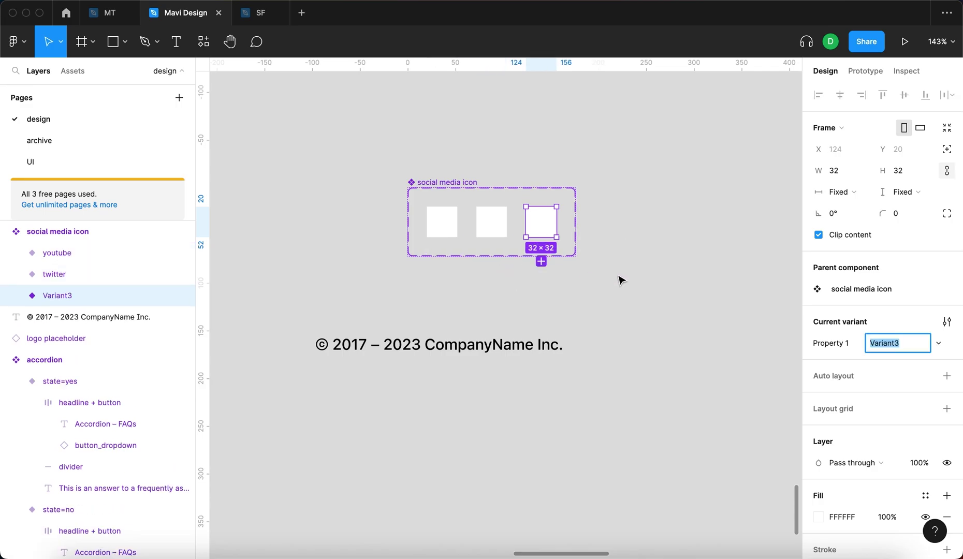
{"action": "type", "text": "instagram"}
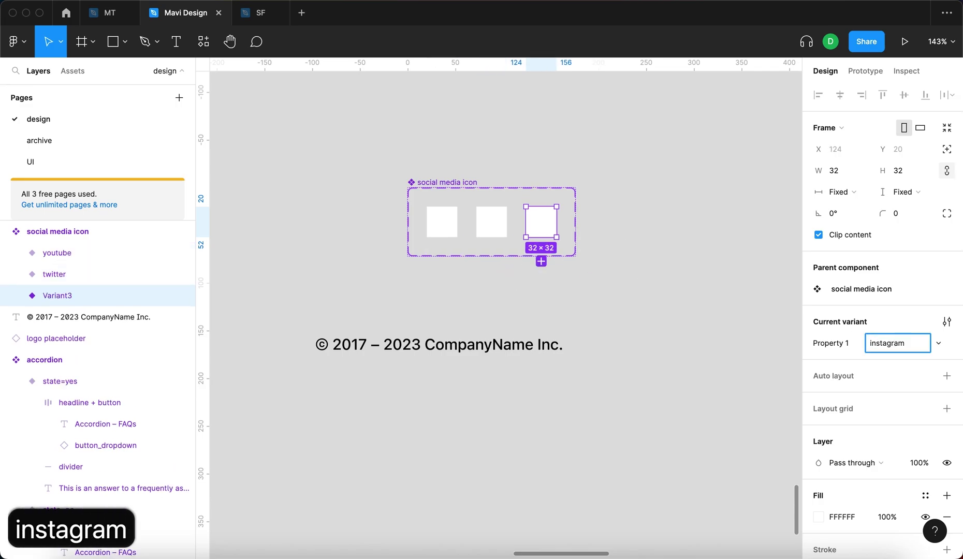
{"action": "key", "text": "Return"}
{"action": "left_click", "coordinate": [628, 289]}
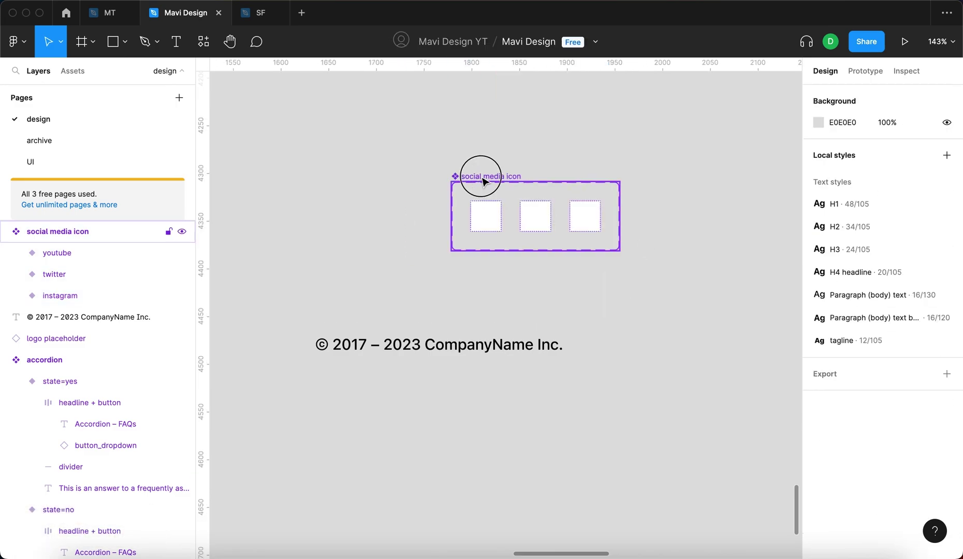
Step: Move the social media icon component set to about X 1712, Y 4297, above the copyright text
{"action": "left_click", "coordinate": [483, 181]}
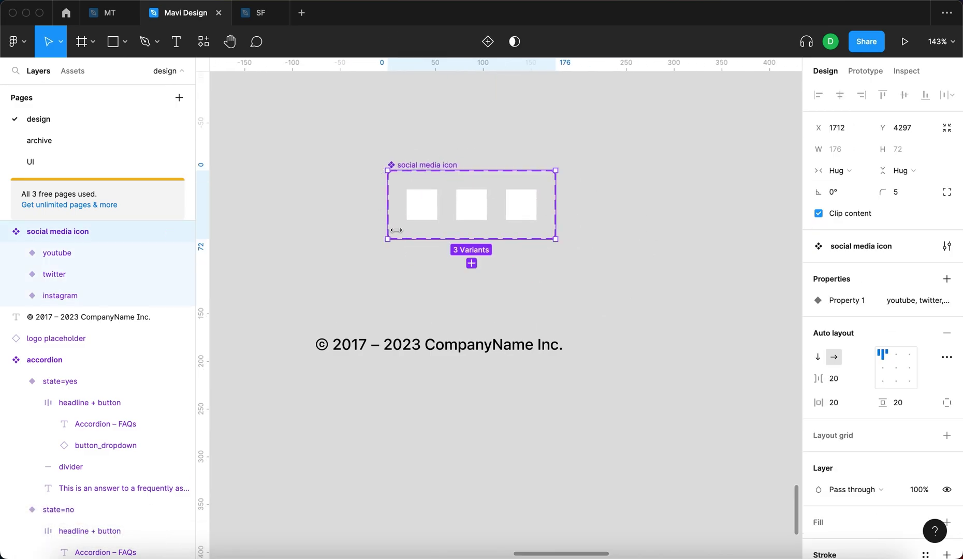
{"action": "left_click", "coordinate": [421, 207]}
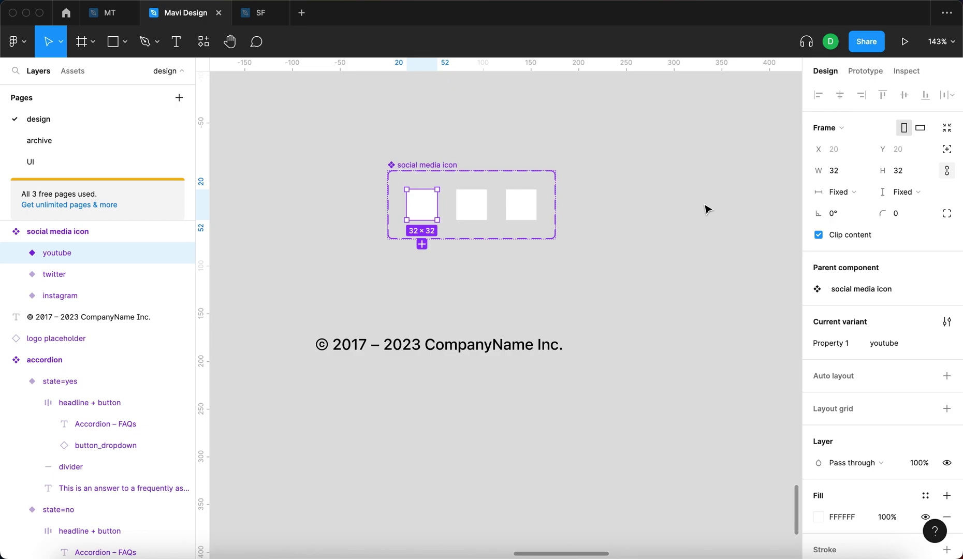
{"action": "left_click", "coordinate": [660, 243]}
{"action": "scroll", "coordinate": [659, 243], "scroll_direction": "down", "scroll_amount": 5}
{"action": "scroll", "coordinate": [657, 247], "scroll_direction": "up", "scroll_amount": 1}
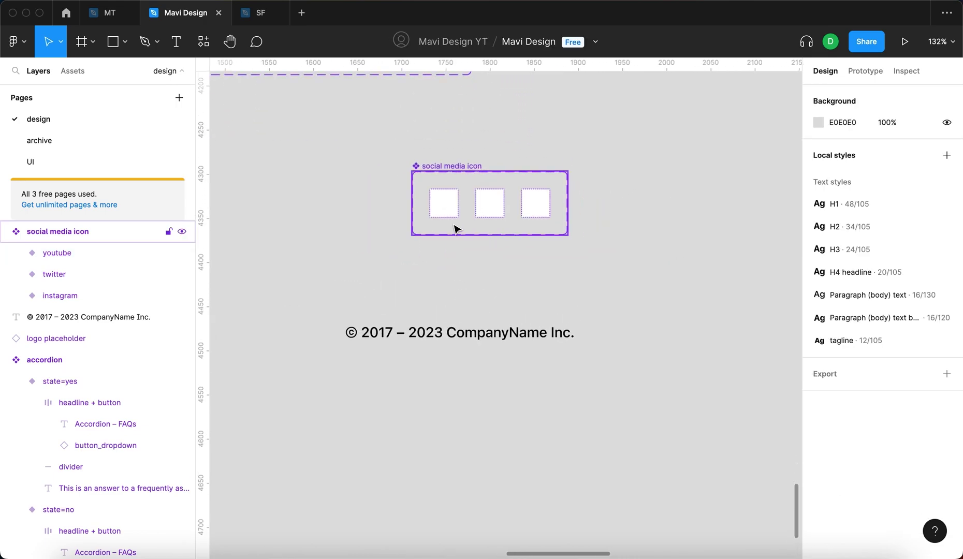
Step: Place three instances of the youtube icon variant in an evenly spaced row beside the copyright text
{"action": "left_click", "coordinate": [446, 212]}
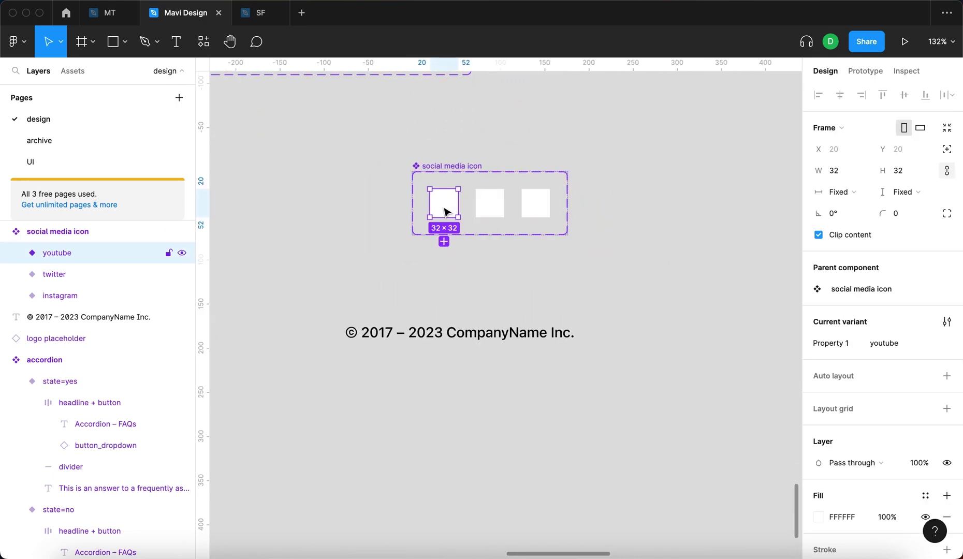
{"action": "left_click_drag", "start_coordinate": [481, 207], "coordinate": [696, 335]}
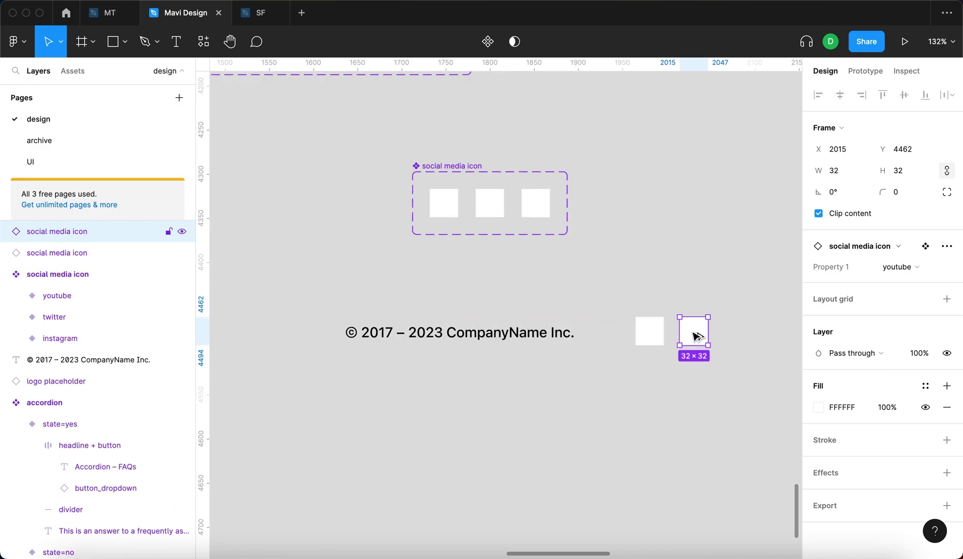
{"action": "key", "text": "super+d"}
{"action": "left_click", "coordinate": [723, 279]}
Step: Switch the second icon instance beside the copyright text to the twitter variant and the third one to instagram
{"action": "left_click", "coordinate": [660, 324]}
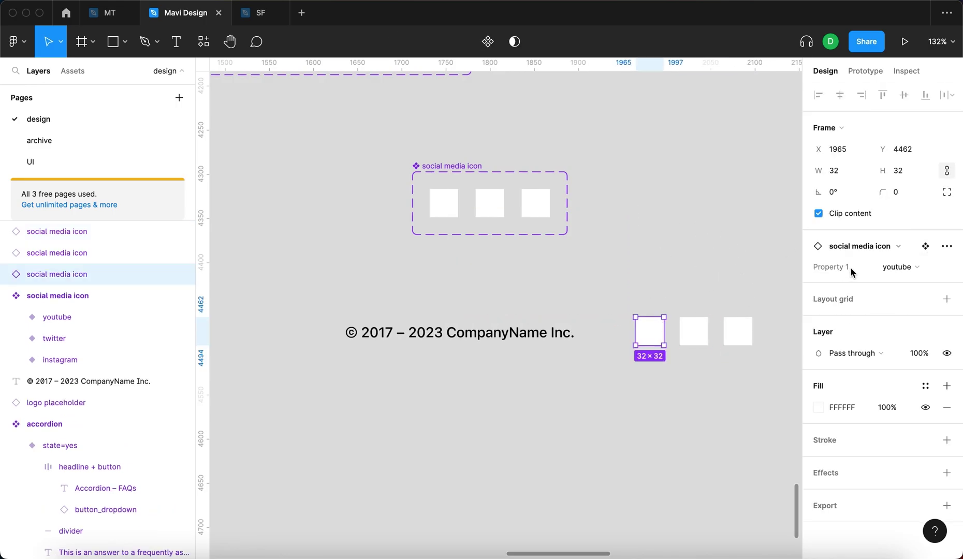
{"action": "left_click", "coordinate": [694, 331]}
{"action": "left_click", "coordinate": [900, 266]}
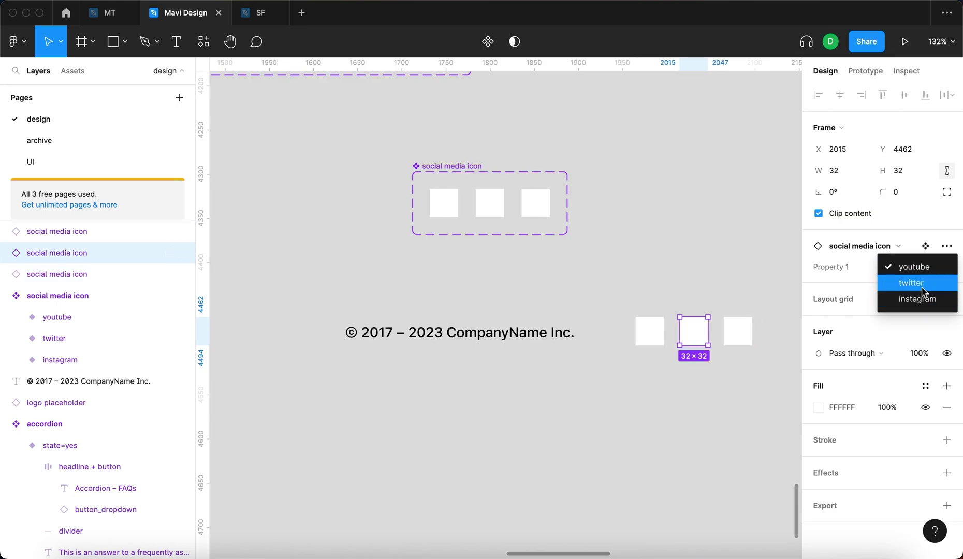
{"action": "left_click", "coordinate": [916, 279]}
{"action": "left_click", "coordinate": [716, 336]}
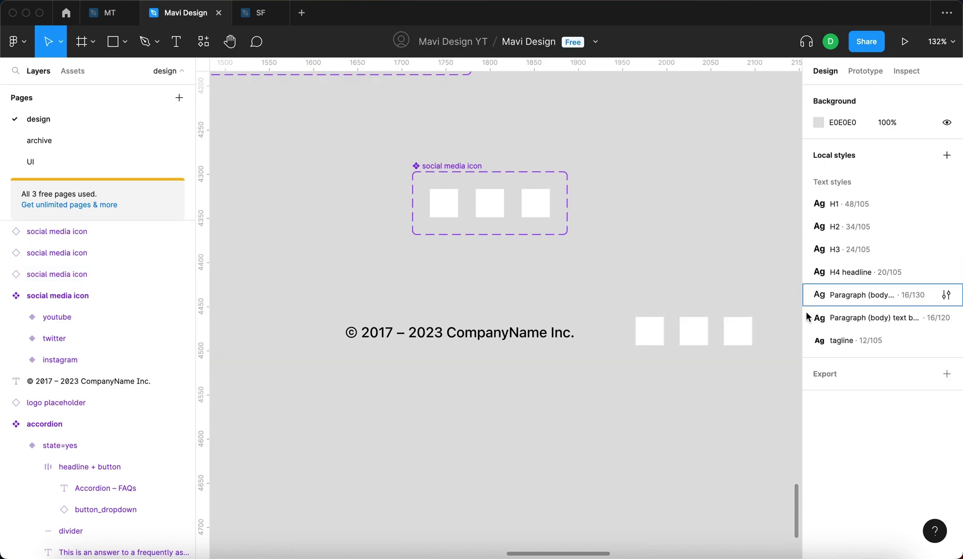
{"action": "left_click", "coordinate": [737, 332]}
{"action": "left_click", "coordinate": [896, 267]}
{"action": "left_click", "coordinate": [917, 299]}
{"action": "left_click", "coordinate": [724, 265]}
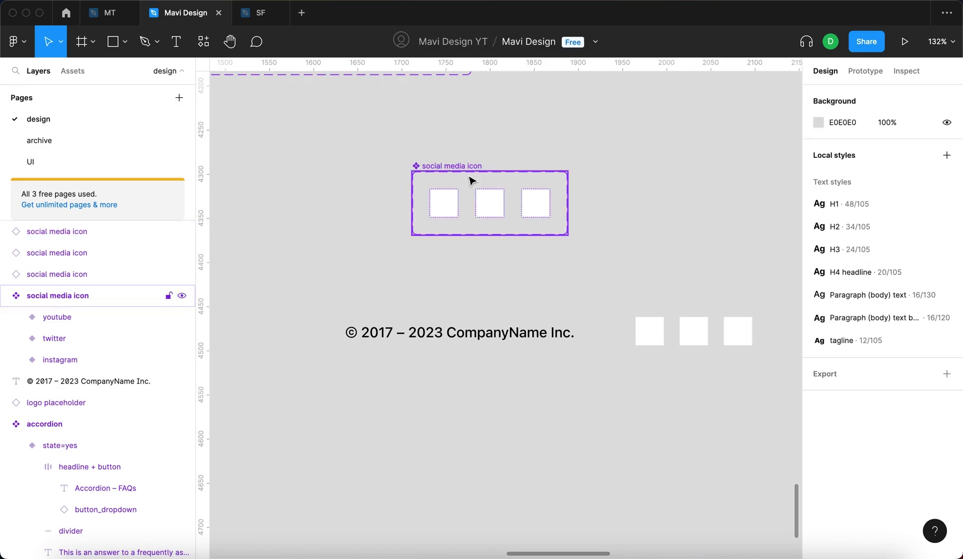
Step: Move the social media icon component set slightly to the right, above the end of the copyright text
{"action": "left_click_drag", "start_coordinate": [464, 172], "coordinate": [534, 186]}
{"action": "left_click", "coordinate": [676, 194]}
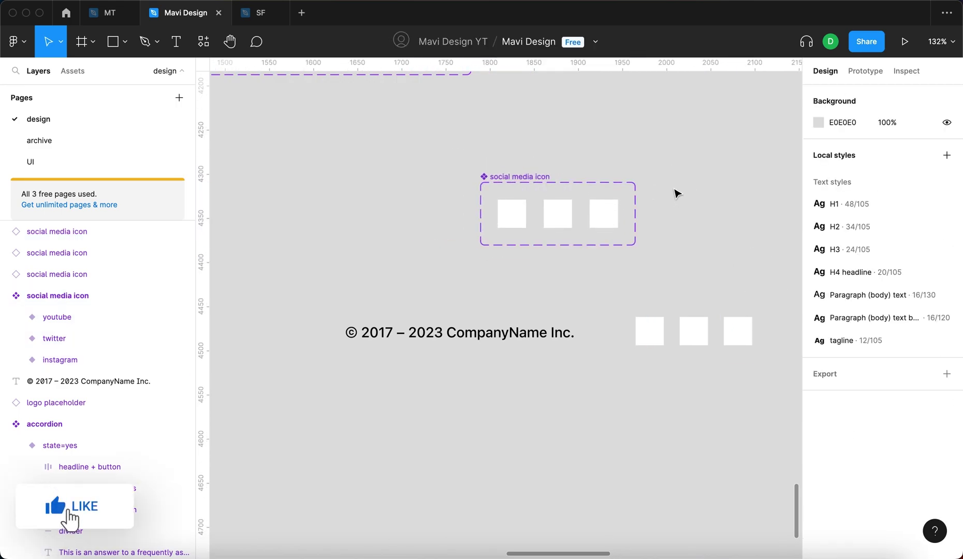
Step: Add the text "IG" and place it inside the instagram variant of the icon set
{"action": "key", "text": "t"}
{"action": "left_click", "coordinate": [384, 215]}
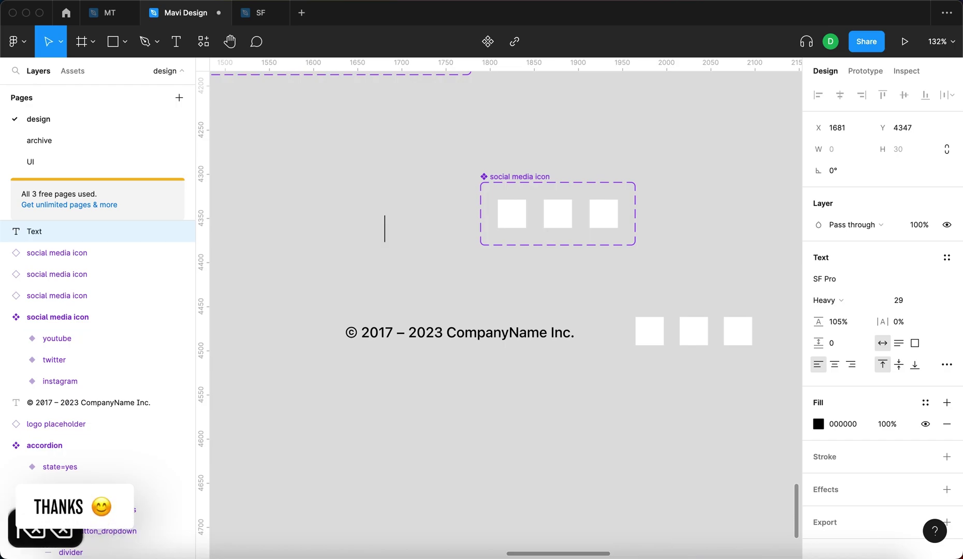
{"action": "type", "text": "IG"}
{"action": "key", "text": "Escape"}
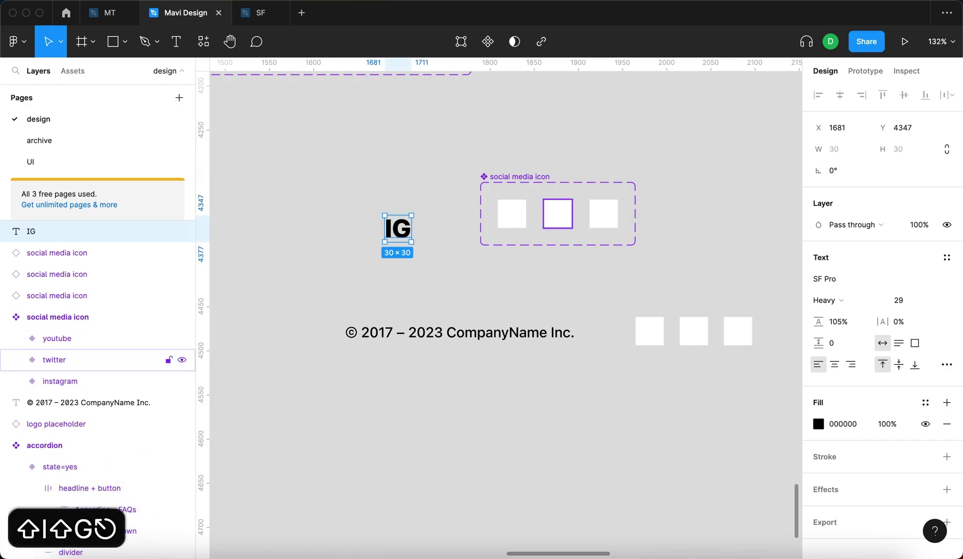
{"action": "left_click", "coordinate": [397, 239]}
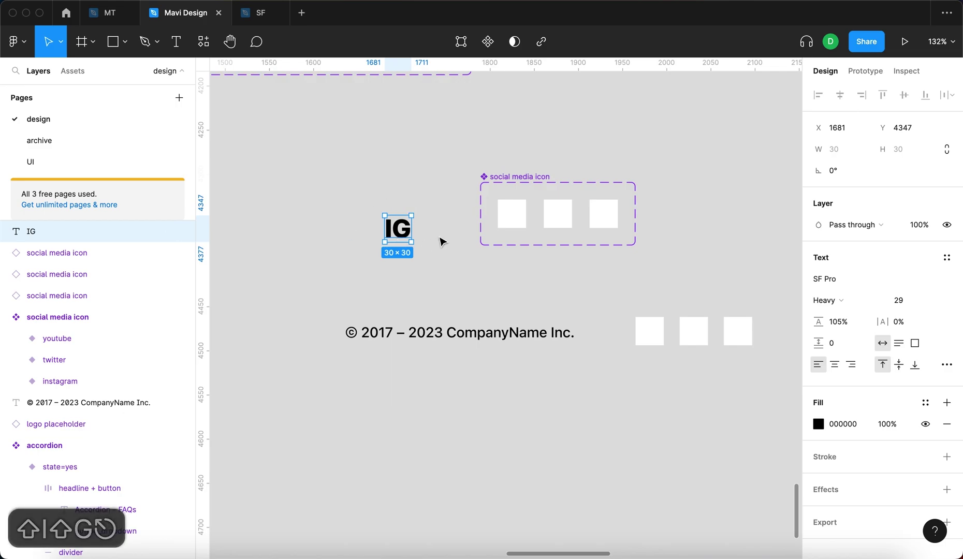
{"action": "left_click_drag", "start_coordinate": [400, 234], "coordinate": [603, 213]}
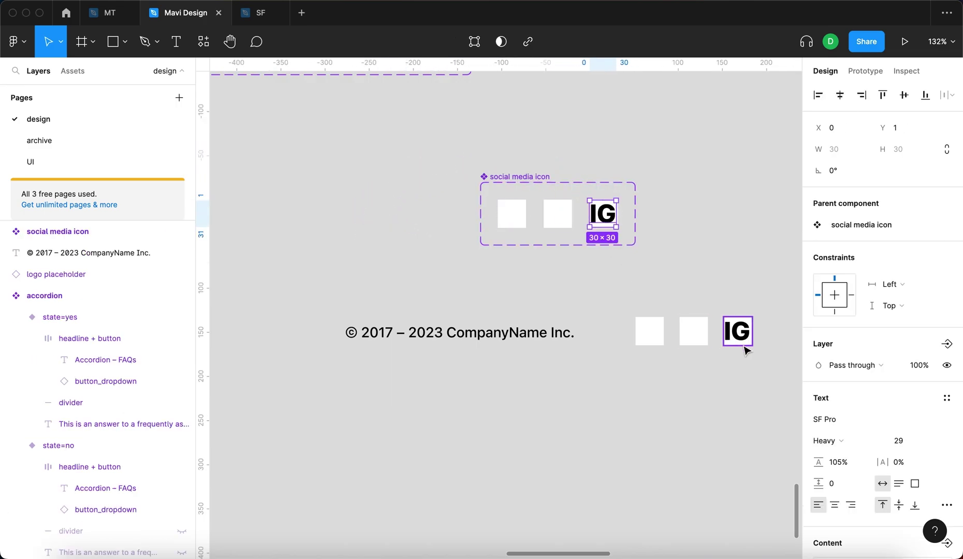
Step: Delete the IG text from the instagram variant
{"action": "left_click", "coordinate": [750, 281]}
{"action": "scroll", "coordinate": [750, 281], "scroll_direction": "down", "scroll_amount": 3}
{"action": "scroll", "coordinate": [514, 307], "scroll_direction": "right", "scroll_amount": 4}
{"action": "scroll", "coordinate": [514, 307], "scroll_direction": "down", "scroll_amount": 1}
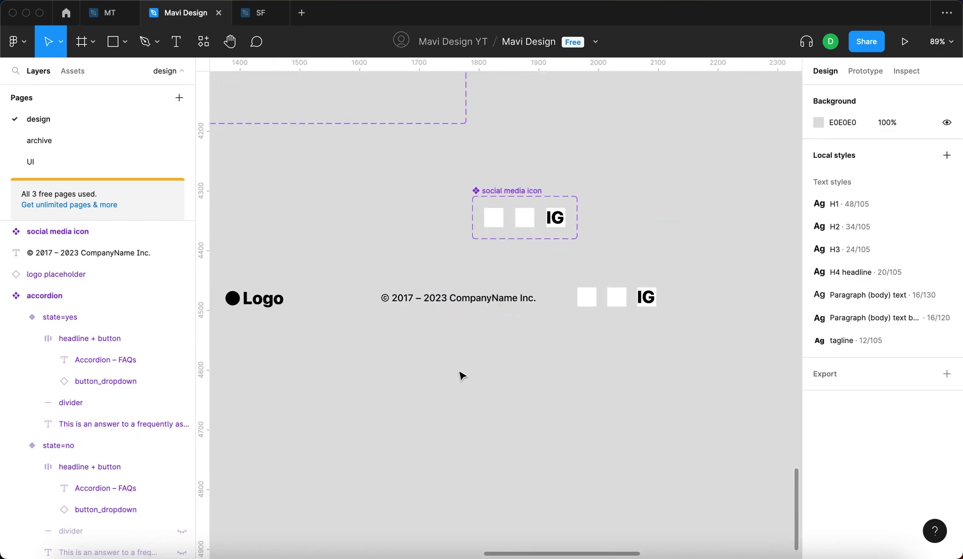
{"action": "left_click", "coordinate": [558, 226], "text": "super"}
{"action": "key", "text": "BackSpace"}
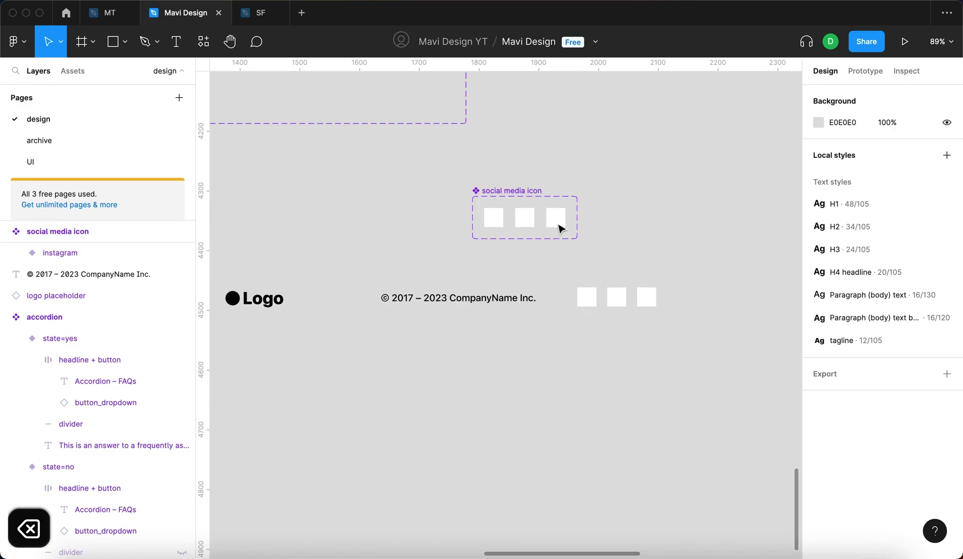
Step: Wrap the three icon instances beside the copyright text in an auto layout frame named "social media links"
{"action": "left_click_drag", "start_coordinate": [714, 359], "coordinate": [589, 286]}
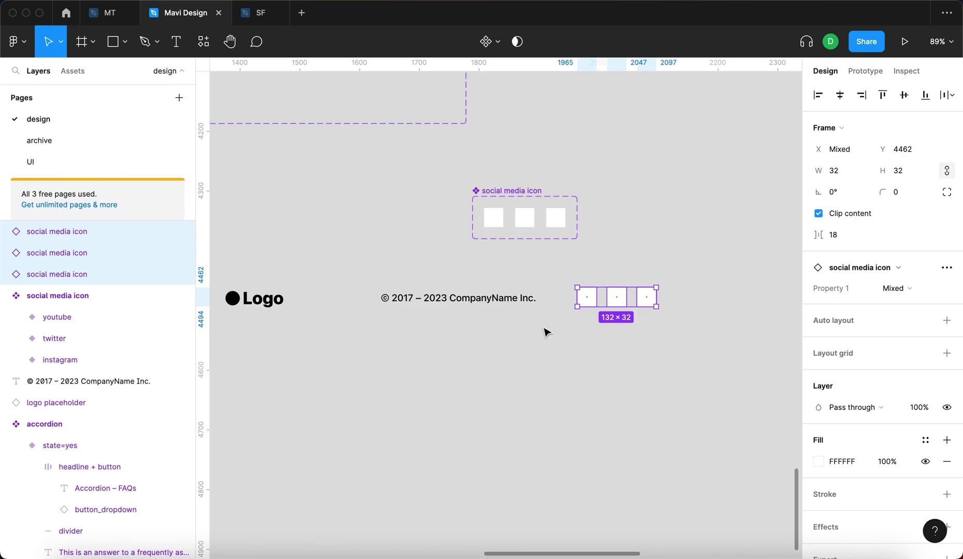
{"action": "key", "text": "shift+a"}
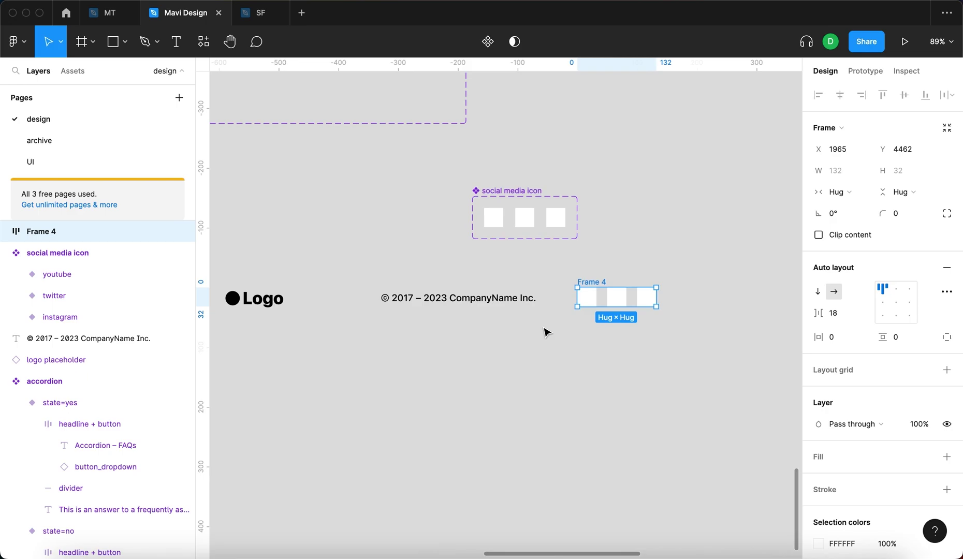
{"action": "key", "text": "super+r"}
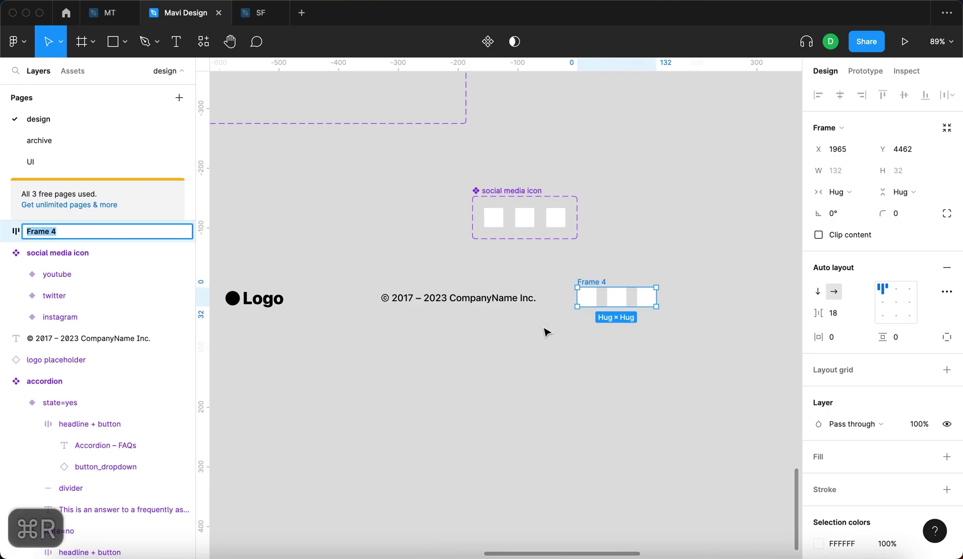
{"action": "type", "text": "social media links"}
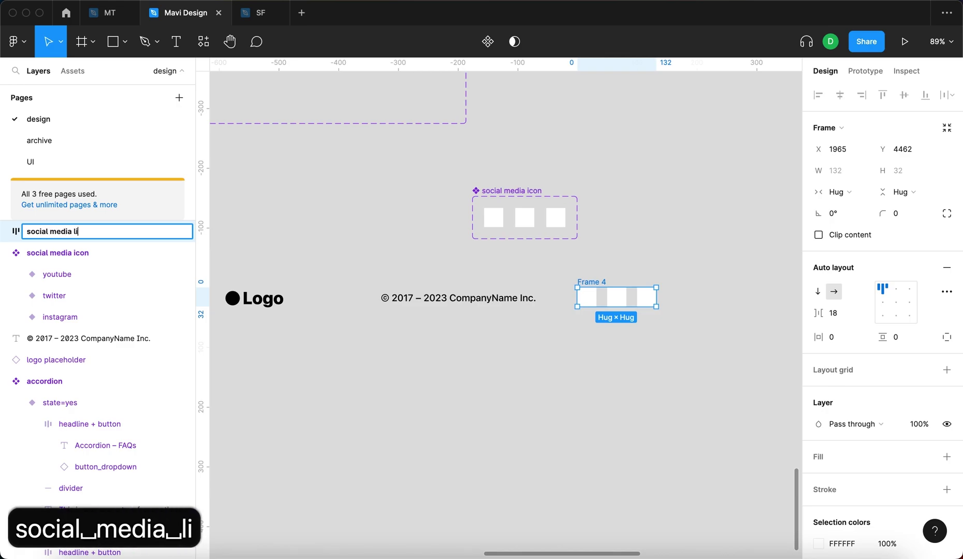
{"action": "key", "text": "Return"}
Step: Move the social media links frame slightly further right from the copyright text, to about X 1995
{"action": "scroll", "coordinate": [542, 376], "scroll_direction": "down", "scroll_amount": 3}
{"action": "left_click", "coordinate": [484, 332]}
{"action": "left_click", "coordinate": [686, 354]}
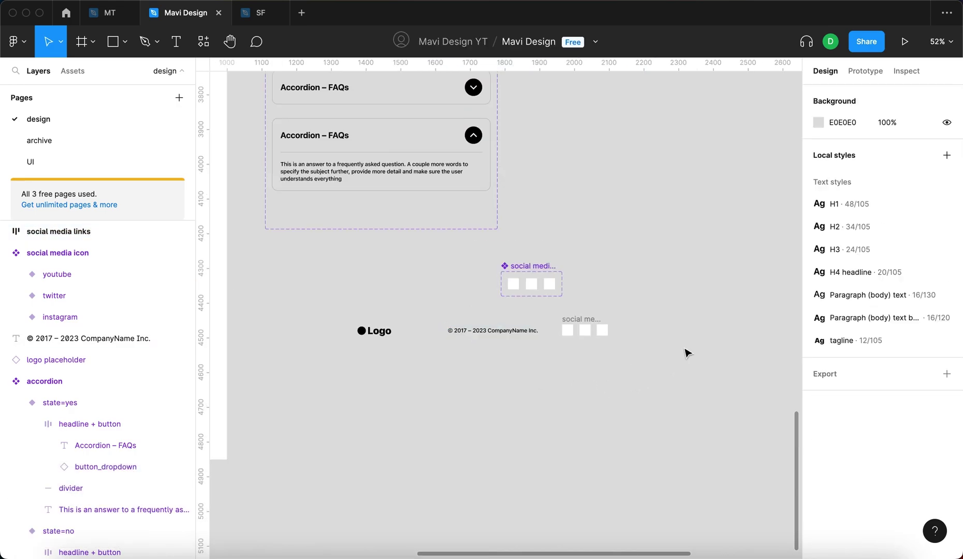
{"action": "left_click_drag", "start_coordinate": [605, 324], "coordinate": [616, 325]}
{"action": "left_click", "coordinate": [436, 334]}
{"action": "left_click", "coordinate": [369, 335]}
{"action": "left_click", "coordinate": [464, 337]}
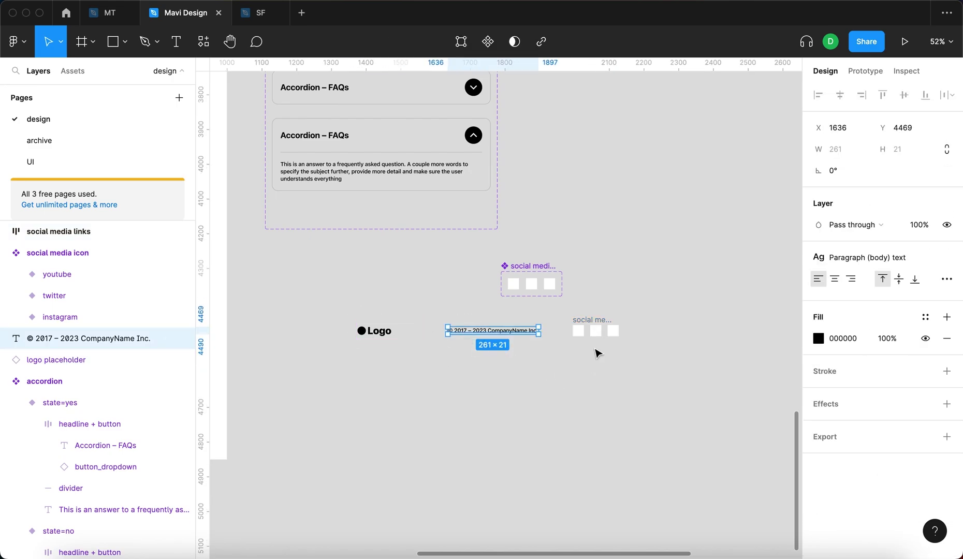
{"action": "scroll", "coordinate": [482, 340], "scroll_direction": "up", "scroll_amount": 5}
{"action": "left_click", "coordinate": [550, 404]}
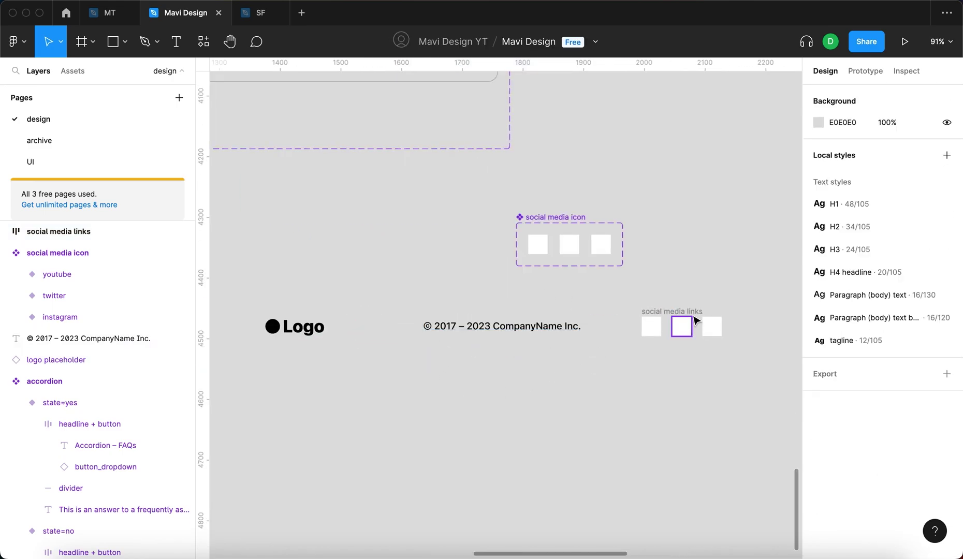
Step: Wrap the logo, copyright text and social media links in an auto layout frame named "row 1"
{"action": "left_click", "coordinate": [681, 325]}
{"action": "left_click_drag", "start_coordinate": [761, 388], "coordinate": [260, 301]}
{"action": "key", "text": "shift+a"}
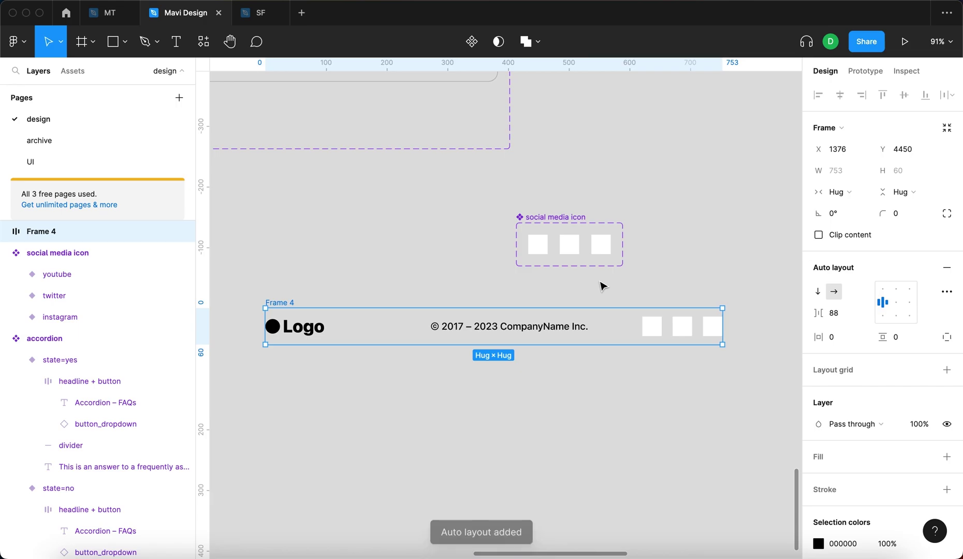
{"action": "key", "text": "super+r"}
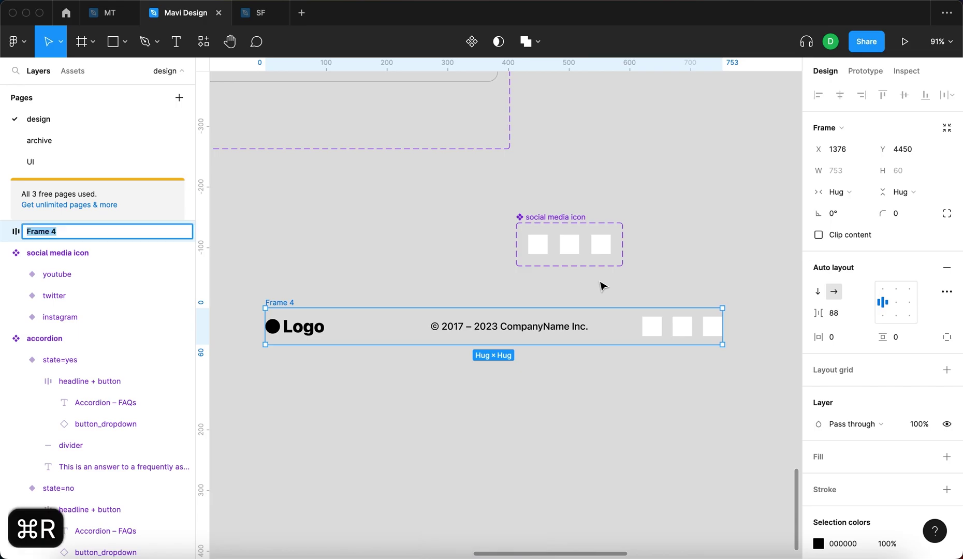
{"action": "type", "text": "row 1"}
{"action": "key", "text": "Return"}
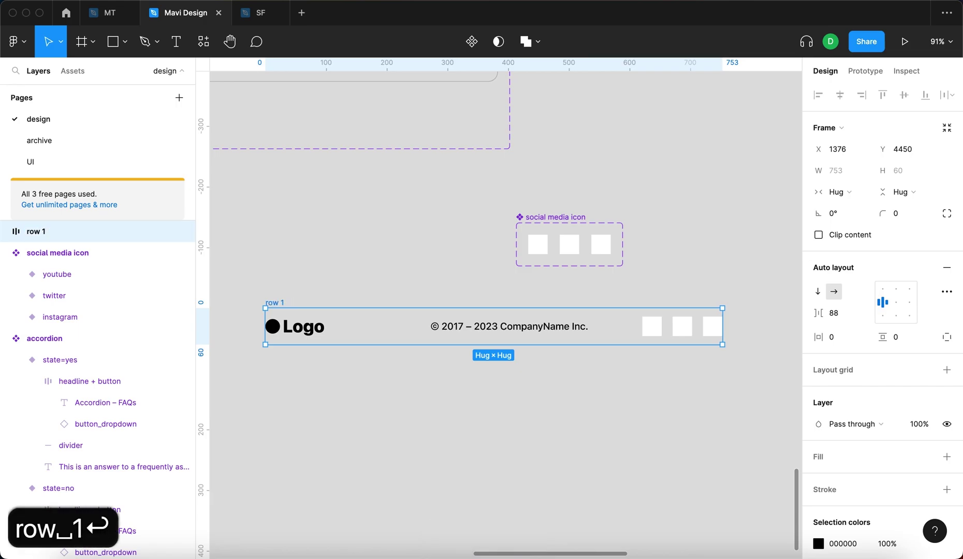
Step: Set the spacing between items in row 1 to Auto
{"action": "left_click", "coordinate": [853, 311]}
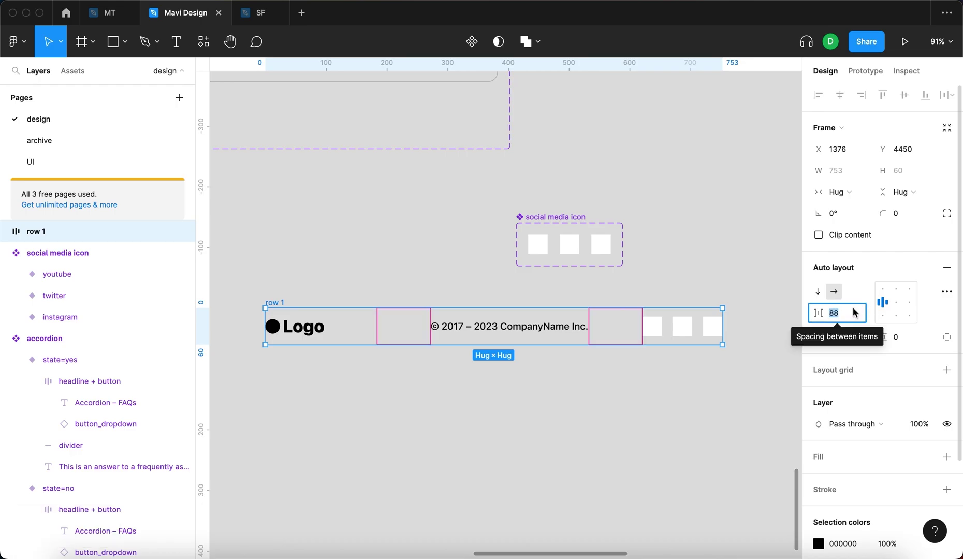
{"action": "type", "text": "auto"}
{"action": "key", "text": "Return"}
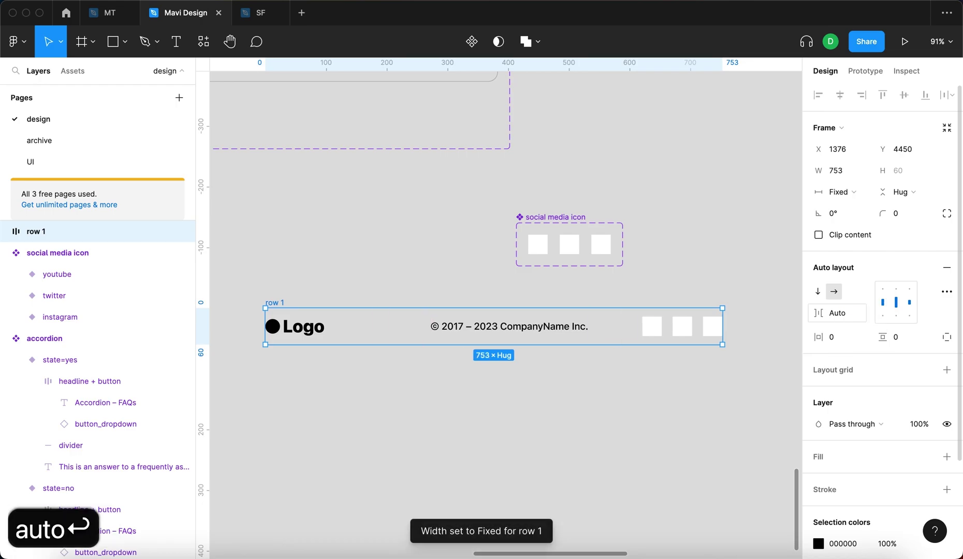
Step: Move row 1 to about X 1366, Y 4457 and narrow it to about 732 wide
{"action": "left_click_drag", "start_coordinate": [277, 305], "coordinate": [270, 309]}
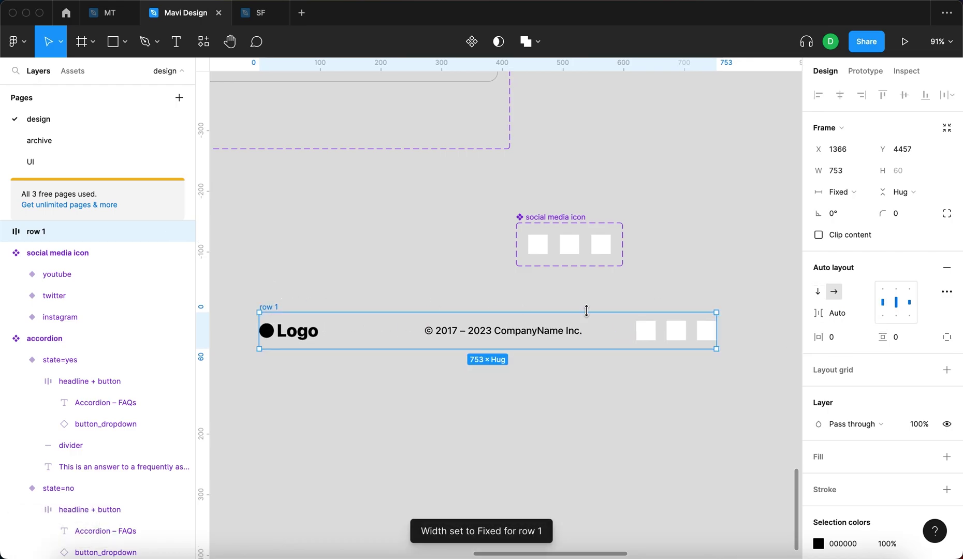
{"action": "scroll", "coordinate": [699, 325], "scroll_direction": "right", "scroll_amount": 2}
{"action": "left_click_drag", "start_coordinate": [717, 326], "coordinate": [659, 329]}
{"action": "left_click", "coordinate": [652, 411]}
{"action": "left_click", "coordinate": [614, 339]}
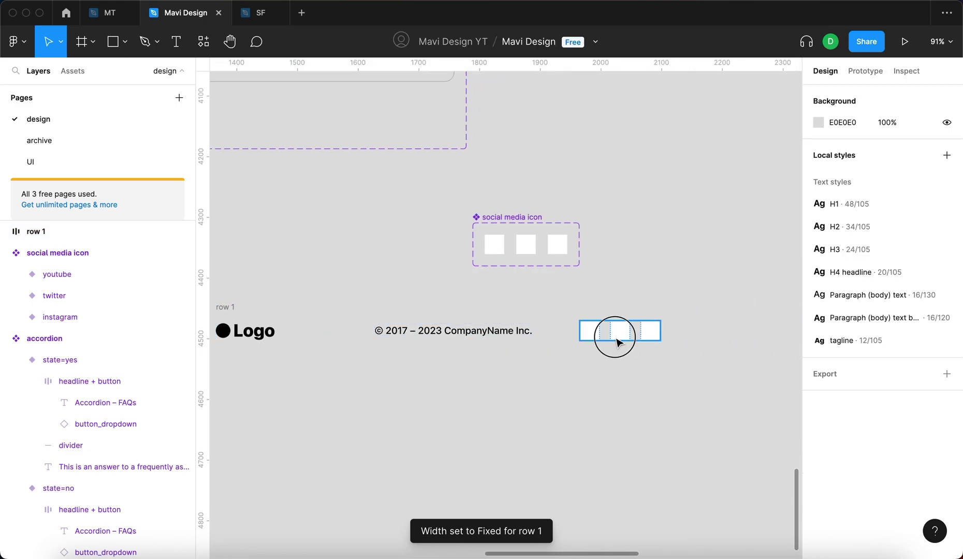
{"action": "left_click", "coordinate": [470, 338]}
{"action": "left_click_drag", "start_coordinate": [541, 415], "coordinate": [664, 401]}
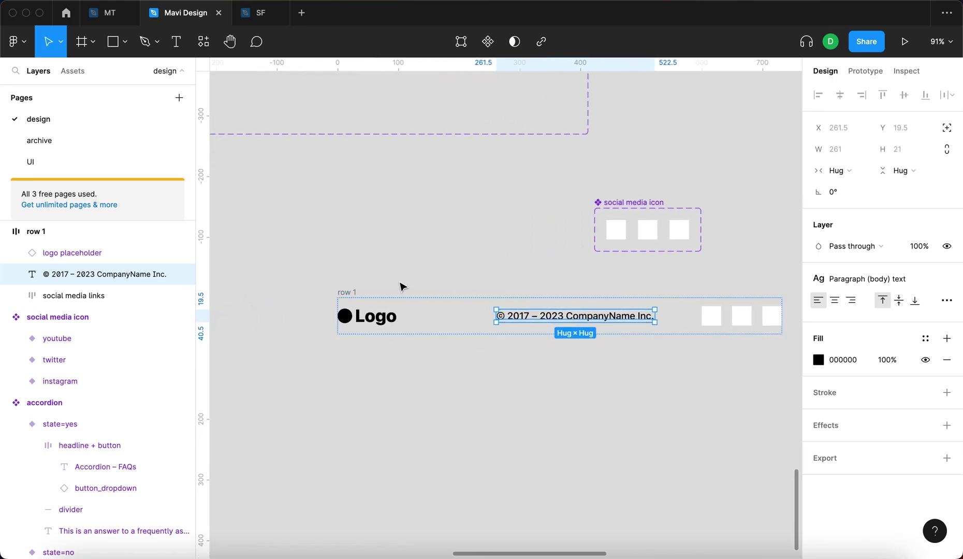
{"action": "left_click", "coordinate": [350, 290]}
{"action": "left_click", "coordinate": [497, 313]}
{"action": "left_click", "coordinate": [442, 308]}
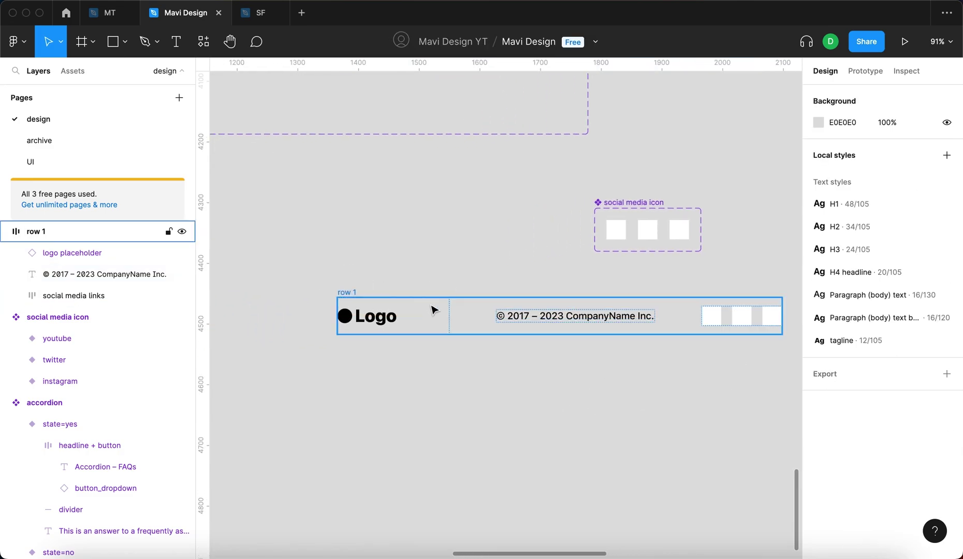
Step: Move row 1 left to about X 1186, Y 4467
{"action": "left_click", "coordinate": [359, 296]}
{"action": "scroll", "coordinate": [518, 331], "scroll_direction": "right", "scroll_amount": 3}
{"action": "scroll", "coordinate": [590, 348], "scroll_direction": "down", "scroll_amount": 3}
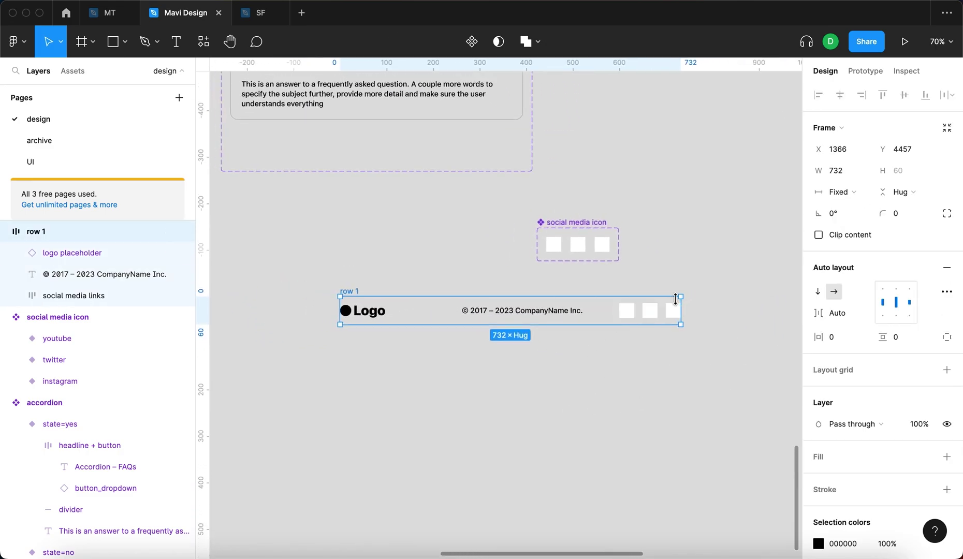
{"action": "left_click", "coordinate": [698, 319]}
{"action": "left_click", "coordinate": [658, 310]}
{"action": "key", "text": "super+z"}
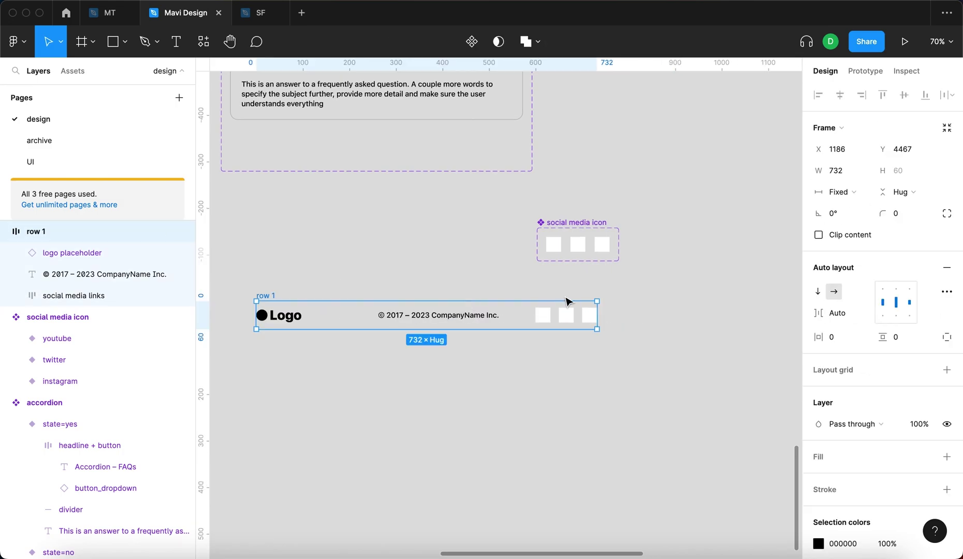
Step: Set the width of row 1 to 1152
{"action": "left_click_drag", "start_coordinate": [599, 308], "coordinate": [719, 315]}
{"action": "left_click_drag", "start_coordinate": [723, 315], "coordinate": [733, 315]}
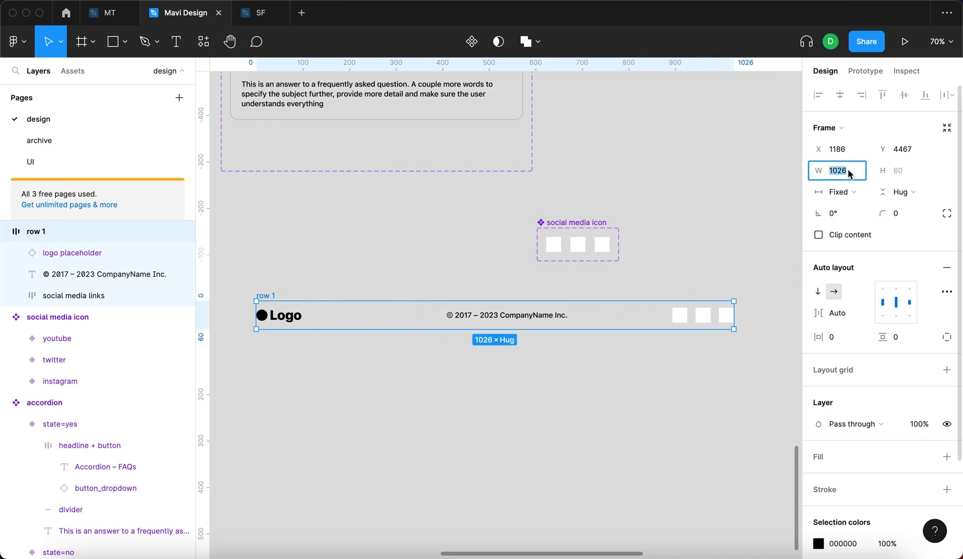
{"action": "type", "text": "1152"}
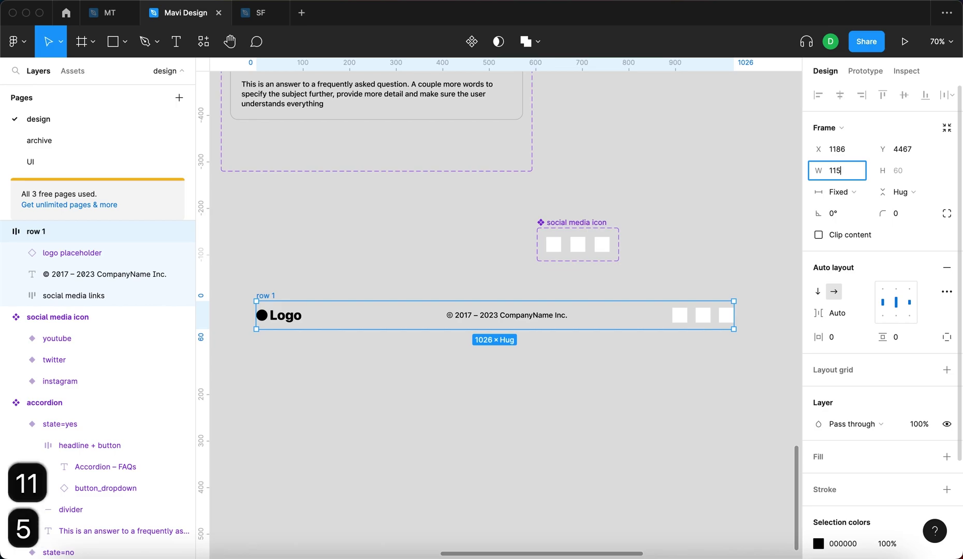
{"action": "key", "text": "Return"}
{"action": "scroll", "coordinate": [655, 472], "scroll_direction": "down", "scroll_amount": 3}
{"action": "left_click", "coordinate": [655, 472]}
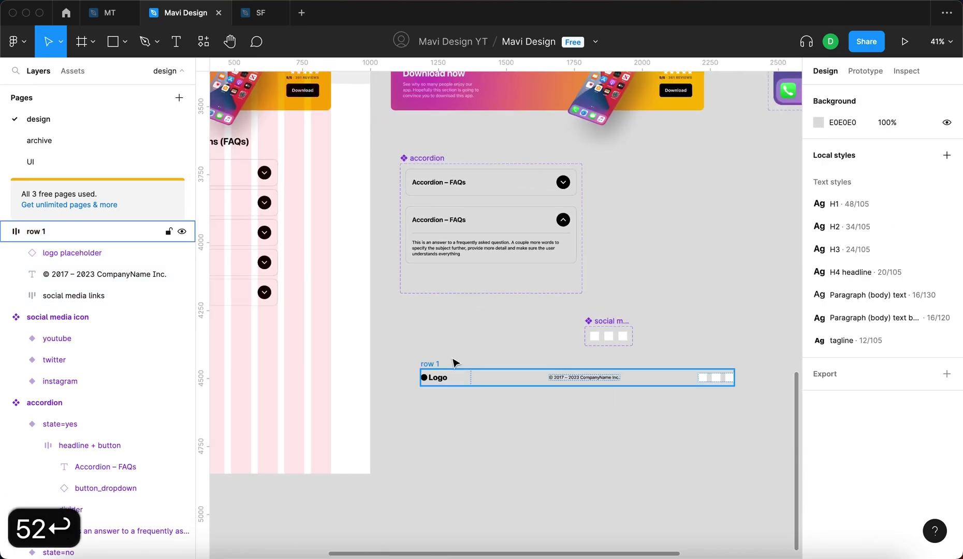
Step: Move row 1 to about X 1152, Y 4479, below the accordion component
{"action": "left_click", "coordinate": [415, 368]}
{"action": "scroll", "coordinate": [569, 446], "scroll_direction": "right", "scroll_amount": 2}
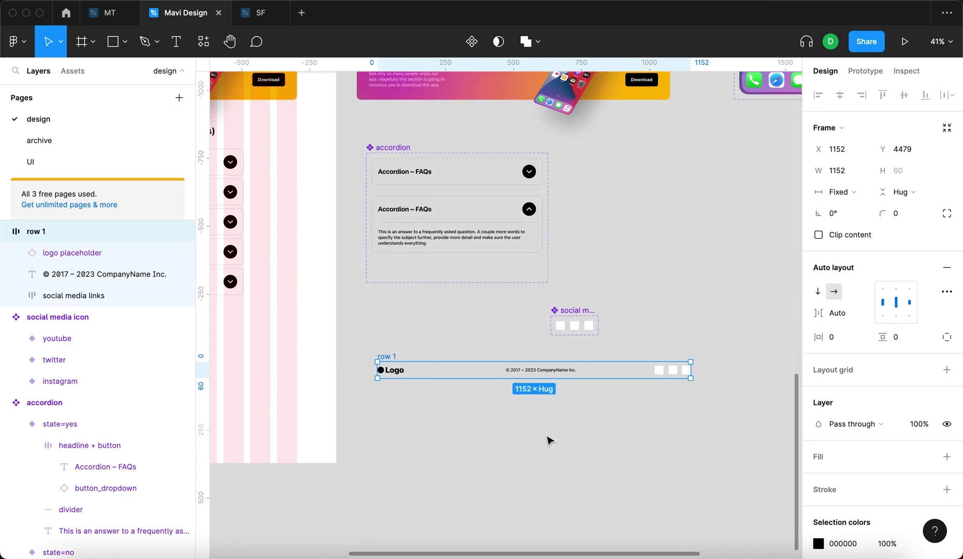
{"action": "scroll", "coordinate": [523, 440], "scroll_direction": "down", "scroll_amount": 2}
{"action": "left_click", "coordinate": [506, 443]}
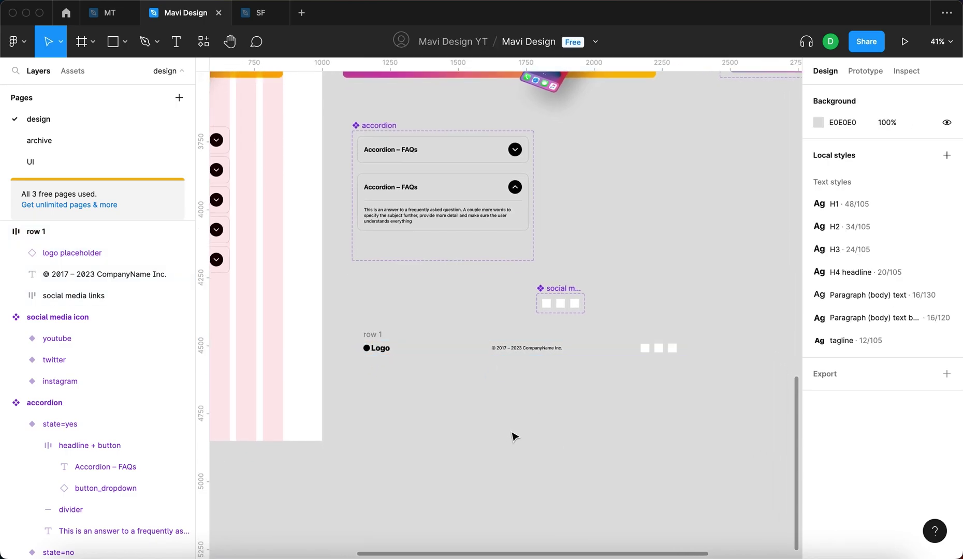
Step: Draw a horizontal line about 863 wide below row 1 with the Pen tool, starting at about X 1400, Y 4717
{"action": "key", "text": "p"}
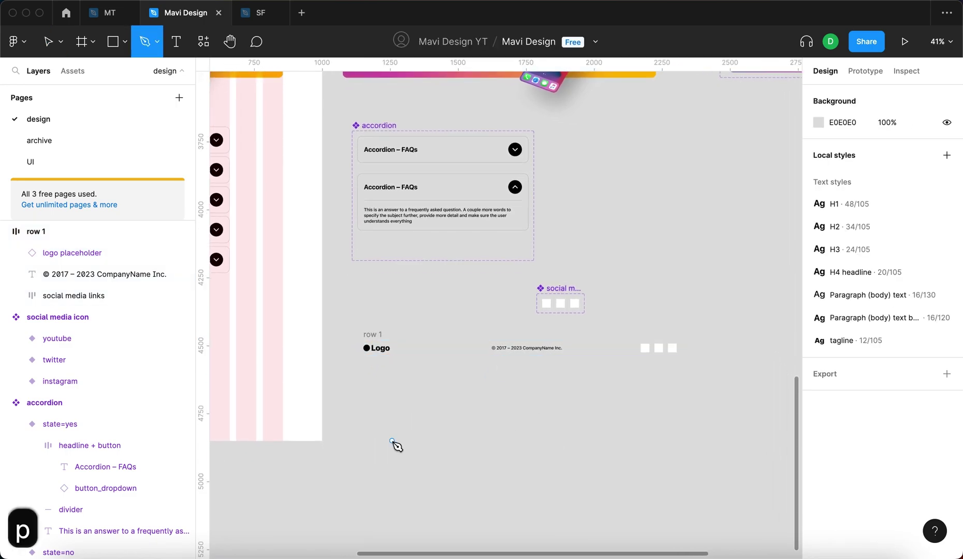
{"action": "left_click", "coordinate": [430, 405]}
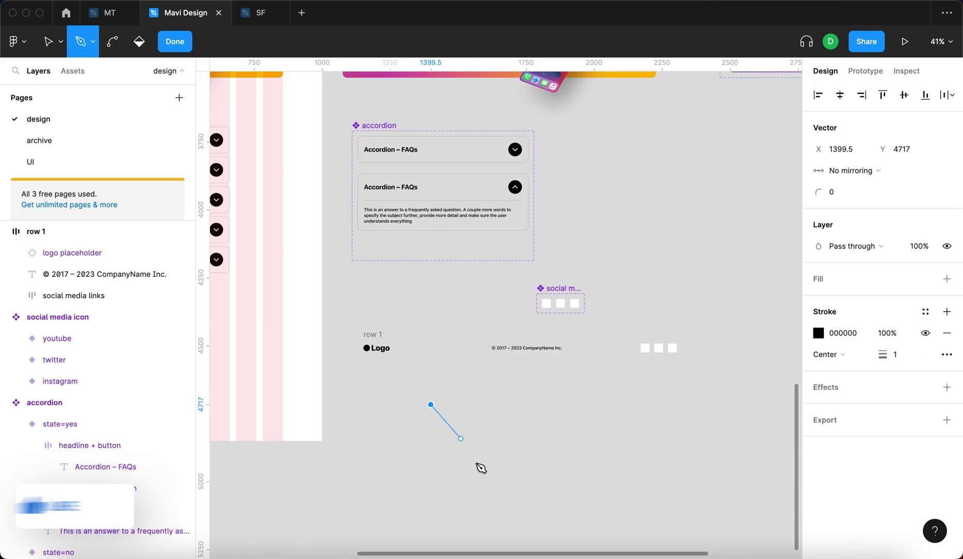
{"action": "left_click", "coordinate": [668, 416], "text": "shift"}
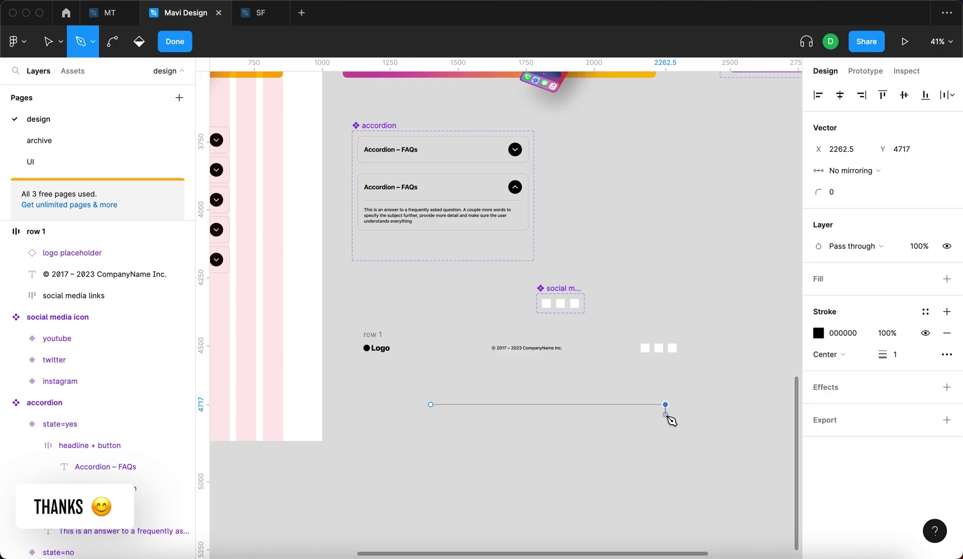
{"action": "key", "text": "Return"}
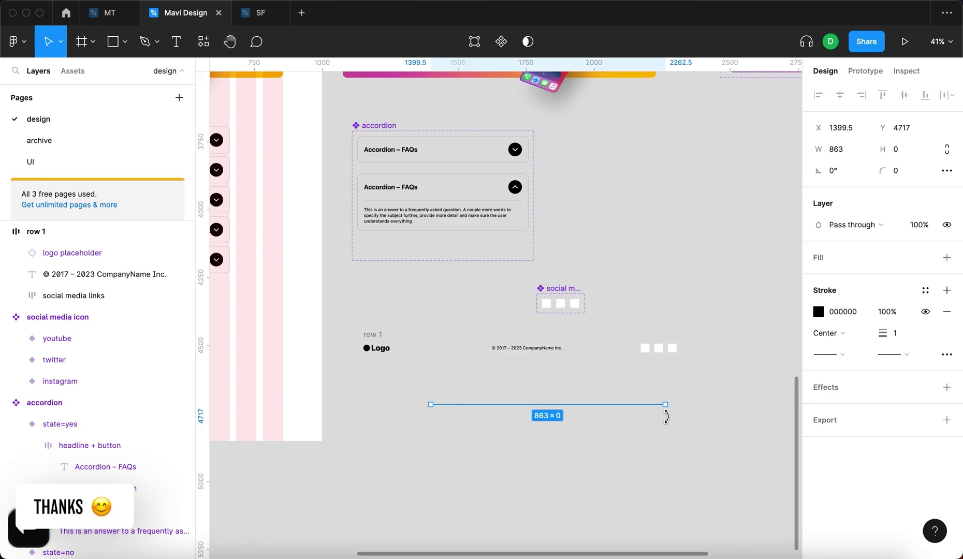
Step: Set the line's stroke color to FFFFFF and move it up to about X 1296, Y 4592, under row 1
{"action": "left_click", "coordinate": [834, 315]}
{"action": "type", "text": "f"}
{"action": "key", "text": "Return"}
{"action": "left_click", "coordinate": [640, 411]}
{"action": "left_click", "coordinate": [637, 404]}
{"action": "left_click_drag", "start_coordinate": [637, 404], "coordinate": [606, 372]}
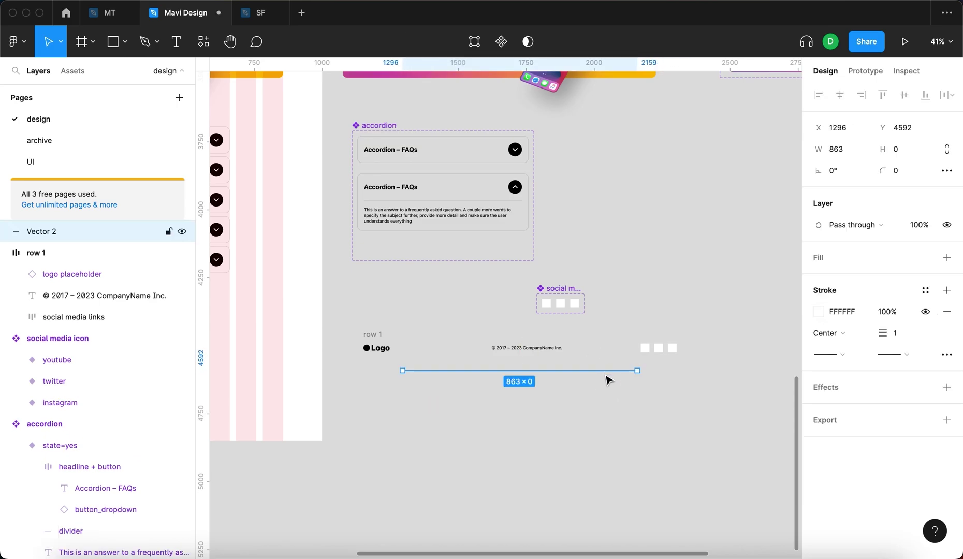
{"action": "left_click", "coordinate": [559, 366]}
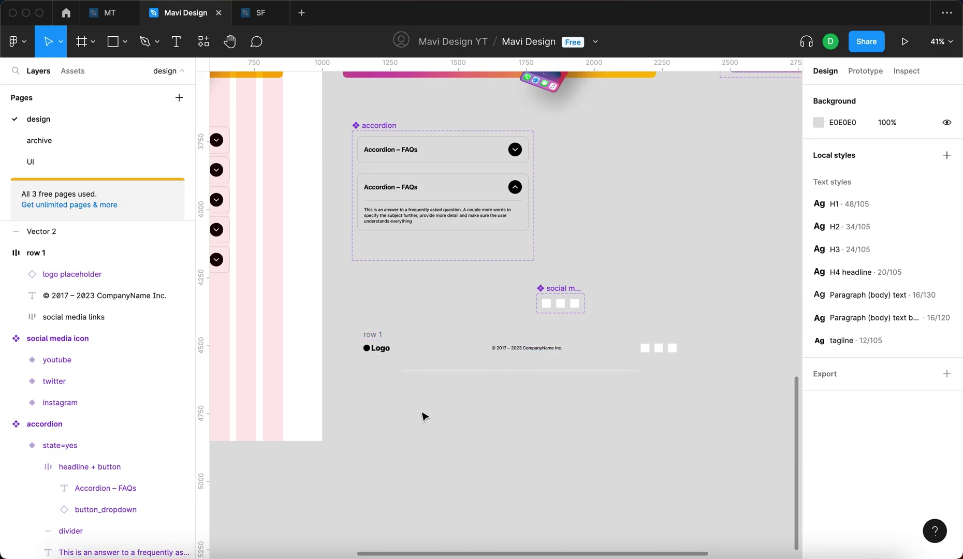
Step: Duplicate the copyright text to about X 1176, Y 4660 below the line and change the copy's text to "Link 1"
{"action": "scroll", "coordinate": [425, 411], "scroll_direction": "up", "scroll_amount": 5}
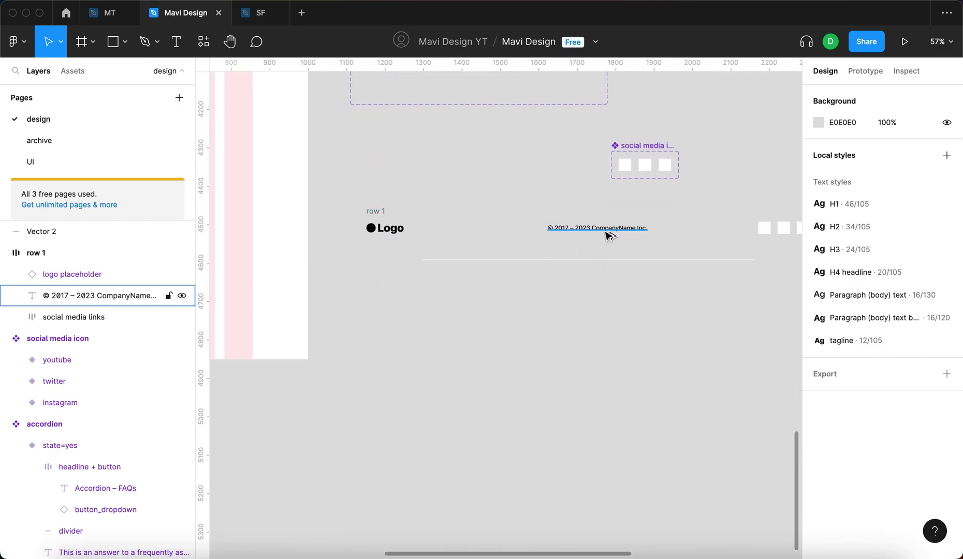
{"action": "left_click", "coordinate": [565, 235]}
{"action": "left_click_drag", "start_coordinate": [566, 237], "coordinate": [428, 281]}
{"action": "key", "text": "Return"}
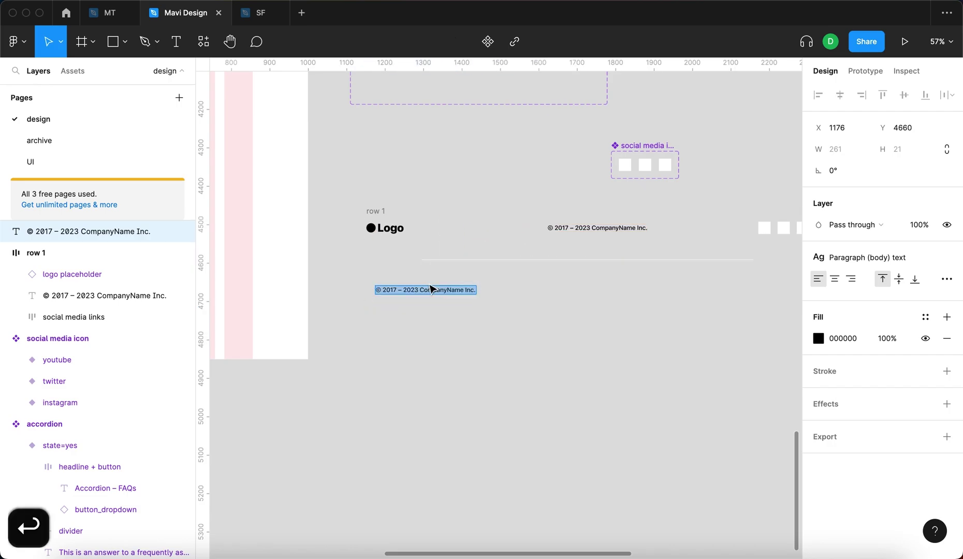
{"action": "type", "text": "Link !"}
{"action": "key", "text": "BackSpace"}
{"action": "type", "text": "1"}
{"action": "key", "text": "Escape"}
{"action": "scroll", "coordinate": [314, 265], "scroll_direction": "up", "scroll_amount": 5}
{"action": "scroll", "coordinate": [535, 398], "scroll_direction": "right", "scroll_amount": 3}
{"action": "scroll", "coordinate": [536, 398], "scroll_direction": "down", "scroll_amount": 2}
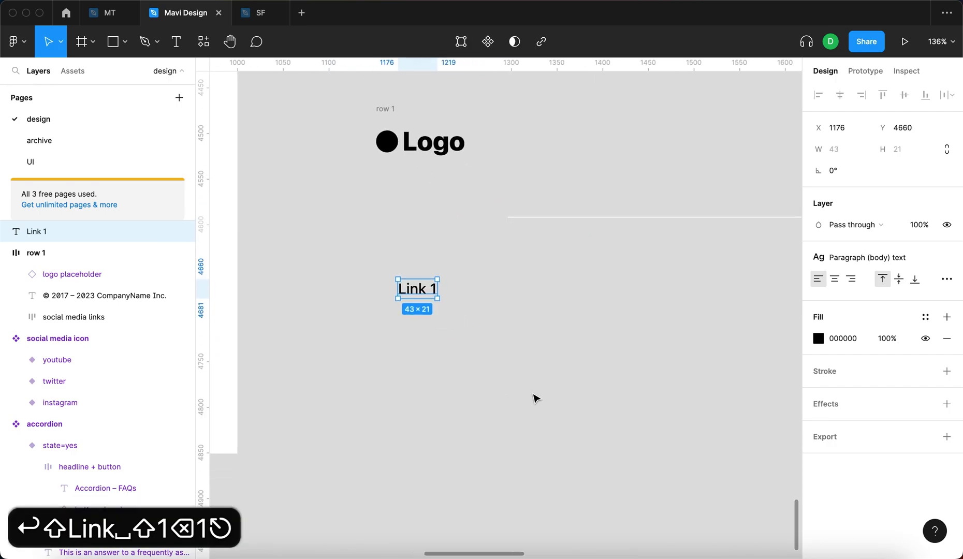
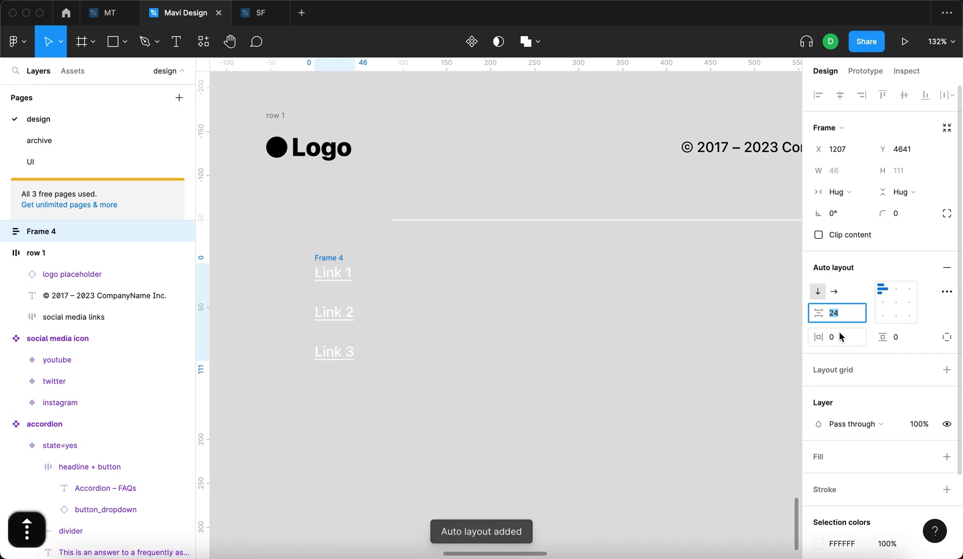
Step: Rename the vertical auto layout frame holding the three links as "column 1"
{"action": "left_click", "coordinate": [369, 323]}
{"action": "double_click", "coordinate": [322, 258]}
{"action": "type", "text": "column 1"}
{"action": "key", "text": "Return"}
{"action": "left_click", "coordinate": [397, 291]}
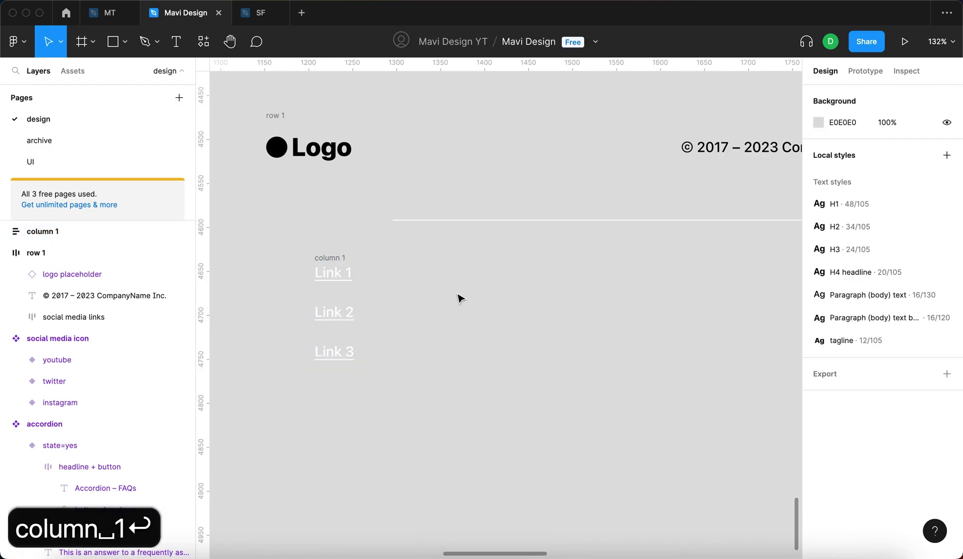
Step: Move column 1 to about X 1160, Y 4645, beneath the logo
{"action": "scroll", "coordinate": [458, 298], "scroll_direction": "down", "scroll_amount": 5}
{"action": "left_click_drag", "start_coordinate": [386, 270], "coordinate": [344, 268]}
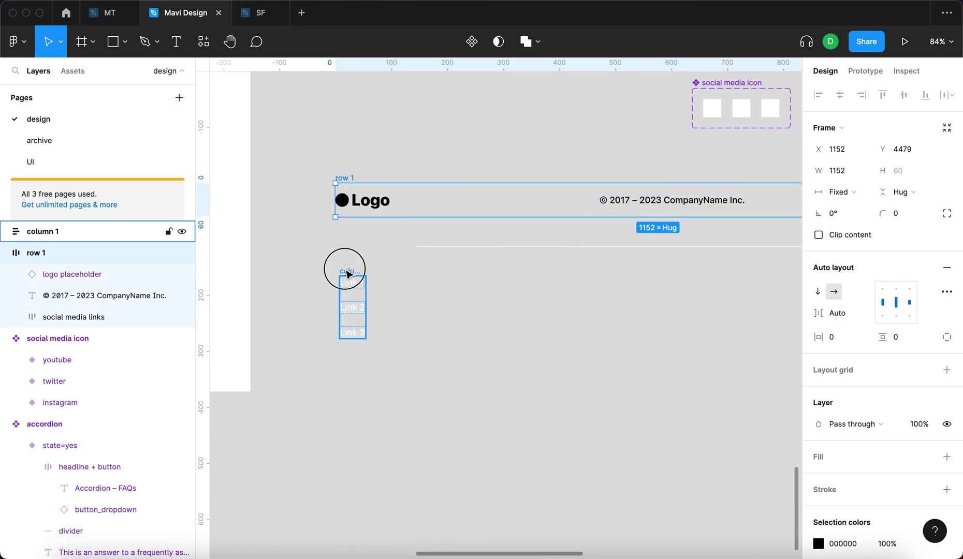
{"action": "left_click", "coordinate": [413, 363]}
{"action": "scroll", "coordinate": [510, 317], "scroll_direction": "down", "scroll_amount": 3}
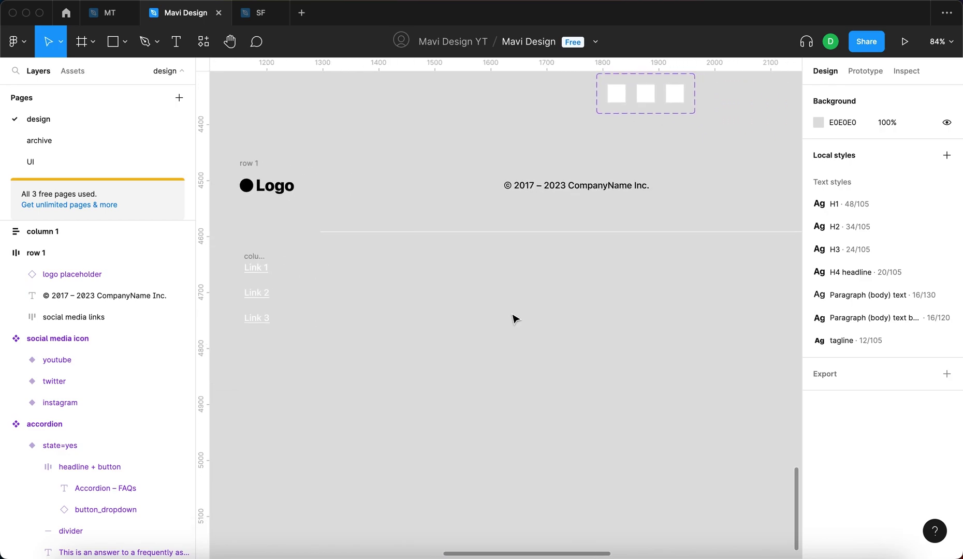
Step: Duplicate column 1 twice to its right, placing column 2 at about X 1375 and column 3 at about X 1581
{"action": "left_click", "coordinate": [335, 277]}
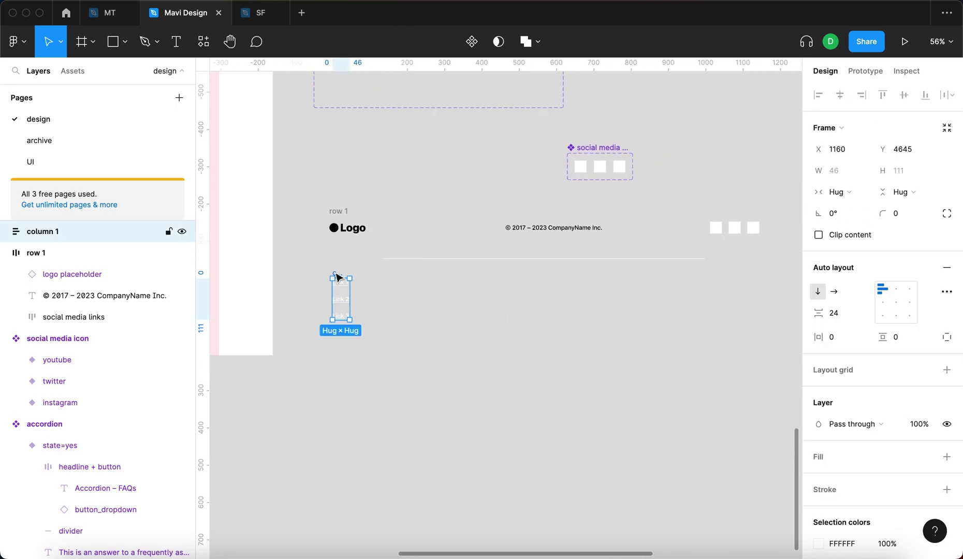
{"action": "scroll", "coordinate": [335, 277], "scroll_direction": "up", "scroll_amount": 5}
{"action": "left_click_drag", "start_coordinate": [338, 280], "coordinate": [625, 280]}
{"action": "left_click", "coordinate": [665, 235]}
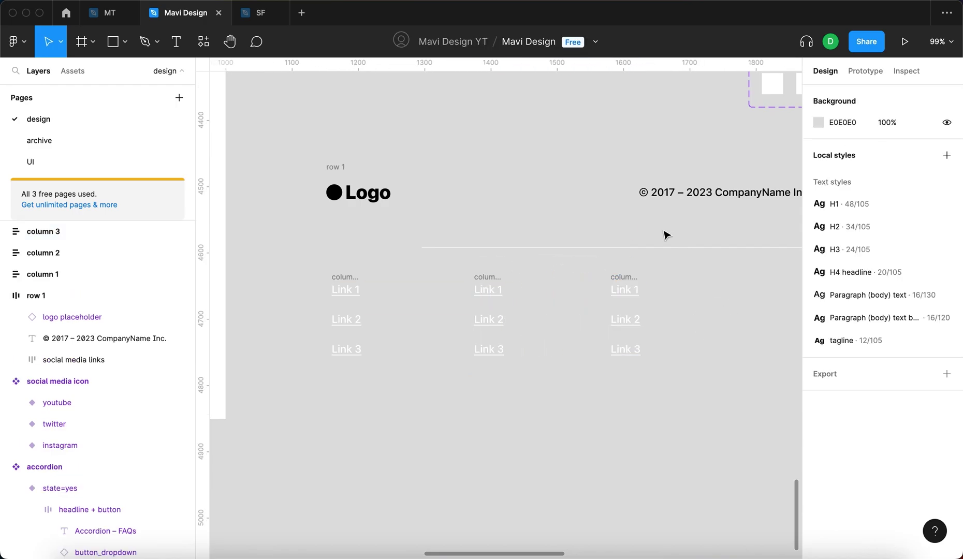
Step: Set the width of all links in columns 1, 2 and 3 to Fill container
{"action": "scroll", "coordinate": [735, 397], "scroll_direction": "down", "scroll_amount": 5}
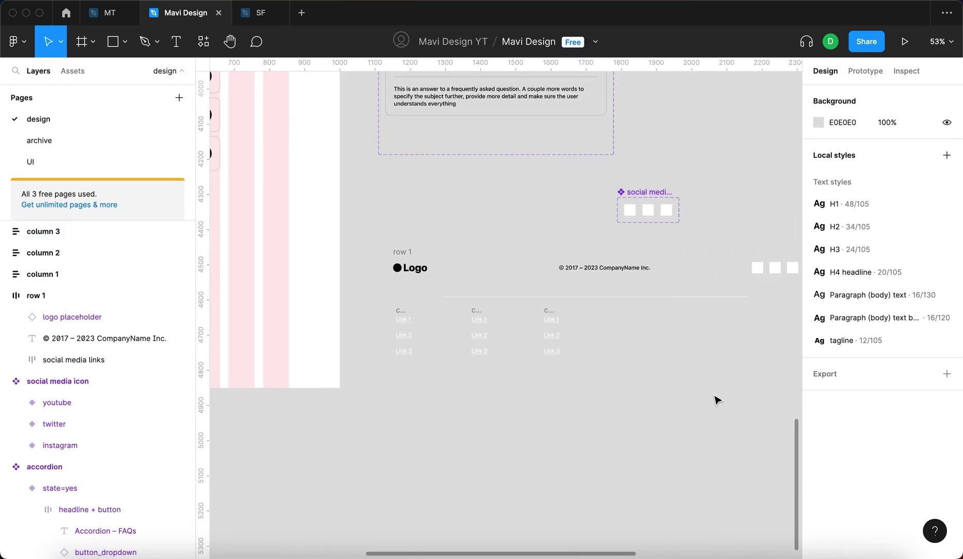
{"action": "scroll", "coordinate": [462, 296], "scroll_direction": "up", "scroll_amount": 10}
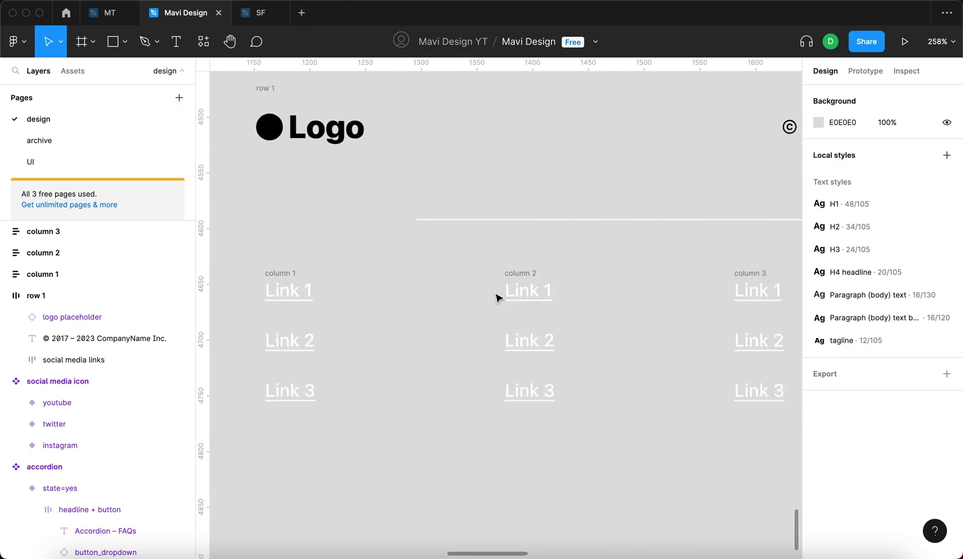
{"action": "left_click", "coordinate": [528, 285]}
{"action": "left_click", "coordinate": [297, 277]}
{"action": "left_click", "coordinate": [510, 277], "text": "shift"}
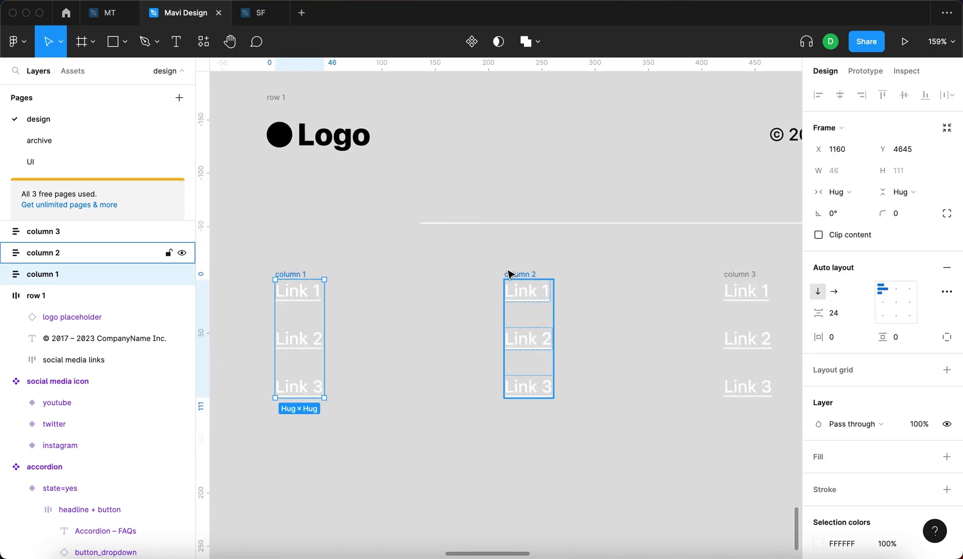
{"action": "left_click", "coordinate": [721, 276], "text": "shift"}
{"action": "scroll", "coordinate": [595, 266], "scroll_direction": "down", "scroll_amount": 5}
{"action": "key", "text": "Return"}
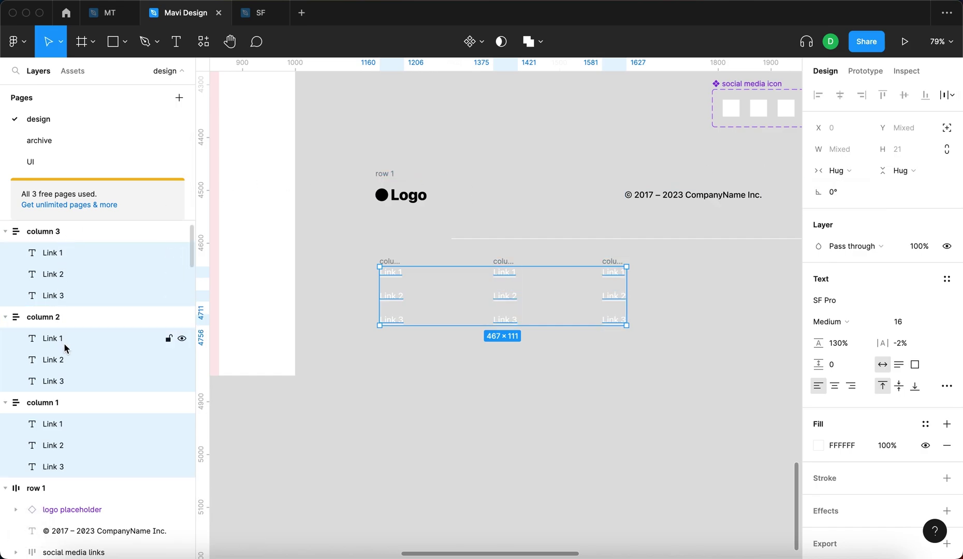
{"action": "left_click", "coordinate": [835, 170]}
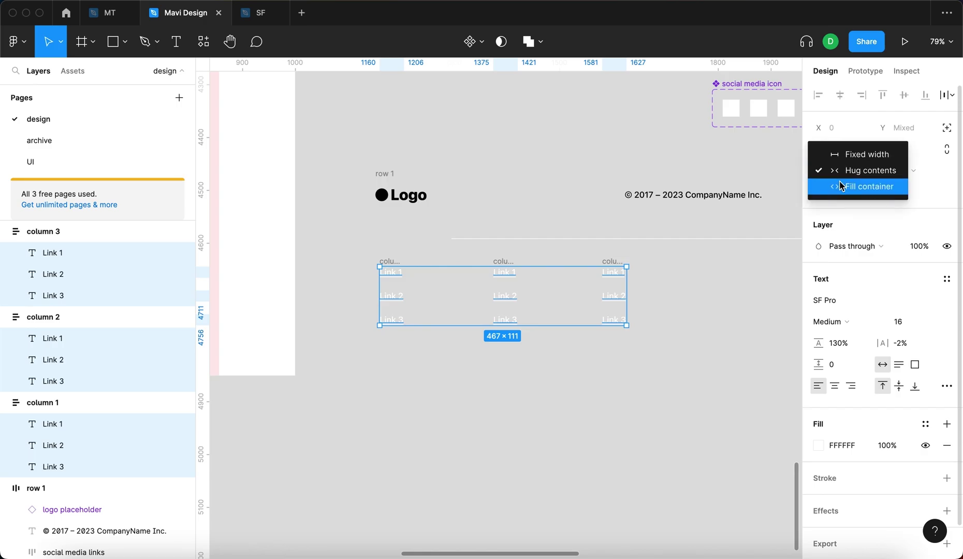
{"action": "left_click", "coordinate": [840, 186]}
{"action": "left_click", "coordinate": [692, 347]}
{"action": "scroll", "coordinate": [543, 334], "scroll_direction": "down", "scroll_amount": 5}
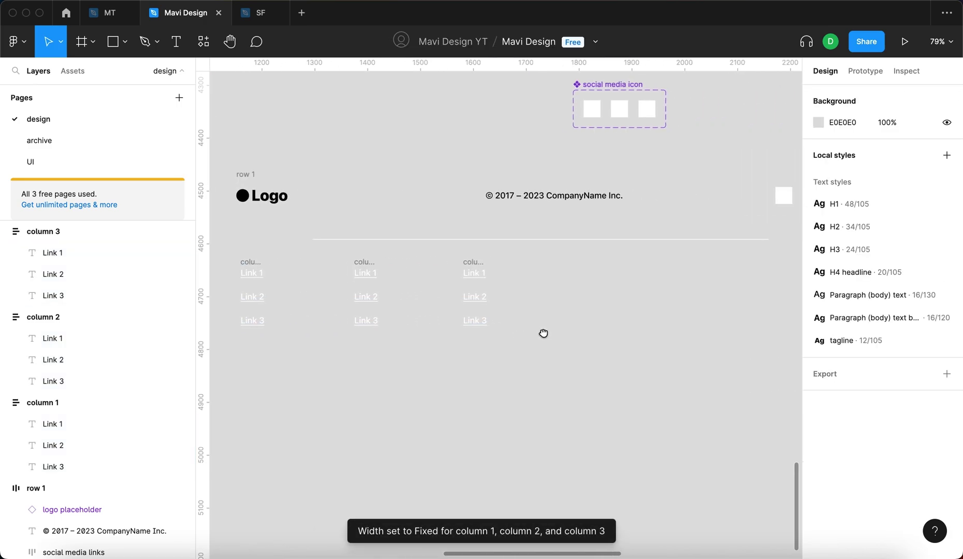
Step: Inspect the sizing of column 1 and each of its three links
{"action": "scroll", "coordinate": [535, 342], "scroll_direction": "down", "scroll_amount": 2}
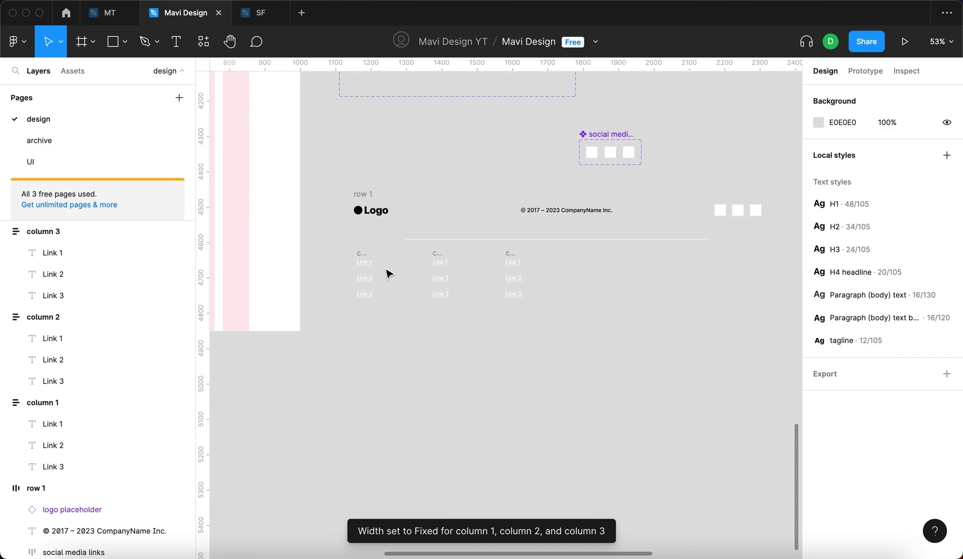
{"action": "left_click", "coordinate": [359, 261]}
{"action": "scroll", "coordinate": [347, 261], "scroll_direction": "up", "scroll_amount": 3}
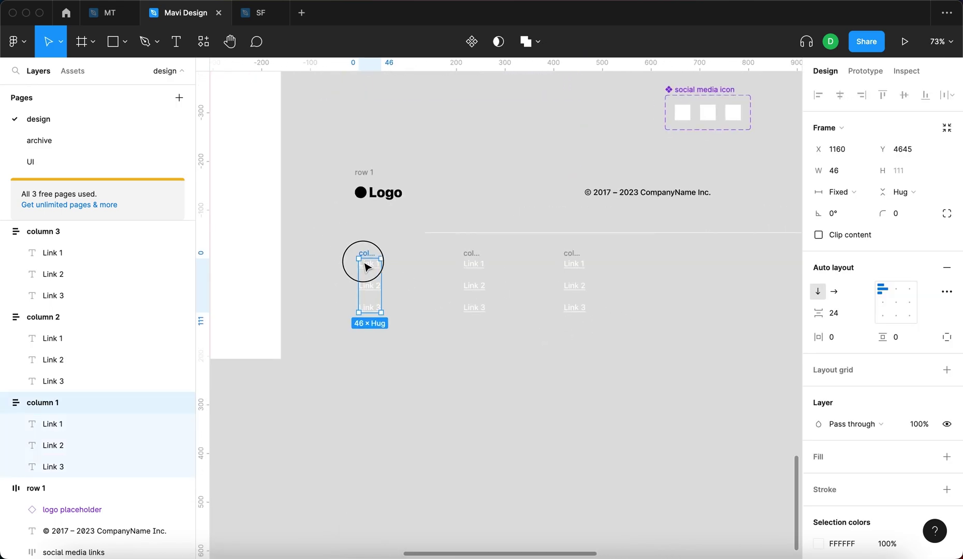
{"action": "left_click_drag", "start_coordinate": [332, 240], "coordinate": [672, 360]}
{"action": "key", "text": "Escape"}
{"action": "left_click", "coordinate": [375, 259]}
{"action": "left_click", "coordinate": [77, 425]}
{"action": "left_click", "coordinate": [79, 448]}
{"action": "left_click", "coordinate": [78, 467]}
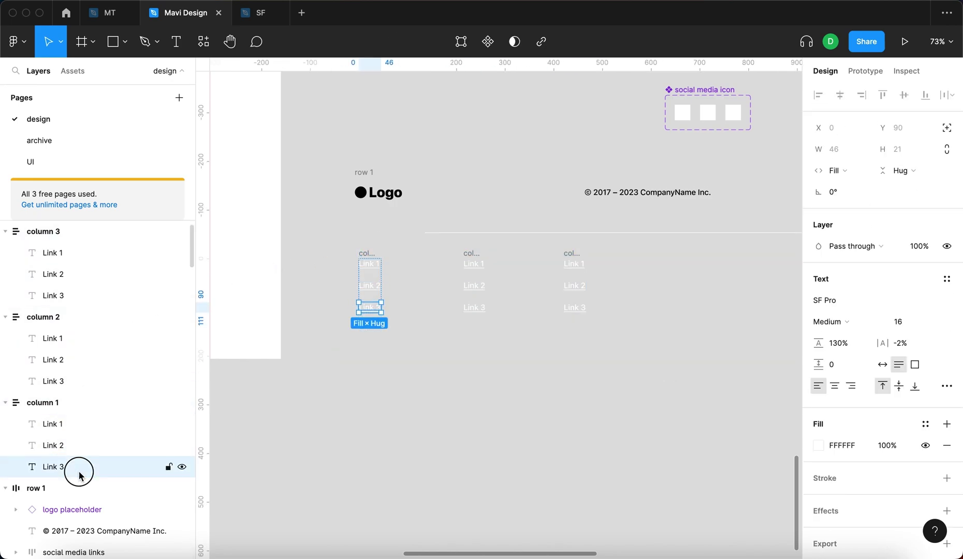
{"action": "scroll", "coordinate": [342, 305], "scroll_direction": "up", "scroll_amount": 5}
{"action": "left_click", "coordinate": [408, 240]}
{"action": "left_click", "coordinate": [409, 331]}
{"action": "left_click", "coordinate": [421, 379]}
{"action": "left_click", "coordinate": [42, 402]}
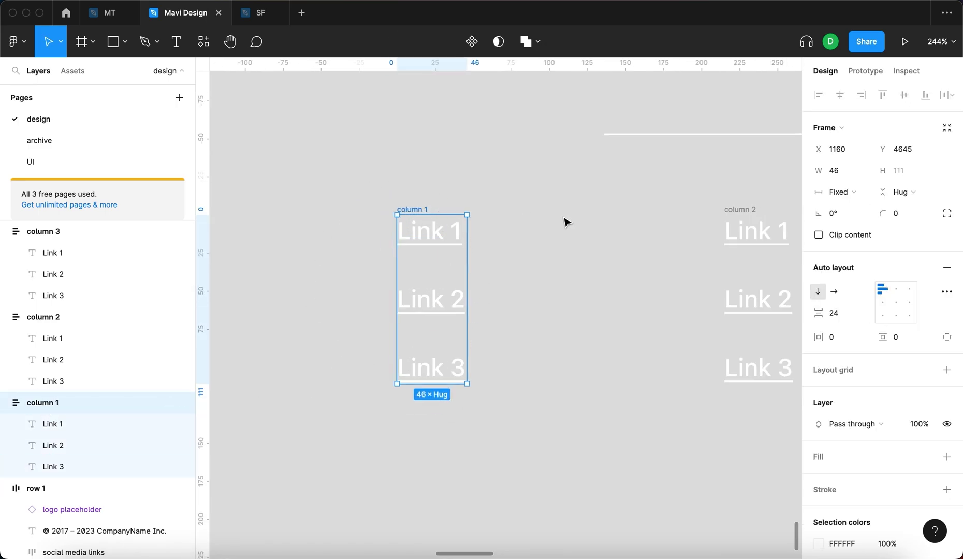
Step: Widen column 1 to about 142, checking how its links fill the frame
{"action": "scroll", "coordinate": [565, 218], "scroll_direction": "down", "scroll_amount": 5}
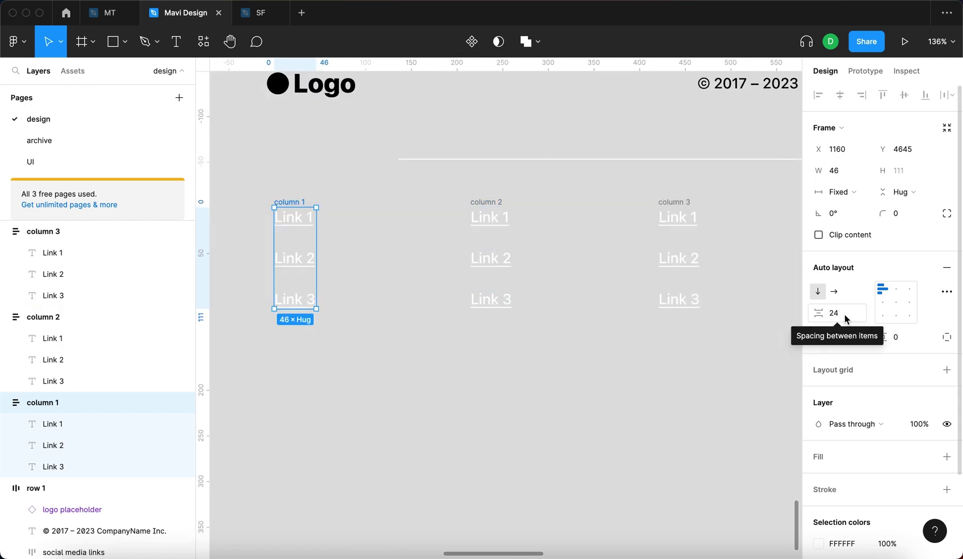
{"action": "left_click_drag", "start_coordinate": [316, 221], "coordinate": [398, 221]}
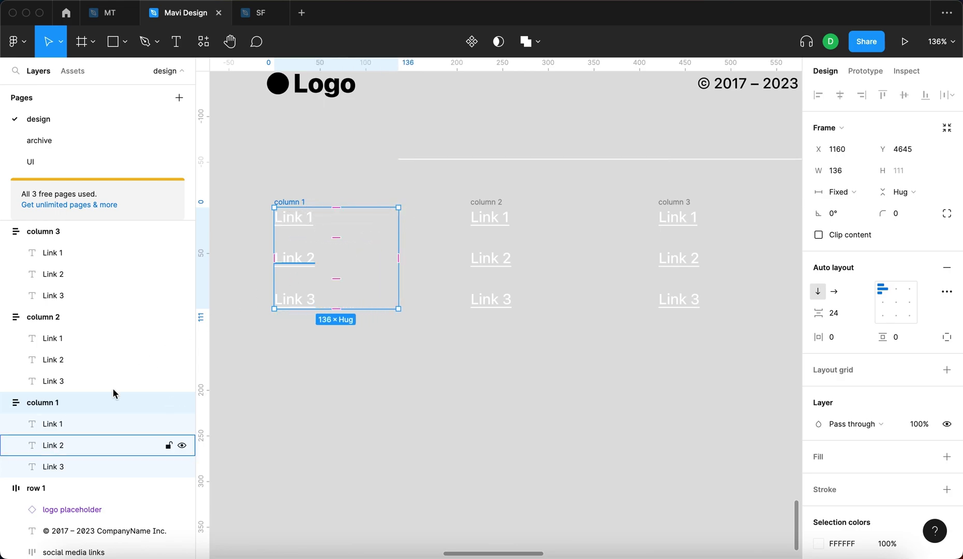
{"action": "left_click", "coordinate": [71, 429]}
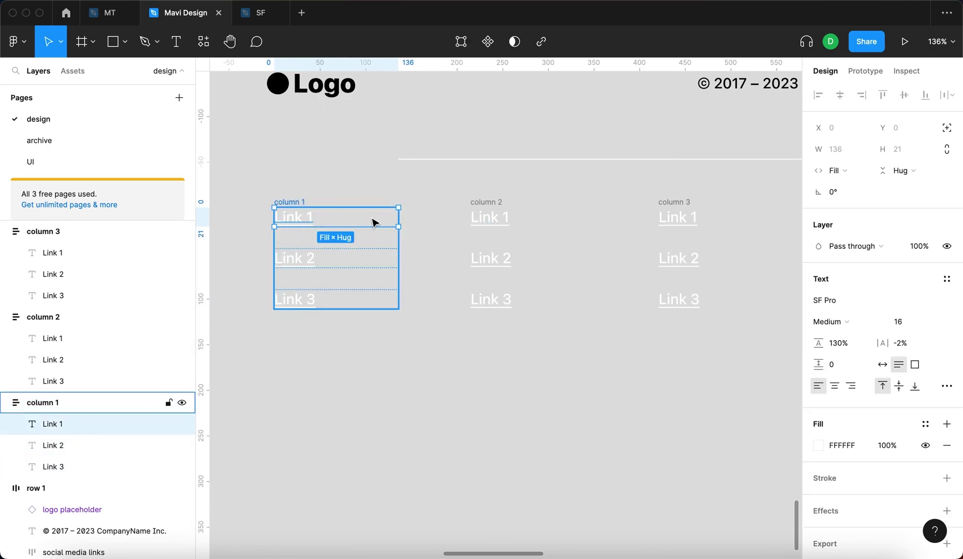
{"action": "left_click", "coordinate": [289, 202]}
{"action": "mouse_move", "coordinate": [399, 227]}
{"action": "left_mouse_down"}
{"action": "mouse_move", "coordinate": [367, 225]}
{"action": "mouse_move", "coordinate": [405, 229]}
{"action": "left_mouse_up"}
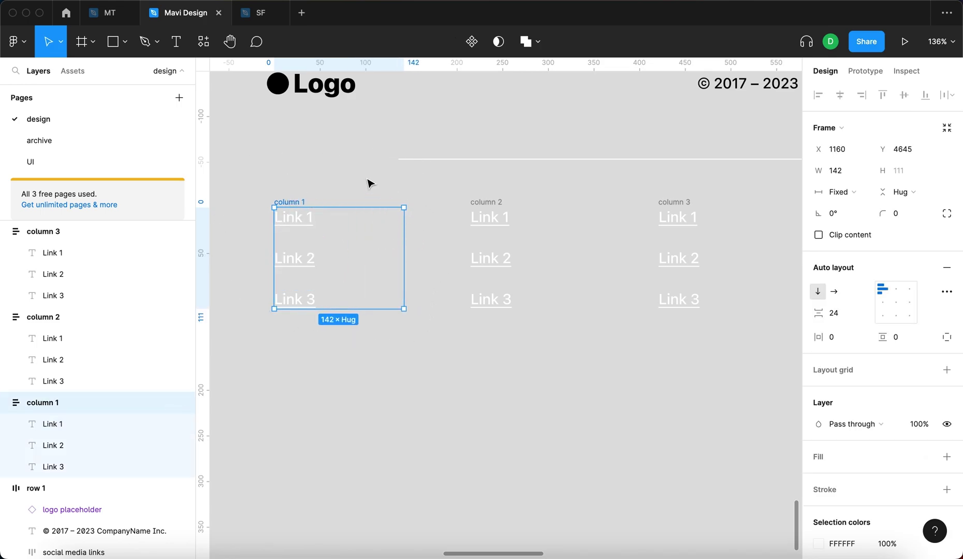
{"action": "left_click", "coordinate": [268, 168]}
Step: Widen column 2 to about 110 and column 3 to about 120
{"action": "left_click", "coordinate": [484, 214]}
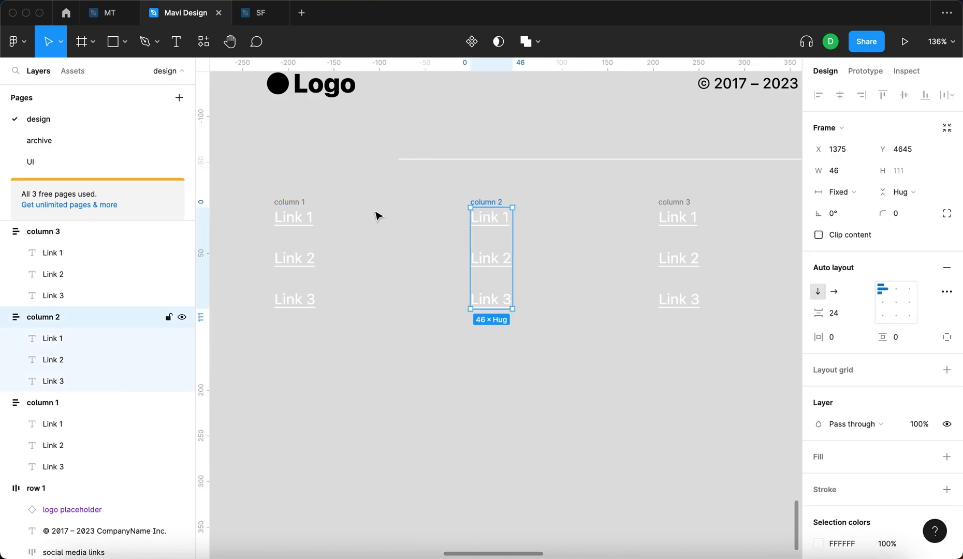
{"action": "left_click", "coordinate": [441, 307]}
{"action": "left_click", "coordinate": [477, 204]}
{"action": "left_click_drag", "start_coordinate": [513, 232], "coordinate": [573, 236]}
{"action": "left_click", "coordinate": [663, 205]}
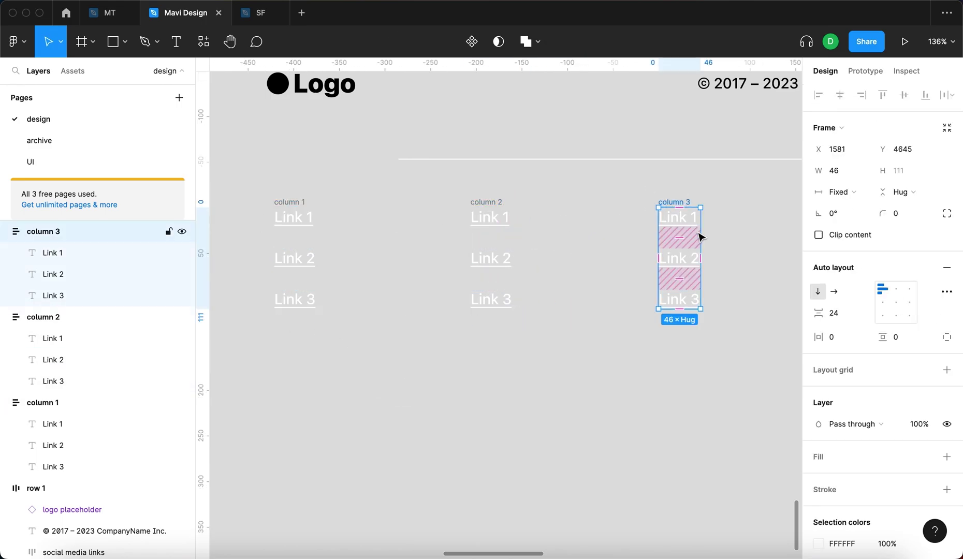
{"action": "left_click_drag", "start_coordinate": [707, 232], "coordinate": [767, 233]}
{"action": "left_click", "coordinate": [689, 381]}
Step: Combine columns 1, 2 and 3 into one horizontal auto layout frame and rename it "row 2"
{"action": "scroll", "coordinate": [546, 360], "scroll_direction": "down", "scroll_amount": 5}
{"action": "scroll", "coordinate": [547, 359], "scroll_direction": "right", "scroll_amount": 2}
{"action": "left_click_drag", "start_coordinate": [651, 387], "coordinate": [358, 292]}
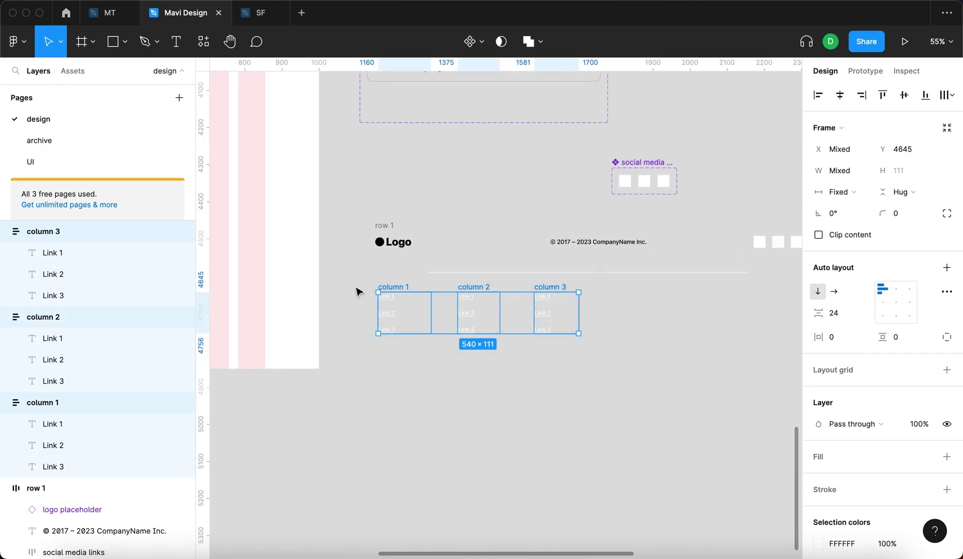
{"action": "key", "text": "shift+a"}
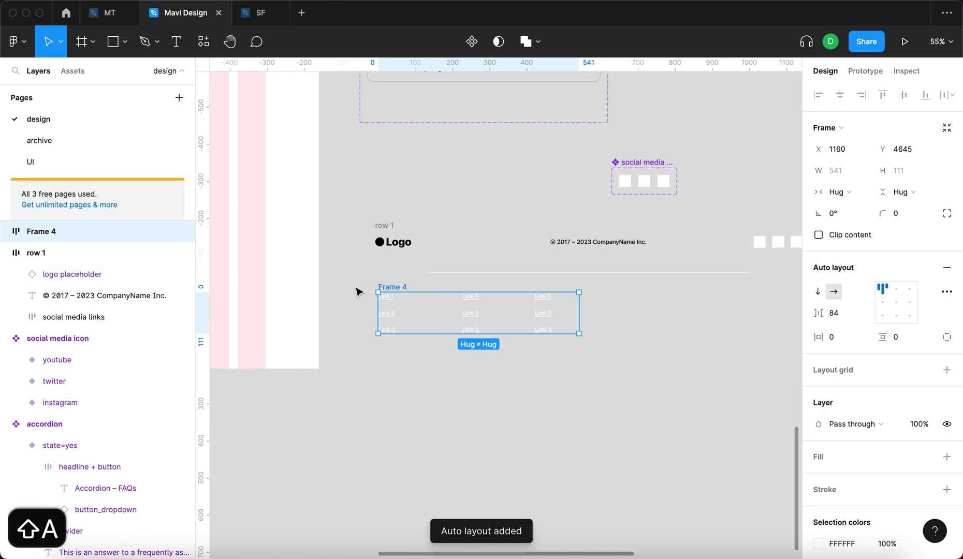
{"action": "key", "text": "super+r"}
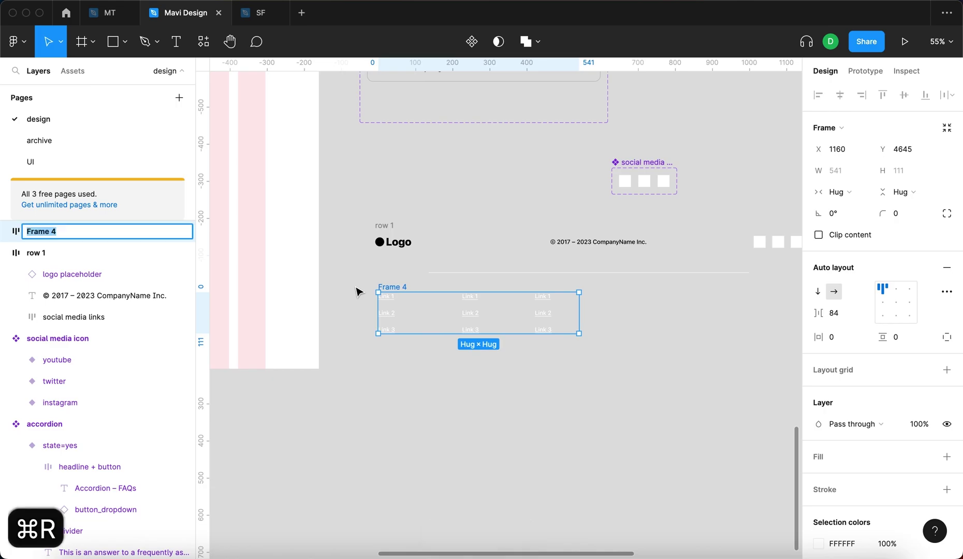
{"action": "type", "text": "row"}
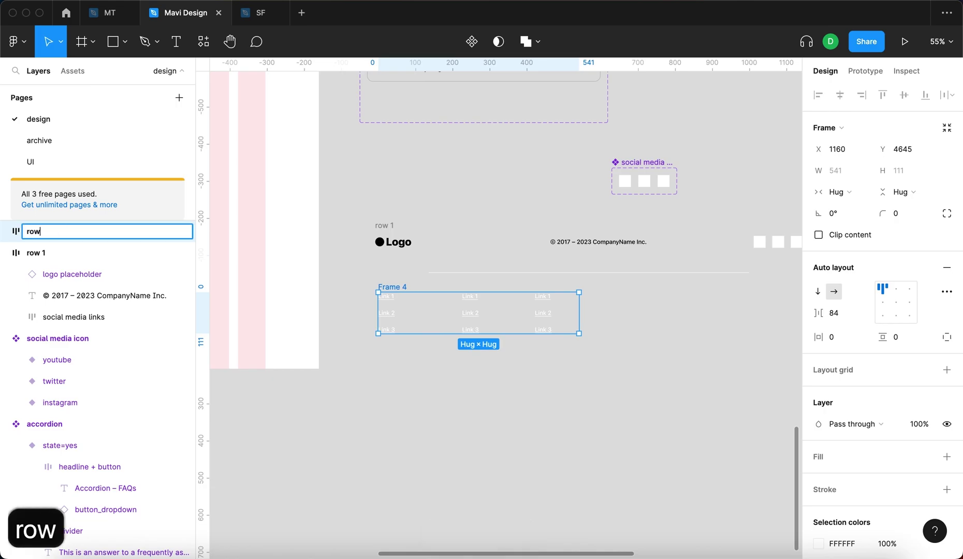
{"action": "type", "text": " 2"}
{"action": "key", "text": "Return"}
{"action": "left_click", "coordinate": [408, 305]}
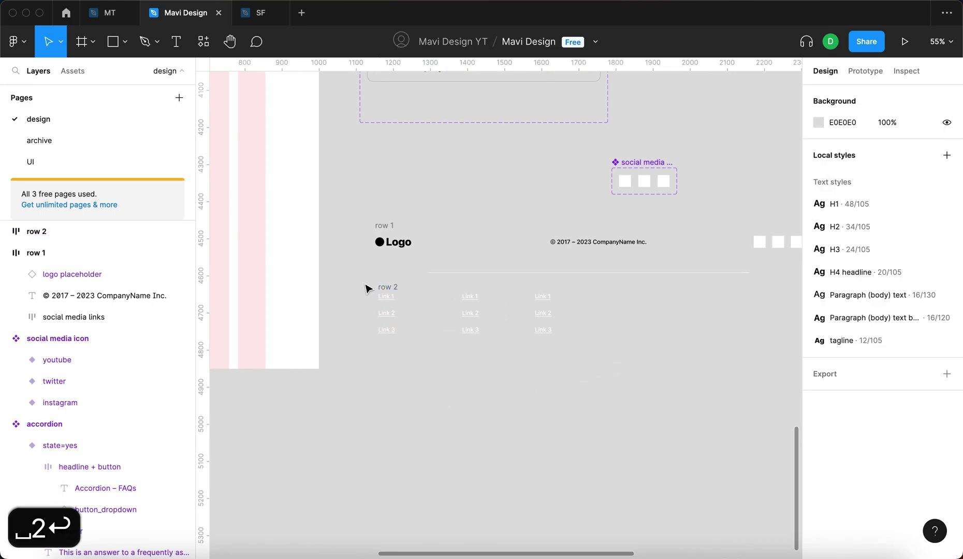
Step: Widen row 2 to about 1144 so it spans nearly the full width of row 1
{"action": "left_click", "coordinate": [389, 289]}
{"action": "scroll", "coordinate": [388, 290], "scroll_direction": "right", "scroll_amount": 3}
{"action": "left_click", "coordinate": [284, 273]}
{"action": "left_click", "coordinate": [294, 282]}
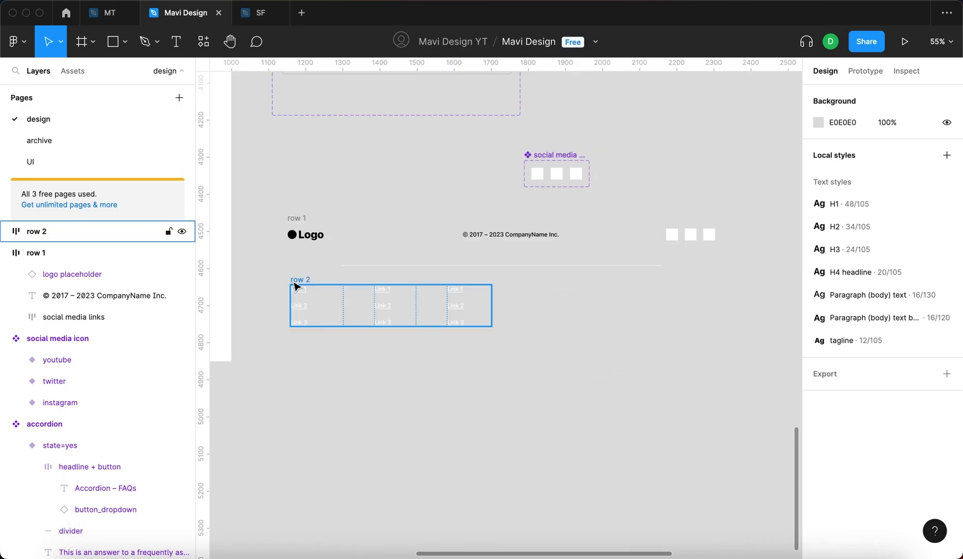
{"action": "left_click_drag", "start_coordinate": [492, 294], "coordinate": [717, 287]}
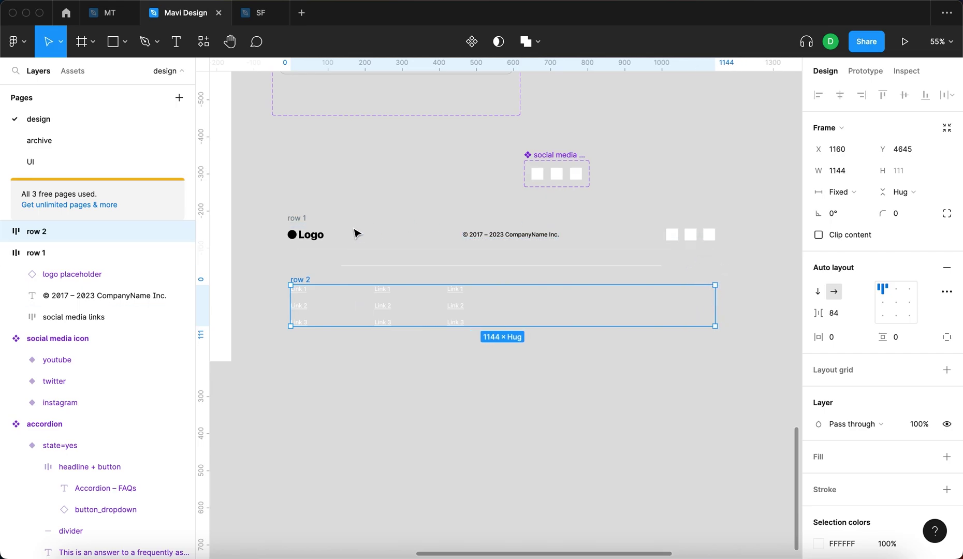
Step: Wrap row 1, the divider line and row 2 in one vertical auto layout frame and rename it "footer container"
{"action": "left_click", "coordinate": [300, 280]}
{"action": "scroll", "coordinate": [713, 359], "scroll_direction": "up", "scroll_amount": 1}
{"action": "left_click", "coordinate": [286, 235]}
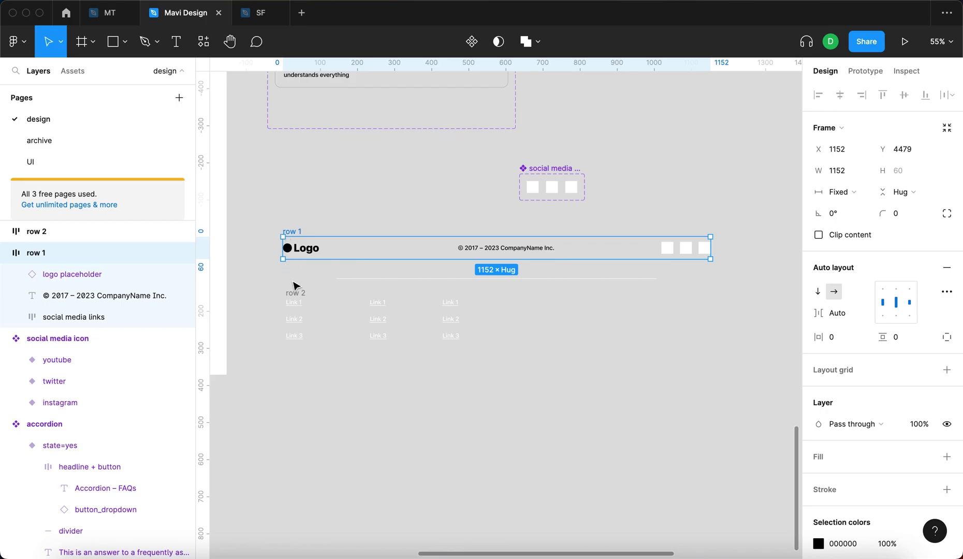
{"action": "left_click", "coordinate": [373, 279]}
{"action": "left_click", "coordinate": [295, 300]}
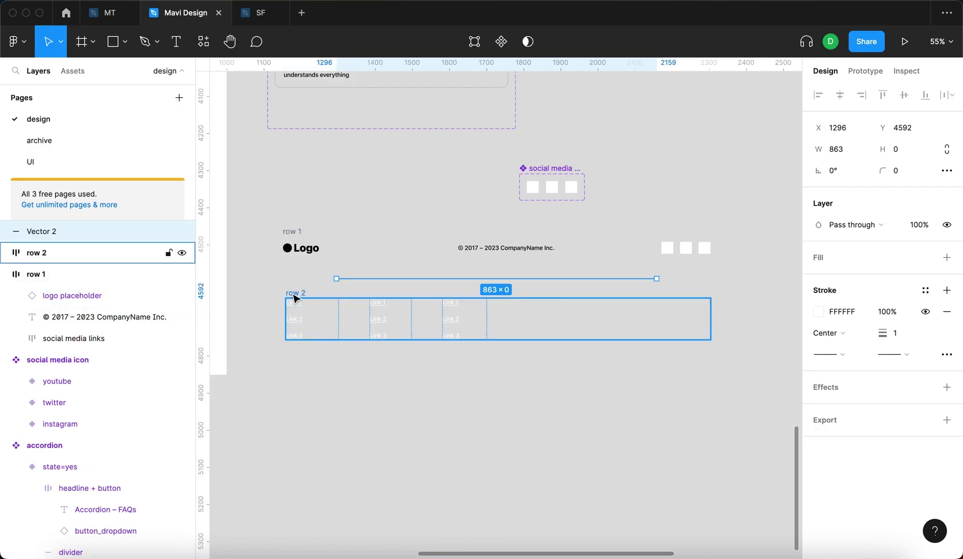
{"action": "left_click_drag", "start_coordinate": [253, 211], "coordinate": [744, 363]}
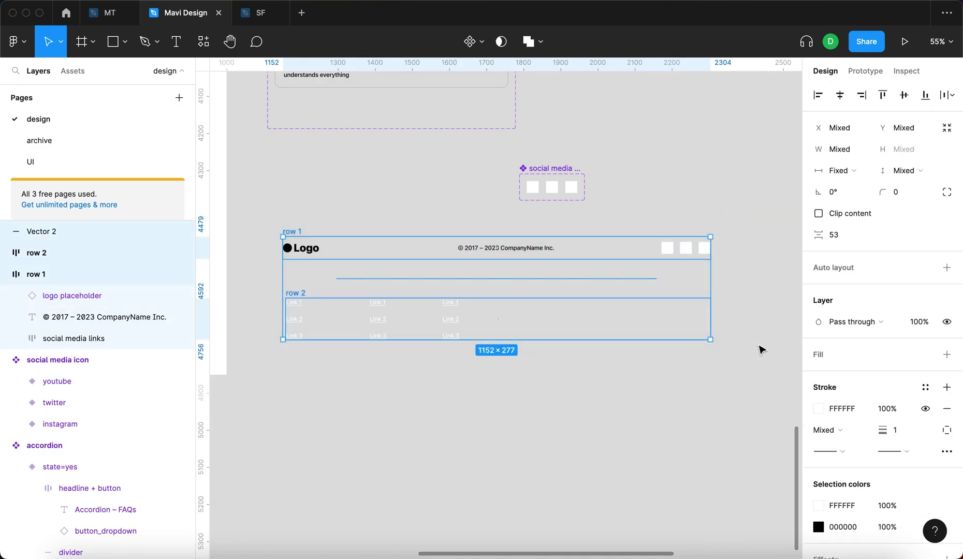
{"action": "key", "text": "shift+a"}
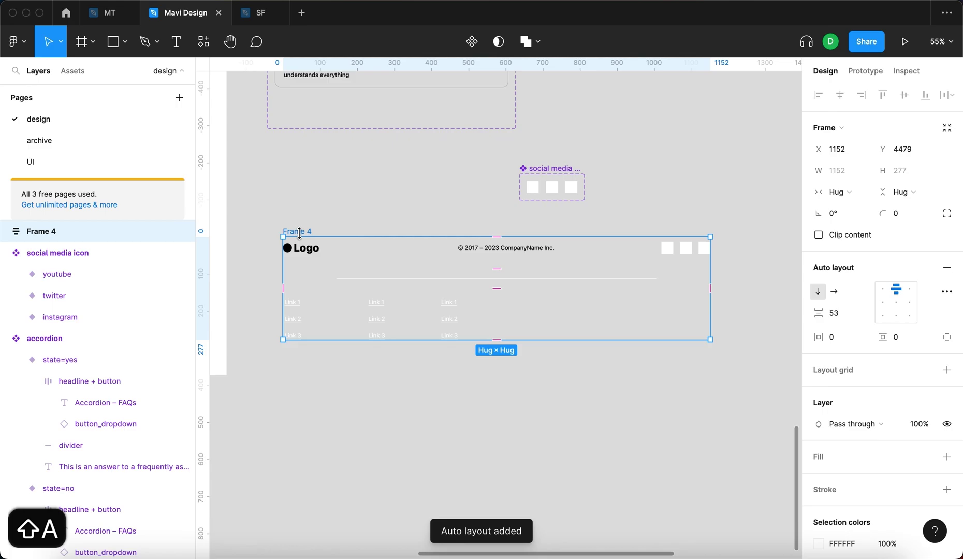
{"action": "key", "text": "super+r"}
{"action": "type", "text": "footer"}
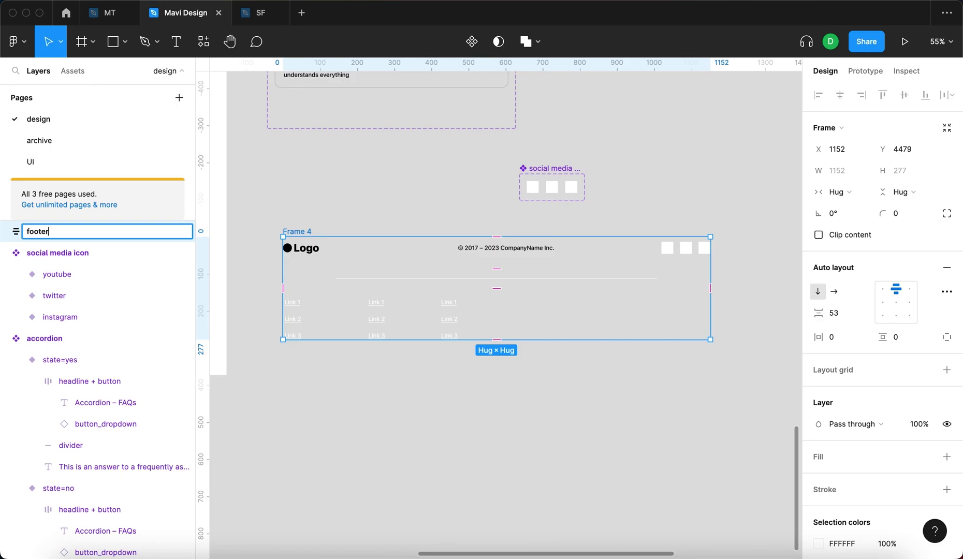
{"action": "type", "text": "container"}
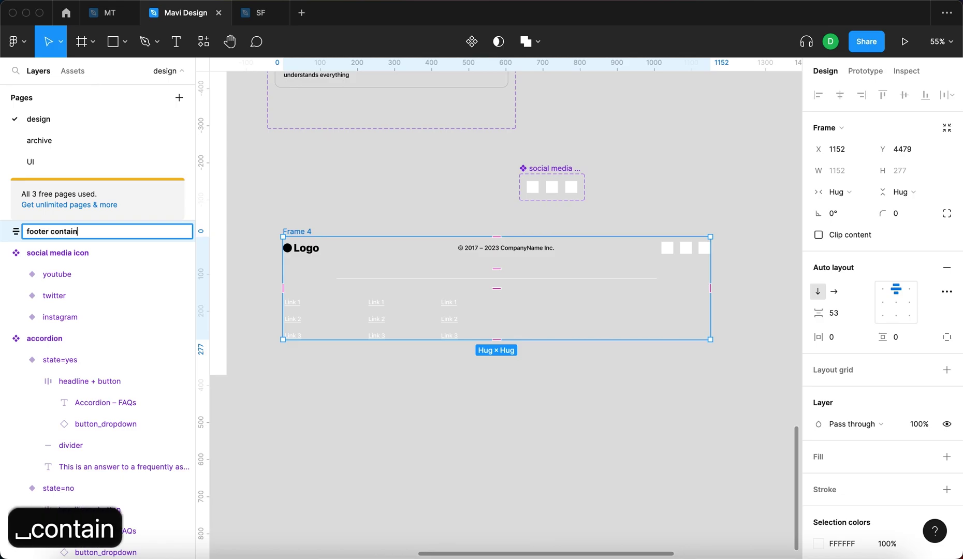
{"action": "key", "text": "Return"}
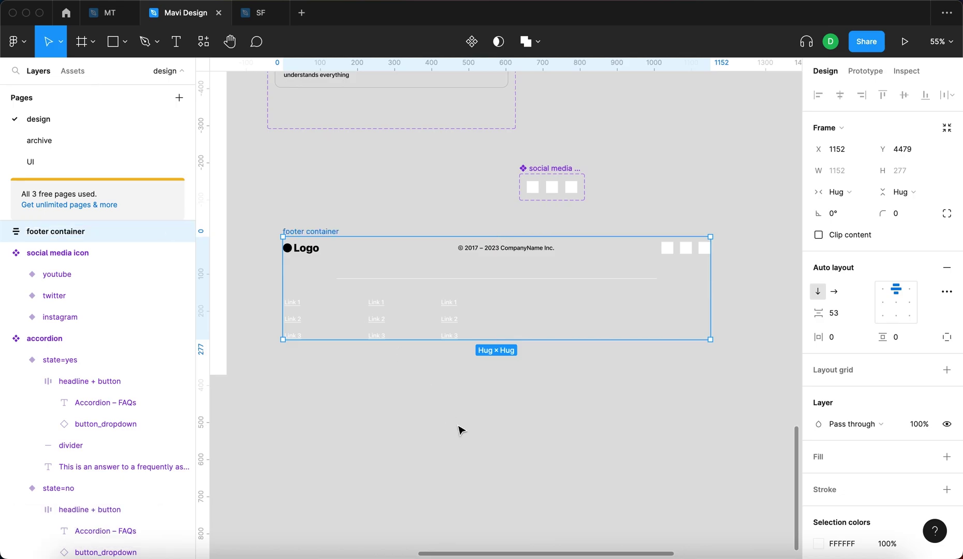
Step: Set the footer container's horizontal resizing to Fixed width and check its width value
{"action": "left_click", "coordinate": [836, 192]}
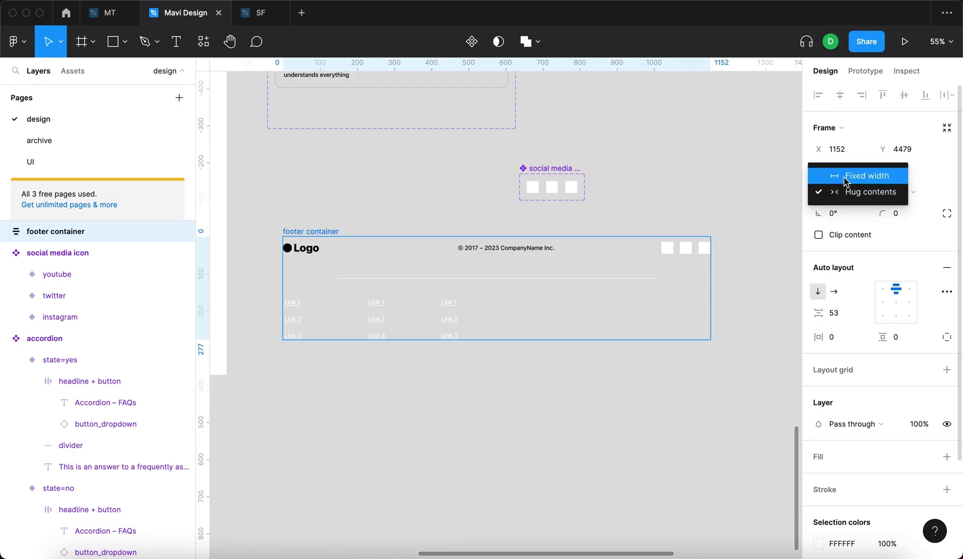
{"action": "left_click", "coordinate": [847, 174]}
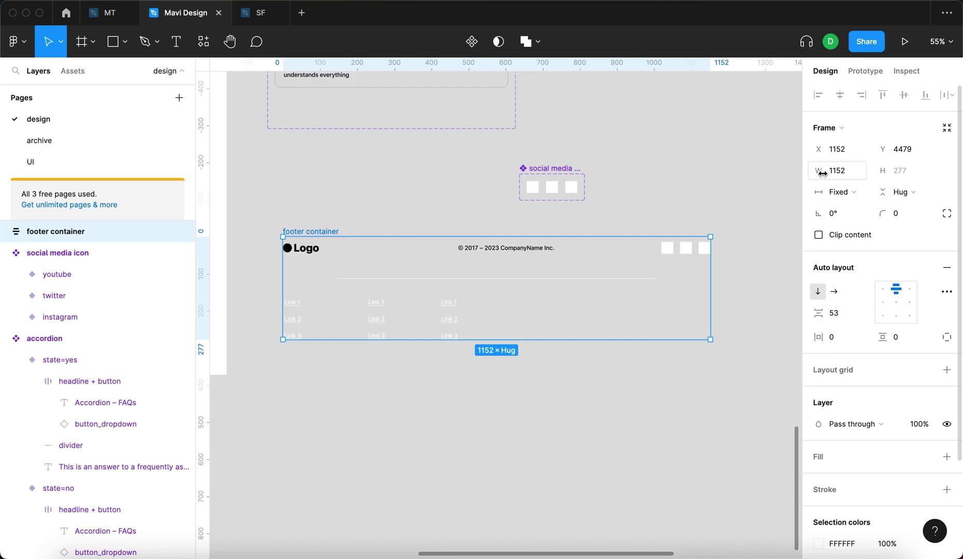
{"action": "left_click", "coordinate": [834, 172]}
{"action": "double_click", "coordinate": [842, 177]}
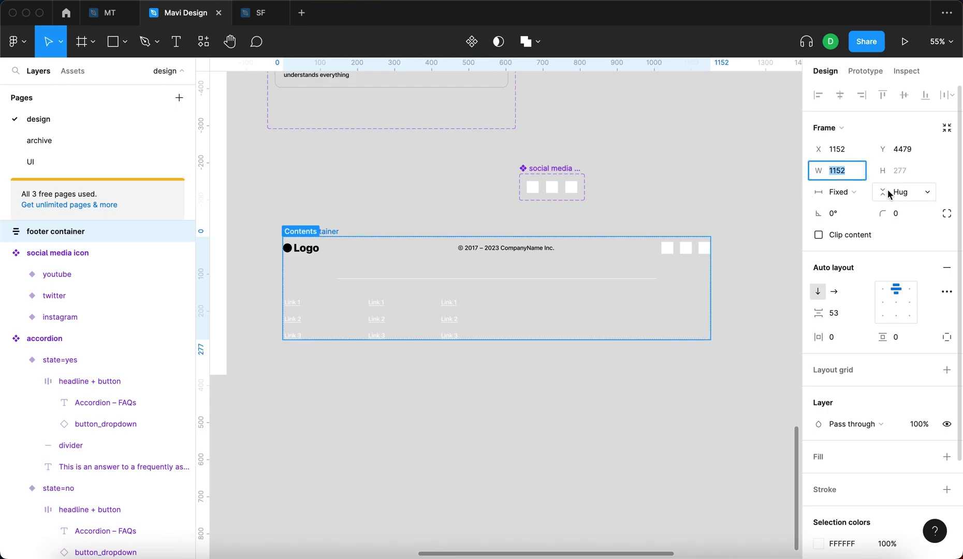
{"action": "left_click", "coordinate": [658, 408]}
{"action": "left_click", "coordinate": [334, 236]}
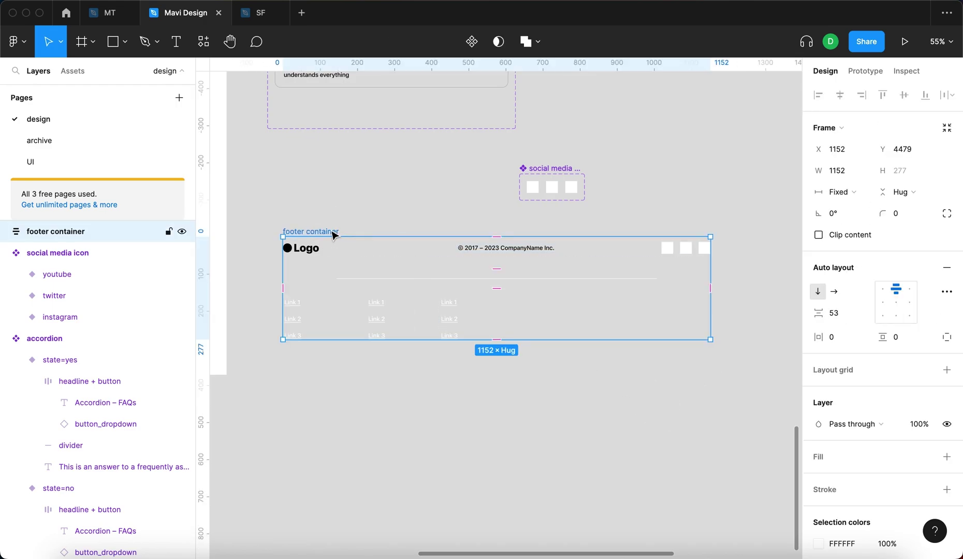
Step: Set the width of row 1, the divider line and row 2 inside the footer container to Fill container
{"action": "key", "text": "Return"}
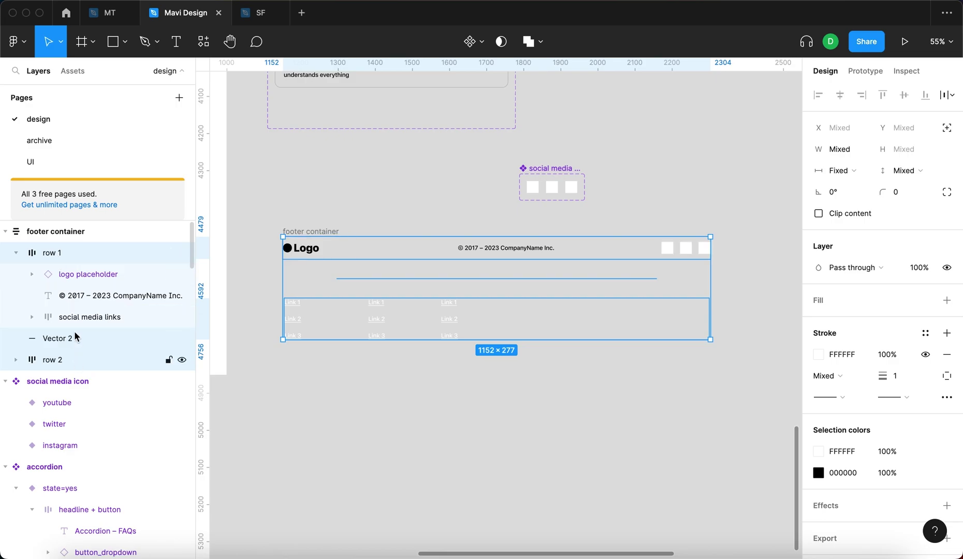
{"action": "left_click", "coordinate": [855, 176]}
{"action": "left_click", "coordinate": [855, 176]}
{"action": "left_click", "coordinate": [855, 176]}
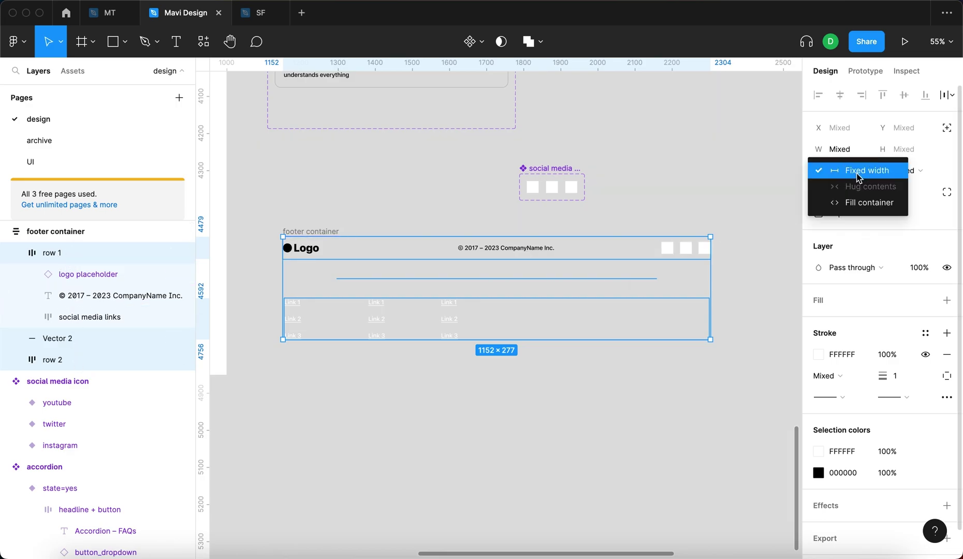
{"action": "left_click", "coordinate": [855, 204]}
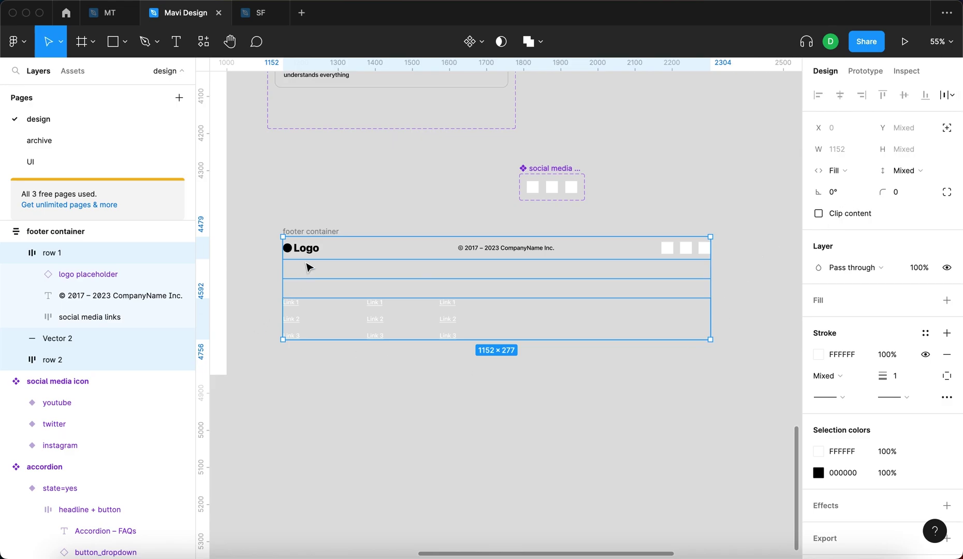
{"action": "left_click", "coordinate": [324, 383]}
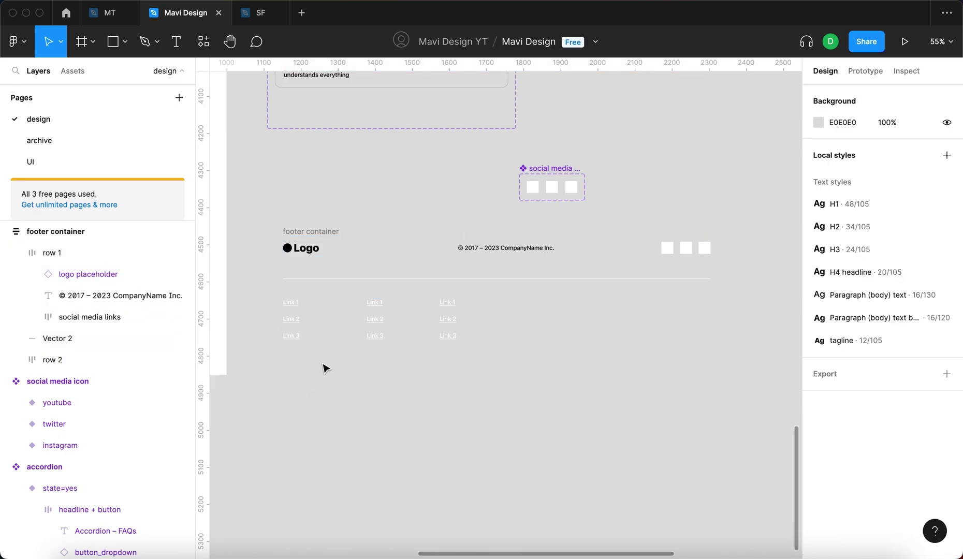
Step: Narrow the footer container to about 1020 and check how row 1 and row 2 adapt
{"action": "left_click", "coordinate": [310, 231]}
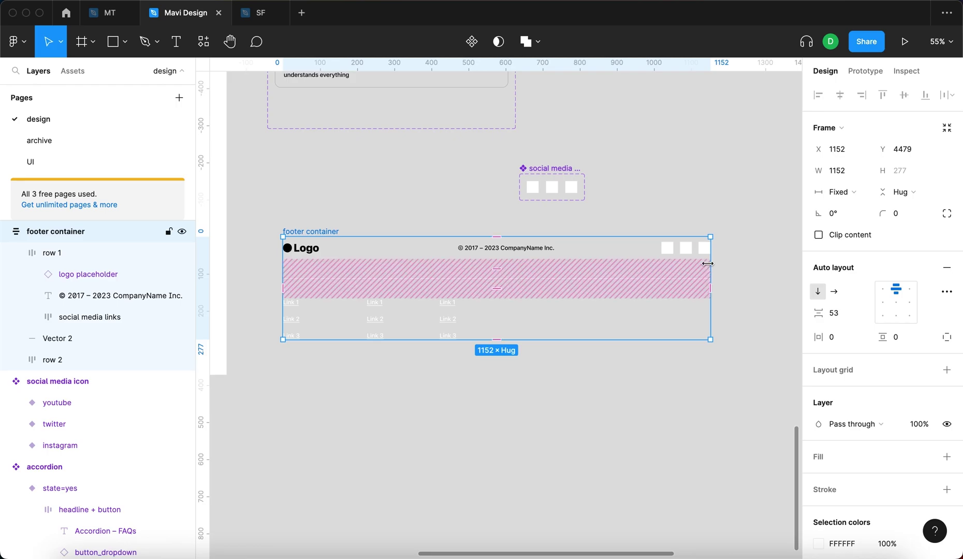
{"action": "left_click_drag", "start_coordinate": [710, 265], "coordinate": [661, 277]}
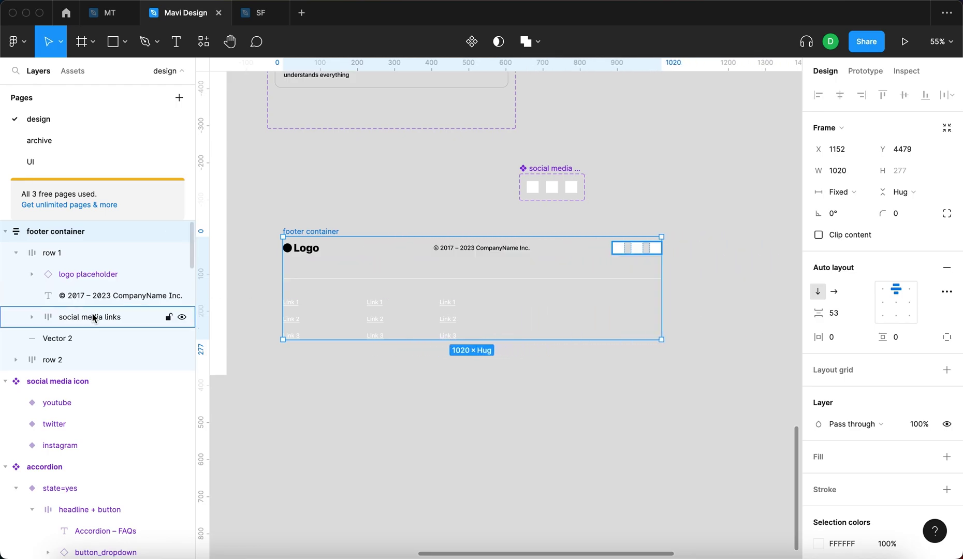
{"action": "left_click", "coordinate": [96, 338]}
{"action": "key", "text": "Escape"}
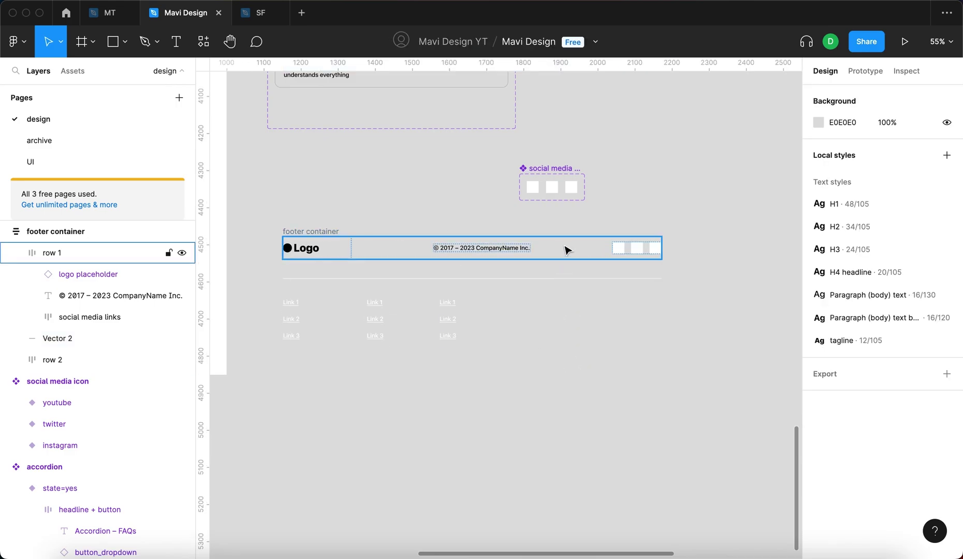
{"action": "left_click", "coordinate": [568, 249]}
{"action": "left_click", "coordinate": [520, 334]}
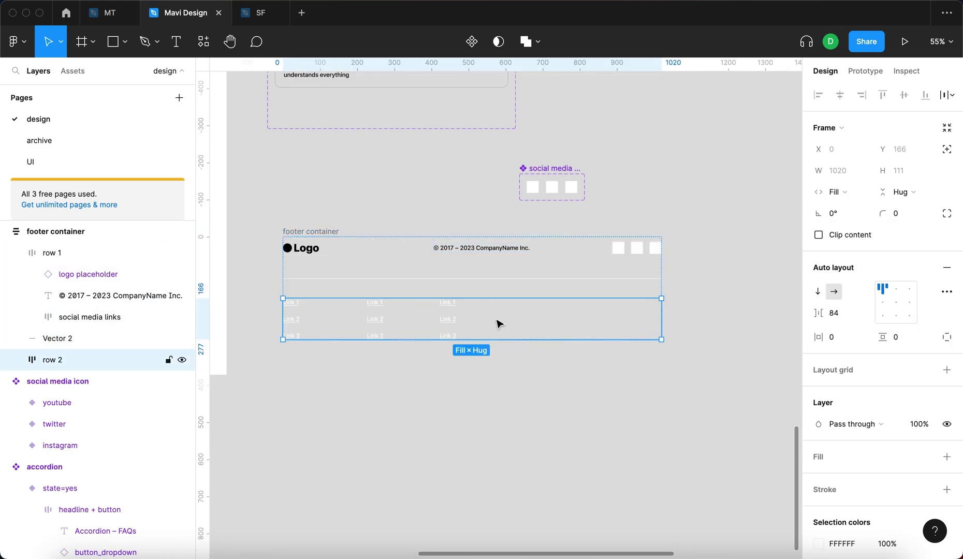
Step: Test the footer container at narrower widths down to about 813, and leave it about 970 wide
{"action": "left_click", "coordinate": [300, 228]}
{"action": "left_click_drag", "start_coordinate": [667, 267], "coordinate": [586, 273]}
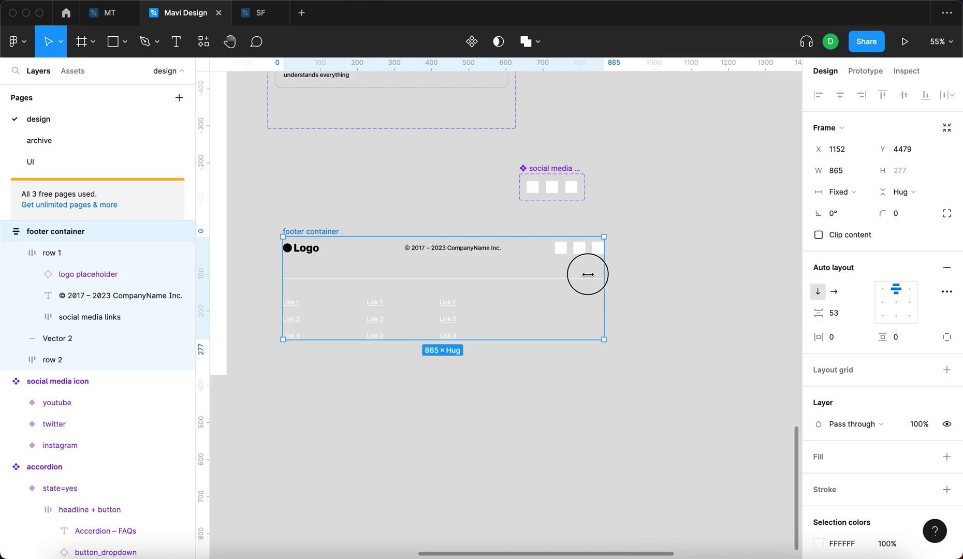
{"action": "left_click", "coordinate": [664, 266]}
{"action": "left_click", "coordinate": [308, 233]}
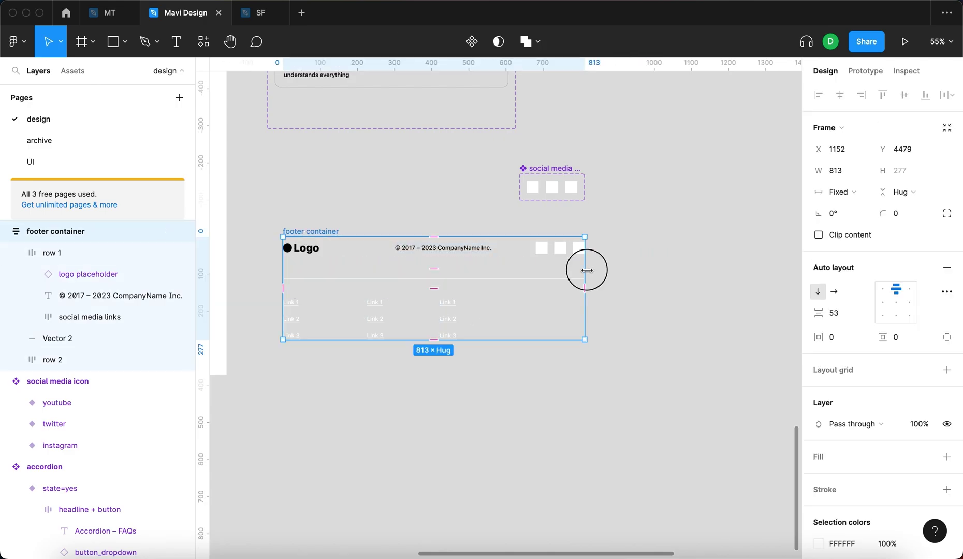
{"action": "left_click_drag", "start_coordinate": [585, 269], "coordinate": [753, 275]}
{"action": "left_click", "coordinate": [698, 359]}
{"action": "scroll", "coordinate": [699, 358], "scroll_direction": "down", "scroll_amount": 3}
{"action": "scroll", "coordinate": [673, 392], "scroll_direction": "down", "scroll_amount": 4}
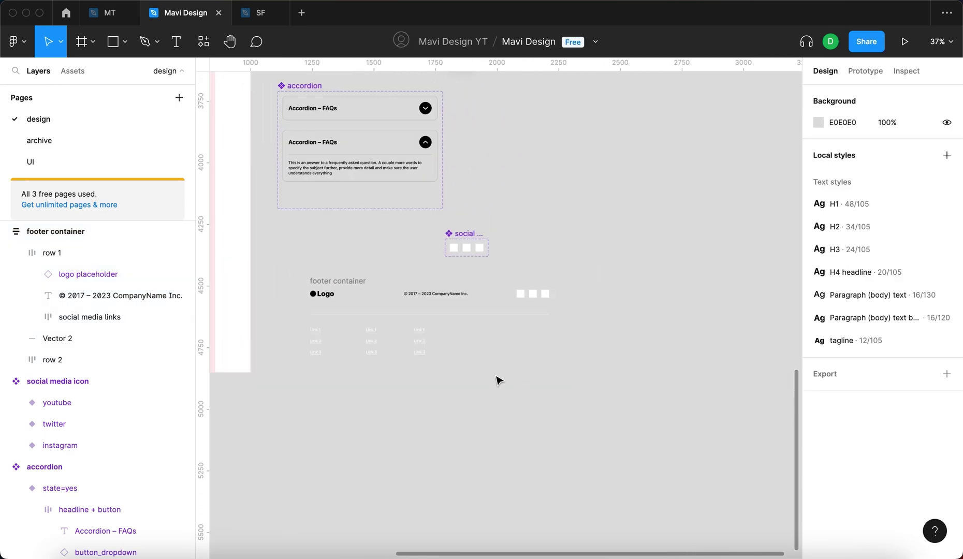
{"action": "left_click", "coordinate": [331, 281]}
{"action": "left_click_drag", "start_coordinate": [548, 300], "coordinate": [550, 327]}
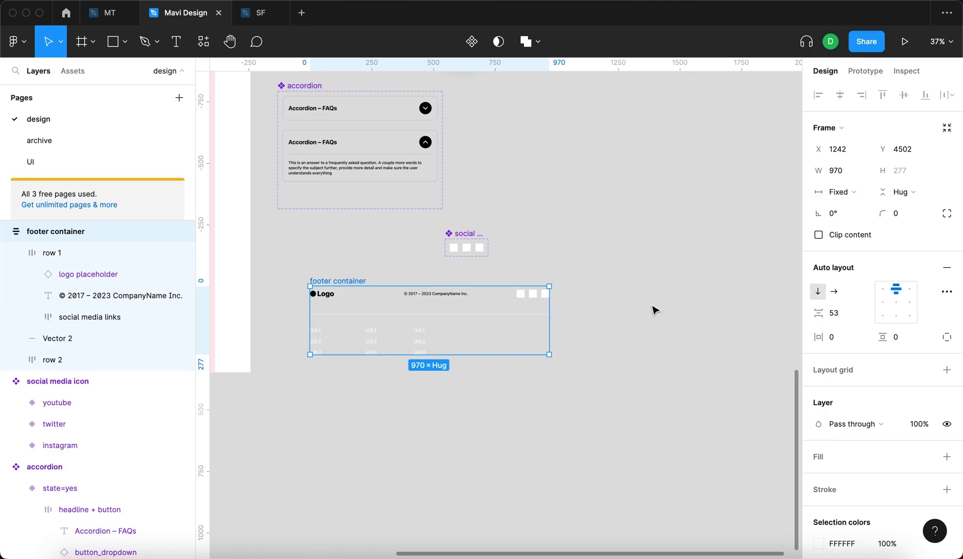
Step: Wrap the footer container in an outer auto layout frame and rename that frame "footer section"
{"action": "key", "text": "shift+a"}
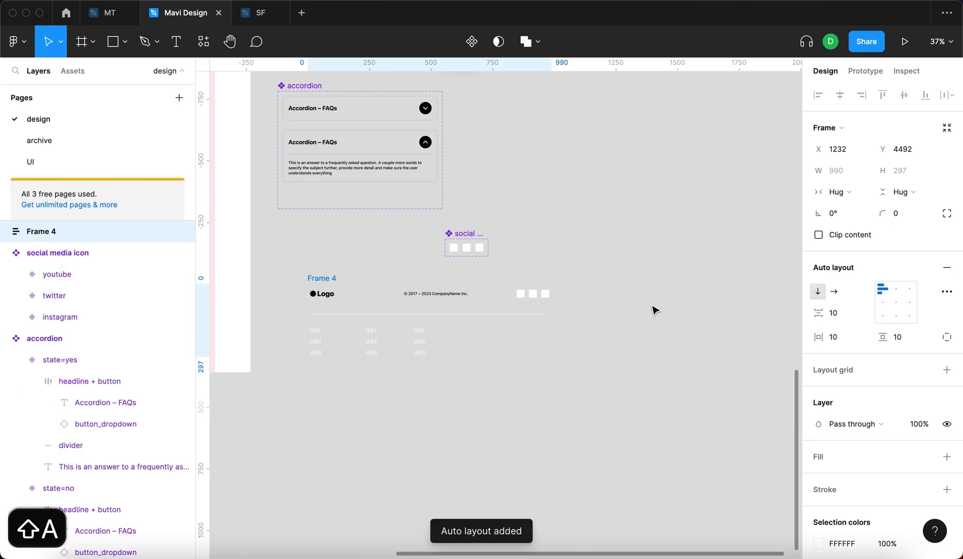
{"action": "left_click", "coordinate": [5, 231]}
{"action": "left_click", "coordinate": [46, 253]}
{"action": "left_click", "coordinate": [15, 253]}
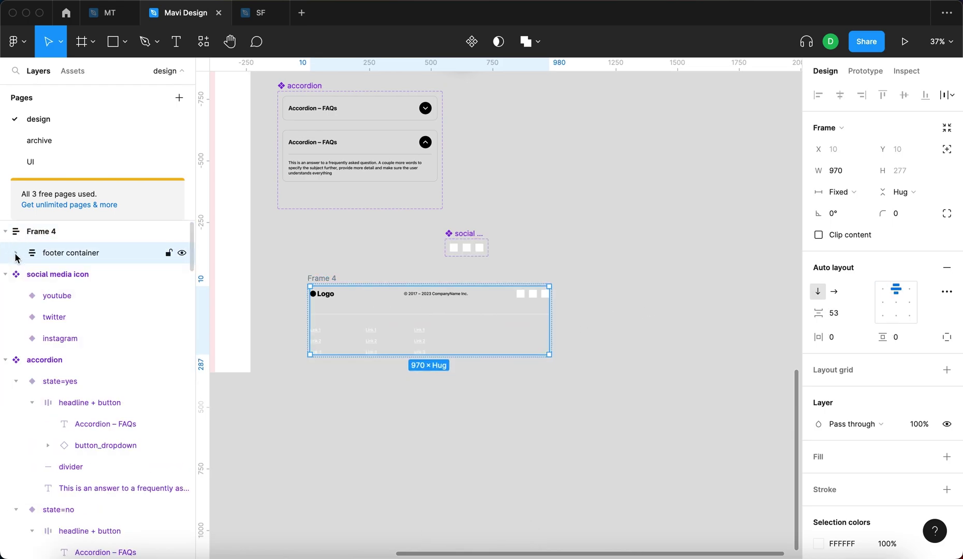
{"action": "left_click", "coordinate": [59, 241]}
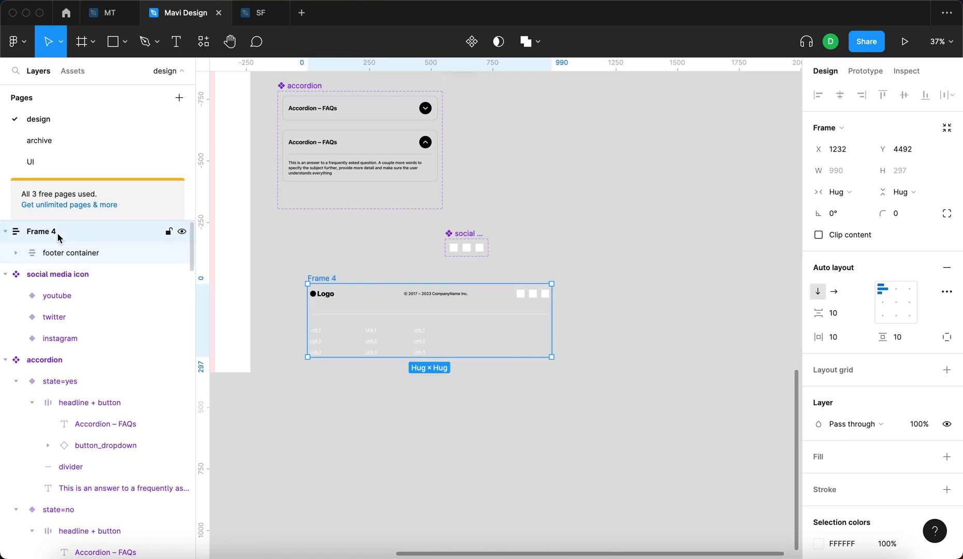
{"action": "key", "text": "super+r"}
{"action": "type", "text": "footer section"}
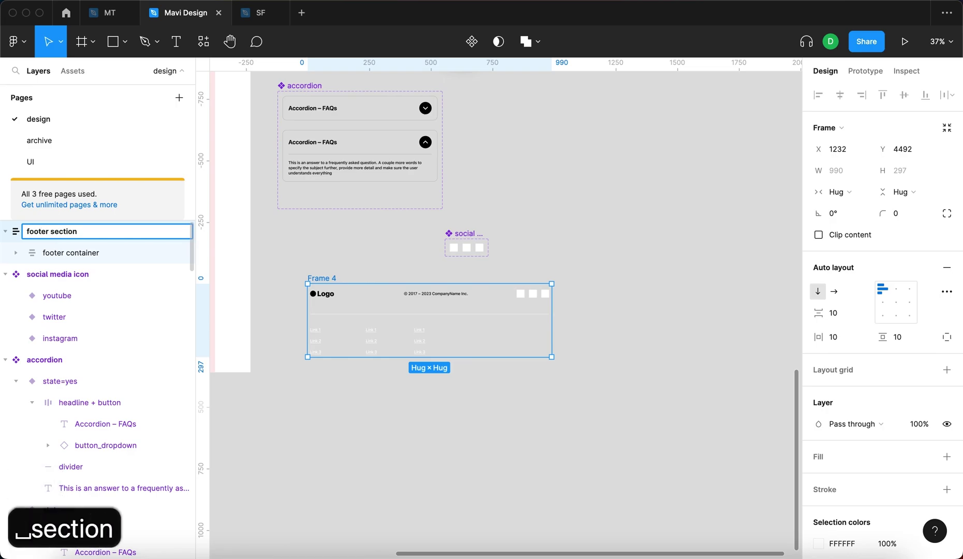
{"action": "key", "text": "Return"}
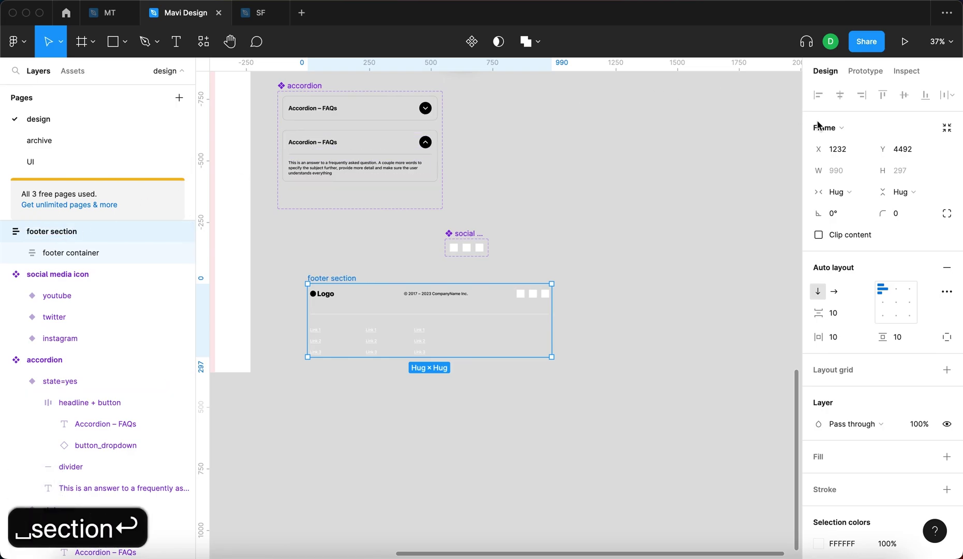
Step: Give the footer section a fixed width of 1440 and centre its content in both directions in the auto layout
{"action": "left_click", "coordinate": [855, 191]}
{"action": "left_click", "coordinate": [858, 176]}
{"action": "left_click", "coordinate": [849, 169]}
{"action": "type", "text": "1"}
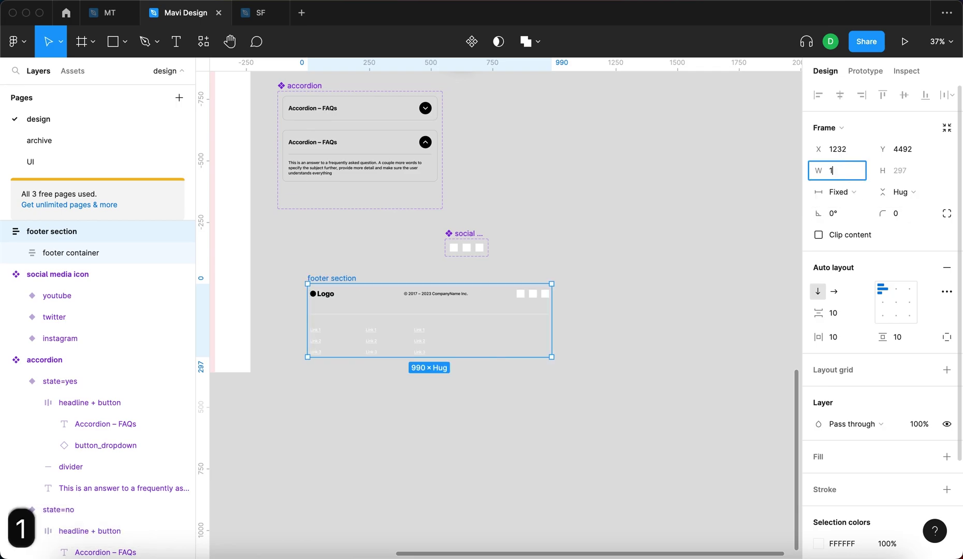
{"action": "type", "text": "440"}
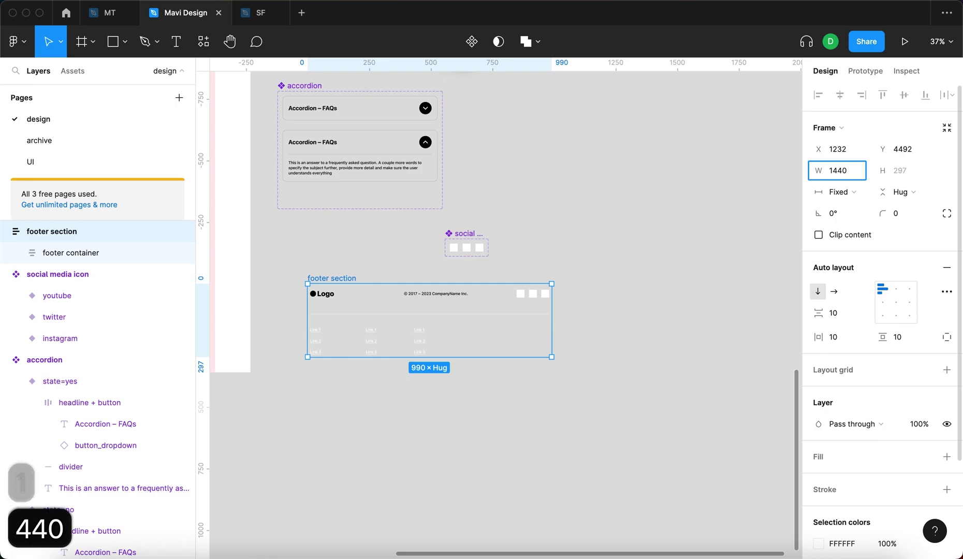
{"action": "key", "text": "Return"}
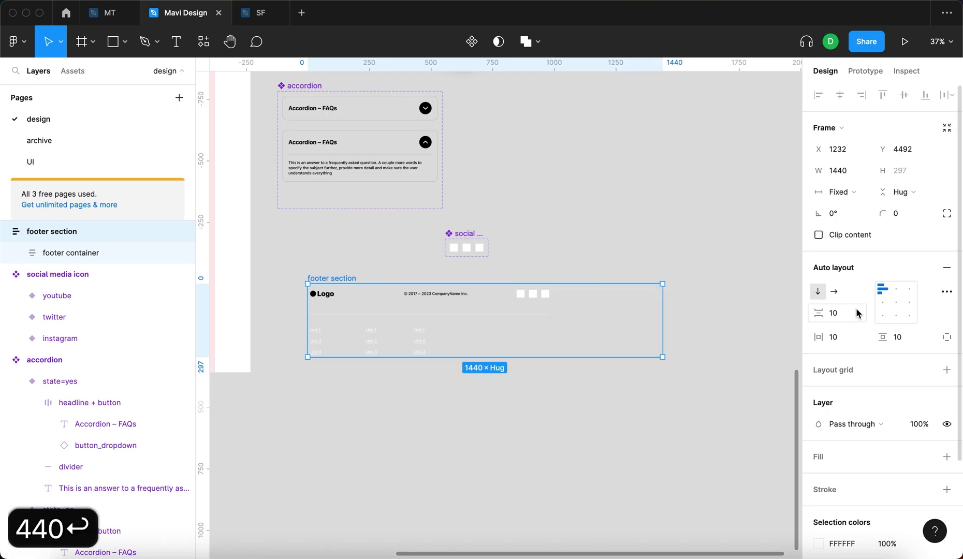
{"action": "left_click", "coordinate": [900, 291]}
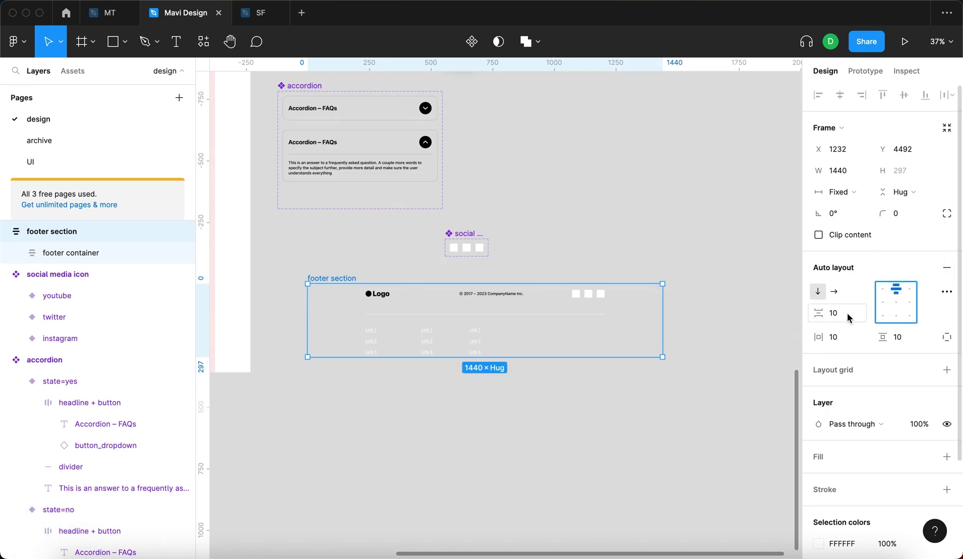
{"action": "left_click", "coordinate": [895, 304]}
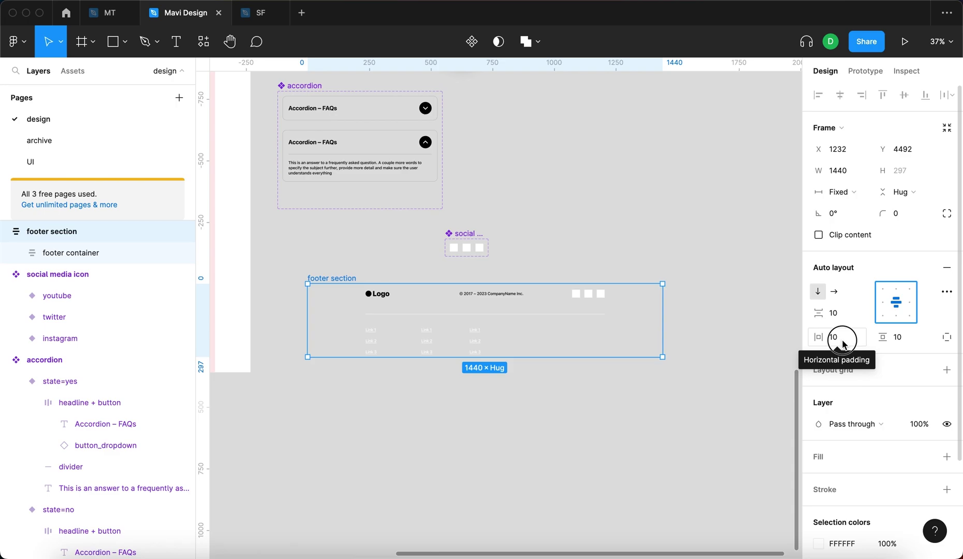
{"action": "left_click", "coordinate": [820, 338]}
{"action": "key", "text": "BackSpace"}
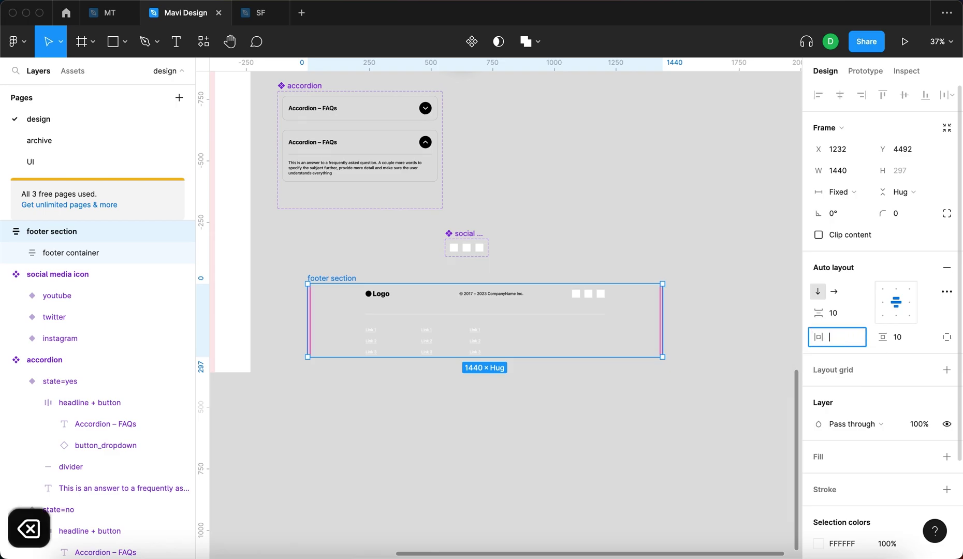
{"action": "key", "text": "Return"}
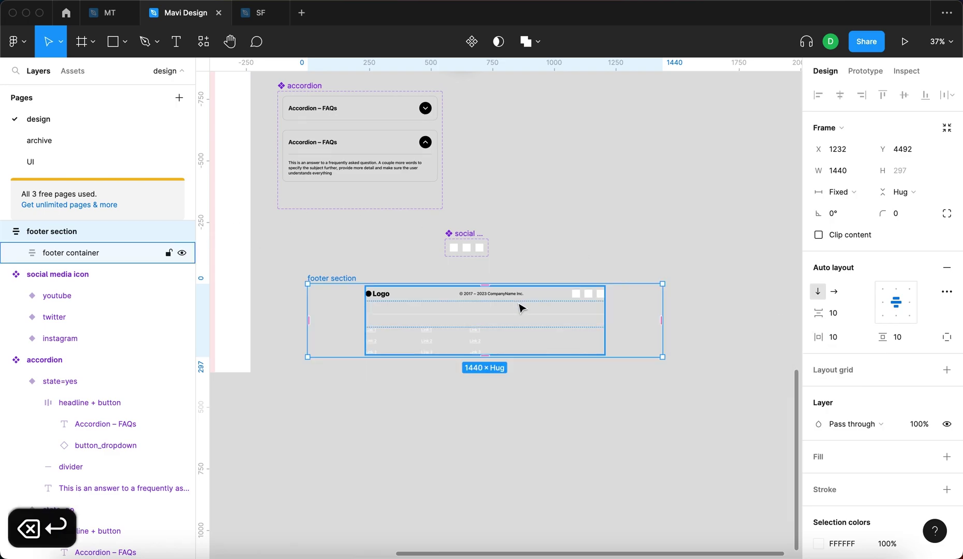
Step: Set the footer section's vertical padding to 96
{"action": "left_click", "coordinate": [903, 341]}
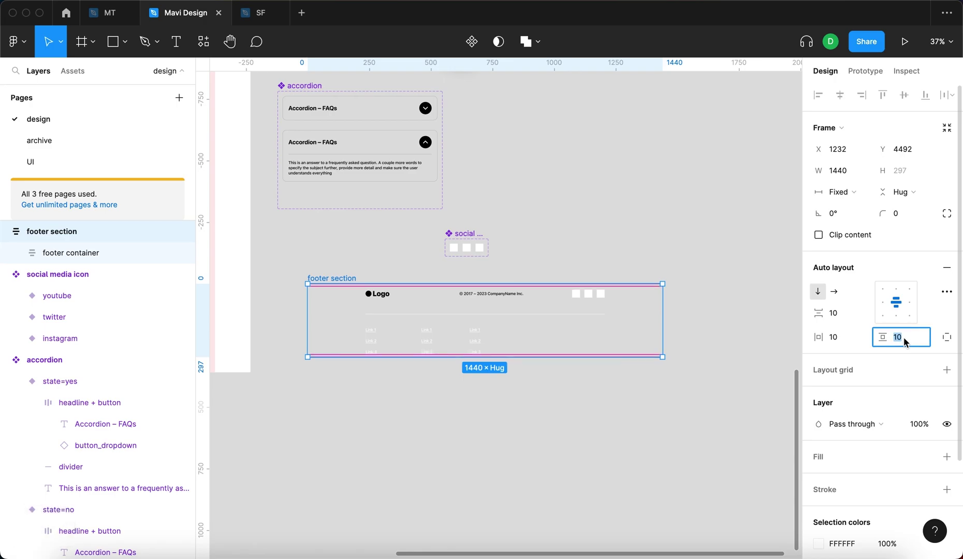
{"action": "type", "text": "96"}
{"action": "key", "text": "Return"}
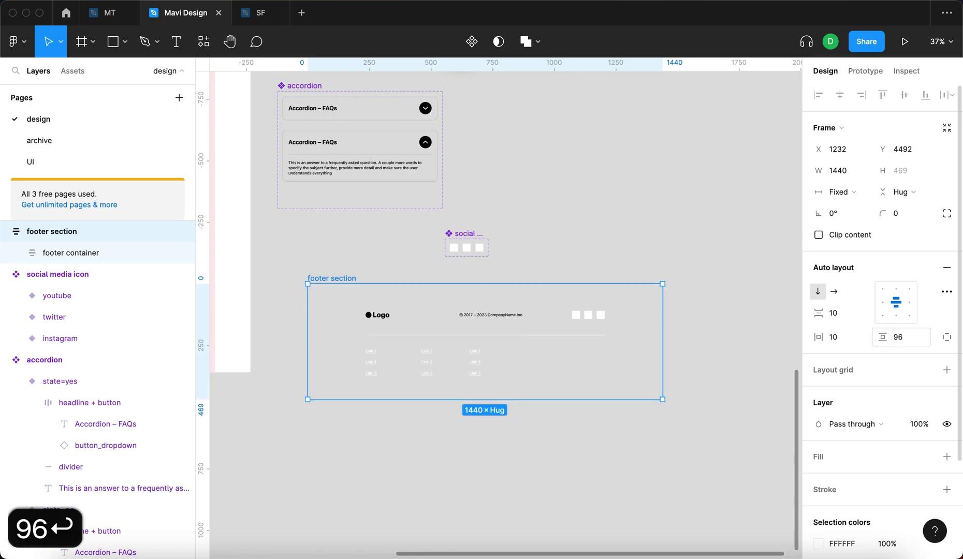
{"action": "left_click", "coordinate": [683, 342]}
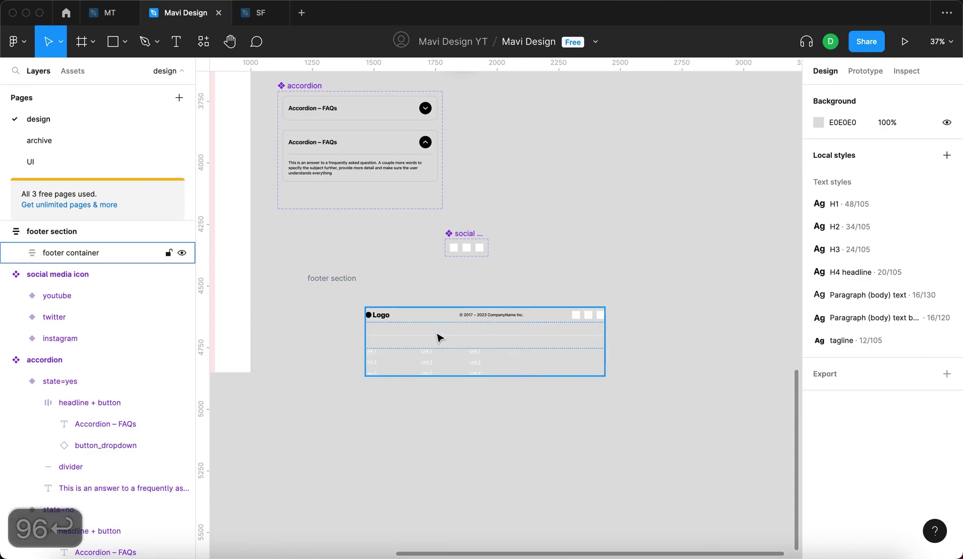
{"action": "left_click", "coordinate": [341, 282]}
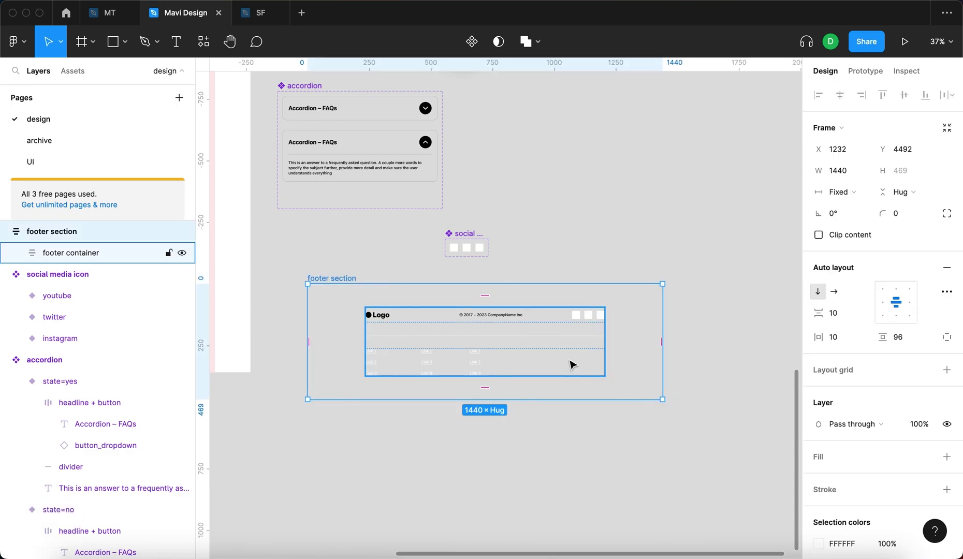
{"action": "left_click", "coordinate": [719, 399]}
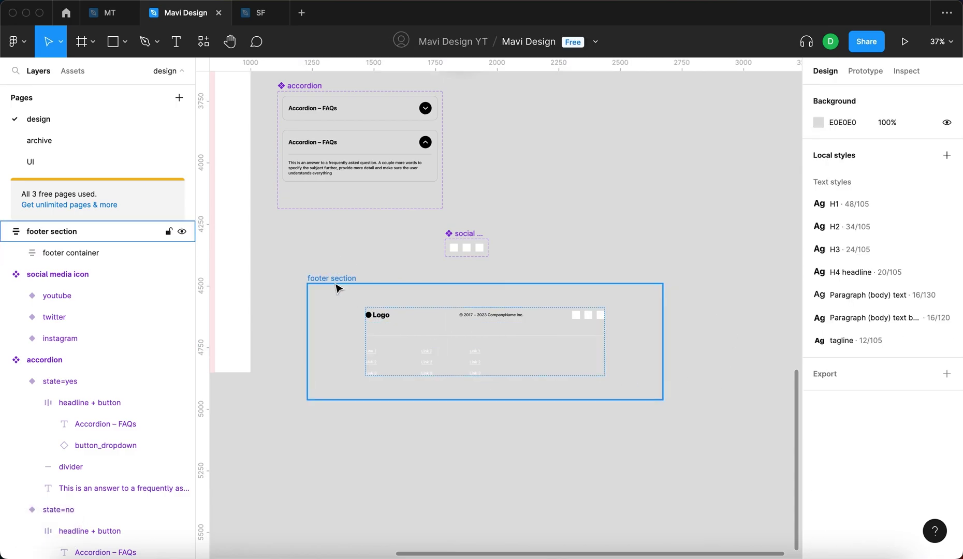
Step: Set the footer container's width to 1152 and move the footer section slightly closer to the website frame
{"action": "left_click", "coordinate": [434, 349]}
{"action": "left_click_drag", "start_coordinate": [418, 323], "coordinate": [442, 316]}
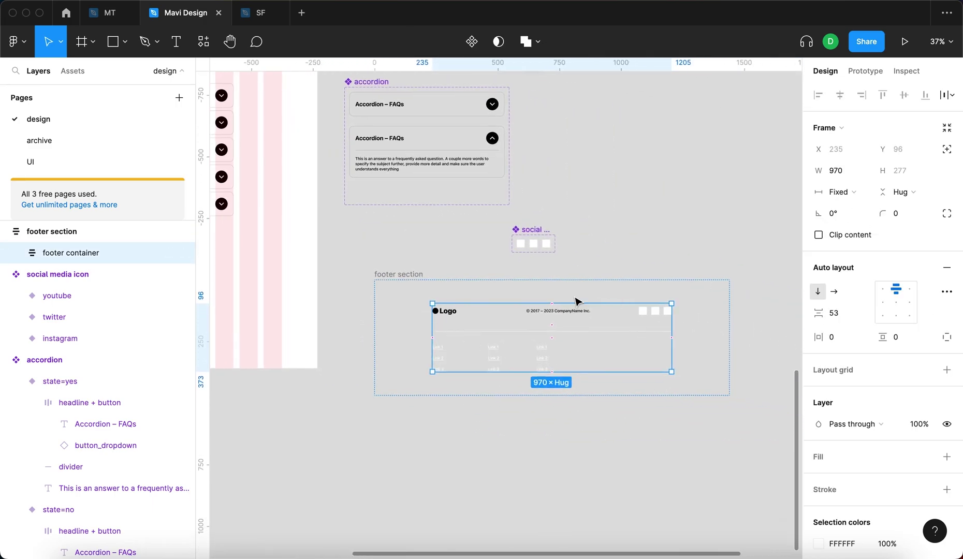
{"action": "left_click", "coordinate": [839, 172]}
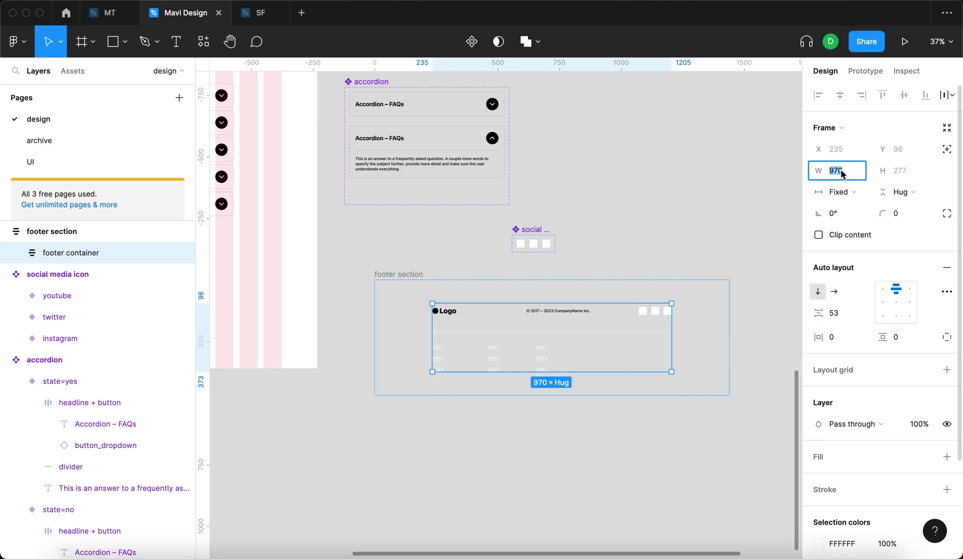
{"action": "type", "text": "15"}
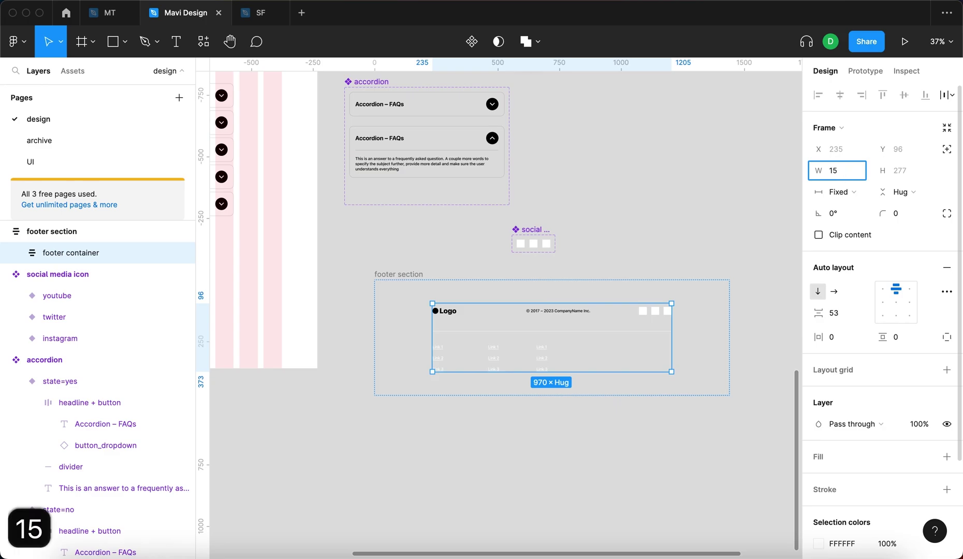
{"action": "key", "text": "BackSpace"}
{"action": "type", "text": "152"}
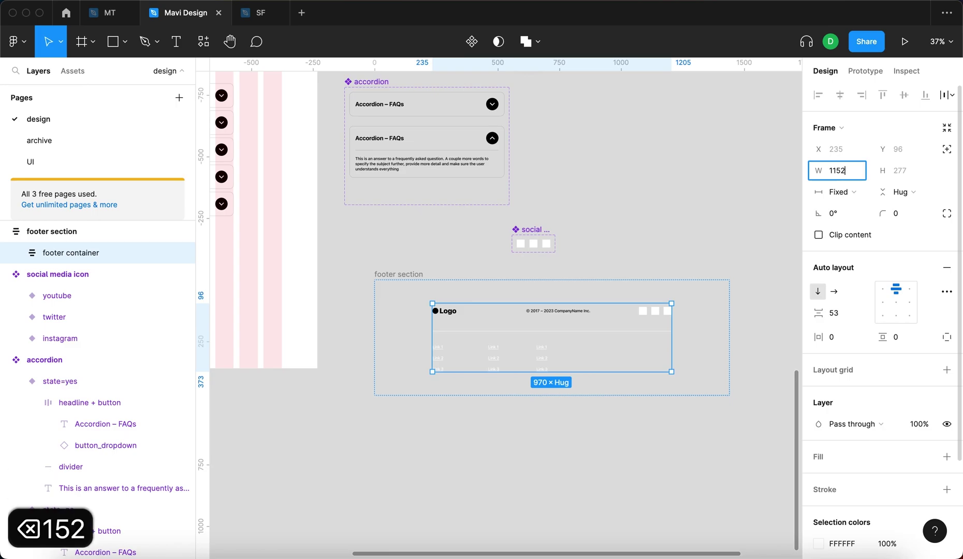
{"action": "key", "text": "Return"}
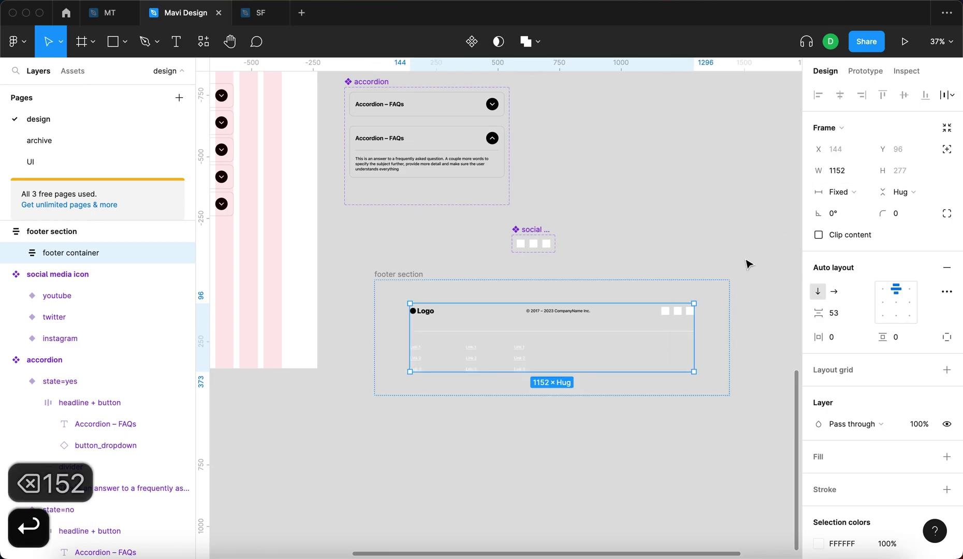
{"action": "left_click", "coordinate": [756, 252]}
{"action": "left_click", "coordinate": [409, 279]}
{"action": "left_click", "coordinate": [640, 350]}
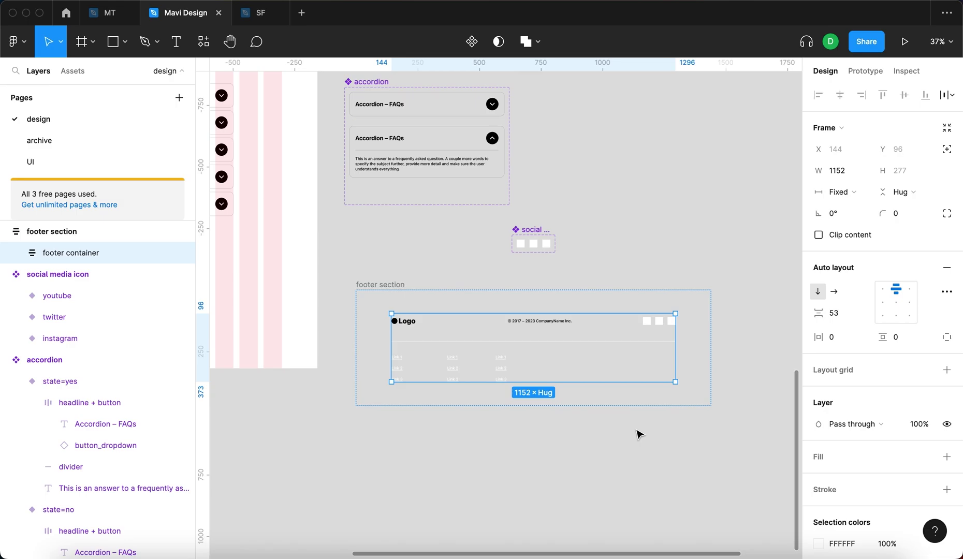
Step: Draw a rectangle about 1152 by 212 below the FAQ list in the website frame, spanning all layout grid columns
{"action": "left_click_drag", "start_coordinate": [636, 434], "coordinate": [754, 404]}
{"action": "left_click_drag", "start_coordinate": [408, 405], "coordinate": [571, 399]}
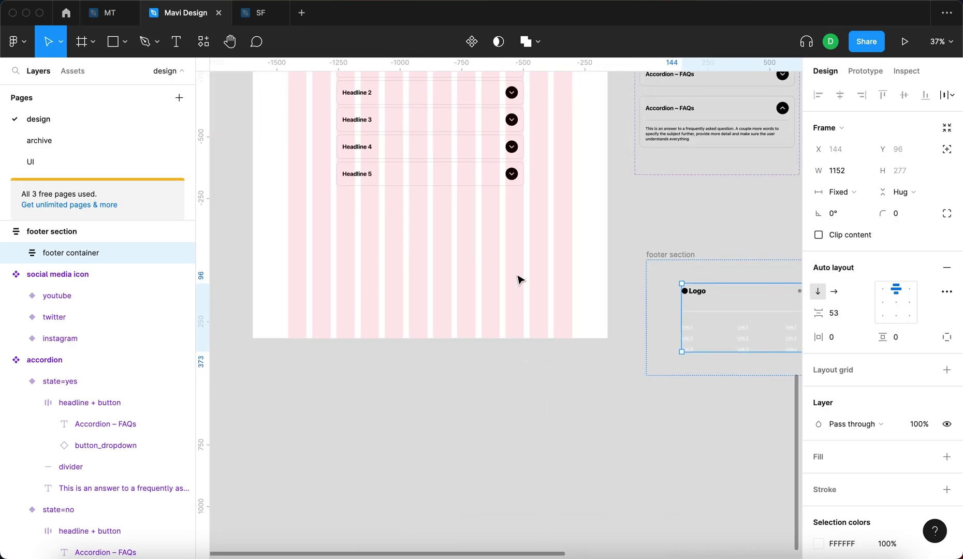
{"action": "left_click", "coordinate": [521, 243]}
{"action": "key", "text": "r"}
{"action": "scroll", "coordinate": [323, 274], "scroll_direction": "up", "scroll_amount": 1}
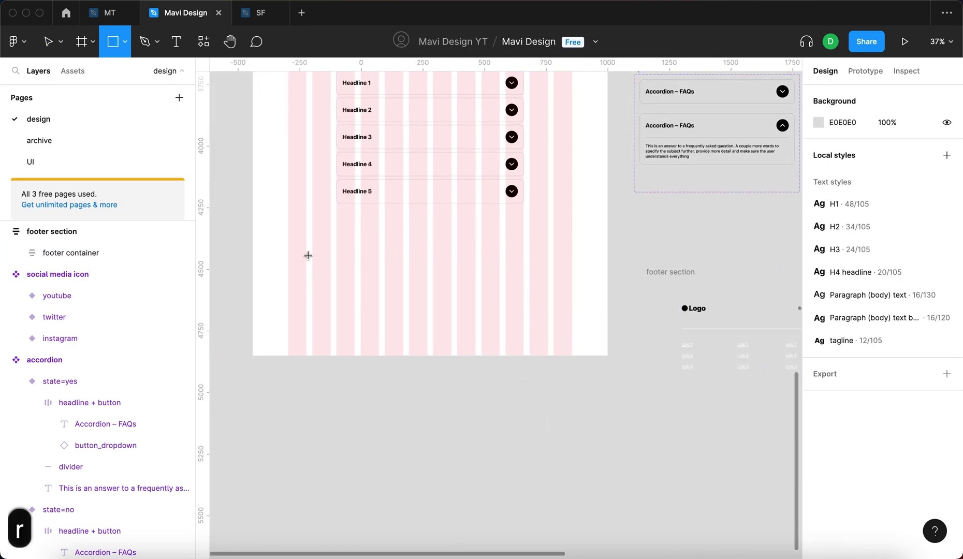
{"action": "left_click_drag", "start_coordinate": [298, 245], "coordinate": [572, 297]}
{"action": "left_click_drag", "start_coordinate": [296, 266], "coordinate": [288, 265]}
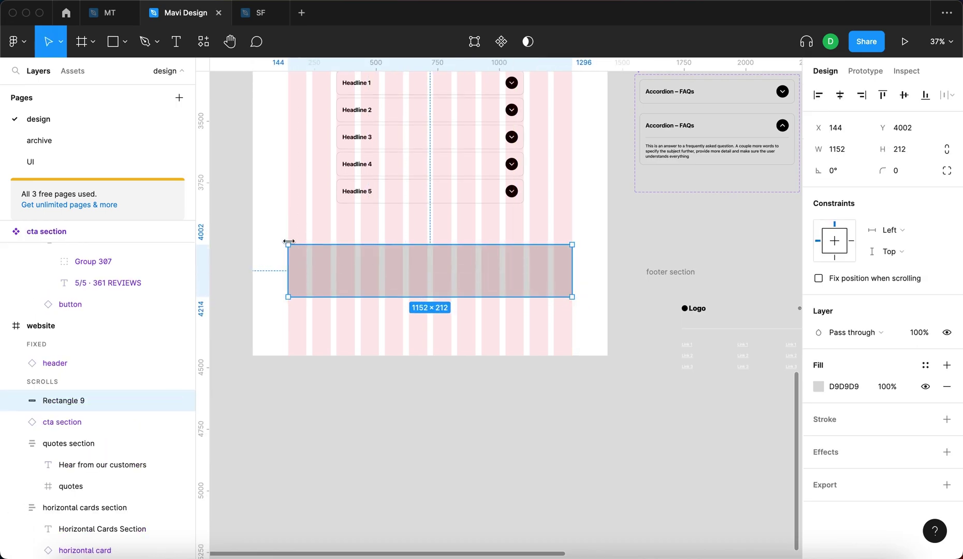
Step: Compare the rectangle's width with the CTA section and the layout grid columns of the website frame
{"action": "left_click", "coordinate": [278, 304]}
{"action": "left_click", "coordinate": [551, 283]}
{"action": "scroll", "coordinate": [529, 336], "scroll_direction": "up", "scroll_amount": 20}
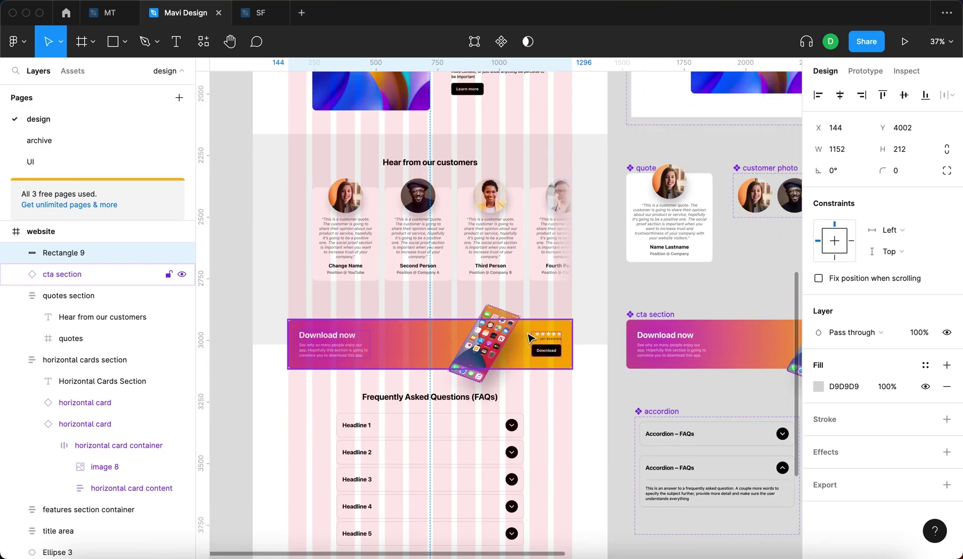
{"action": "scroll", "coordinate": [527, 337], "scroll_direction": "down", "scroll_amount": 5}
{"action": "left_click", "coordinate": [524, 340]}
{"action": "scroll", "coordinate": [526, 344], "scroll_direction": "right", "scroll_amount": 8}
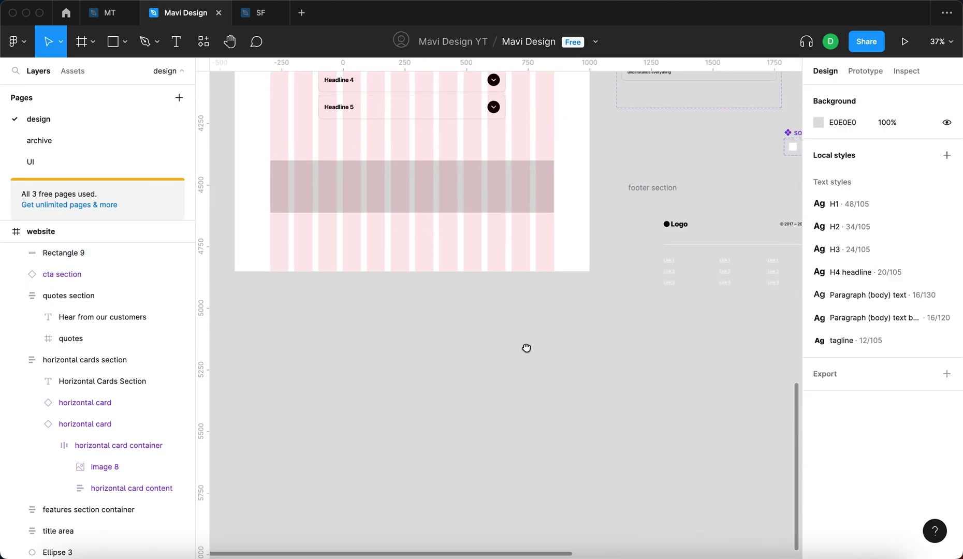
Step: Move the footer section slightly down and away from the website frame
{"action": "left_click", "coordinate": [507, 268]}
{"action": "left_click", "coordinate": [621, 392]}
{"action": "left_click_drag", "start_coordinate": [422, 202], "coordinate": [438, 227]}
{"action": "left_click", "coordinate": [459, 415]}
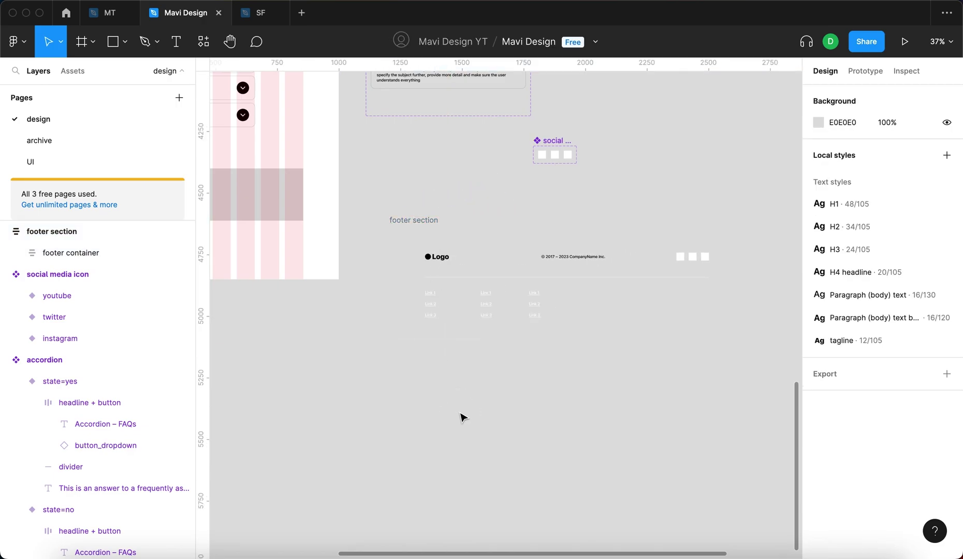
{"action": "left_click", "coordinate": [438, 241]}
{"action": "left_click", "coordinate": [455, 187]}
Step: Add a fill to the footer section and set its colour to black, 000000
{"action": "left_click", "coordinate": [415, 221]}
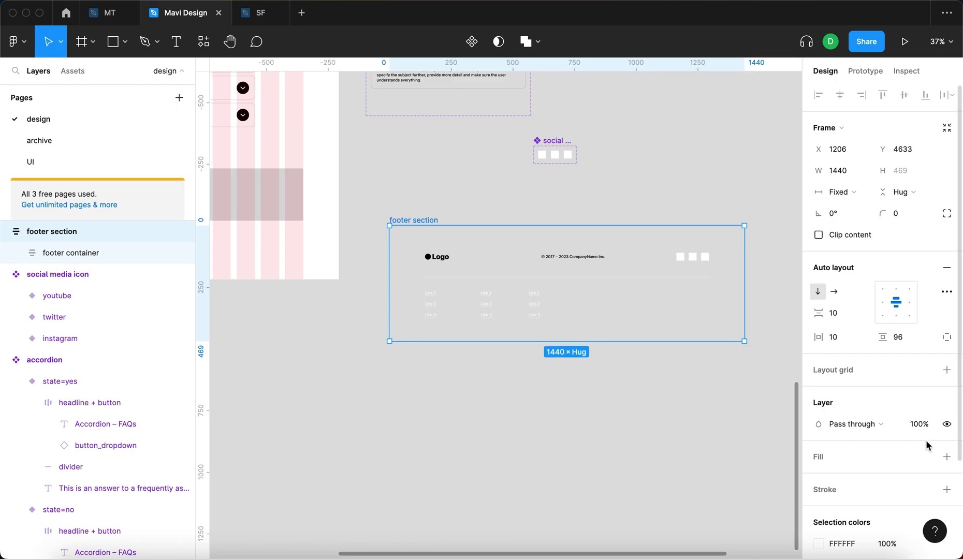
{"action": "left_click", "coordinate": [947, 458]}
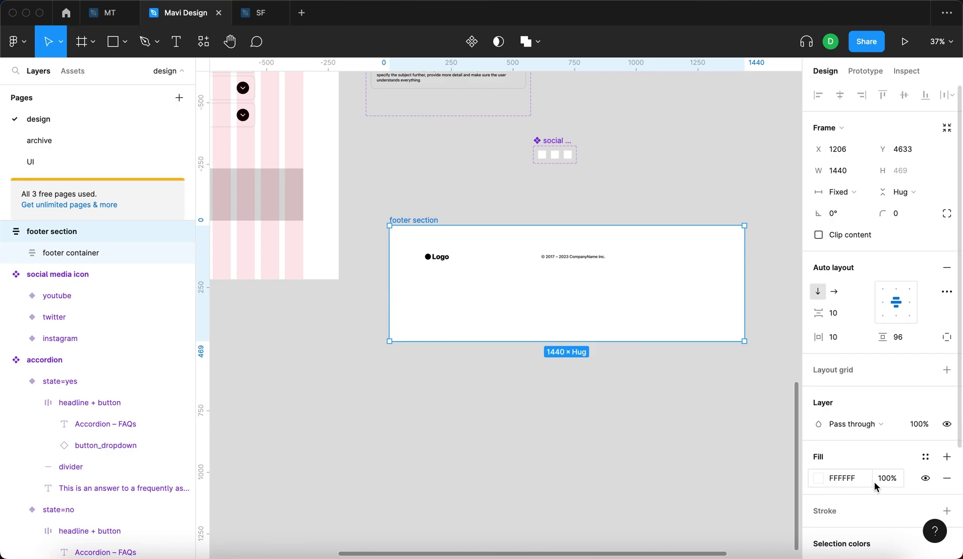
{"action": "left_click", "coordinate": [853, 479]}
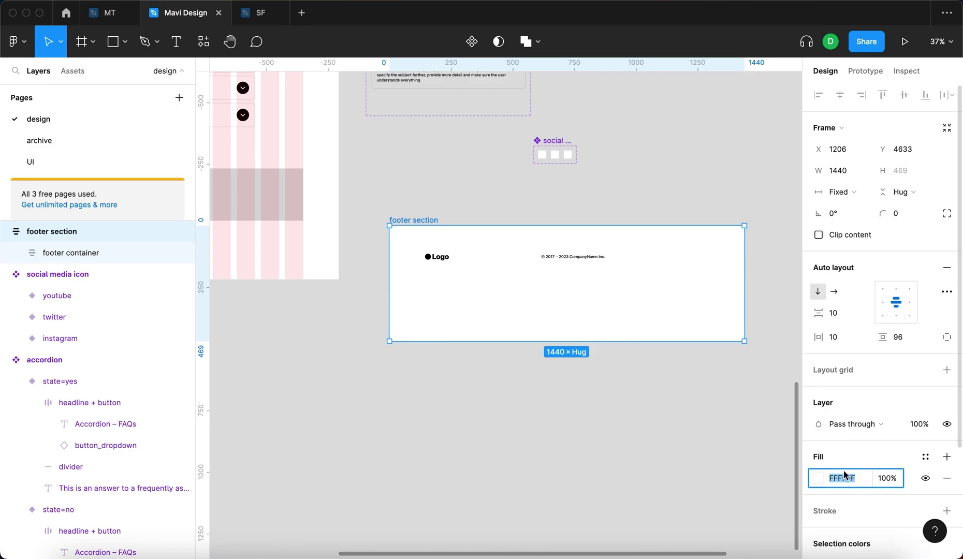
{"action": "type", "text": "0"}
{"action": "key", "text": "Return"}
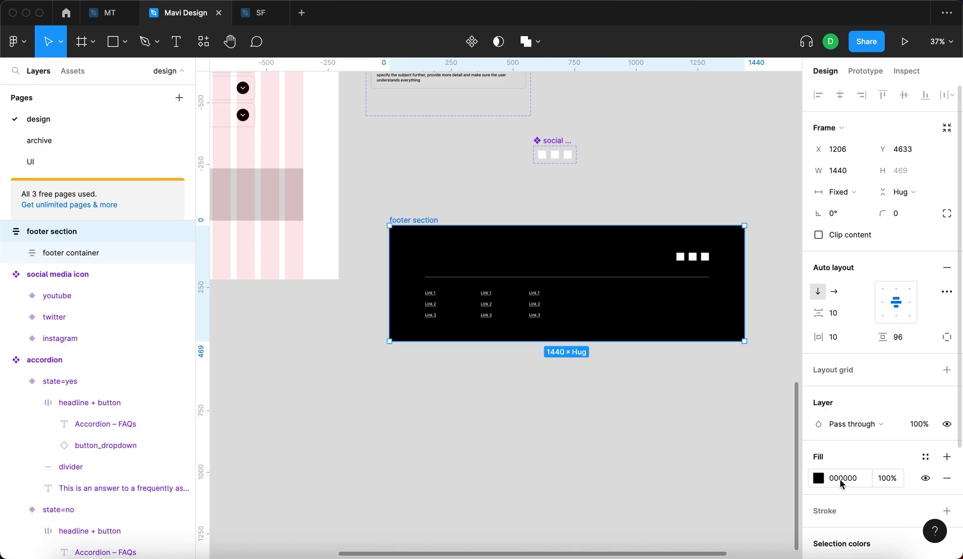
{"action": "left_click", "coordinate": [653, 441]}
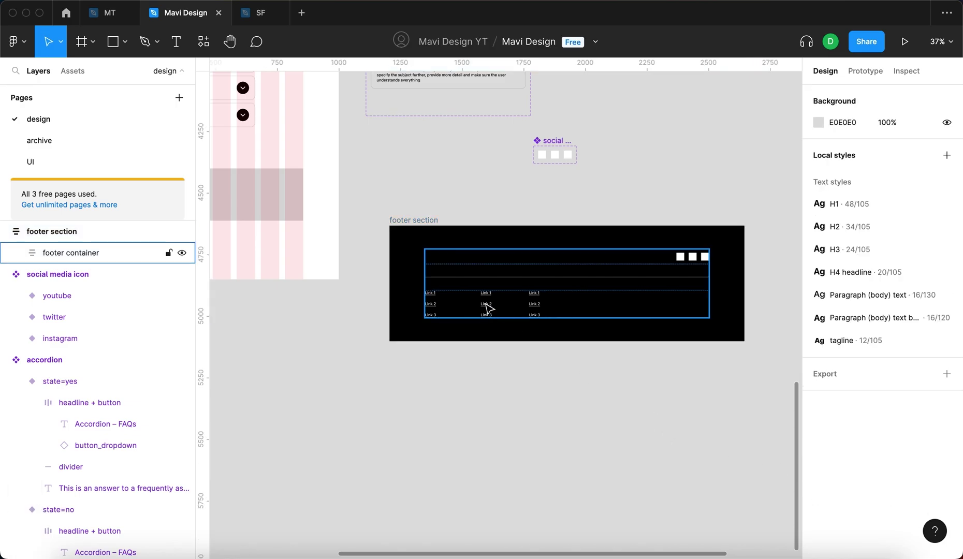
Step: Change the fill of the copyright text in row 1 to white, FFFFFF
{"action": "left_click", "coordinate": [641, 269]}
{"action": "scroll", "coordinate": [595, 259], "scroll_direction": "up", "scroll_amount": 5}
{"action": "left_click", "coordinate": [565, 262]}
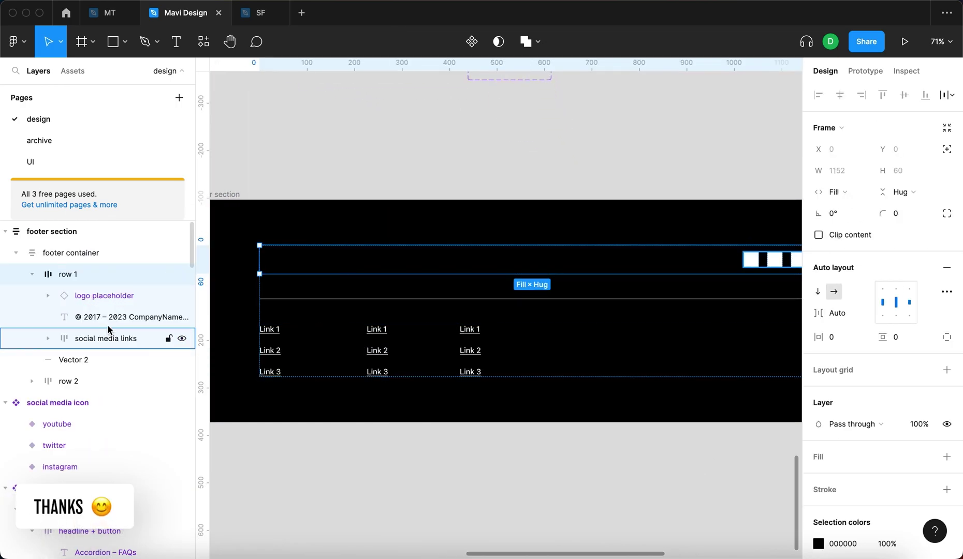
{"action": "left_click", "coordinate": [132, 317]}
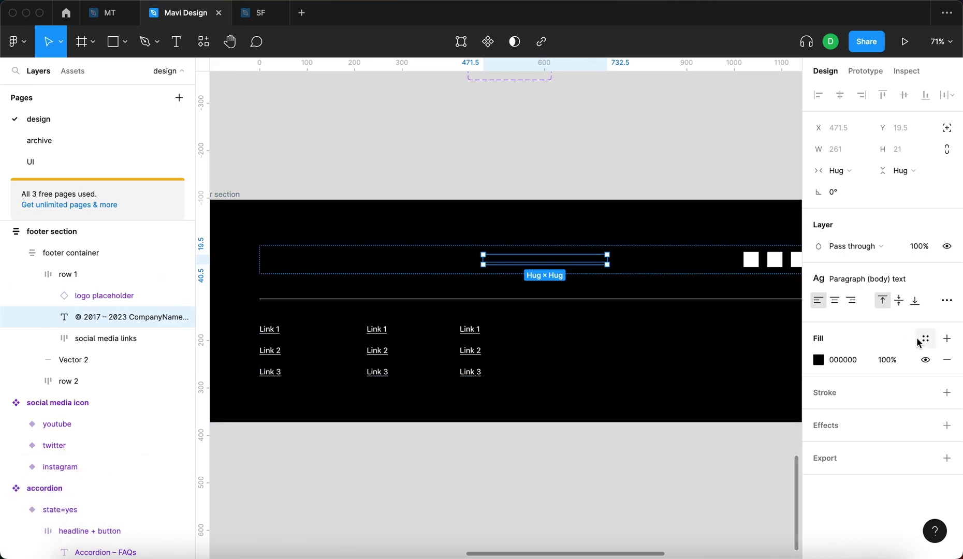
{"action": "left_click", "coordinate": [840, 361]}
{"action": "type", "text": "fff"}
{"action": "key", "text": "Return"}
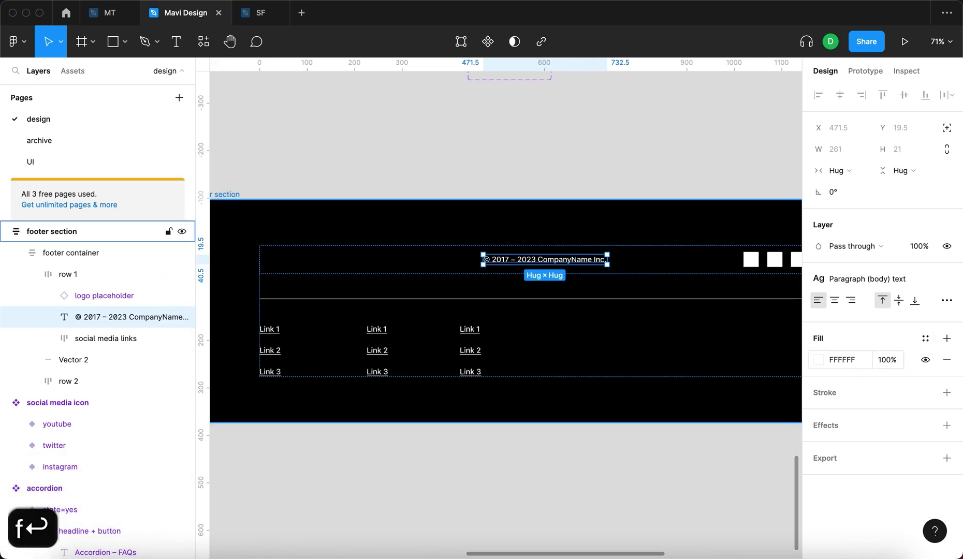
Step: Change the black colour of the logo placeholder in the footer's row 1 to white, FFFFFF
{"action": "left_click", "coordinate": [308, 265]}
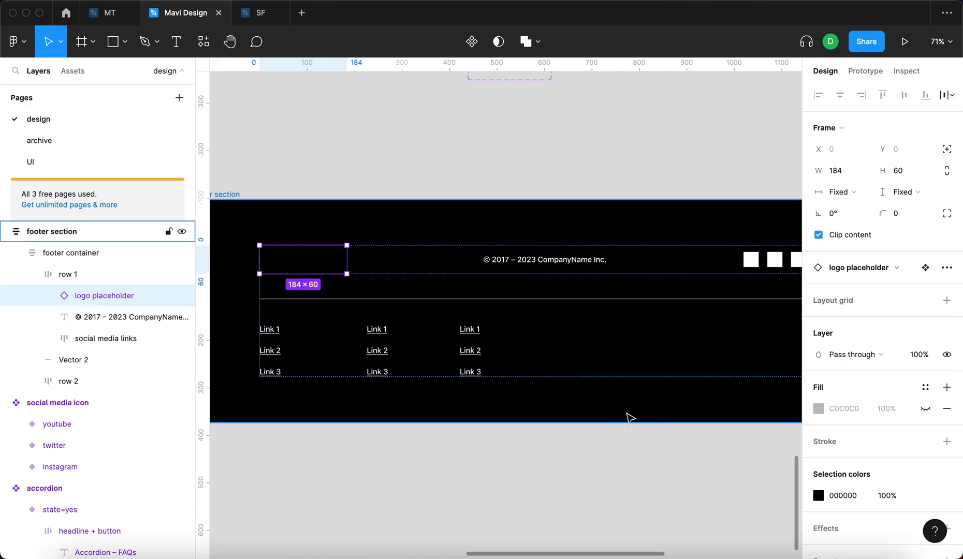
{"action": "scroll", "coordinate": [498, 224], "scroll_direction": "up", "scroll_amount": 2}
{"action": "scroll", "coordinate": [424, 280], "scroll_direction": "down", "scroll_amount": 1}
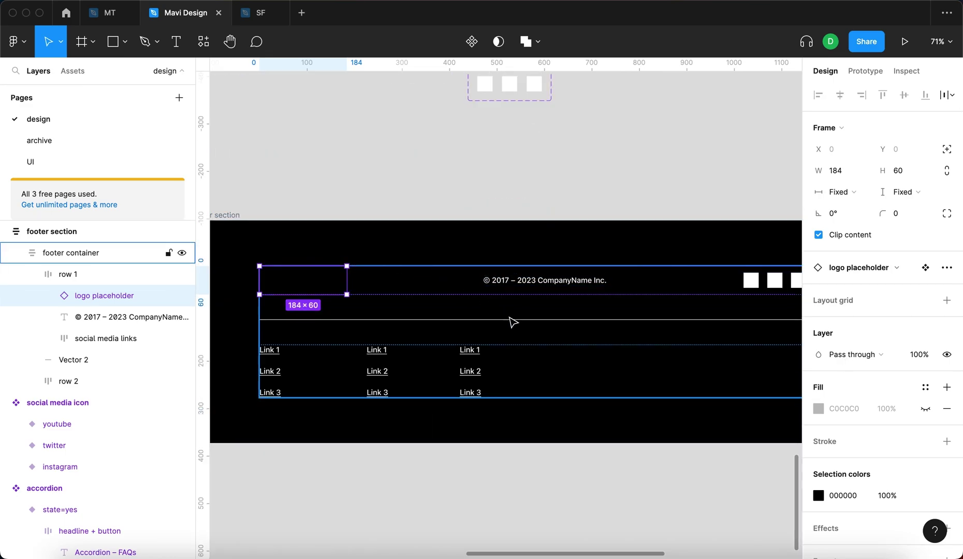
{"action": "scroll", "coordinate": [673, 362], "scroll_direction": "up", "scroll_amount": 1}
{"action": "scroll", "coordinate": [903, 479], "scroll_direction": "down", "scroll_amount": 2}
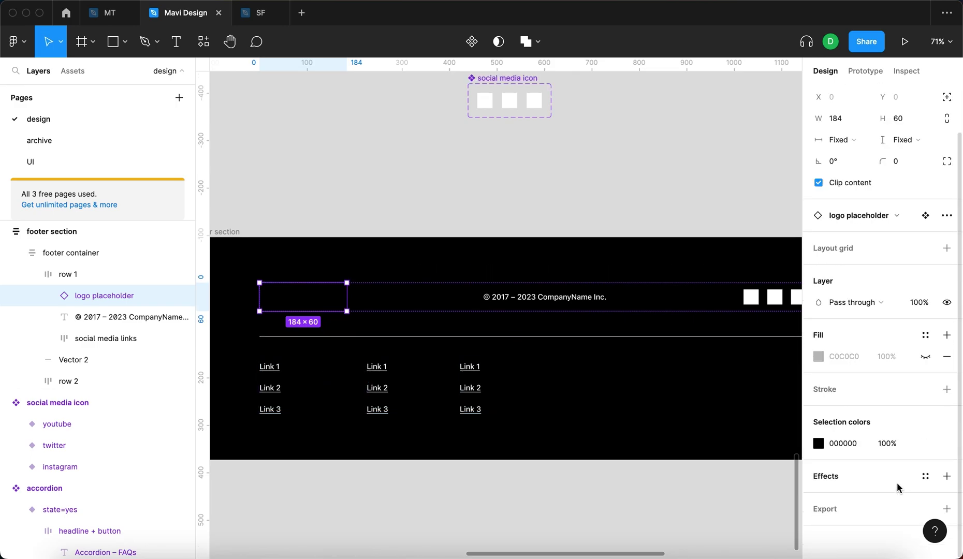
{"action": "left_click", "coordinate": [864, 448]}
{"action": "type", "text": "f"}
{"action": "key", "text": "Return"}
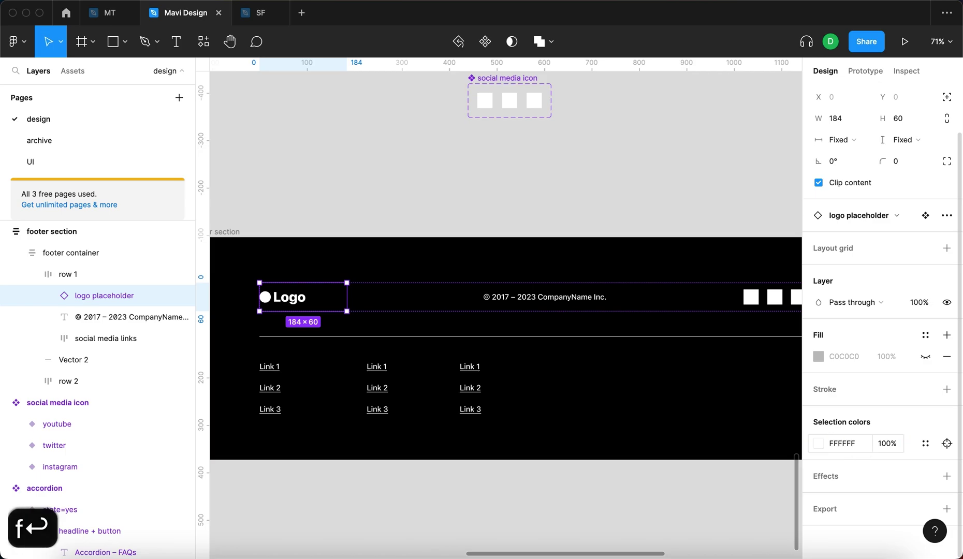
Step: Select the logo placeholder in the footer and go to its main component
{"action": "left_click", "coordinate": [543, 212]}
{"action": "scroll", "coordinate": [655, 282], "scroll_direction": "down", "scroll_amount": 3}
{"action": "scroll", "coordinate": [656, 282], "scroll_direction": "right", "scroll_amount": 1}
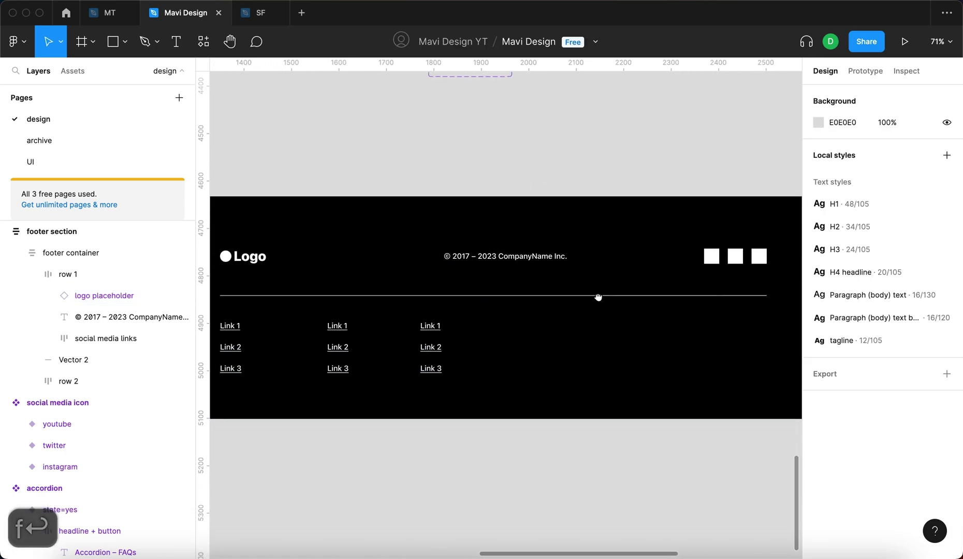
{"action": "left_click", "coordinate": [315, 248]}
{"action": "left_click", "coordinate": [265, 227]}
{"action": "double_click", "coordinate": [265, 228]}
{"action": "double_click", "coordinate": [265, 227]}
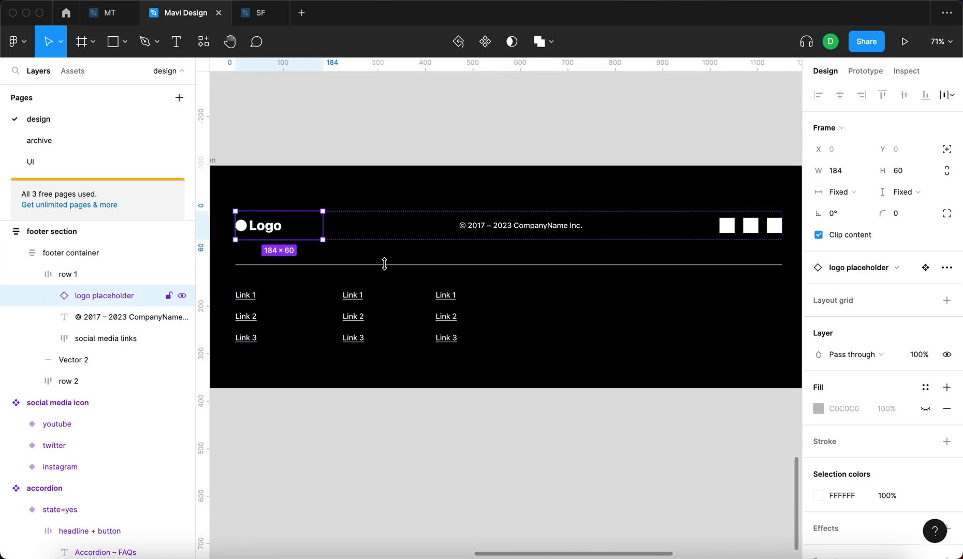
{"action": "scroll", "coordinate": [816, 439], "scroll_direction": "down", "scroll_amount": 1}
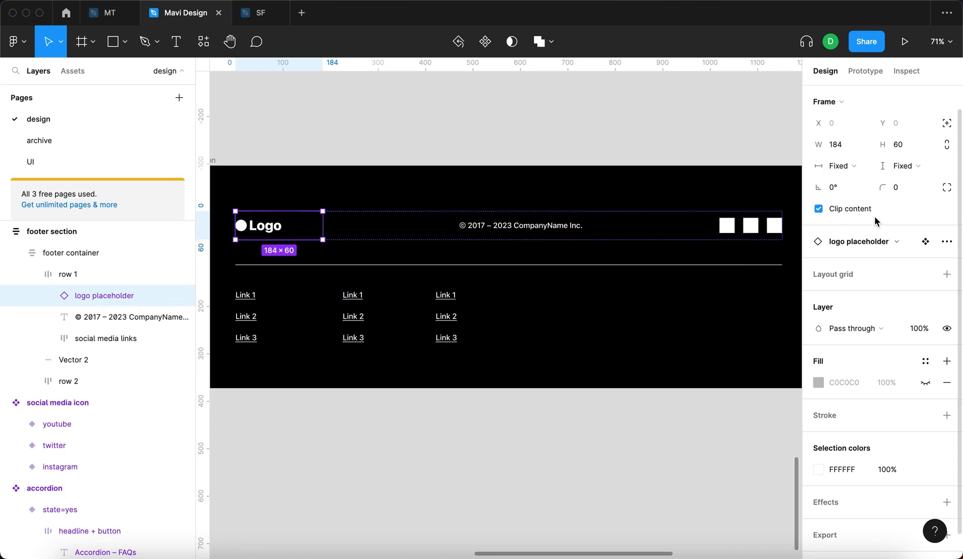
{"action": "left_click", "coordinate": [924, 241]}
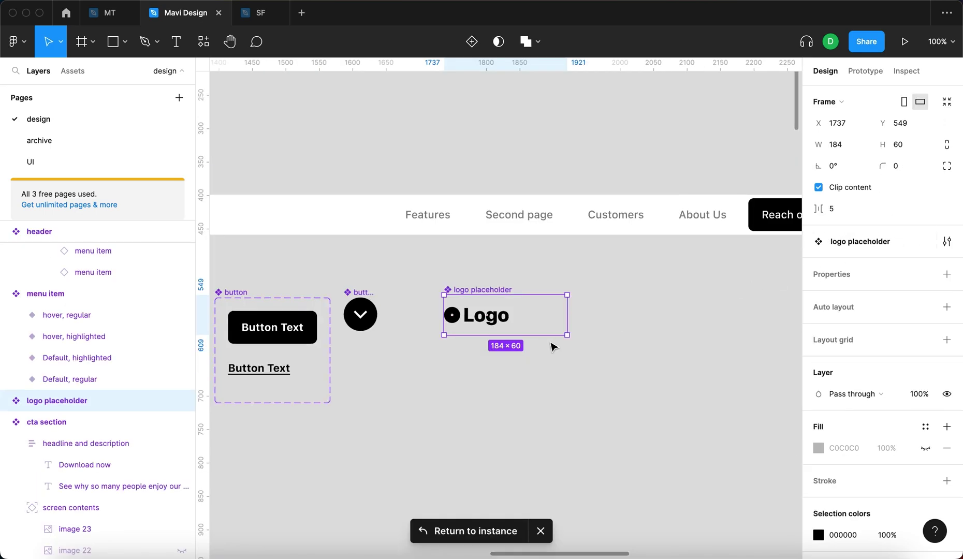
Step: Move the circle to the other side of the Logo text in the main logo placeholder component, at X 104, Y 18
{"action": "scroll", "coordinate": [518, 319], "scroll_direction": "up", "scroll_amount": 5}
{"action": "scroll", "coordinate": [516, 318], "scroll_direction": "up", "scroll_amount": 5}
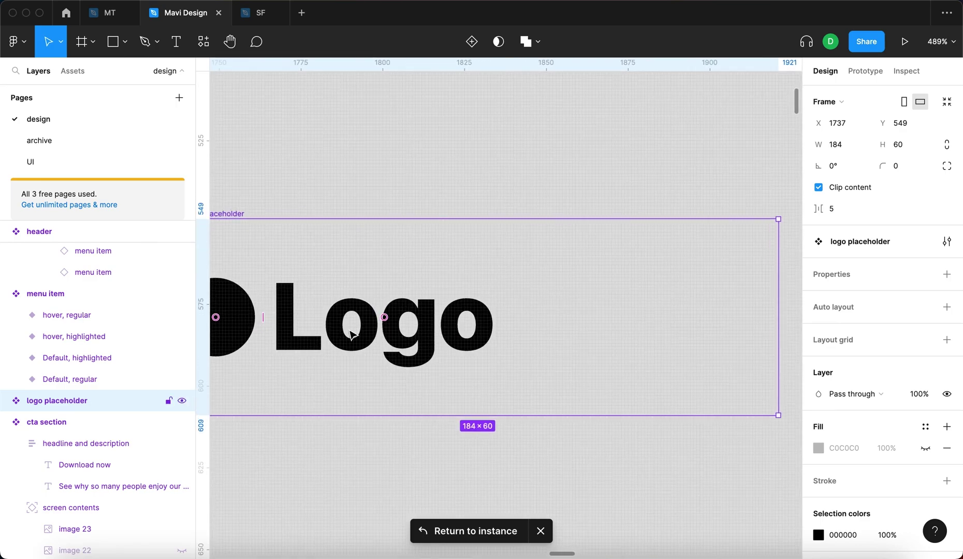
{"action": "scroll", "coordinate": [354, 334], "scroll_direction": "left", "scroll_amount": 3}
{"action": "left_click", "coordinate": [355, 312]}
{"action": "left_click_drag", "start_coordinate": [369, 307], "coordinate": [690, 321]}
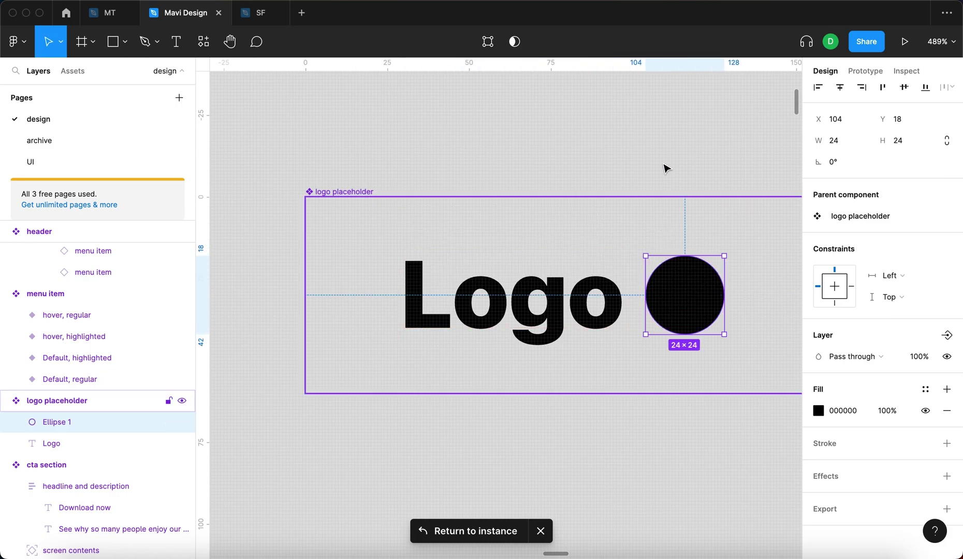
{"action": "left_click", "coordinate": [665, 168]}
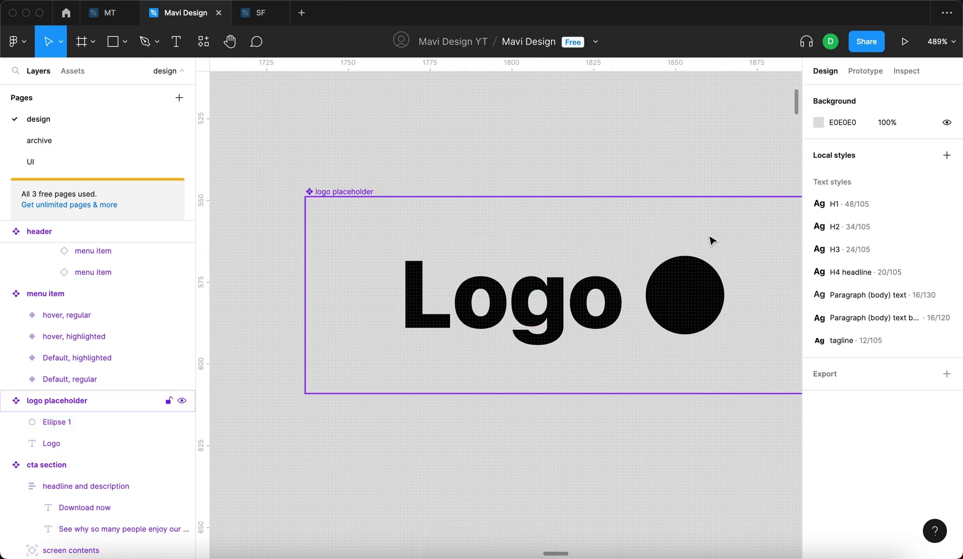
{"action": "left_click", "coordinate": [686, 297]}
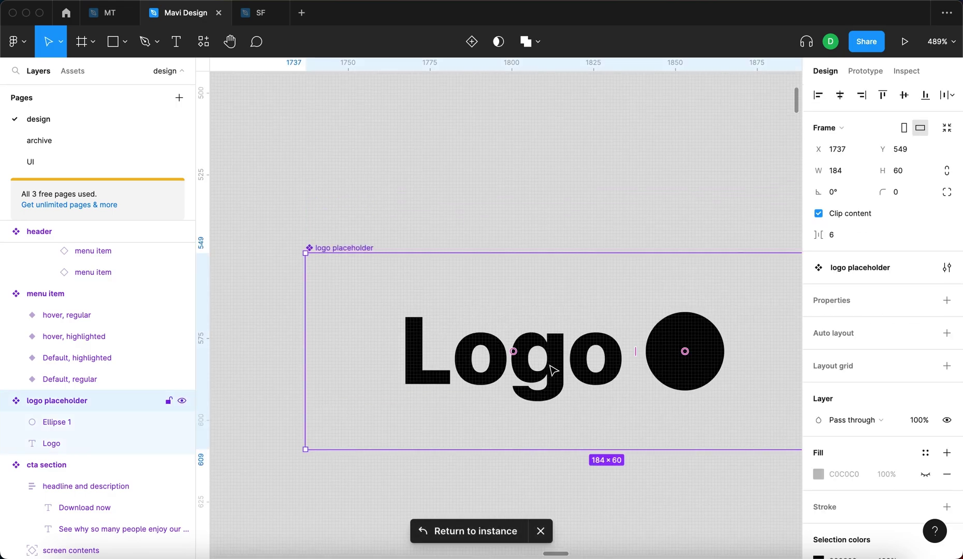
Step: Return to the footer's logo placeholder instance and check how it follows the main component's layout
{"action": "left_click", "coordinate": [495, 536]}
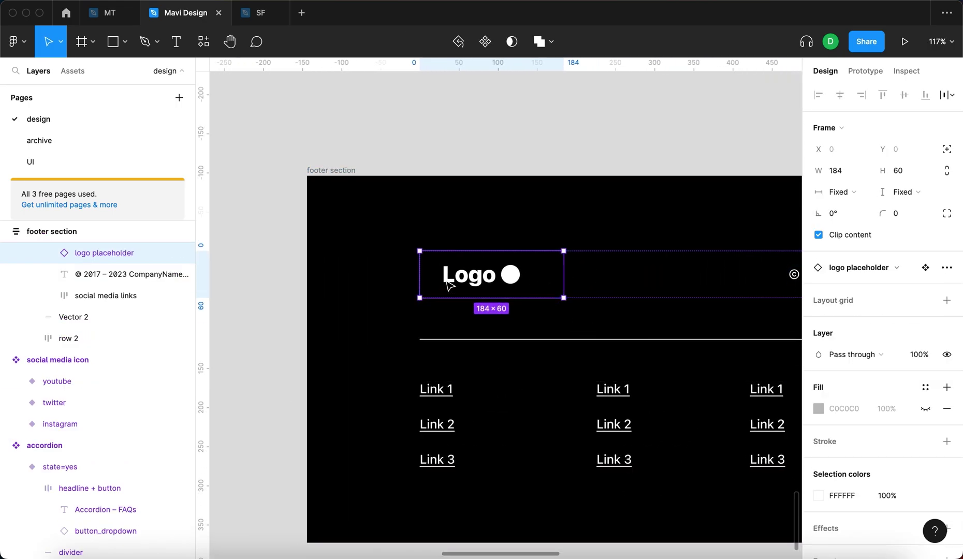
{"action": "left_click", "coordinate": [479, 300]}
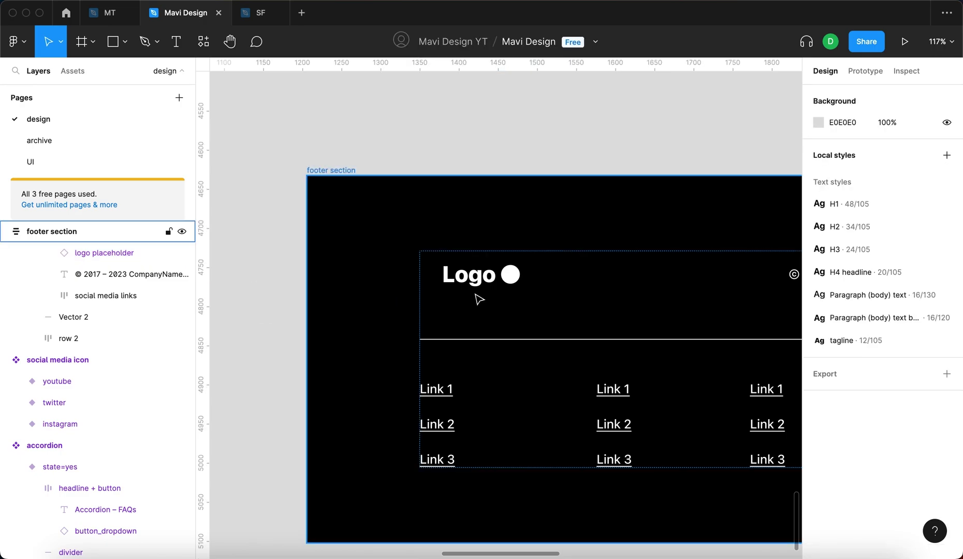
{"action": "left_click", "coordinate": [501, 286]}
{"action": "double_click", "coordinate": [533, 284]}
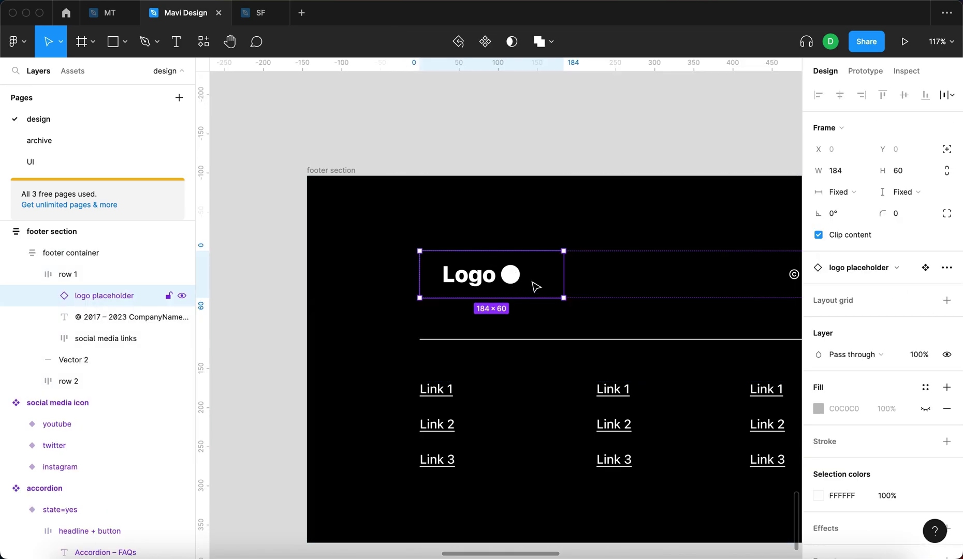
{"action": "scroll", "coordinate": [549, 297], "scroll_direction": "down", "scroll_amount": 2}
{"action": "scroll", "coordinate": [549, 298], "scroll_direction": "right", "scroll_amount": 2}
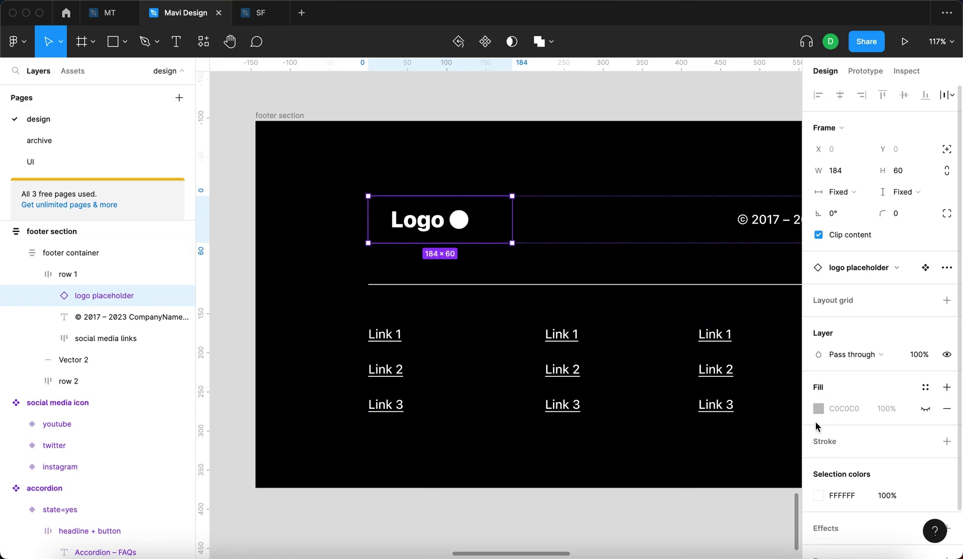
Step: Undo the circle's move in the logo placeholder component
{"action": "key", "text": "super+z"}
{"action": "key", "text": "super+z"}
{"action": "key", "text": "super+z"}
{"action": "key", "text": "super+z"}
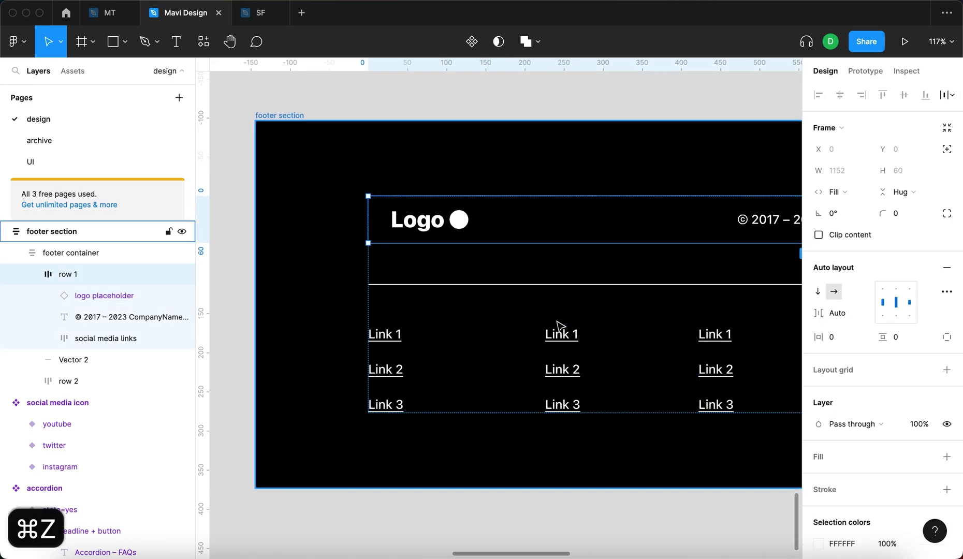
{"action": "key", "text": "super+z"}
{"action": "key", "text": "super+z"}
{"action": "key", "text": "super+z"}
{"action": "key", "text": "super+z"}
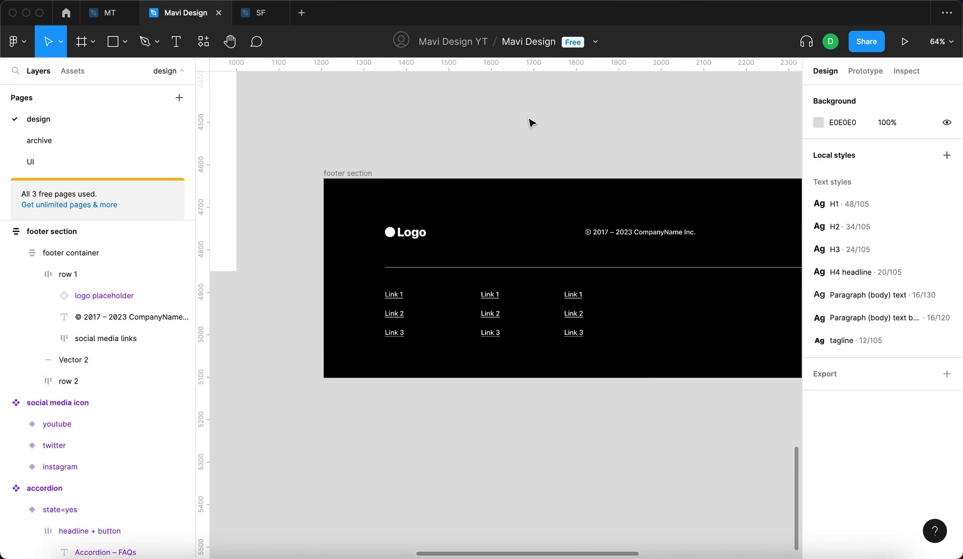
Step: Expand row 2 of the footer in the layers and inspect the structure of its link columns
{"action": "scroll", "coordinate": [529, 123], "scroll_direction": "right", "scroll_amount": 5}
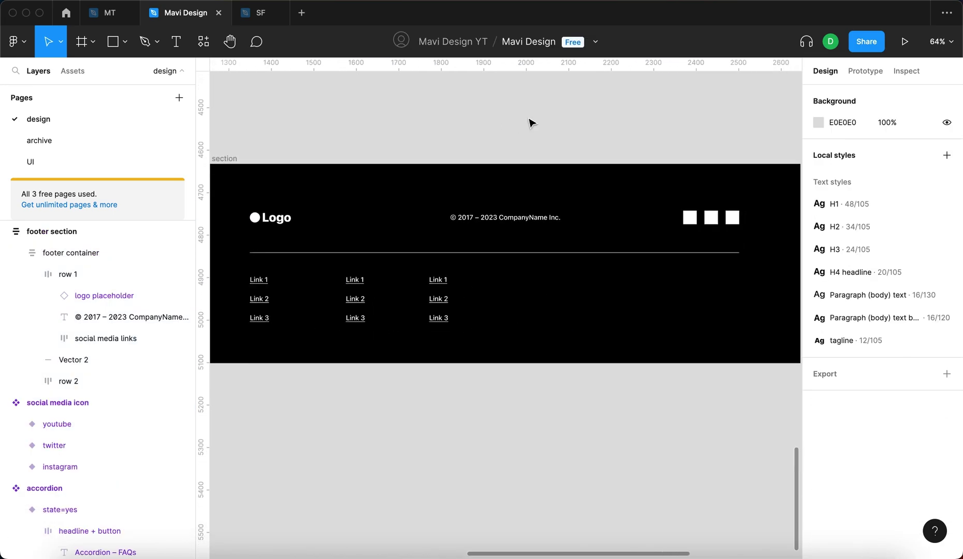
{"action": "left_click", "coordinate": [333, 296]}
{"action": "left_click", "coordinate": [333, 296]}
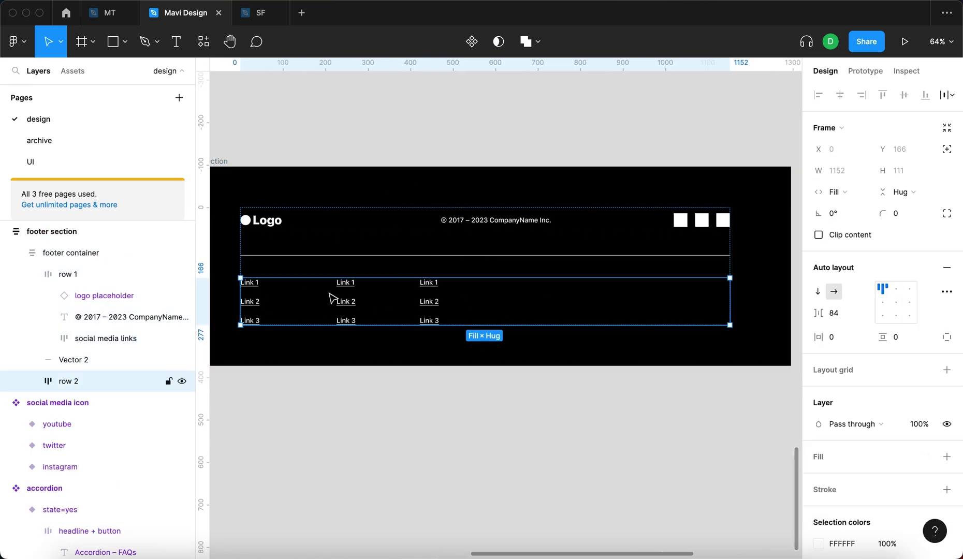
{"action": "left_click", "coordinate": [32, 381]}
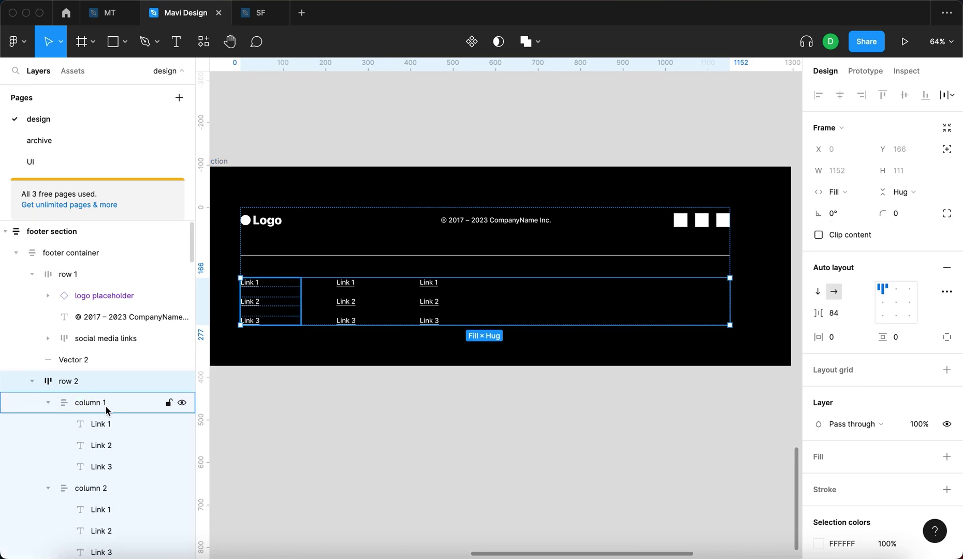
{"action": "left_click", "coordinate": [105, 405]}
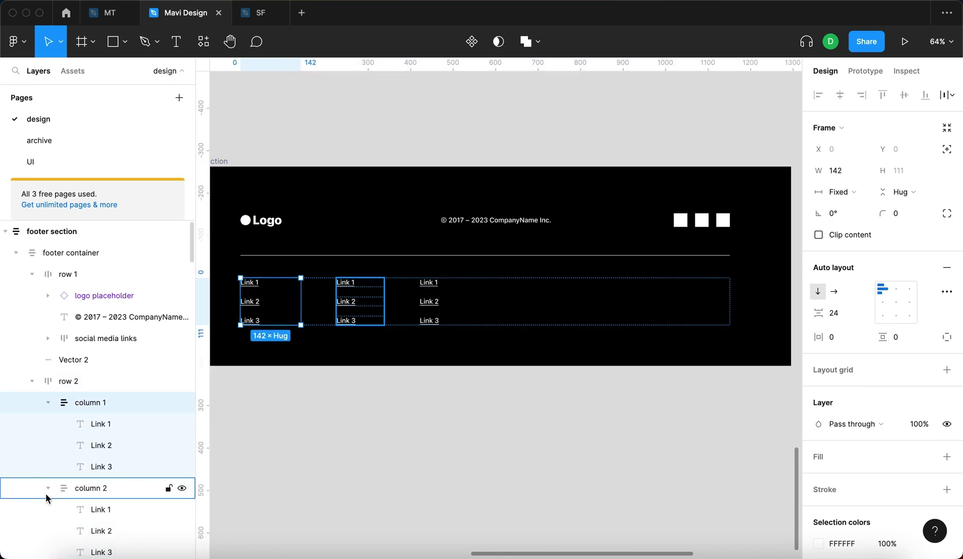
{"action": "scroll", "coordinate": [317, 321], "scroll_direction": "down", "scroll_amount": 5}
{"action": "left_click", "coordinate": [362, 422]}
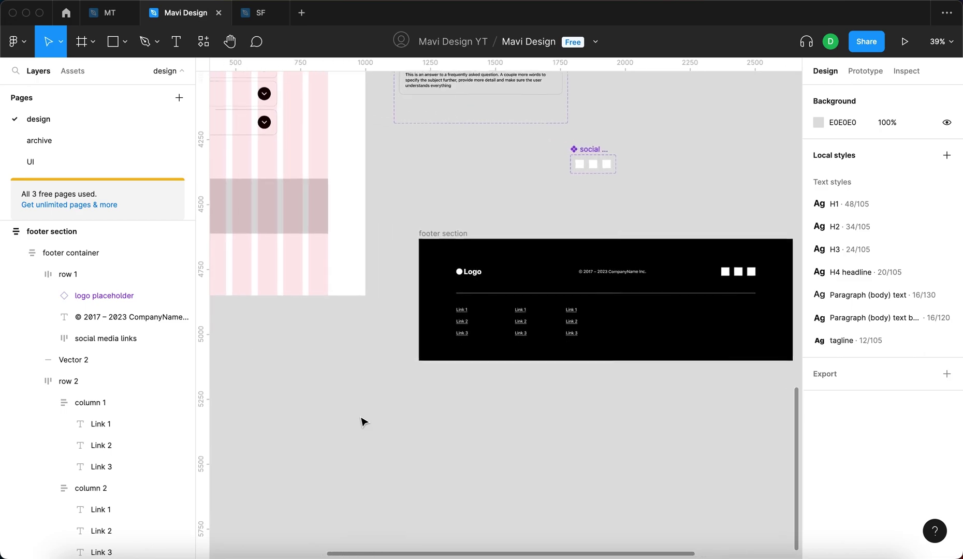
Step: Delete the grey guide rectangle below the FAQs in the website frame
{"action": "scroll", "coordinate": [361, 422], "scroll_direction": "down", "scroll_amount": 3}
{"action": "scroll", "coordinate": [336, 314], "scroll_direction": "left", "scroll_amount": 4}
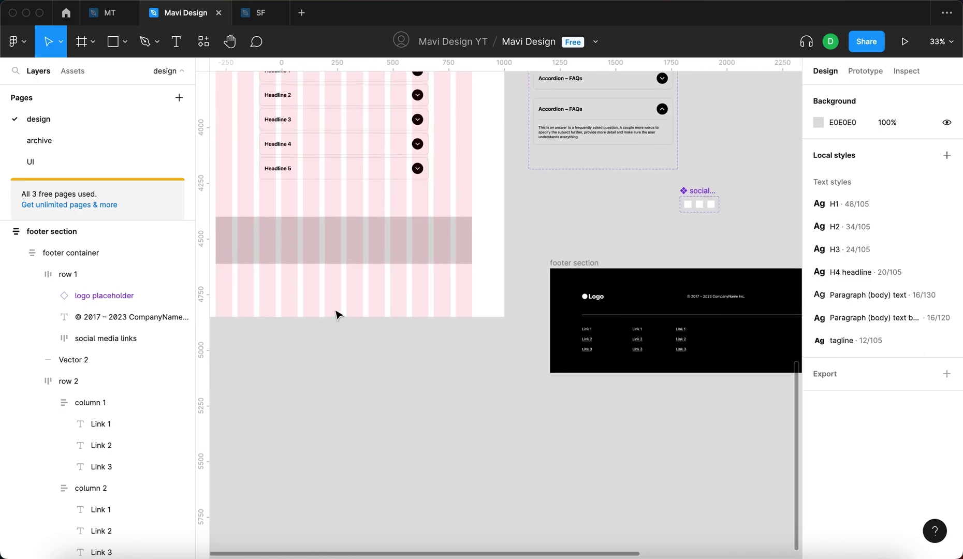
{"action": "left_click", "coordinate": [354, 255]}
{"action": "key", "text": "Delete"}
Step: Turn the footer section into a component and move it closer to the website frame, to X 1157, Y 4576
{"action": "left_click", "coordinate": [574, 279]}
{"action": "scroll", "coordinate": [575, 269], "scroll_direction": "down", "scroll_amount": 2}
{"action": "scroll", "coordinate": [576, 269], "scroll_direction": "right", "scroll_amount": 2}
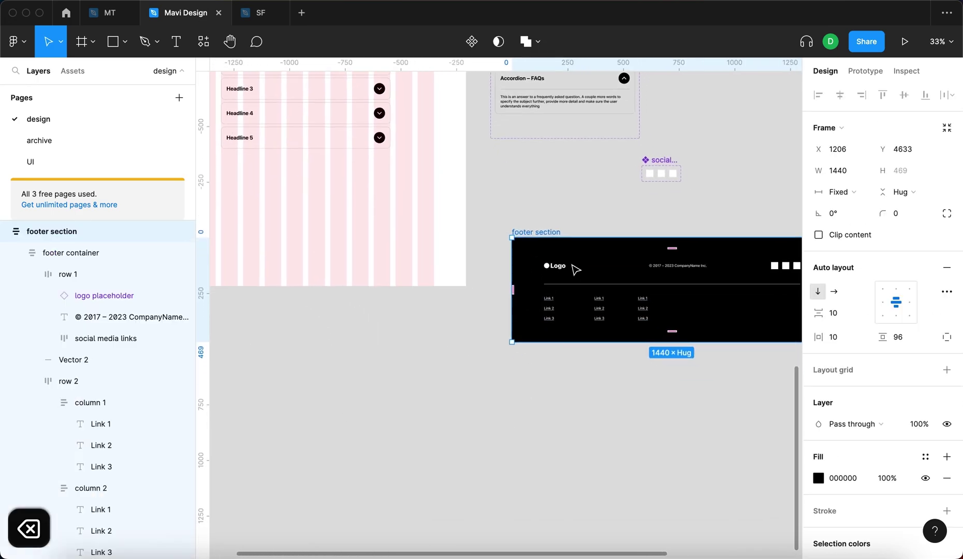
{"action": "left_click", "coordinate": [479, 46]}
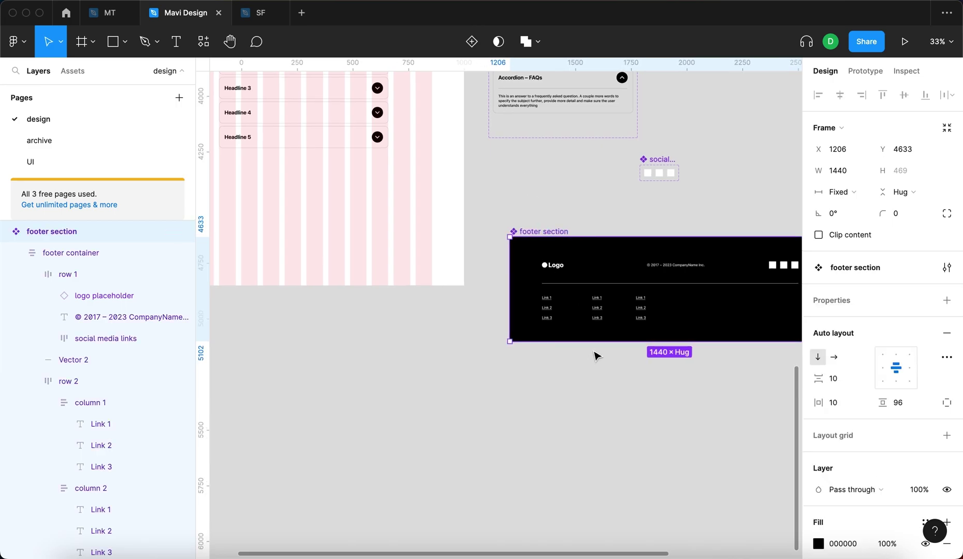
{"action": "scroll", "coordinate": [596, 355], "scroll_direction": "right", "scroll_amount": 2}
{"action": "scroll", "coordinate": [606, 344], "scroll_direction": "down", "scroll_amount": 3}
{"action": "left_click_drag", "start_coordinate": [687, 314], "coordinate": [672, 313]}
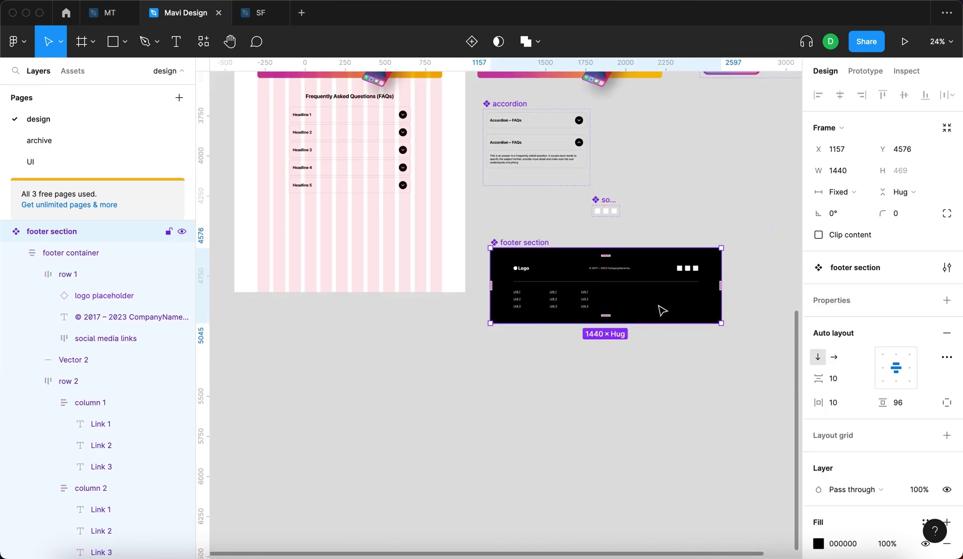
Step: Place an instance of the footer component below the FAQs in the website frame at Y 3930, centred horizontally
{"action": "left_click_drag", "start_coordinate": [674, 310], "coordinate": [424, 269]}
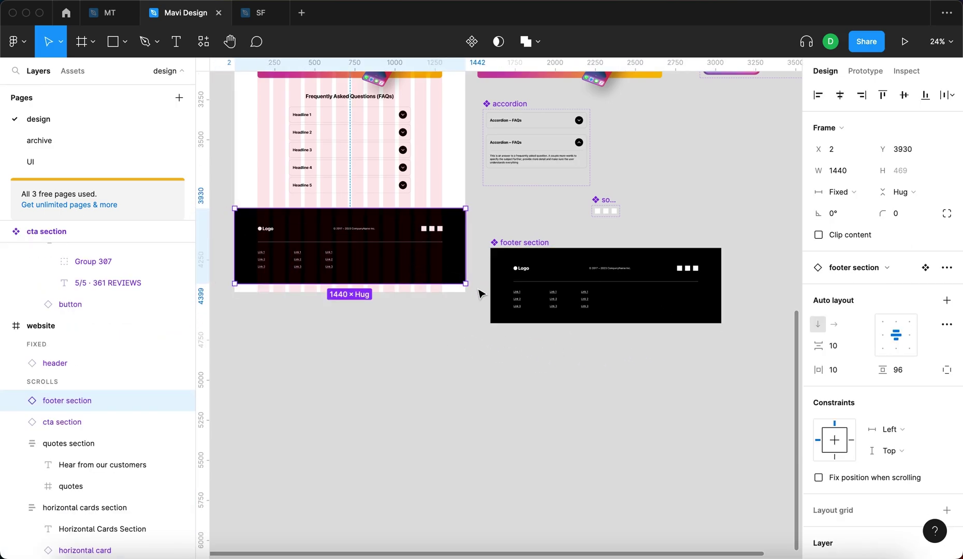
{"action": "key", "text": "alt+h"}
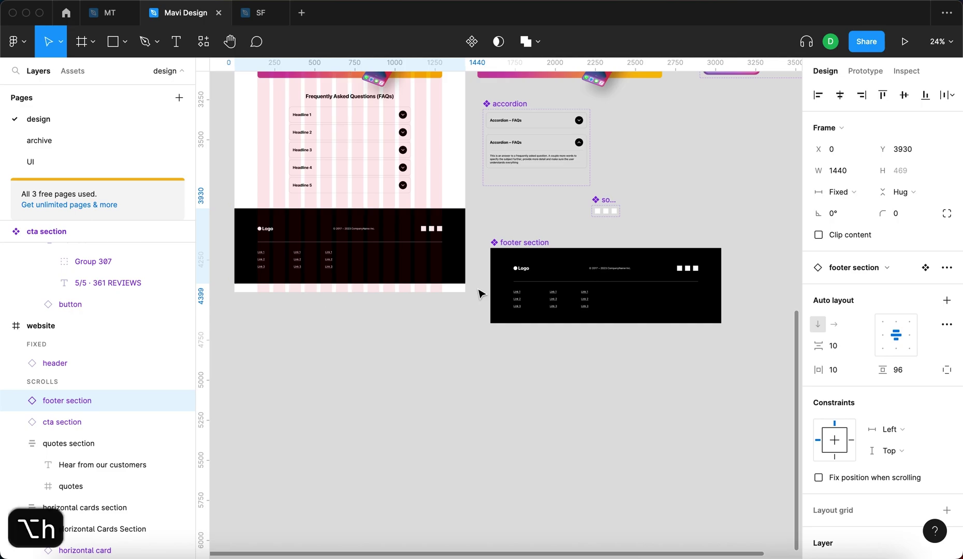
{"action": "key", "text": "shift+2"}
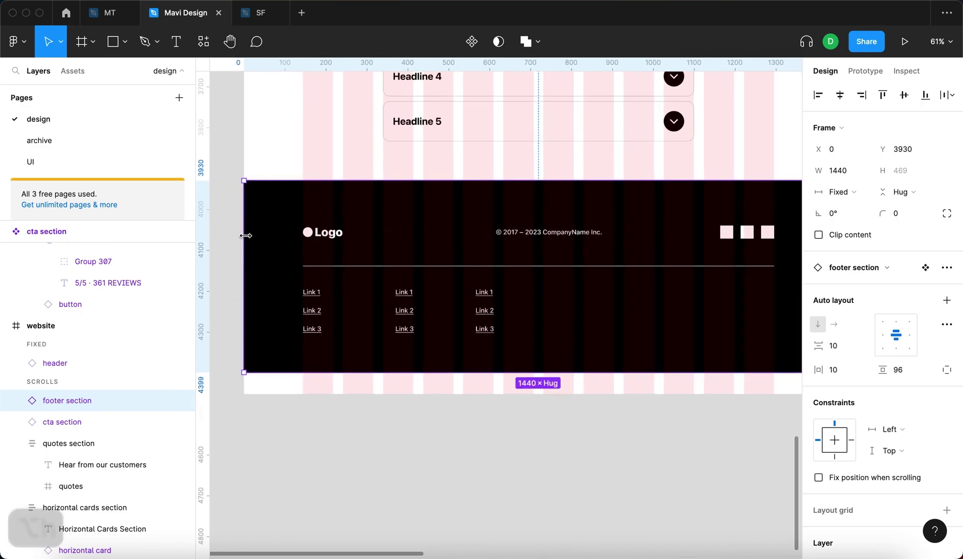
Step: Examine how the footer instance's logo, links and divider line up with the website frame's layout grid columns
{"action": "scroll", "coordinate": [321, 265], "scroll_direction": "down", "scroll_amount": 10}
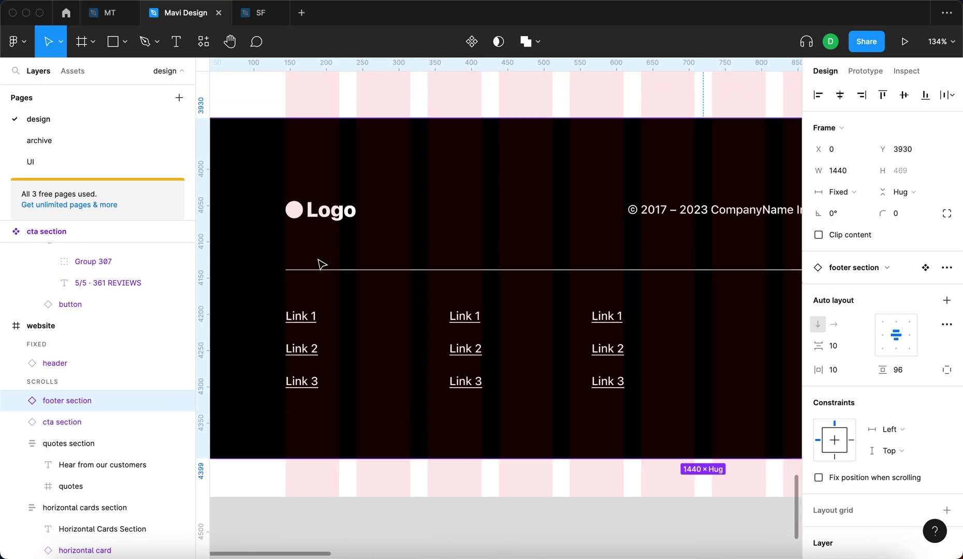
{"action": "left_click", "coordinate": [568, 410]}
{"action": "left_click", "coordinate": [544, 296]}
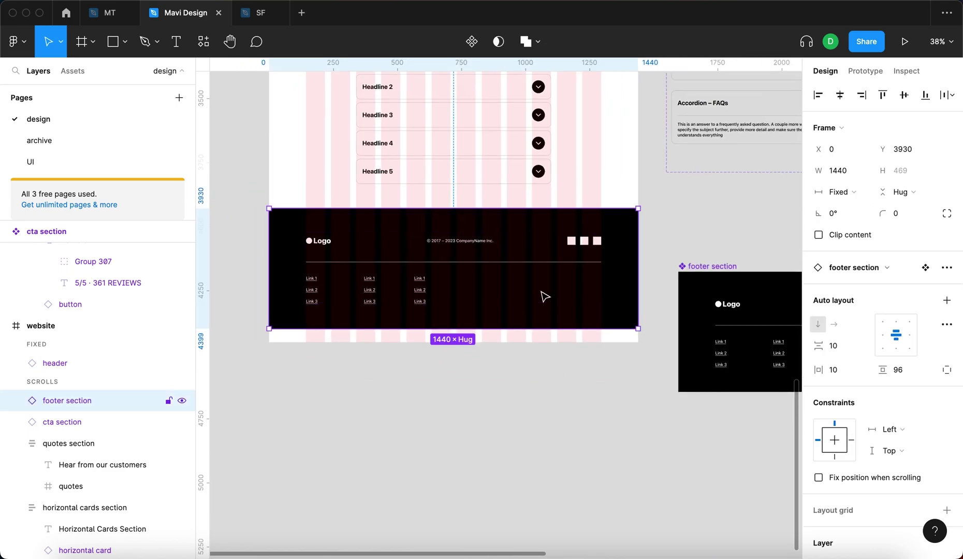
{"action": "scroll", "coordinate": [434, 365], "scroll_direction": "up", "scroll_amount": 5}
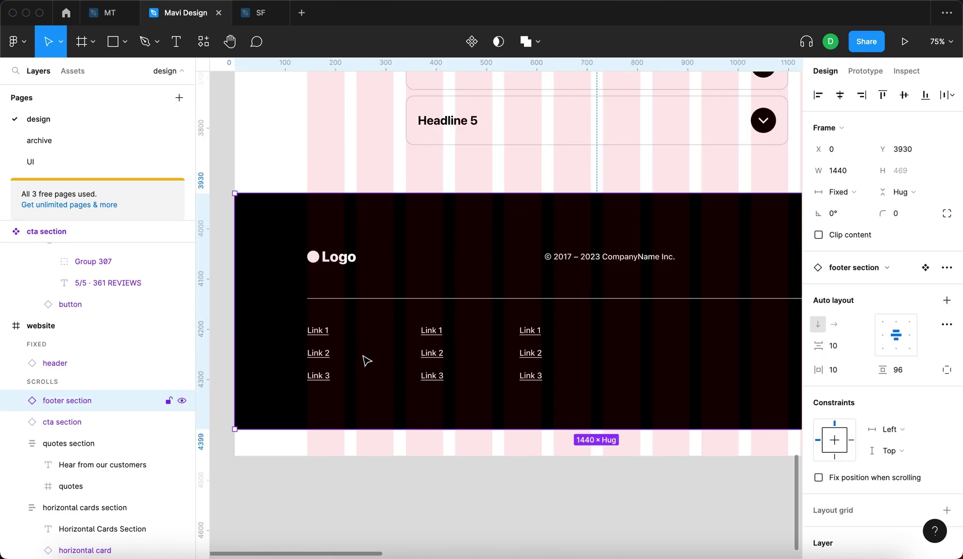
{"action": "scroll", "coordinate": [407, 351], "scroll_direction": "up", "scroll_amount": 3}
{"action": "scroll", "coordinate": [402, 349], "scroll_direction": "down", "scroll_amount": 4}
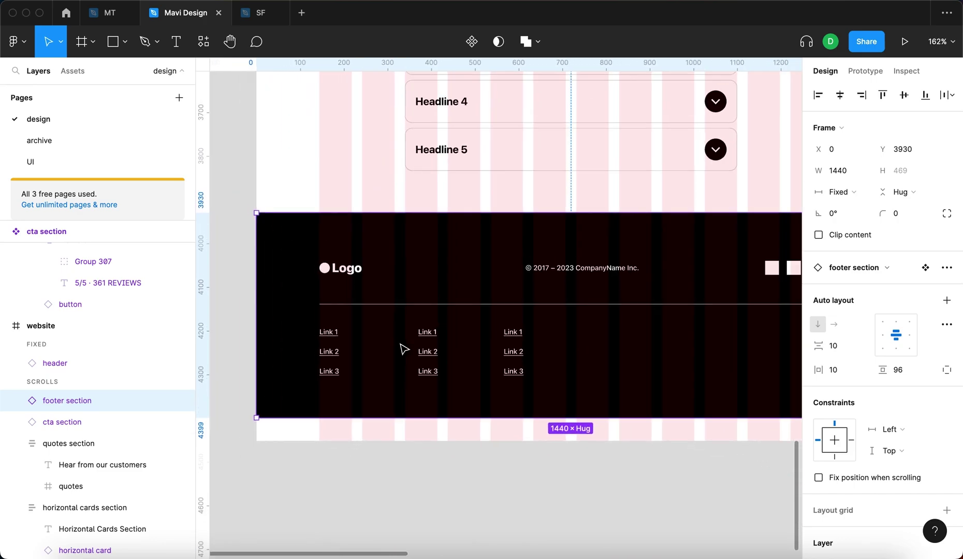
{"action": "scroll", "coordinate": [423, 336], "scroll_direction": "up", "scroll_amount": 6}
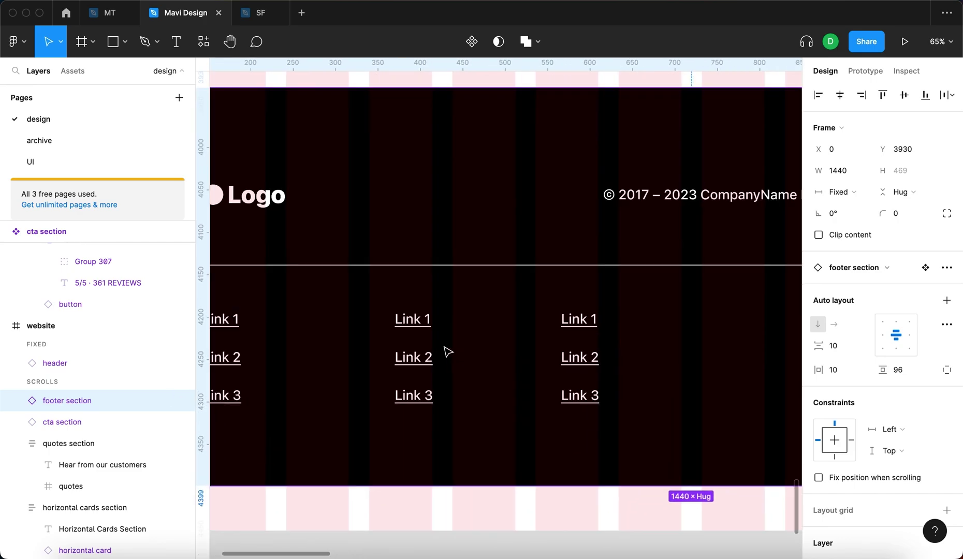
Step: Examine how the three link columns in the footer instance line up with the website frame's layout grid columns
{"action": "scroll", "coordinate": [456, 339], "scroll_direction": "up", "scroll_amount": 3}
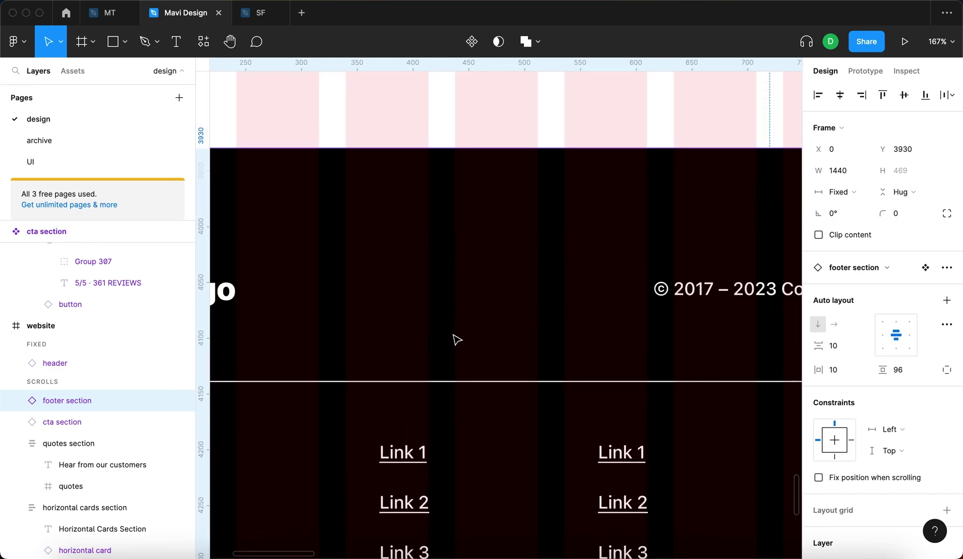
{"action": "scroll", "coordinate": [457, 359], "scroll_direction": "down", "scroll_amount": 5}
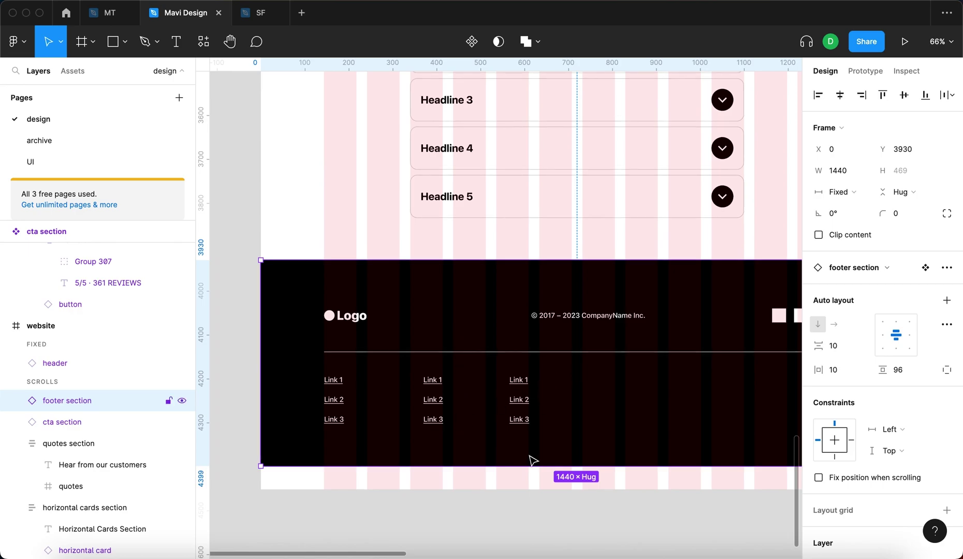
{"action": "scroll", "coordinate": [688, 212], "scroll_direction": "up", "scroll_amount": 8}
{"action": "scroll", "coordinate": [691, 213], "scroll_direction": "down", "scroll_amount": 4}
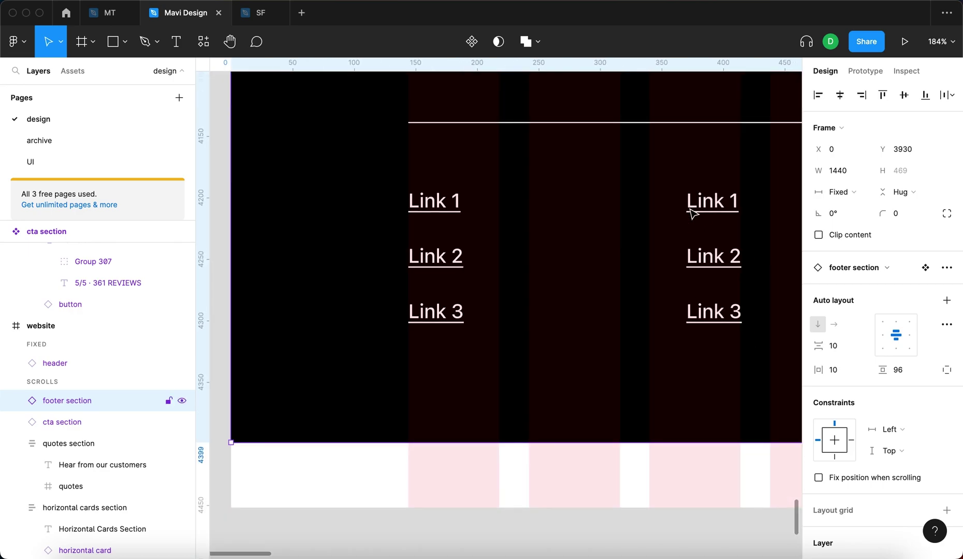
{"action": "left_click", "coordinate": [692, 214]}
{"action": "scroll", "coordinate": [692, 214], "scroll_direction": "right", "scroll_amount": 3}
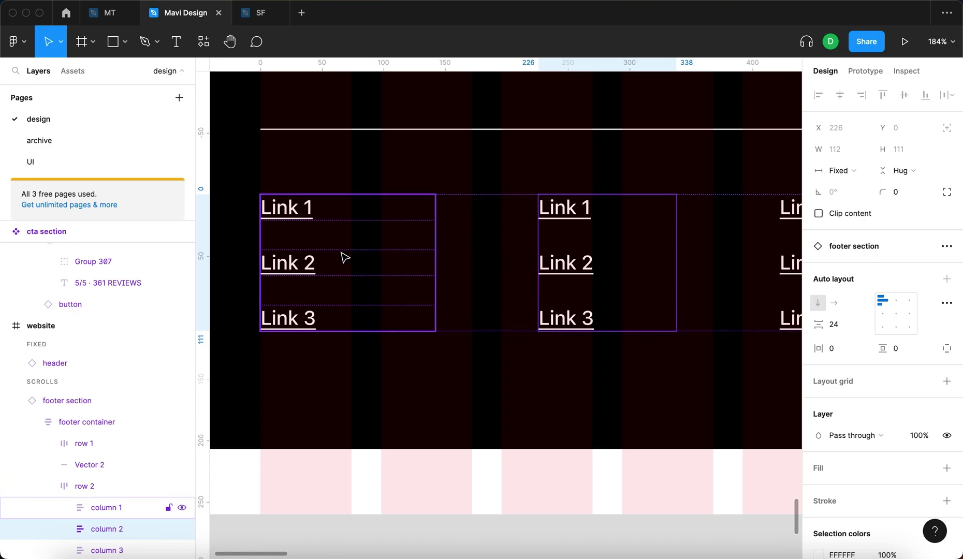
{"action": "scroll", "coordinate": [417, 267], "scroll_direction": "down", "scroll_amount": 5}
{"action": "scroll", "coordinate": [408, 267], "scroll_direction": "left", "scroll_amount": 5}
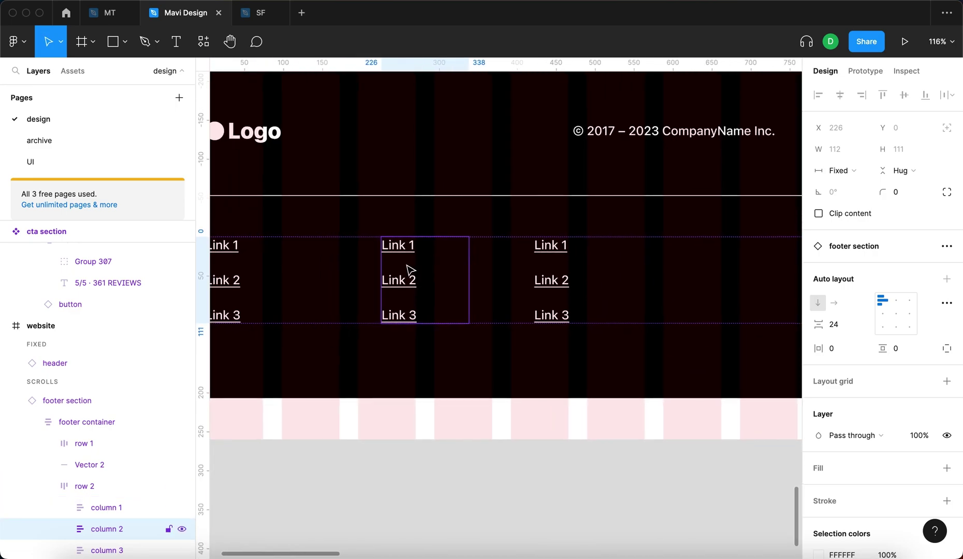
{"action": "scroll", "coordinate": [409, 269], "scroll_direction": "left", "scroll_amount": 5}
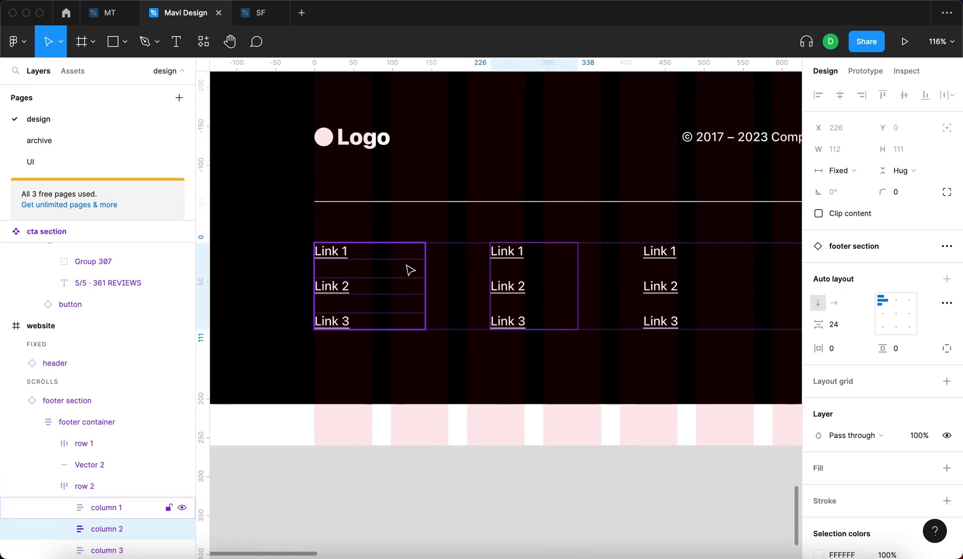
{"action": "left_click", "coordinate": [554, 427]}
{"action": "scroll", "coordinate": [533, 414], "scroll_direction": "down", "scroll_amount": 2}
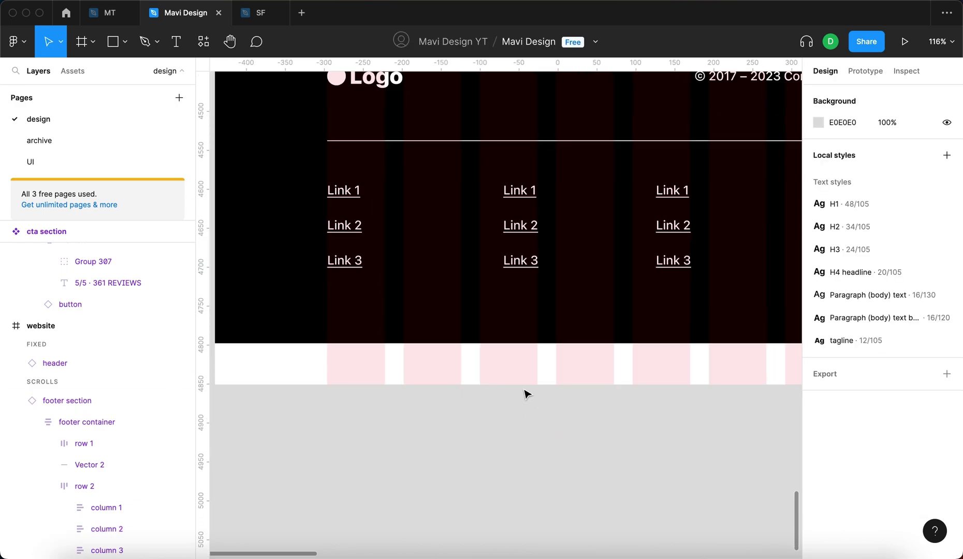
Step: Draw a guide rectangle 270 wide and 21 high below the footer instance, spanning the first three layout grid columns from X 144
{"action": "key", "text": "r"}
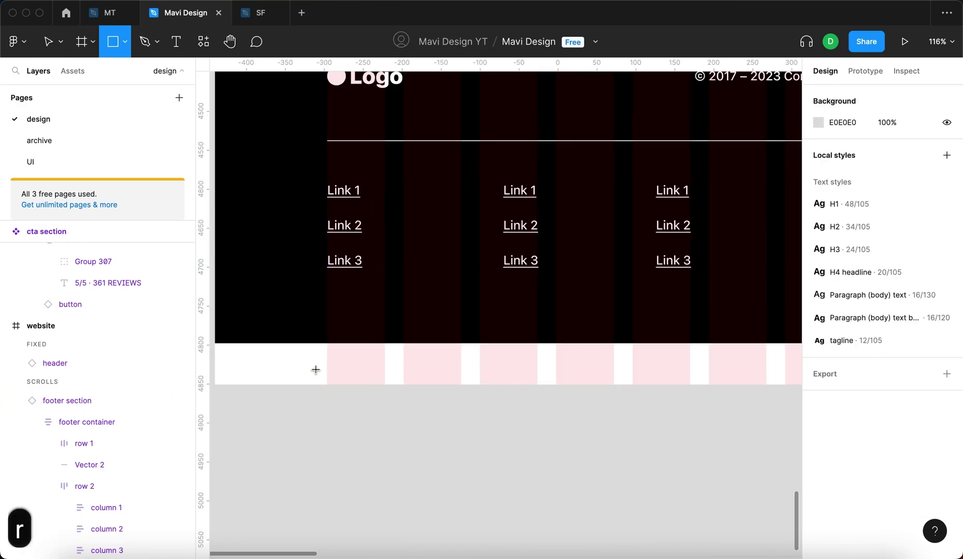
{"action": "scroll", "coordinate": [332, 363], "scroll_direction": "up", "scroll_amount": 3}
{"action": "left_click_drag", "start_coordinate": [342, 356], "coordinate": [607, 371]}
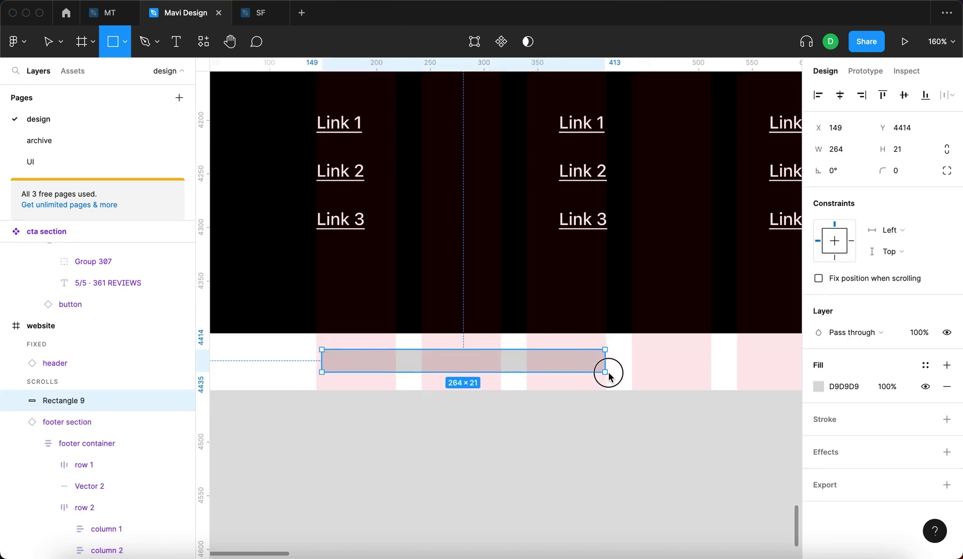
{"action": "left_click_drag", "start_coordinate": [321, 361], "coordinate": [313, 361]}
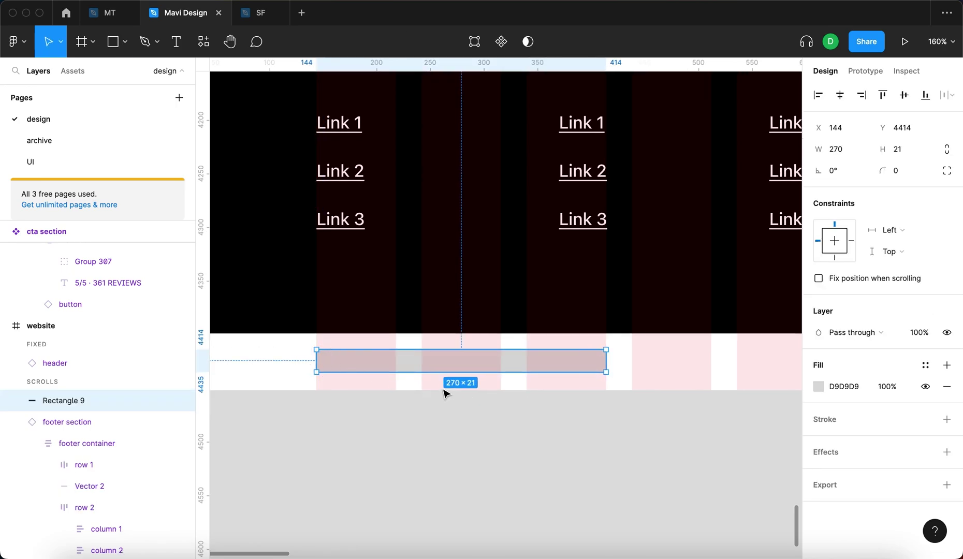
{"action": "left_click", "coordinate": [603, 431]}
Step: Move the main footer section component closer to the website frame, to X 1069, Y 4412
{"action": "scroll", "coordinate": [603, 429], "scroll_direction": "down", "scroll_amount": 10}
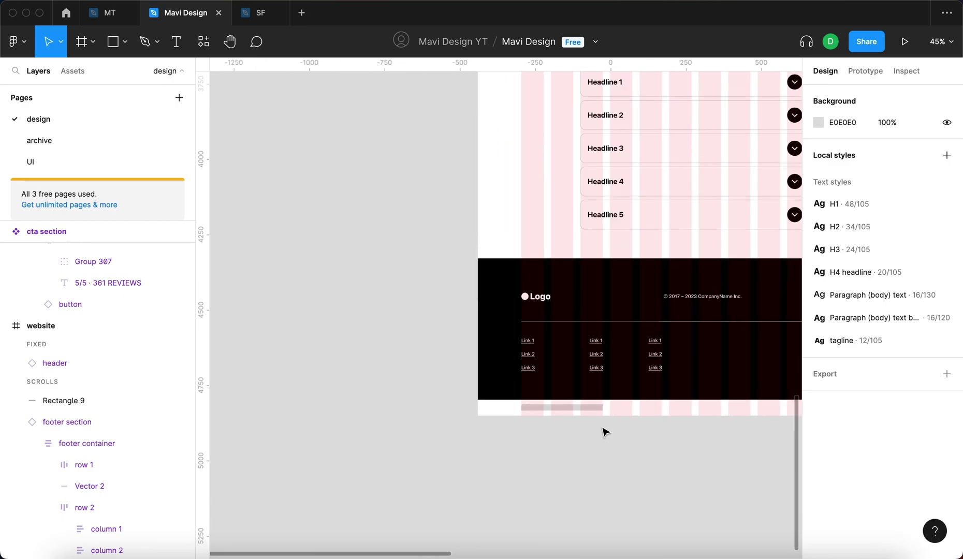
{"action": "double_click", "coordinate": [473, 279]}
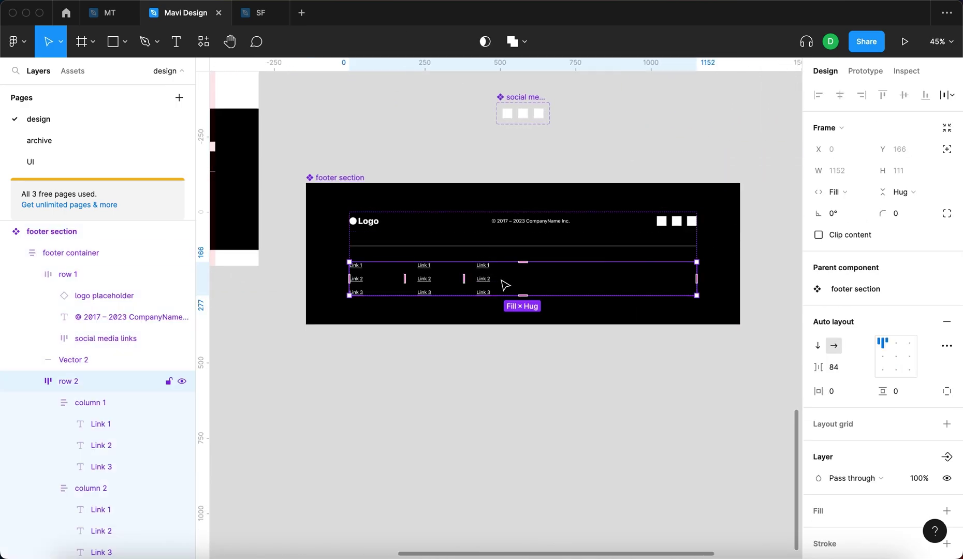
{"action": "scroll", "coordinate": [422, 248], "scroll_direction": "left", "scroll_amount": 3}
{"action": "scroll", "coordinate": [427, 241], "scroll_direction": "up", "scroll_amount": 2}
{"action": "left_click_drag", "start_coordinate": [420, 218], "coordinate": [394, 169]}
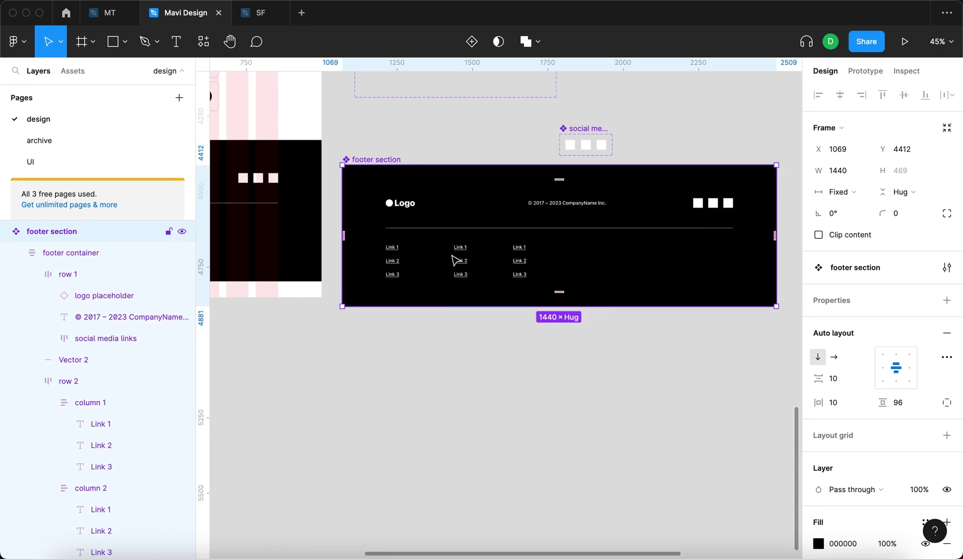
Step: Set the width of all three link columns in the main footer component's row 2 to 270
{"action": "double_click", "coordinate": [487, 269]}
{"action": "double_click", "coordinate": [487, 269]}
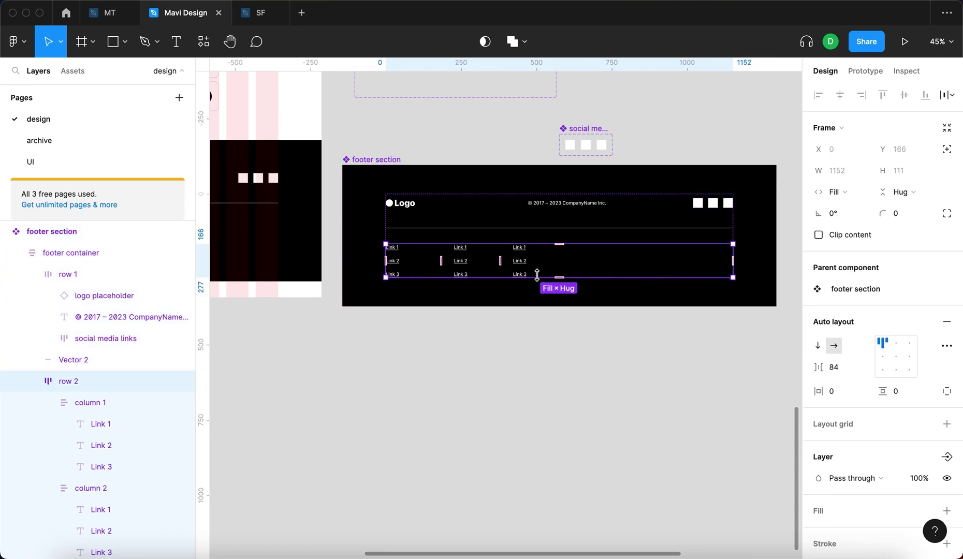
{"action": "key", "text": "Return"}
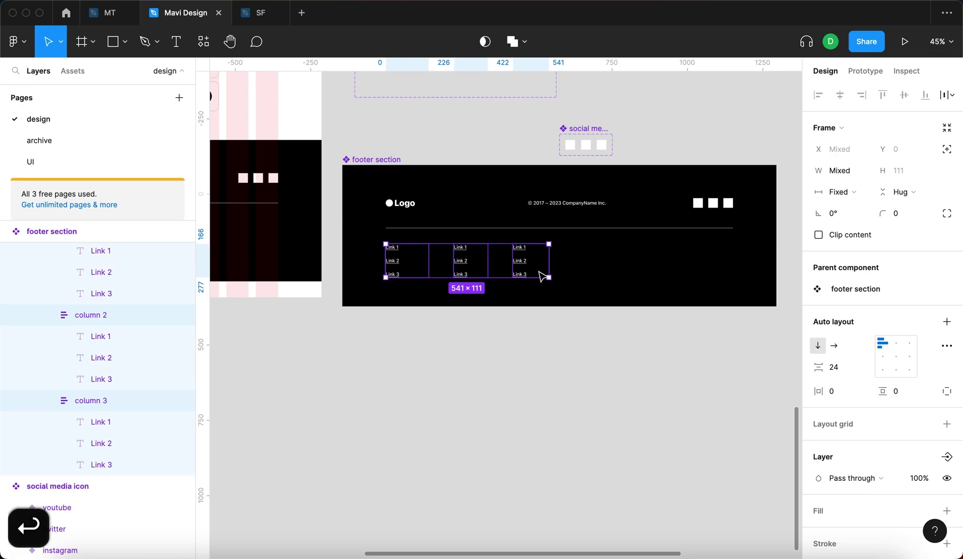
{"action": "left_click", "coordinate": [853, 174]}
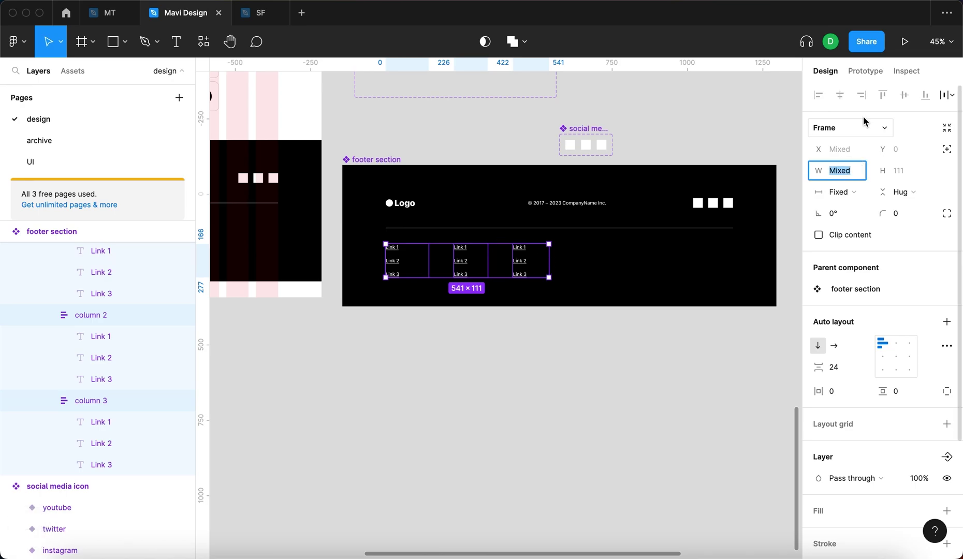
{"action": "type", "text": "270"}
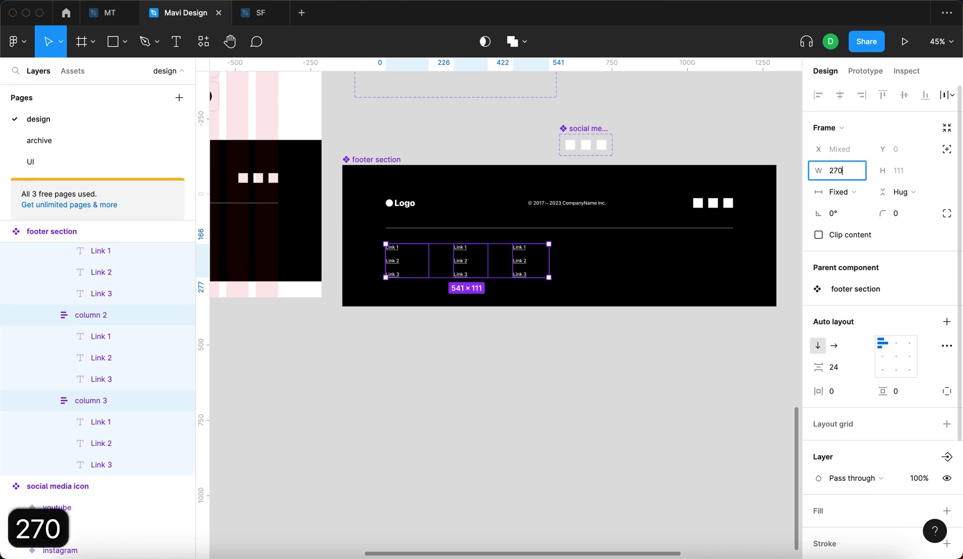
{"action": "key", "text": "Return"}
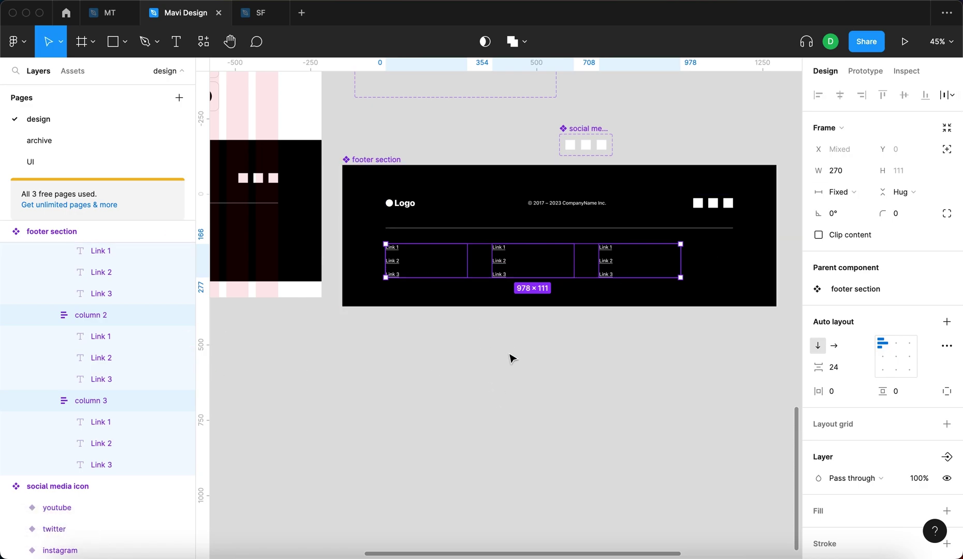
Step: Set the horizontal spacing between the link columns in the main footer component's row 2 to 24
{"action": "key", "text": "shift+Return"}
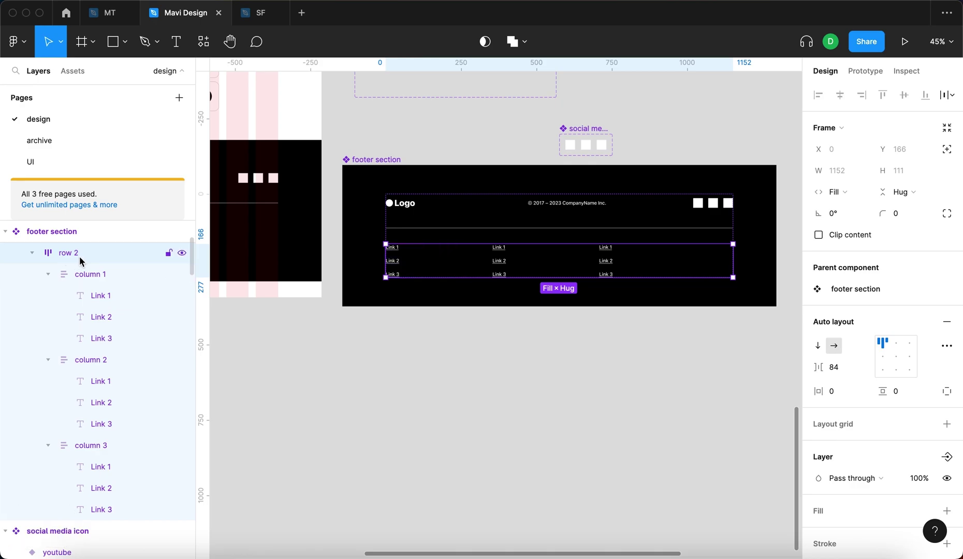
{"action": "left_click", "coordinate": [852, 373]}
{"action": "type", "text": "24"}
{"action": "key", "text": "Return"}
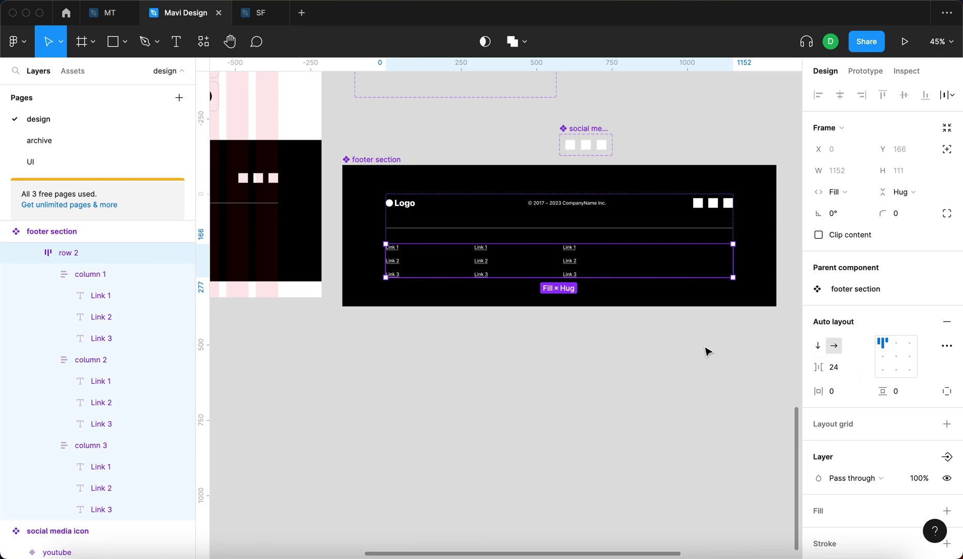
Step: Examine how the second and third link columns of the footer instance align with the website frame's layout grid
{"action": "scroll", "coordinate": [707, 352], "scroll_direction": "left", "scroll_amount": 6}
{"action": "scroll", "coordinate": [591, 318], "scroll_direction": "right", "scroll_amount": 3}
{"action": "scroll", "coordinate": [509, 217], "scroll_direction": "up", "scroll_amount": 10}
{"action": "left_click", "coordinate": [449, 218]}
{"action": "double_click", "coordinate": [449, 220]}
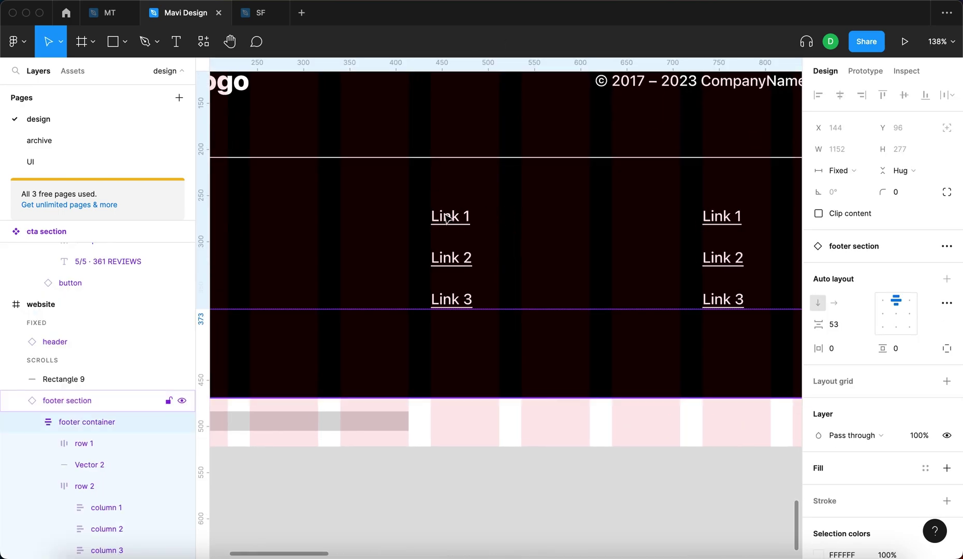
{"action": "scroll", "coordinate": [434, 176], "scroll_direction": "up", "scroll_amount": 6}
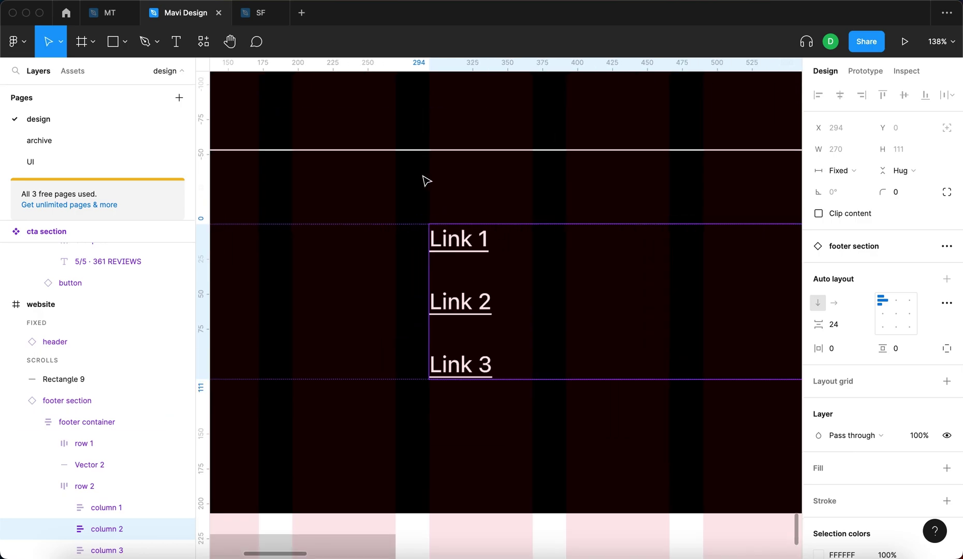
{"action": "scroll", "coordinate": [433, 176], "scroll_direction": "up", "scroll_amount": 10}
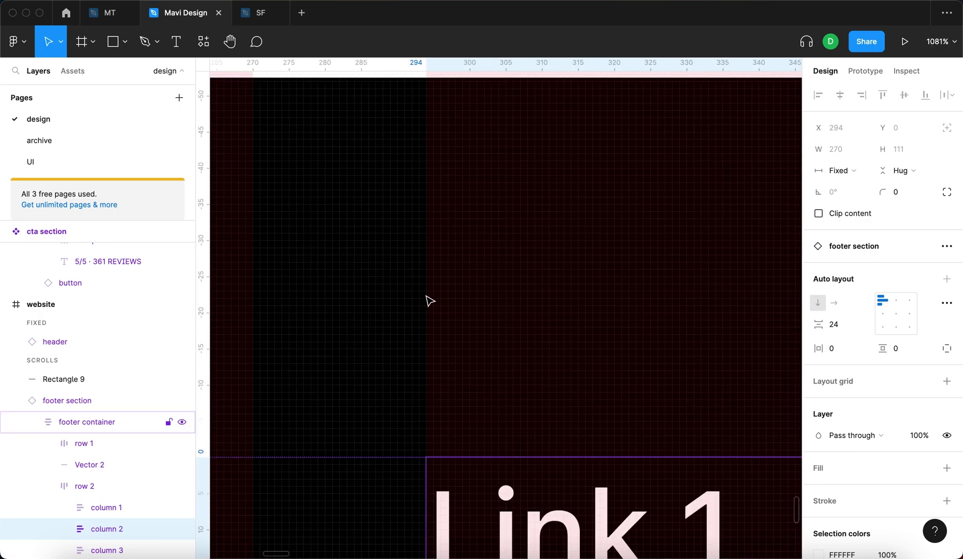
{"action": "scroll", "coordinate": [449, 196], "scroll_direction": "down", "scroll_amount": 8}
{"action": "scroll", "coordinate": [640, 254], "scroll_direction": "right", "scroll_amount": 4}
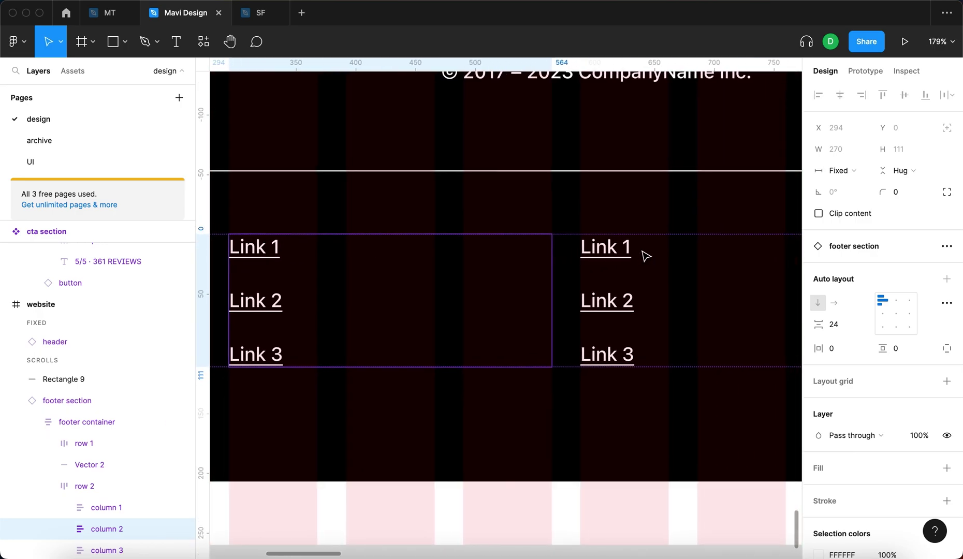
{"action": "scroll", "coordinate": [561, 481], "scroll_direction": "down", "scroll_amount": 10}
{"action": "left_click", "coordinate": [561, 482]}
{"action": "scroll", "coordinate": [690, 372], "scroll_direction": "down", "scroll_amount": 3}
{"action": "scroll", "coordinate": [699, 383], "scroll_direction": "right", "scroll_amount": 5}
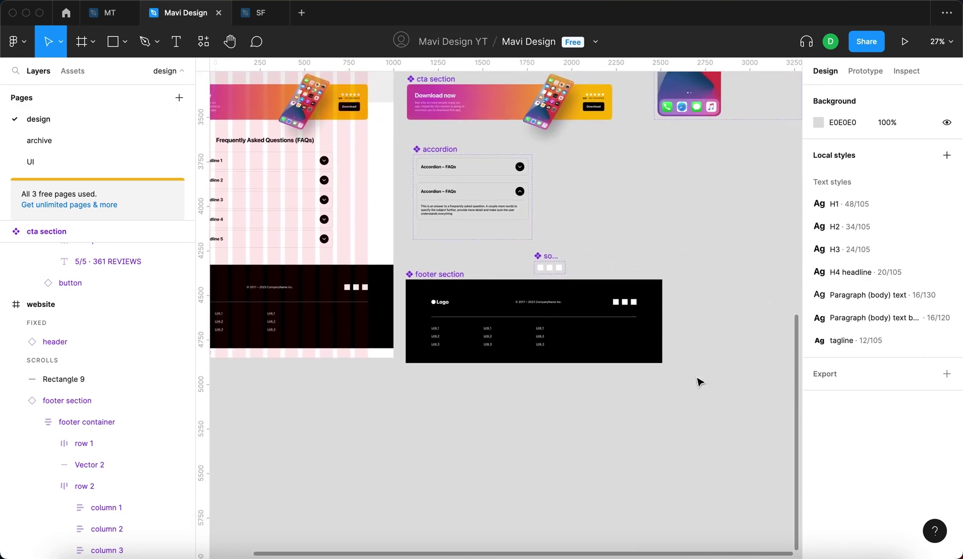
{"action": "scroll", "coordinate": [559, 505], "scroll_direction": "up", "scroll_amount": 5}
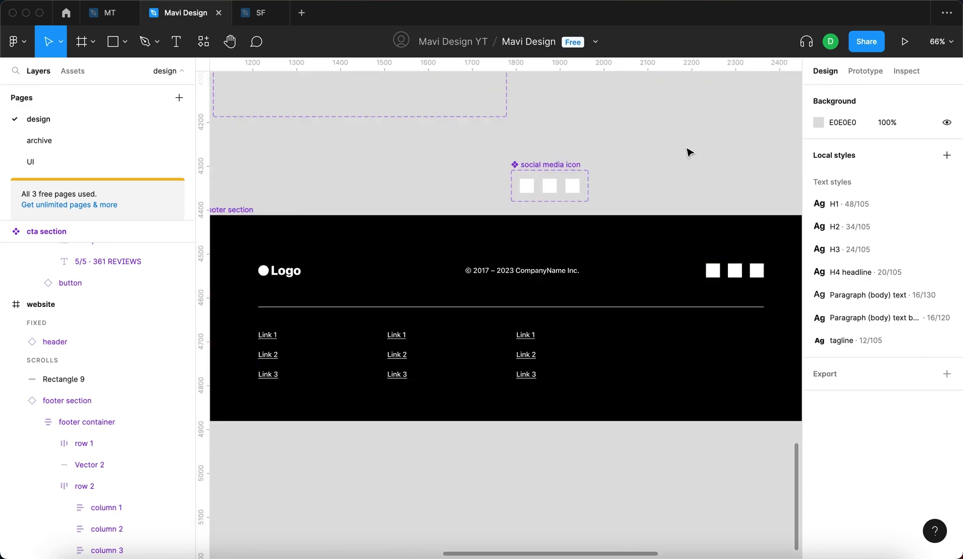
{"action": "scroll", "coordinate": [619, 269], "scroll_direction": "down", "scroll_amount": 5}
{"action": "scroll", "coordinate": [593, 428], "scroll_direction": "left", "scroll_amount": 2}
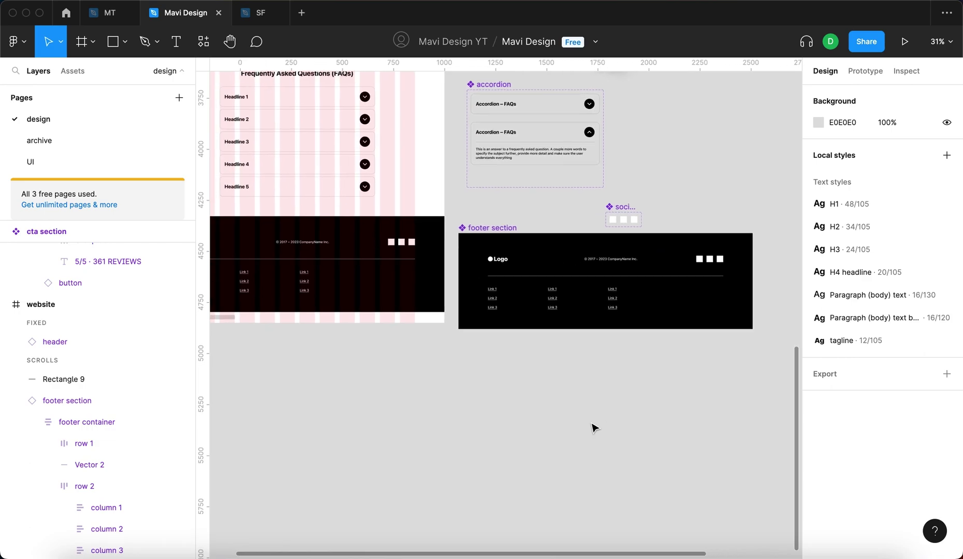
{"action": "scroll", "coordinate": [658, 289], "scroll_direction": "up", "scroll_amount": 7}
{"action": "scroll", "coordinate": [657, 290], "scroll_direction": "down", "scroll_amount": 3}
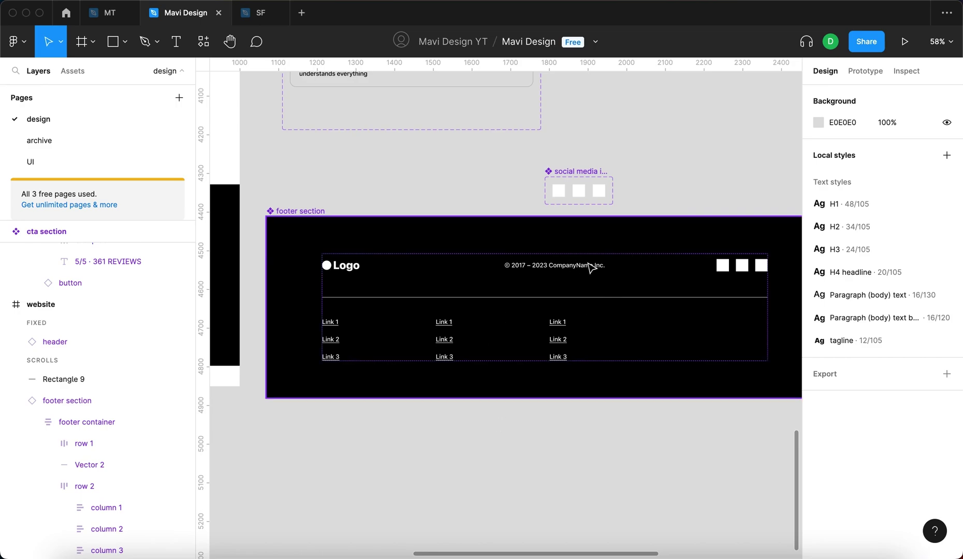
Step: Lower the layer opacity of the white divider line in the main footer component to 30%
{"action": "scroll", "coordinate": [428, 281], "scroll_direction": "up", "scroll_amount": 3}
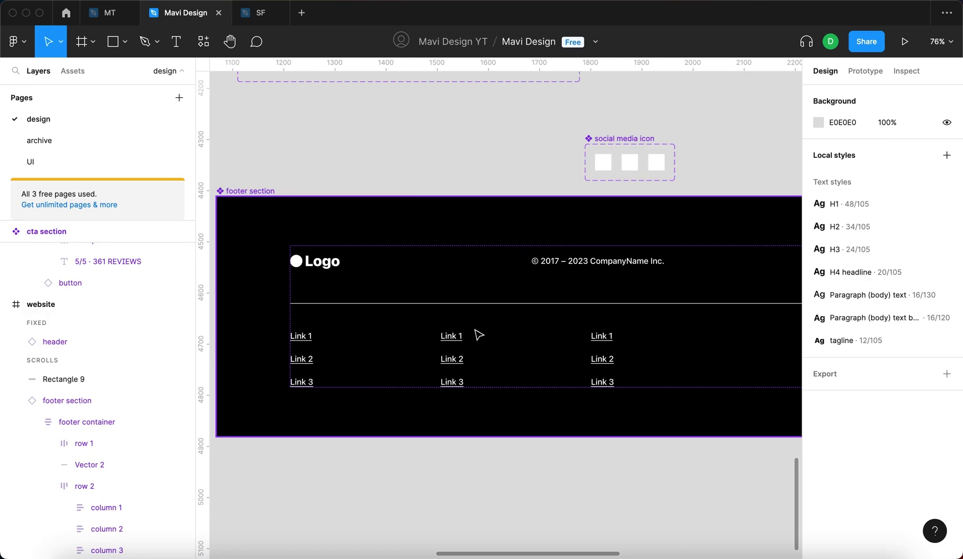
{"action": "left_click", "coordinate": [442, 312]}
{"action": "left_click", "coordinate": [443, 308]}
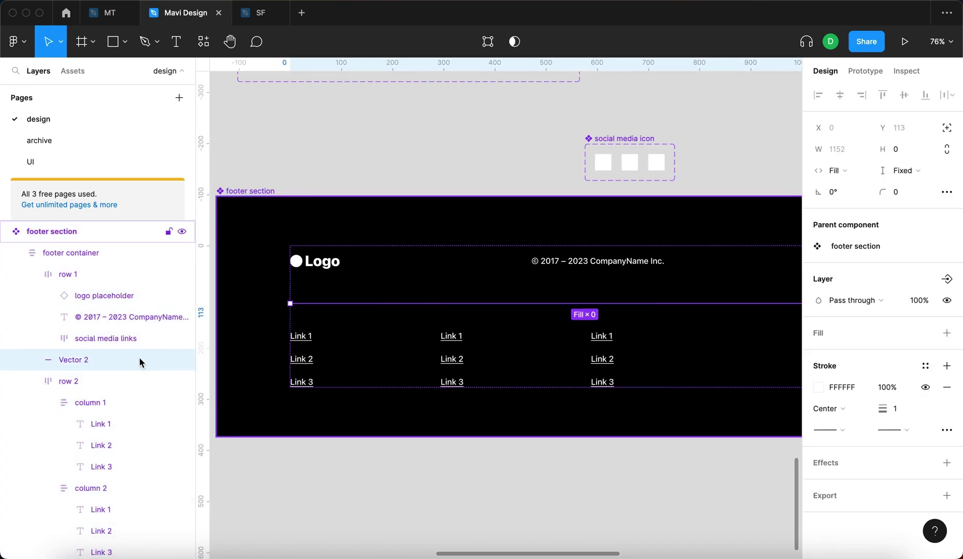
{"action": "left_click", "coordinate": [921, 301]}
{"action": "key", "text": "shift+Down"}
{"action": "key", "text": "shift+Down"}
{"action": "key", "text": "shift+Down"}
{"action": "key", "text": "shift+Down"}
{"action": "key", "text": "shift+Down"}
{"action": "key", "text": "shift+Down"}
{"action": "key", "text": "shift+Down"}
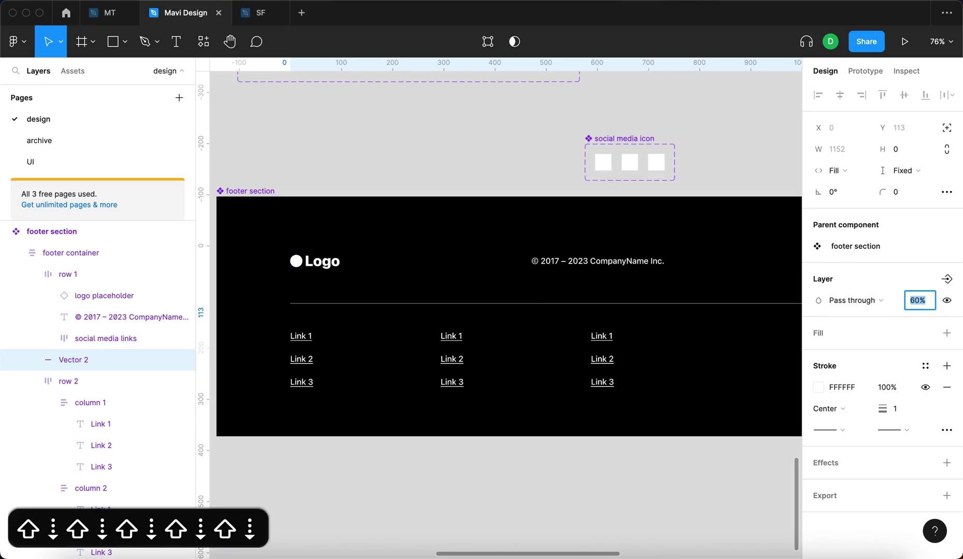
{"action": "left_click", "coordinate": [516, 133]}
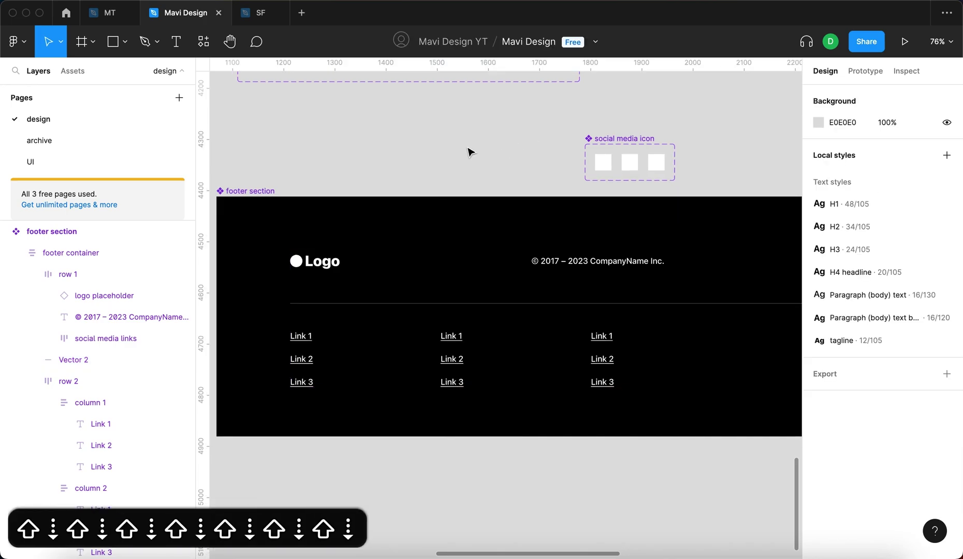
Step: Delete the grey guide rectangle below the footer instance in the website frame
{"action": "scroll", "coordinate": [563, 387], "scroll_direction": "right", "scroll_amount": 5}
{"action": "scroll", "coordinate": [563, 387], "scroll_direction": "down", "scroll_amount": 1}
{"action": "scroll", "coordinate": [438, 266], "scroll_direction": "left", "scroll_amount": 15}
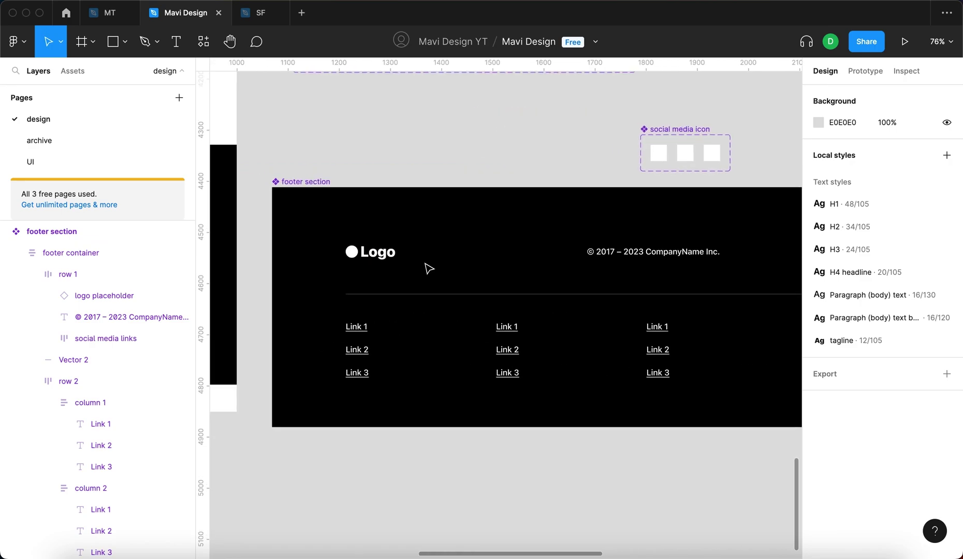
{"action": "scroll", "coordinate": [428, 268], "scroll_direction": "left", "scroll_amount": 1}
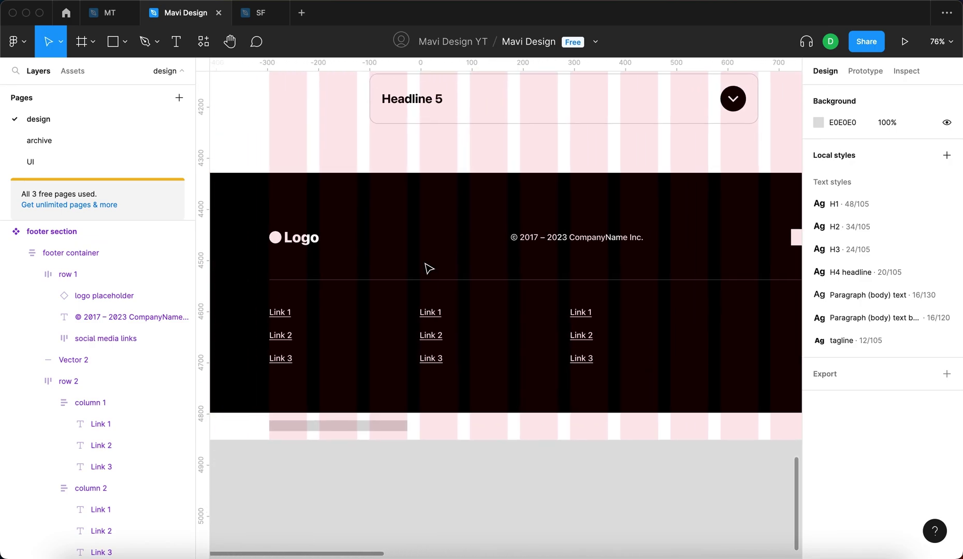
{"action": "scroll", "coordinate": [428, 268], "scroll_direction": "right", "scroll_amount": 15}
{"action": "left_click", "coordinate": [282, 432]}
{"action": "key", "text": "Delete"}
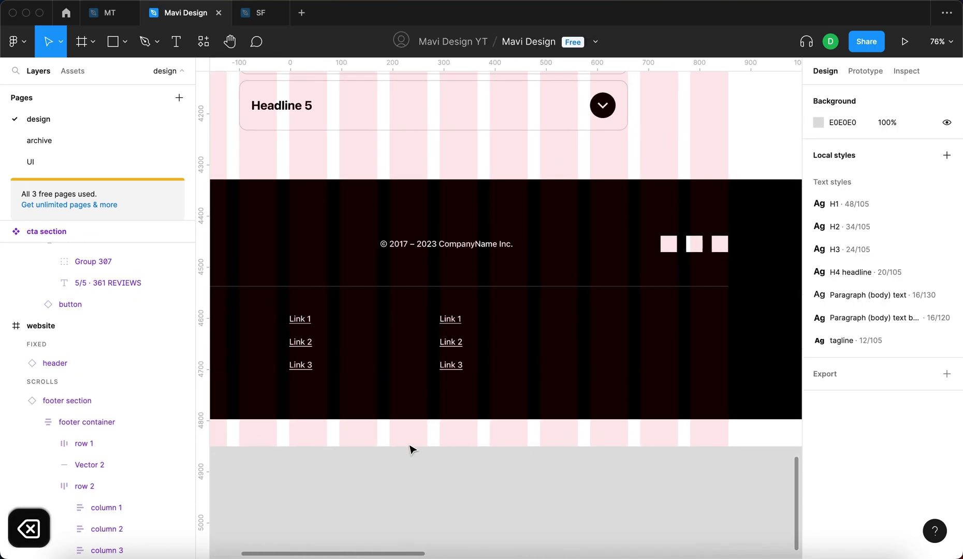
Step: Set the fill opacity of all link texts in the main footer component's three columns to 50%
{"action": "left_click", "coordinate": [467, 377]}
{"action": "key", "text": "shift+Return"}
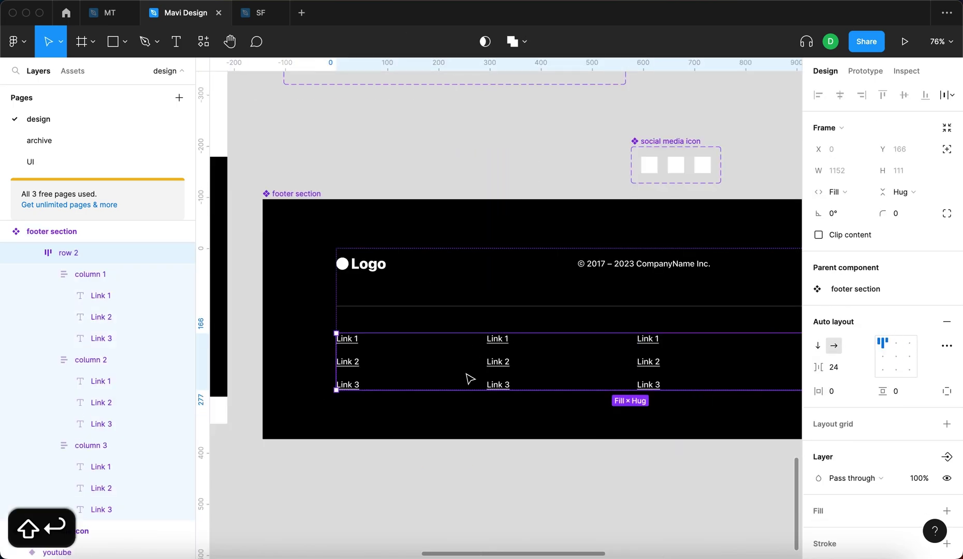
{"action": "scroll", "coordinate": [629, 392], "scroll_direction": "right", "scroll_amount": 3}
{"action": "key", "text": "Return"}
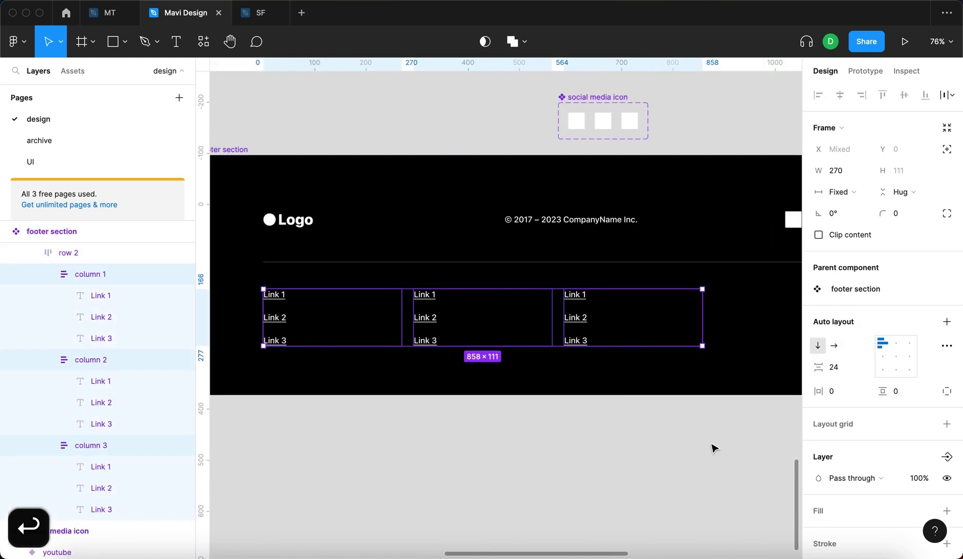
{"action": "key", "text": "Return"}
{"action": "scroll", "coordinate": [863, 454], "scroll_direction": "down", "scroll_amount": 3}
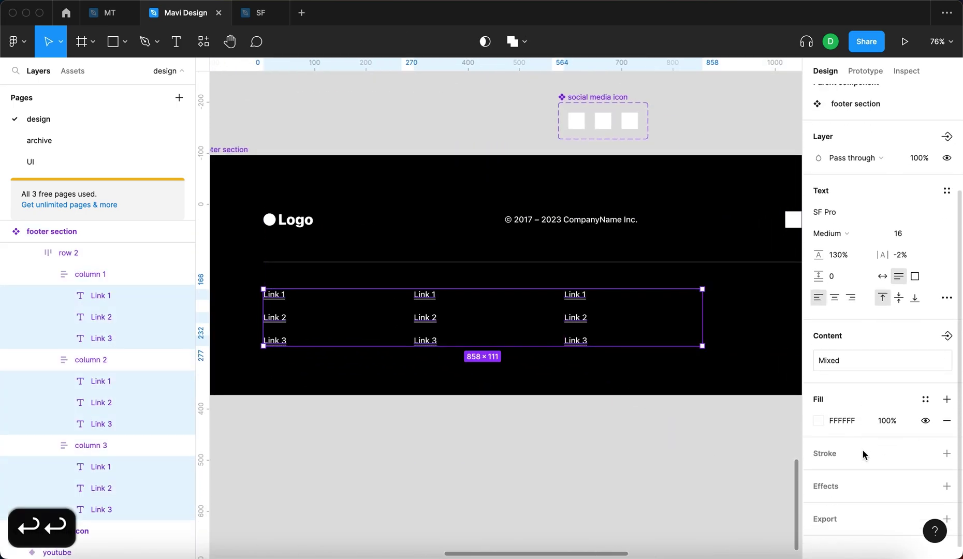
{"action": "left_click", "coordinate": [893, 413]}
{"action": "key", "text": "shift+Down"}
{"action": "key", "text": "shift+Down"}
{"action": "key", "text": "shift+Down"}
{"action": "key", "text": "shift+Down"}
{"action": "key", "text": "shift+Down"}
{"action": "key", "text": "shift+Down"}
{"action": "key", "text": "shift+Down"}
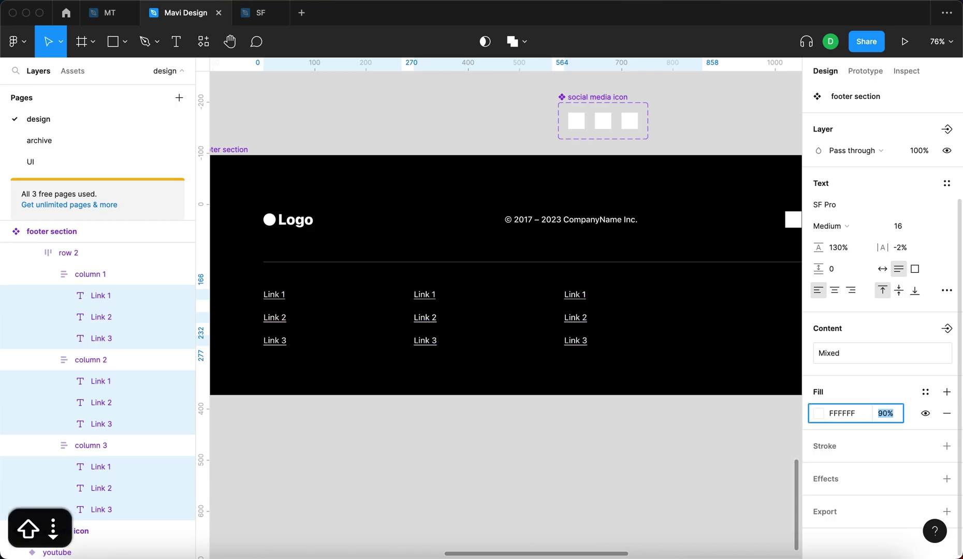
{"action": "key", "text": "shift+Up"}
{"action": "key", "text": "shift+Up"}
{"action": "key", "text": "shift+Down"}
{"action": "key", "text": "shift+Up"}
{"action": "key", "text": "shift+Up"}
{"action": "key", "text": "shift+Down"}
{"action": "key", "text": "Up"}
{"action": "key", "text": "Up"}
{"action": "key", "text": "Up"}
{"action": "key", "text": "Up"}
{"action": "key", "text": "Down"}
{"action": "key", "text": "Down"}
{"action": "key", "text": "Down"}
{"action": "key", "text": "Down"}
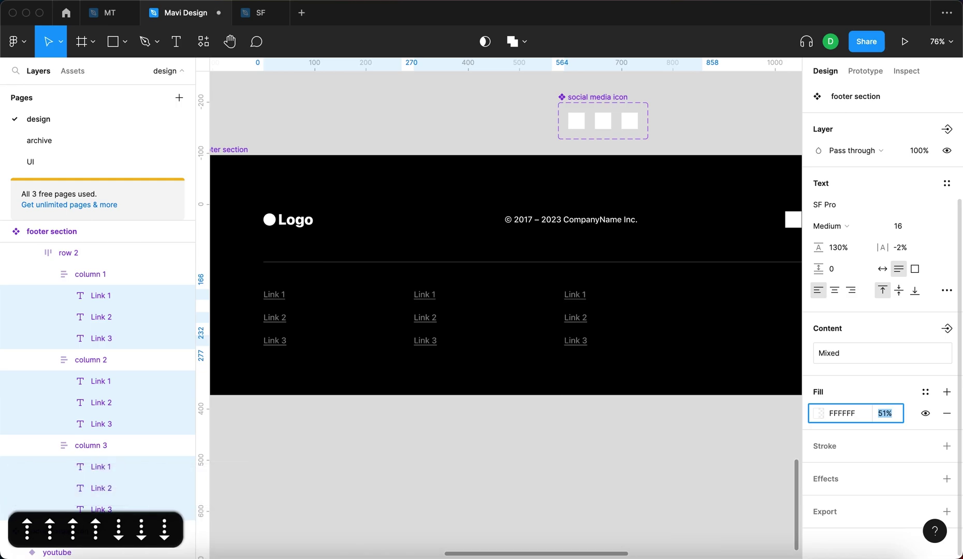
{"action": "key", "text": "Return"}
{"action": "left_click", "coordinate": [667, 454]}
Step: Set the fill opacity of the copyright text in the main footer component to 50%
{"action": "scroll", "coordinate": [668, 455], "scroll_direction": "up", "scroll_amount": 1}
{"action": "scroll", "coordinate": [669, 454], "scroll_direction": "right", "scroll_amount": 2}
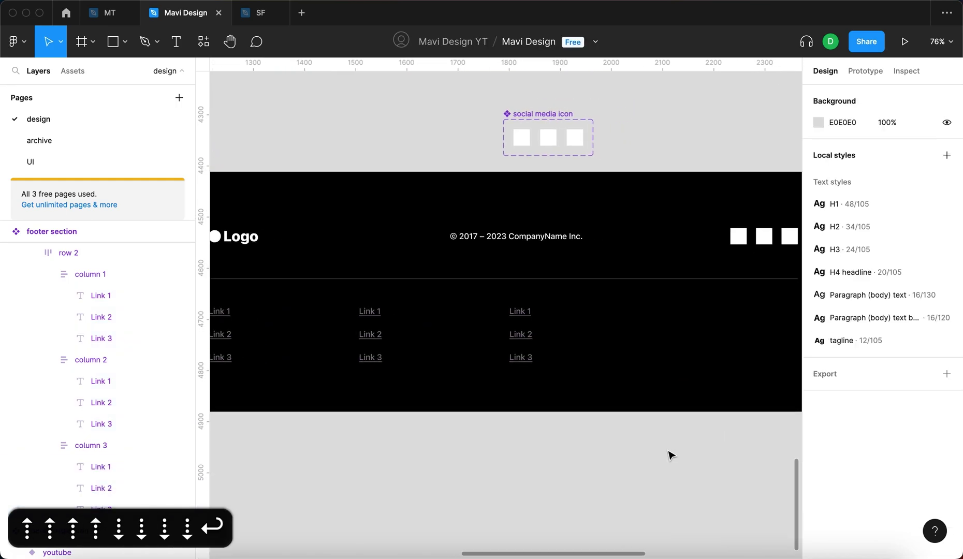
{"action": "left_click", "coordinate": [544, 236], "text": "super"}
{"action": "scroll", "coordinate": [849, 435], "scroll_direction": "down", "scroll_amount": 3}
{"action": "left_click", "coordinate": [884, 410]}
{"action": "key", "text": "shift+Down"}
{"action": "key", "text": "shift+Down"}
{"action": "key", "text": "shift+Down"}
{"action": "key", "text": "shift+Down"}
{"action": "key", "text": "shift+Down"}
{"action": "key", "text": "shift+Down"}
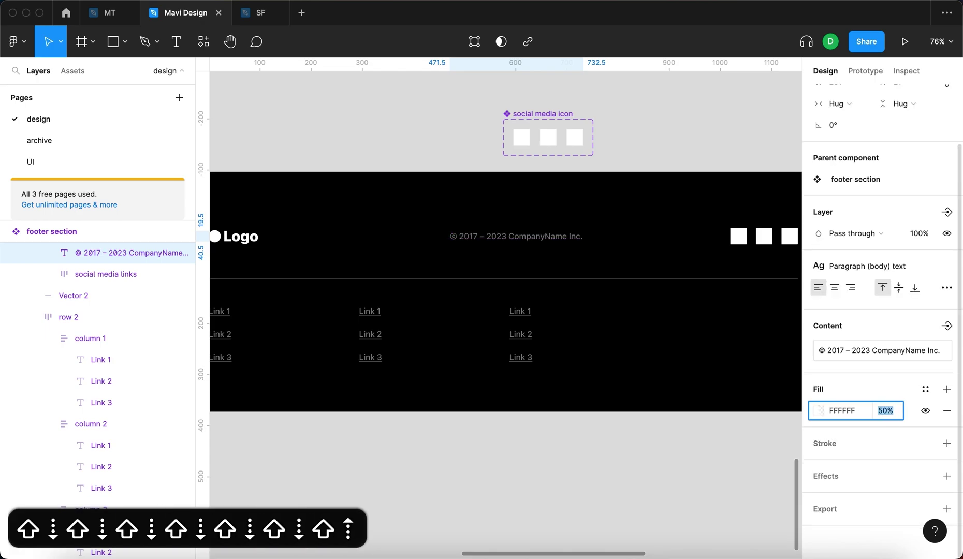
{"action": "key", "text": "Return"}
{"action": "left_click", "coordinate": [581, 441]}
Step: Set the layer opacity of the logo placeholder in row 1 of the main footer component to 50%
{"action": "scroll", "coordinate": [581, 441], "scroll_direction": "left", "scroll_amount": 3}
{"action": "double_click", "coordinate": [403, 251]}
{"action": "double_click", "coordinate": [404, 251]}
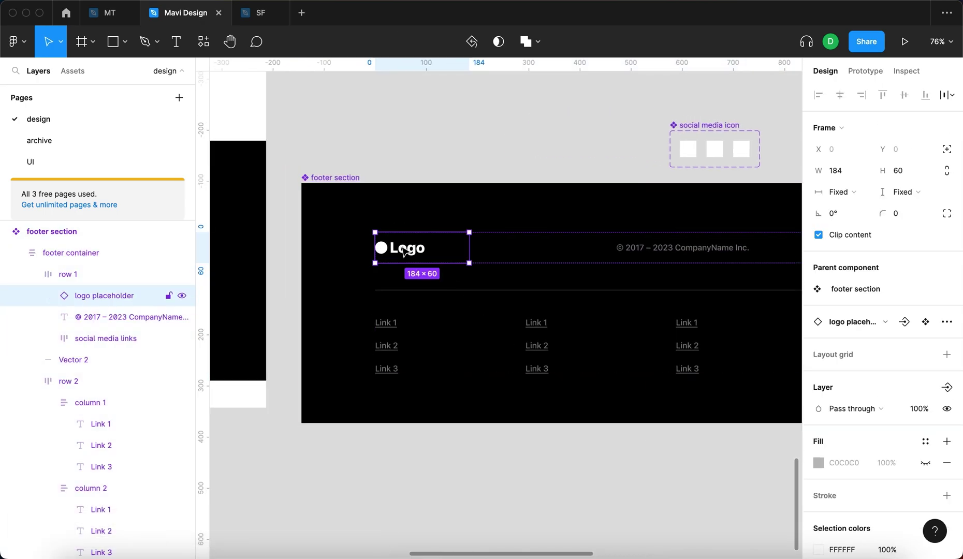
{"action": "scroll", "coordinate": [823, 399], "scroll_direction": "down", "scroll_amount": 2}
{"action": "left_click", "coordinate": [887, 445]}
{"action": "left_click", "coordinate": [926, 302]}
{"action": "key", "text": "shift+Down"}
{"action": "key", "text": "shift+Down"}
{"action": "key", "text": "shift+Down"}
{"action": "key", "text": "shift+Down"}
{"action": "key", "text": "shift+Down"}
{"action": "key", "text": "shift+Down"}
{"action": "key", "text": "shift+Down"}
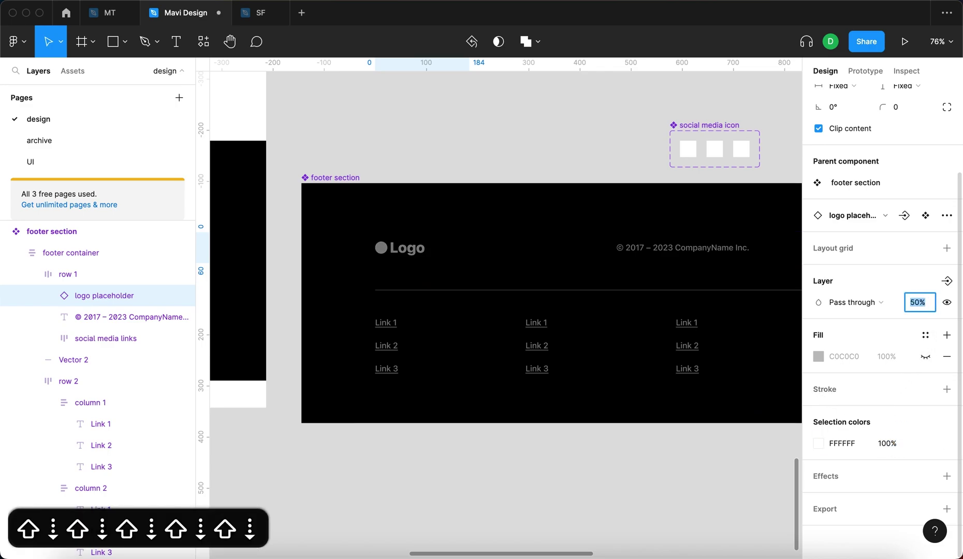
{"action": "key", "text": "shift+Up"}
{"action": "key", "text": "shift+Up"}
{"action": "key", "text": "Escape"}
Step: Examine the dimmed footer instance against the layout grid and look over the other sections of the website frame
{"action": "scroll", "coordinate": [479, 237], "scroll_direction": "down", "scroll_amount": 3}
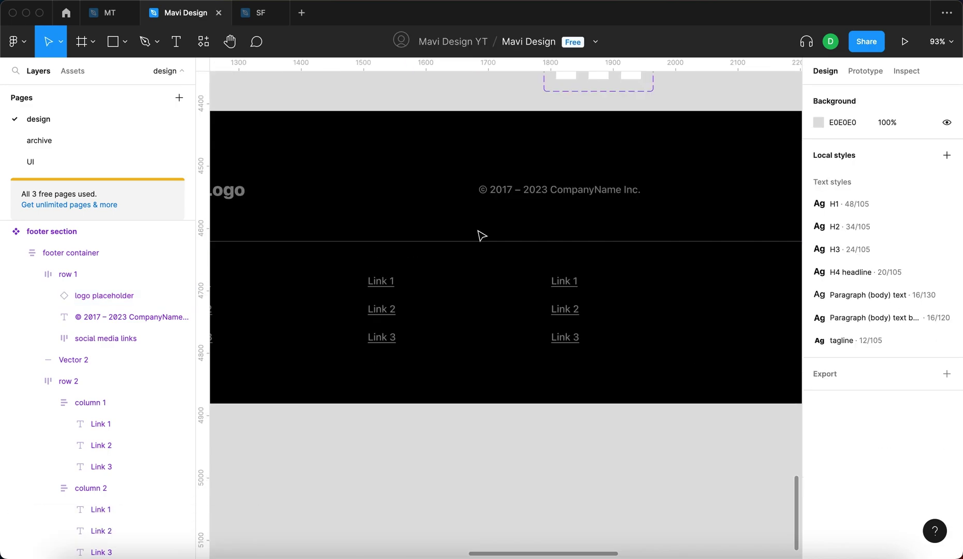
{"action": "scroll", "coordinate": [480, 236], "scroll_direction": "up", "scroll_amount": 5}
{"action": "scroll", "coordinate": [481, 236], "scroll_direction": "up", "scroll_amount": 3}
{"action": "scroll", "coordinate": [481, 236], "scroll_direction": "left", "scroll_amount": 10}
{"action": "scroll", "coordinate": [481, 236], "scroll_direction": "left", "scroll_amount": 10}
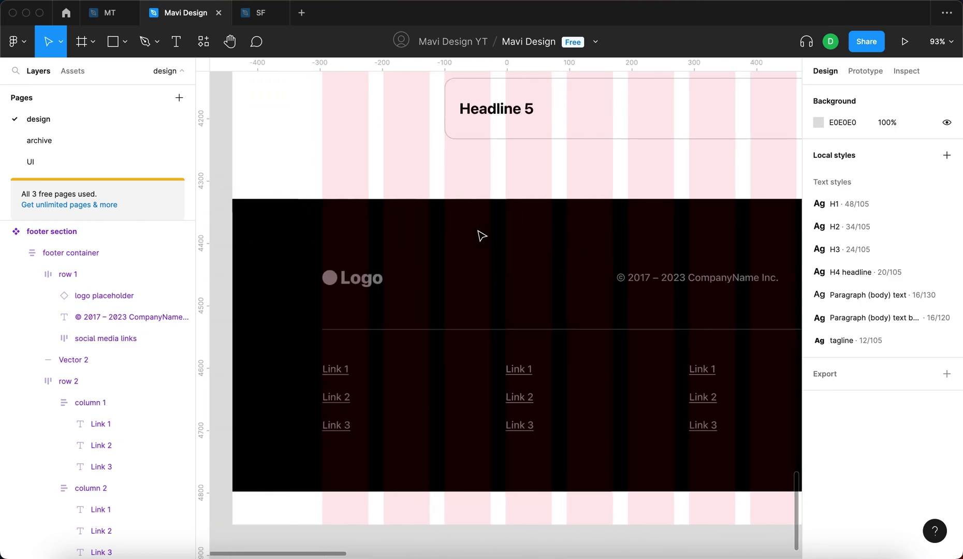
{"action": "scroll", "coordinate": [482, 236], "scroll_direction": "down", "scroll_amount": 5}
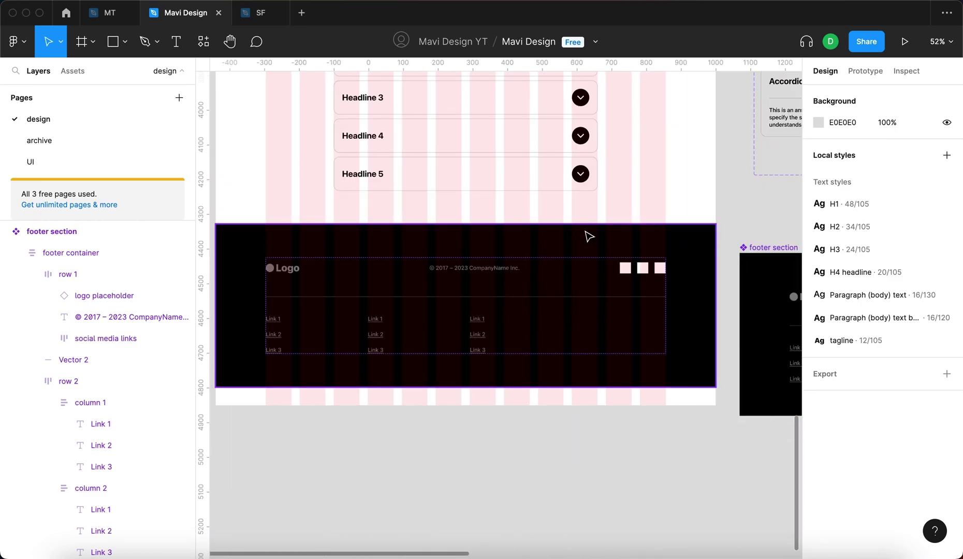
{"action": "left_click", "coordinate": [657, 209]}
{"action": "left_click", "coordinate": [622, 462]}
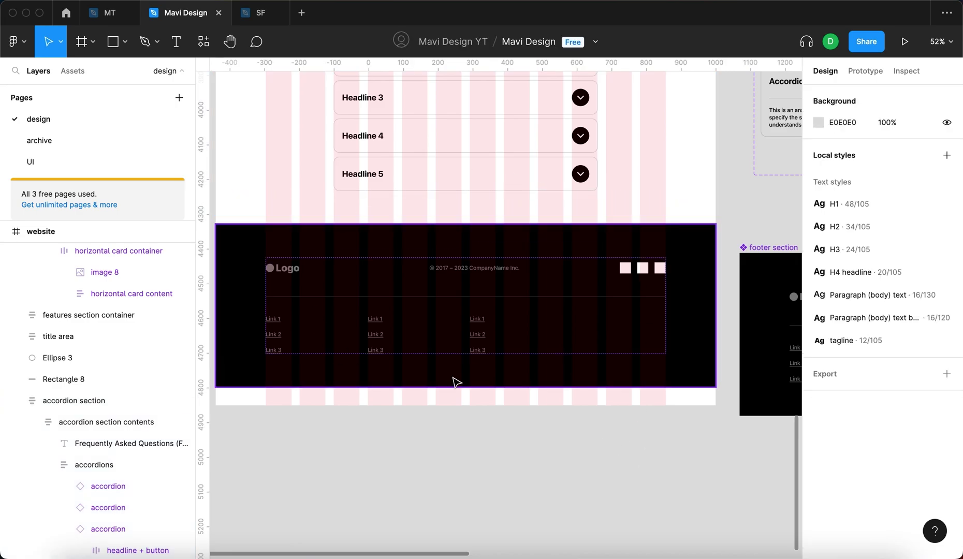
{"action": "scroll", "coordinate": [507, 449], "scroll_direction": "left", "scroll_amount": 2}
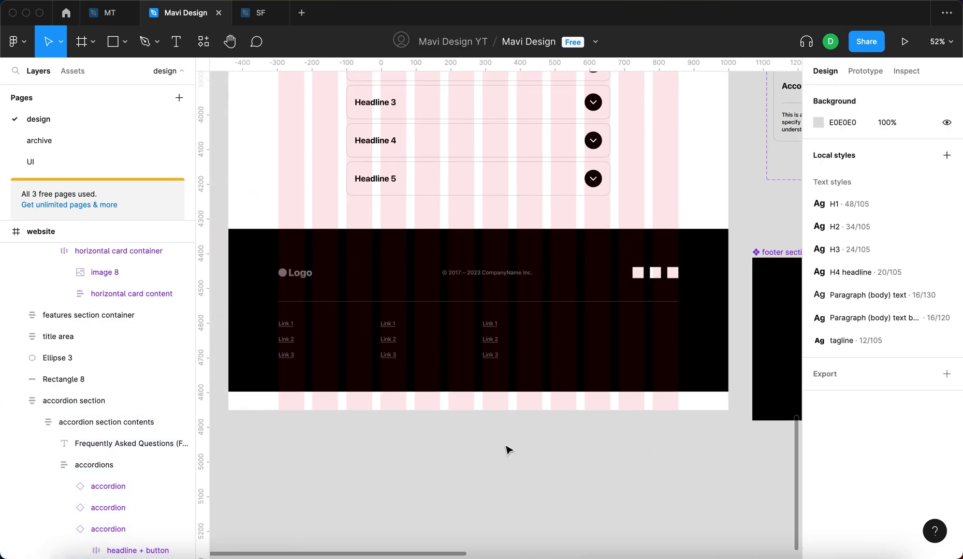
{"action": "scroll", "coordinate": [507, 449], "scroll_direction": "up", "scroll_amount": 15}
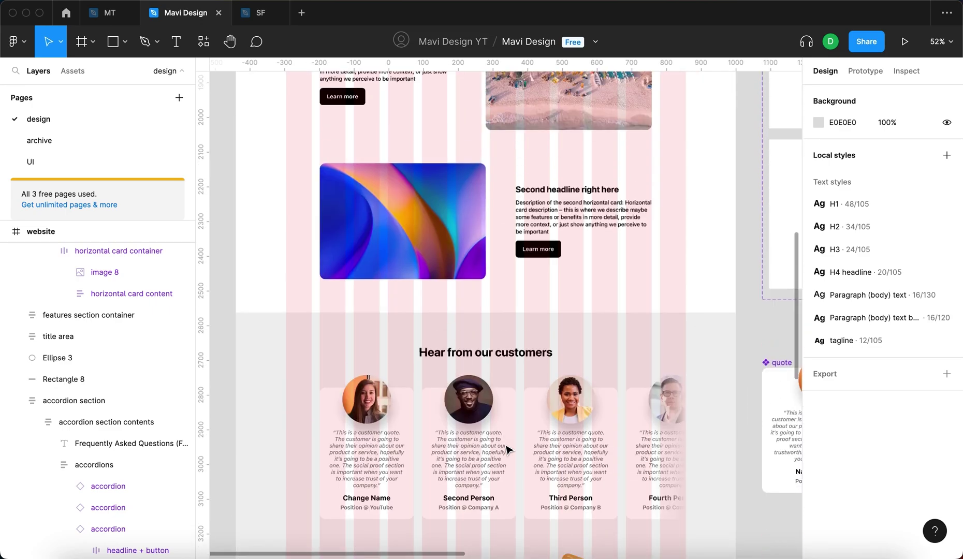
{"action": "scroll", "coordinate": [508, 449], "scroll_direction": "down", "scroll_amount": 5}
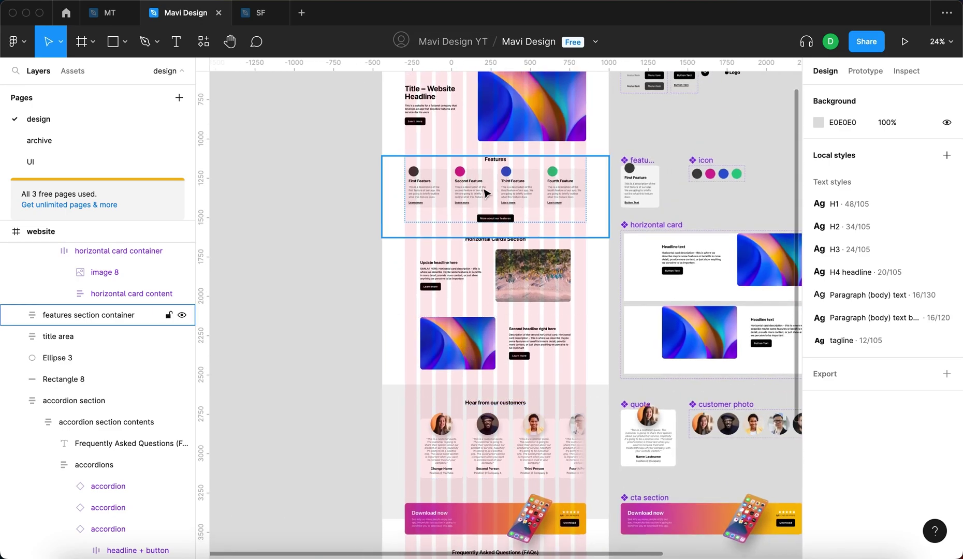
{"action": "scroll", "coordinate": [307, 318], "scroll_direction": "down", "scroll_amount": 4}
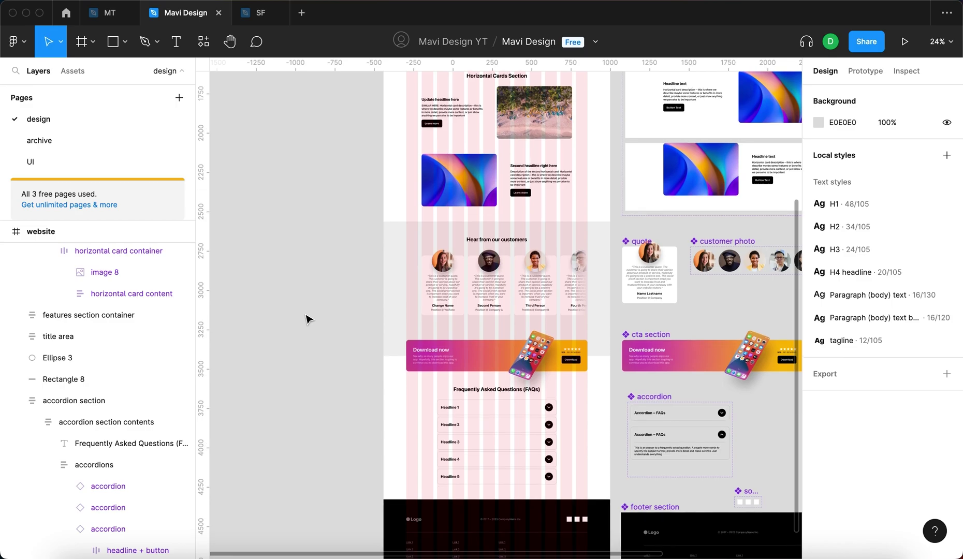
{"action": "scroll", "coordinate": [306, 318], "scroll_direction": "down", "scroll_amount": 4}
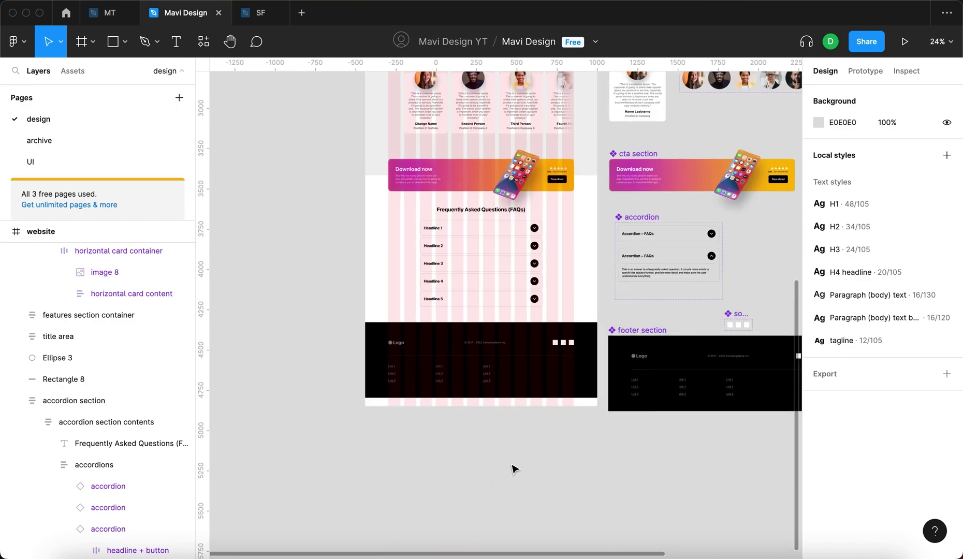
{"action": "scroll", "coordinate": [513, 468], "scroll_direction": "up", "scroll_amount": 3}
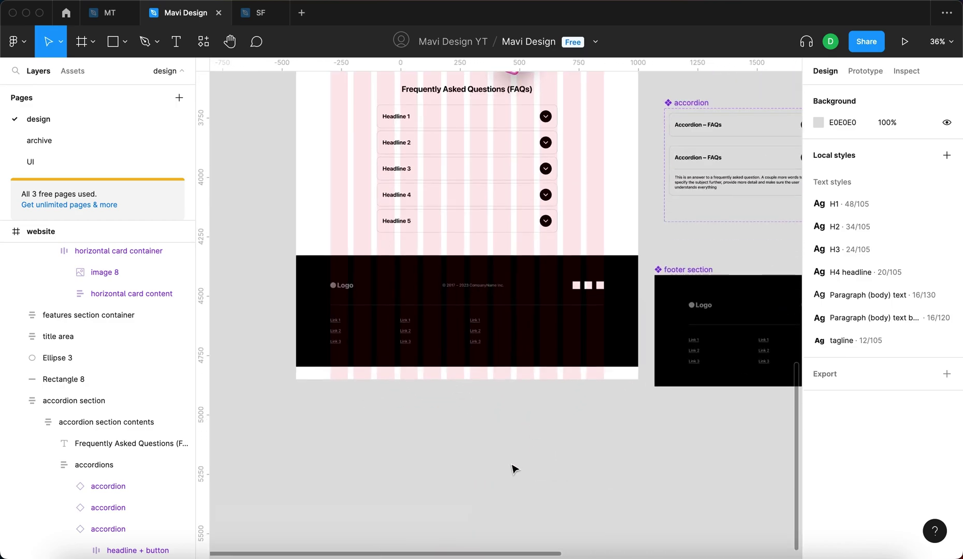
Step: Move the social media icon component set so it sits directly above the three icon squares of the main footer component
{"action": "scroll", "coordinate": [690, 273], "scroll_direction": "right", "scroll_amount": 5}
{"action": "scroll", "coordinate": [690, 271], "scroll_direction": "up", "scroll_amount": 6}
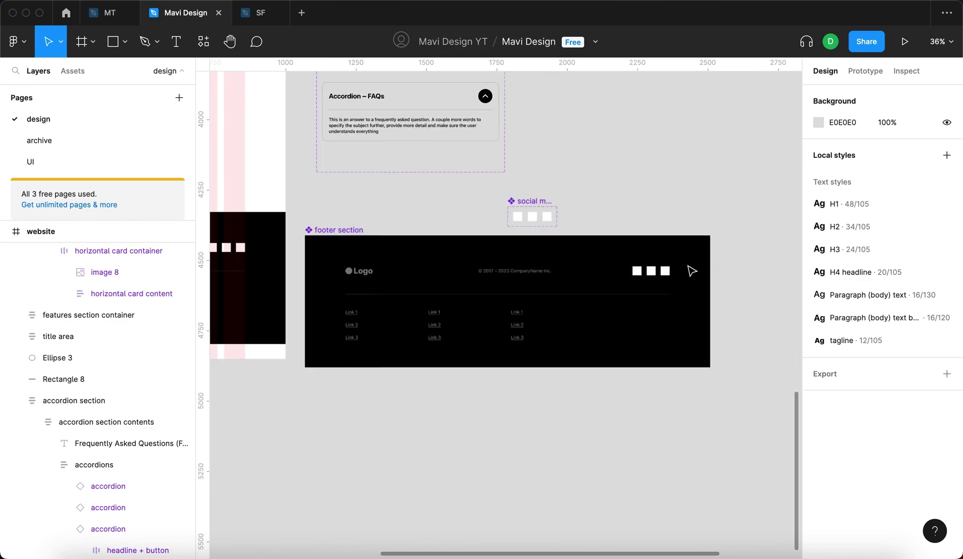
{"action": "left_click_drag", "start_coordinate": [327, 123], "coordinate": [670, 115]}
{"action": "left_click", "coordinate": [683, 103]}
{"action": "left_click", "coordinate": [523, 149]}
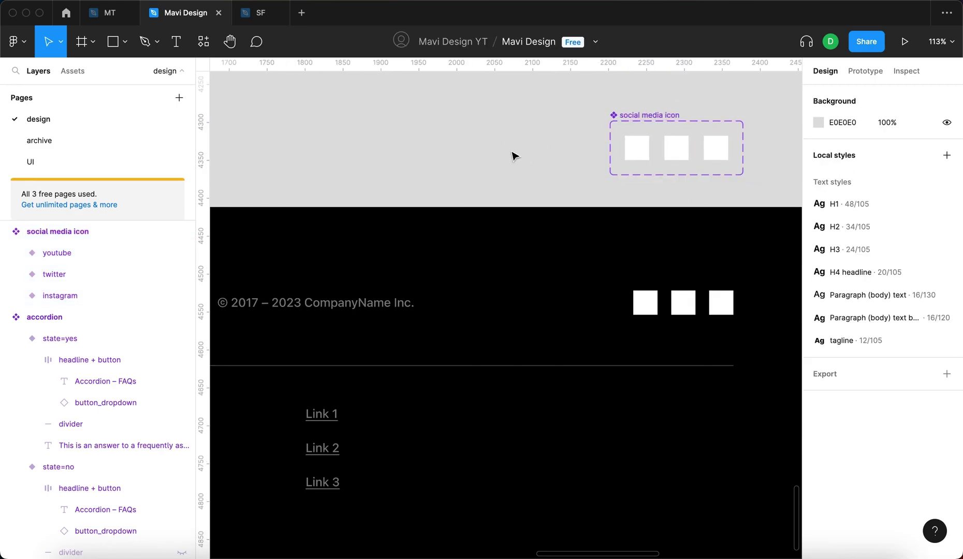
Step: Inspect the youtube, twitter and instagram variants in the social media icon component set
{"action": "scroll", "coordinate": [512, 153], "scroll_direction": "up", "scroll_amount": 5}
{"action": "scroll", "coordinate": [512, 153], "scroll_direction": "right", "scroll_amount": 1}
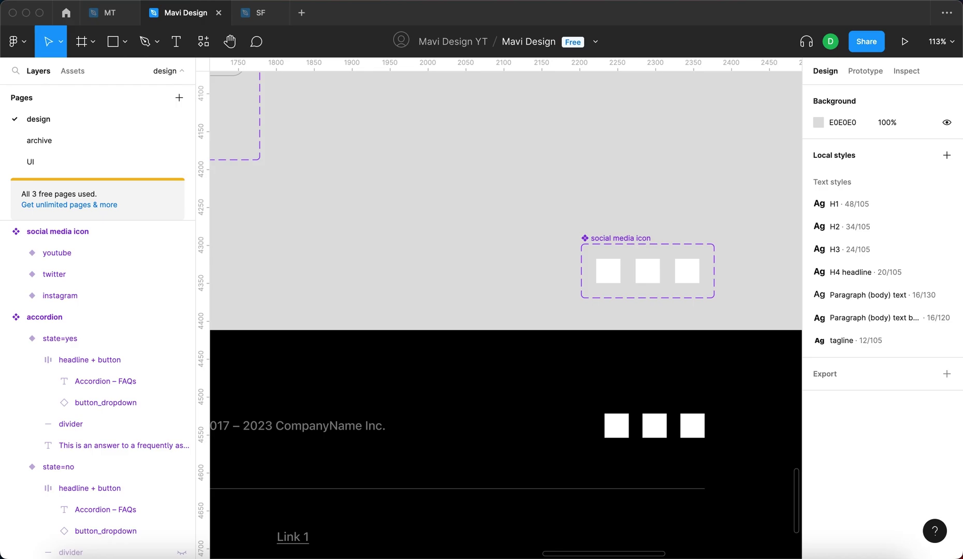
{"action": "left_click", "coordinate": [608, 272]}
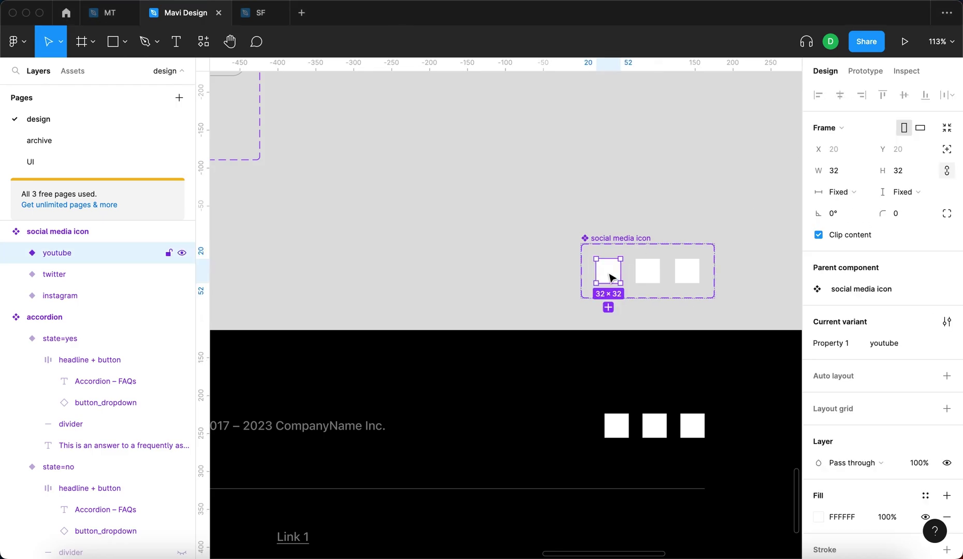
{"action": "left_click", "coordinate": [647, 270]}
{"action": "left_click", "coordinate": [606, 270]}
{"action": "left_click", "coordinate": [646, 269]}
{"action": "left_click", "coordinate": [699, 272]}
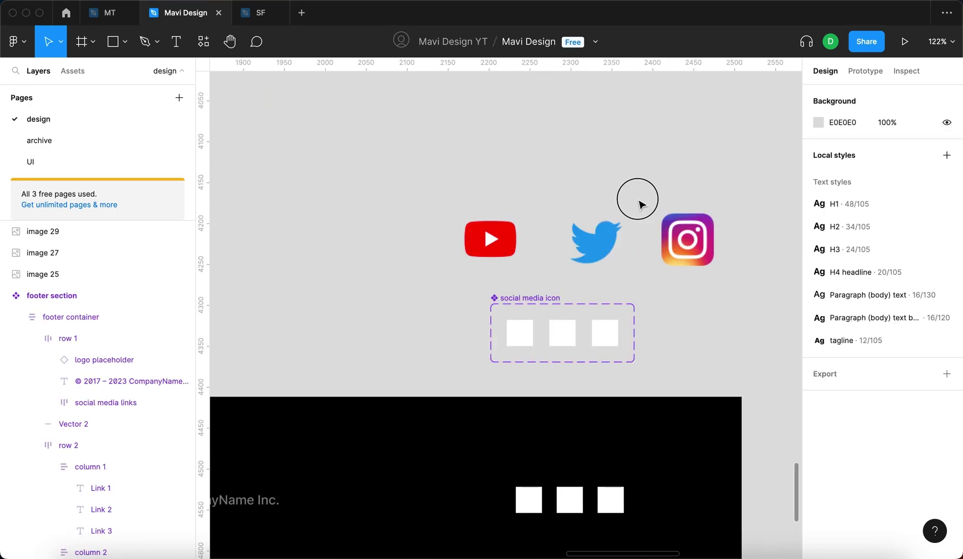
Step: Move the YouTube logo image slightly higher above the social media icon component set and undo the extra shift
{"action": "scroll", "coordinate": [673, 180], "scroll_direction": "down", "scroll_amount": 2}
{"action": "scroll", "coordinate": [673, 181], "scroll_direction": "right", "scroll_amount": 2}
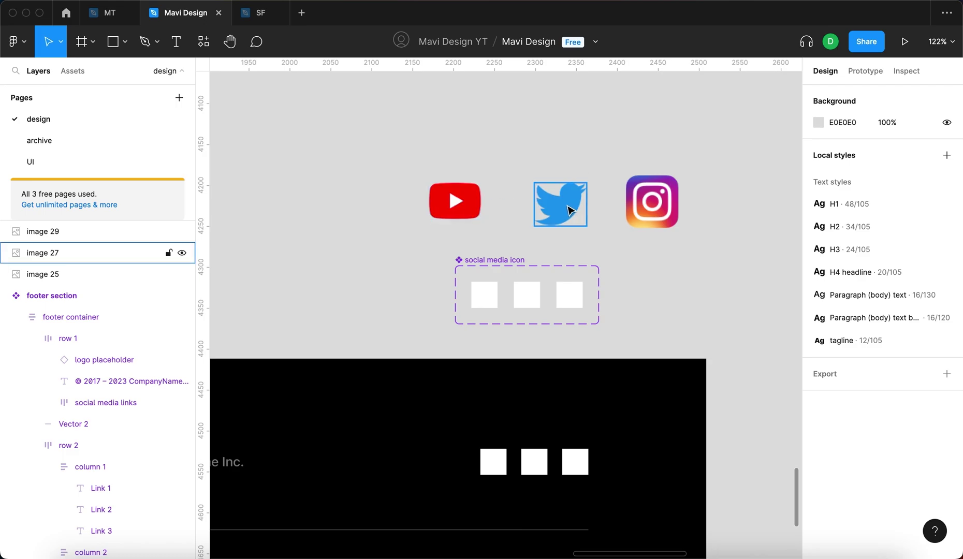
{"action": "left_click_drag", "start_coordinate": [430, 208], "coordinate": [460, 184]}
{"action": "left_click", "coordinate": [484, 209]}
{"action": "left_click", "coordinate": [525, 296]}
{"action": "left_click", "coordinate": [569, 302]}
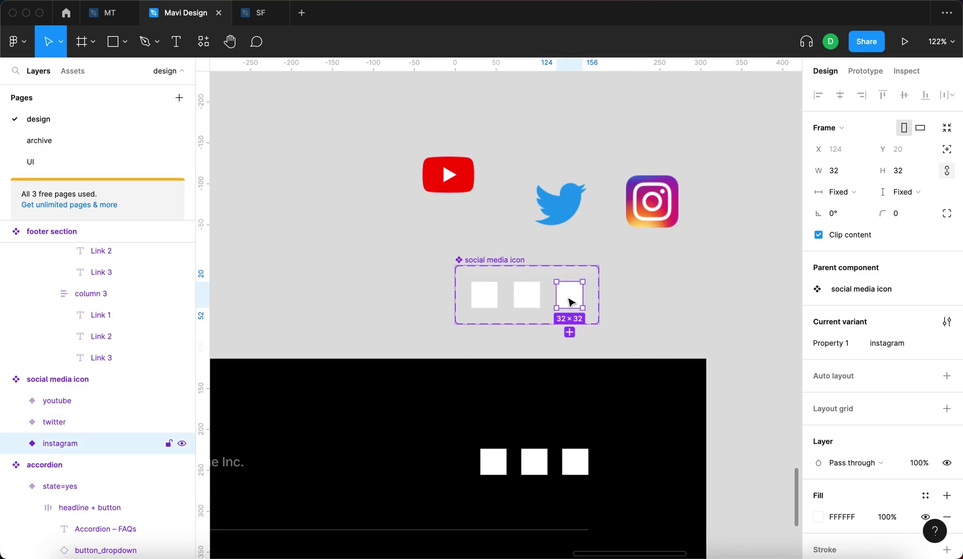
{"action": "left_click_drag", "start_coordinate": [449, 176], "coordinate": [448, 186]}
{"action": "key", "text": "super+z"}
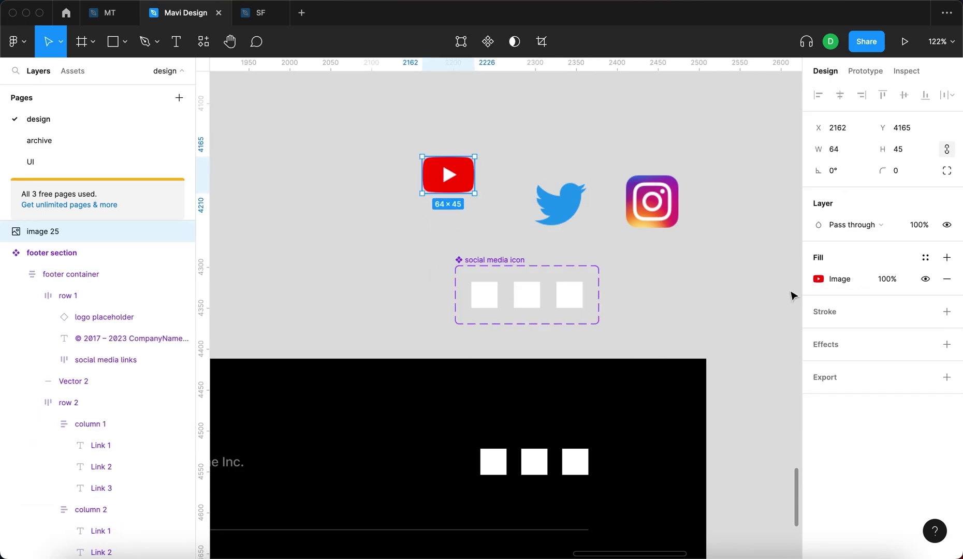
{"action": "left_click", "coordinate": [818, 280]}
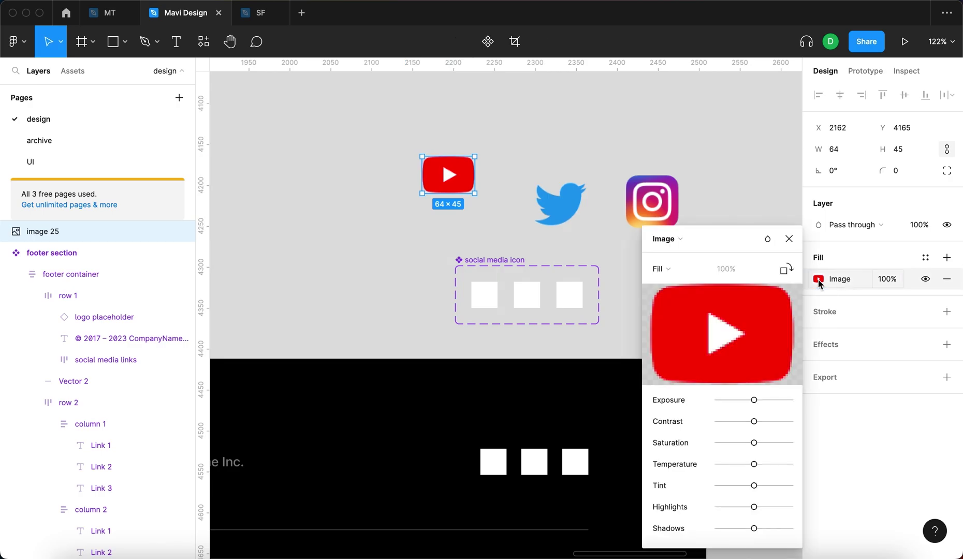
{"action": "left_click", "coordinate": [669, 271]}
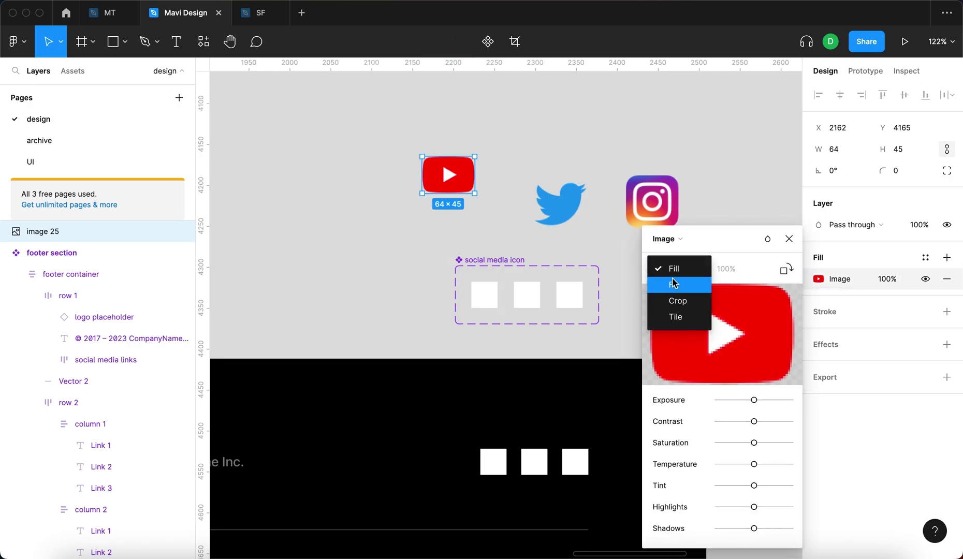
{"action": "left_click", "coordinate": [751, 247]}
{"action": "left_click", "coordinate": [788, 238]}
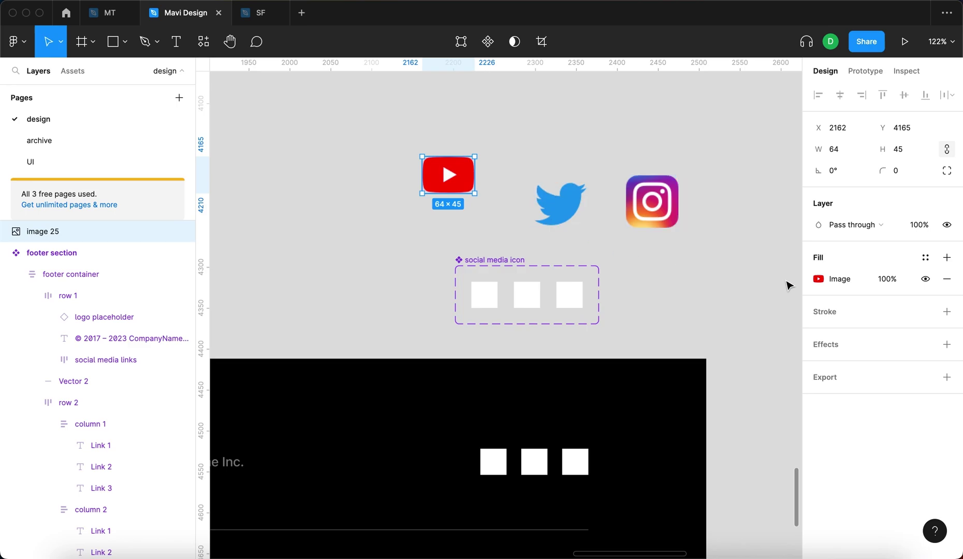
Step: Set the scaling mode of the YouTube logo's image fill to Fit
{"action": "left_click", "coordinate": [819, 280]}
{"action": "left_click", "coordinate": [669, 270]}
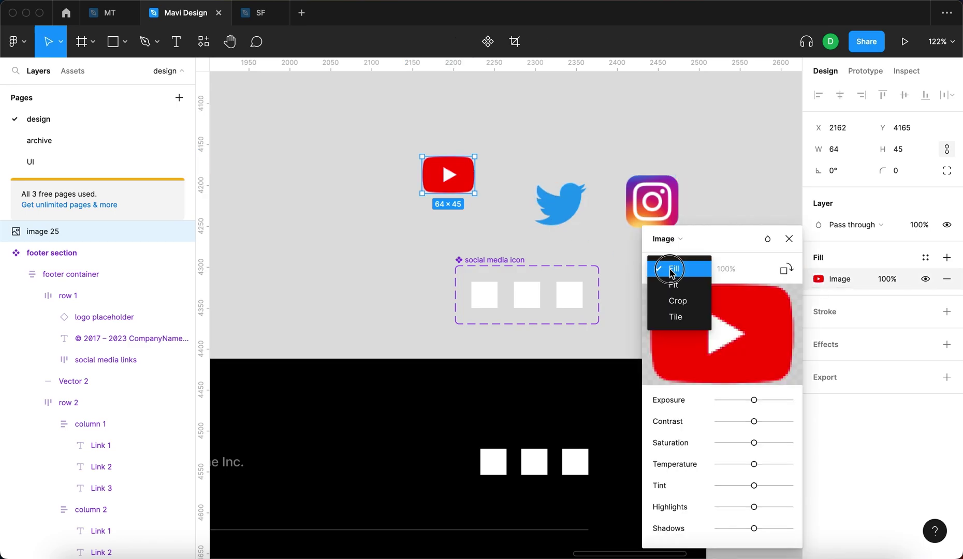
{"action": "left_click", "coordinate": [688, 292]}
Step: Resize the YouTube logo image to about 51 × 70 and reposition the YouTube and Twitter logos above the social media icon set
{"action": "left_click", "coordinate": [463, 187]}
{"action": "left_click_drag", "start_coordinate": [471, 190], "coordinate": [319, 202]}
{"action": "left_click", "coordinate": [358, 230]}
{"action": "left_click_drag", "start_coordinate": [587, 209], "coordinate": [553, 195]}
{"action": "left_click", "coordinate": [361, 207]}
{"action": "left_click_drag", "start_coordinate": [368, 213], "coordinate": [355, 228]}
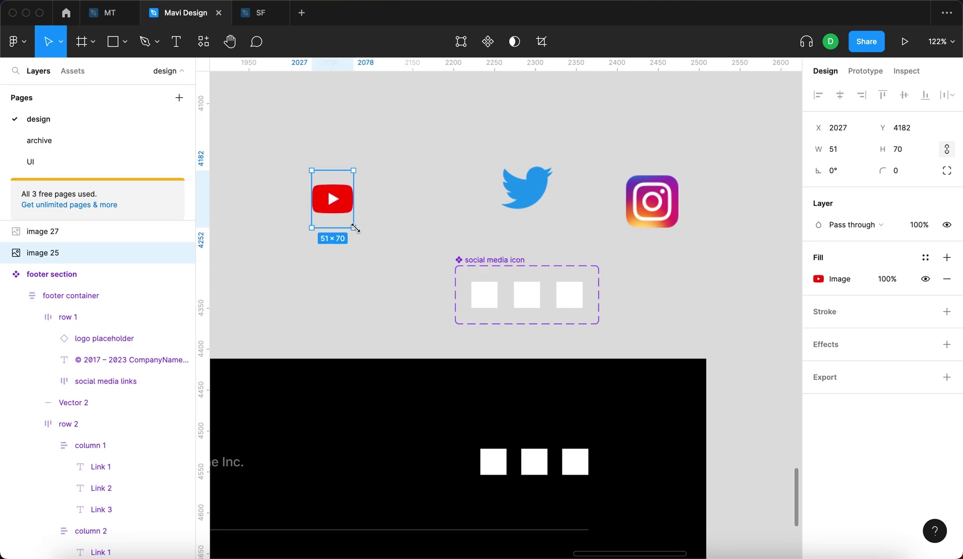
{"action": "left_click_drag", "start_coordinate": [349, 207], "coordinate": [448, 216]}
{"action": "left_click_drag", "start_coordinate": [553, 194], "coordinate": [581, 224]}
Step: Set the scaling mode of the Twitter and Instagram logos' image fills to Fit
{"action": "left_click", "coordinate": [819, 281]}
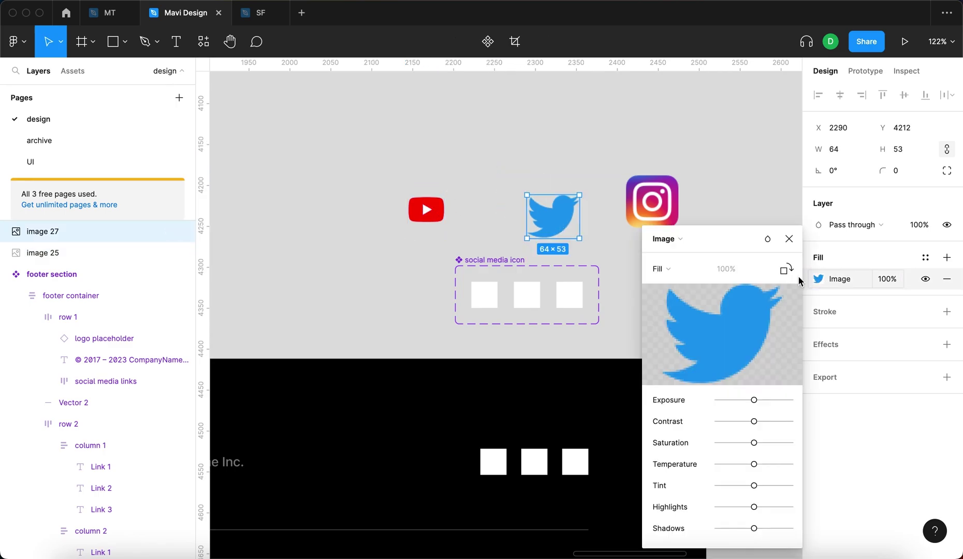
{"action": "left_click", "coordinate": [682, 270]}
{"action": "left_click", "coordinate": [653, 202]}
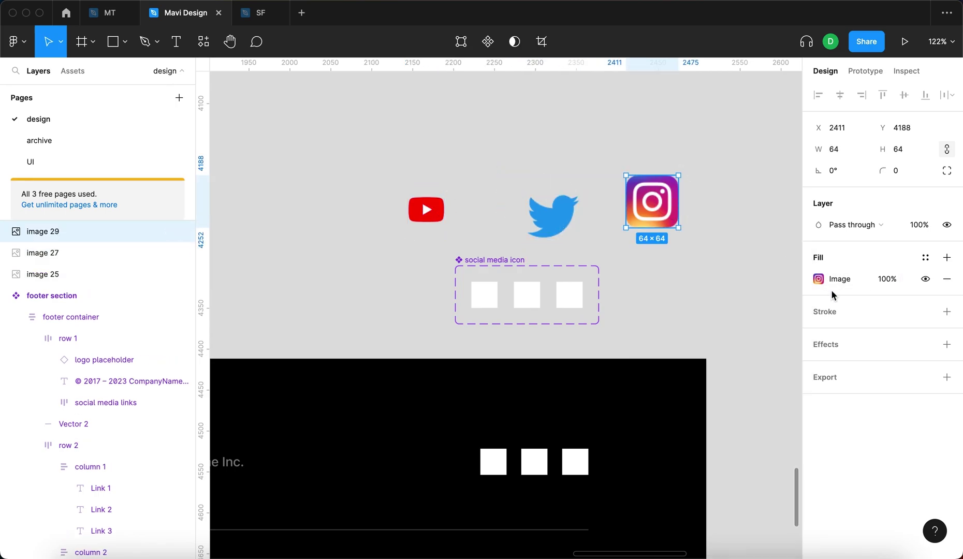
{"action": "left_click", "coordinate": [821, 279]}
{"action": "left_click", "coordinate": [682, 269]}
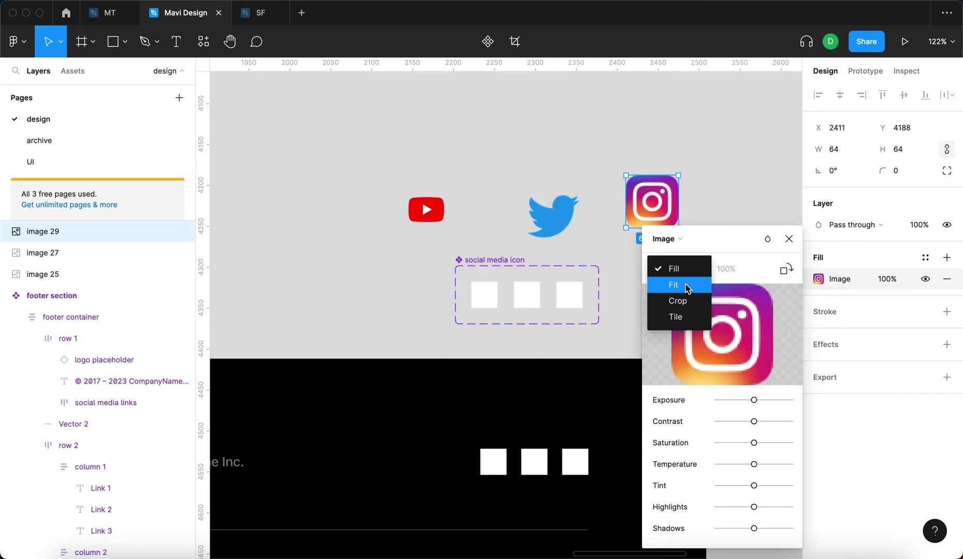
{"action": "left_click", "coordinate": [687, 285]}
Step: Move the Twitter logo to about X 2240, Y 4177 and set the width of all three logos to 32
{"action": "left_click_drag", "start_coordinate": [553, 218], "coordinate": [509, 189]}
{"action": "key", "text": "Escape"}
{"action": "left_click", "coordinate": [647, 213]}
{"action": "left_click_drag", "start_coordinate": [712, 130], "coordinate": [375, 254]}
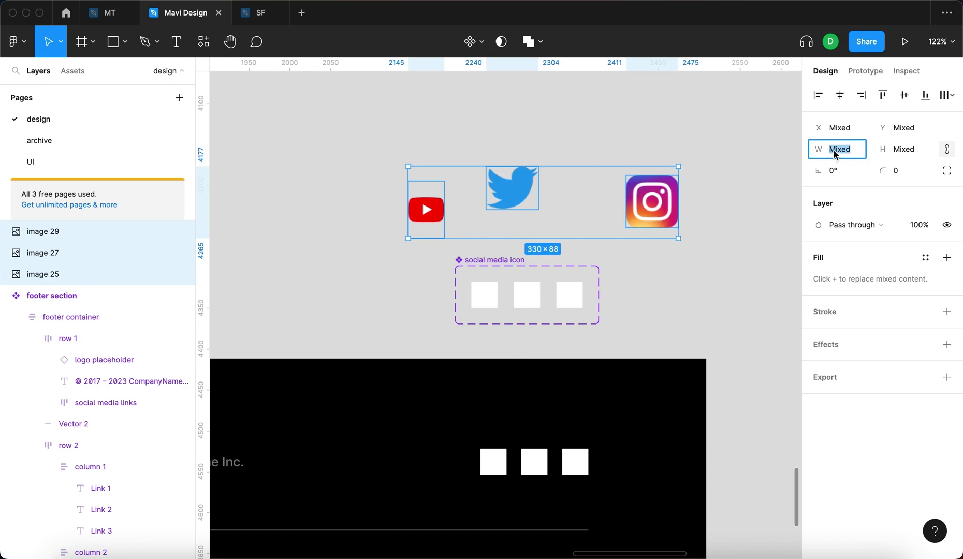
{"action": "type", "text": "32"}
Step: Try setting the height of all three logos to 32 and undo the change
{"action": "key", "text": "Tab"}
{"action": "type", "text": "32"}
{"action": "key", "text": "Return"}
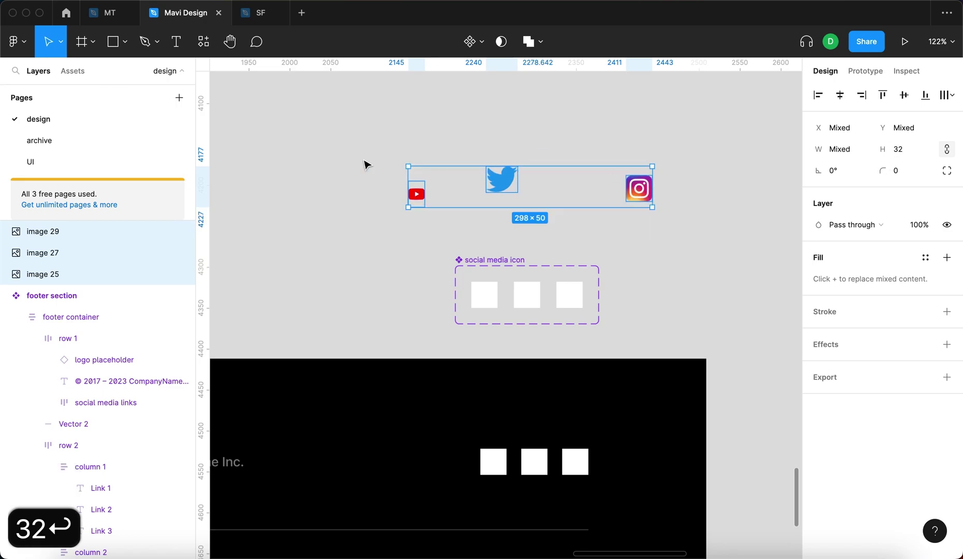
{"action": "left_click", "coordinate": [501, 180]}
{"action": "key", "text": "super+z"}
{"action": "key", "text": "super+z"}
{"action": "key", "text": "super+z"}
{"action": "key", "text": "super+z"}
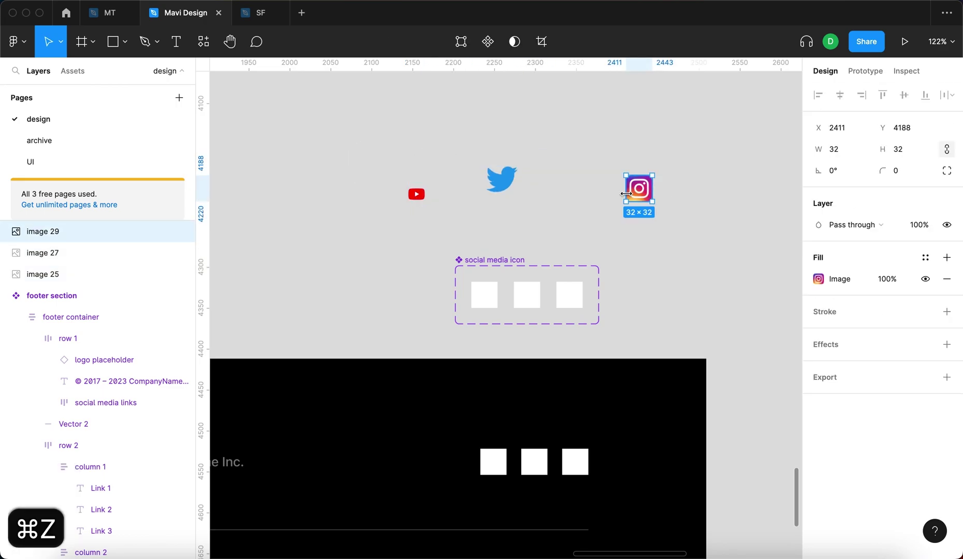
{"action": "key", "text": "super+z"}
Step: Set the YouTube logo's height to 32 without constraining its proportions
{"action": "left_click_drag", "start_coordinate": [359, 149], "coordinate": [693, 249]}
{"action": "left_click", "coordinate": [689, 163]}
{"action": "left_click", "coordinate": [421, 202]}
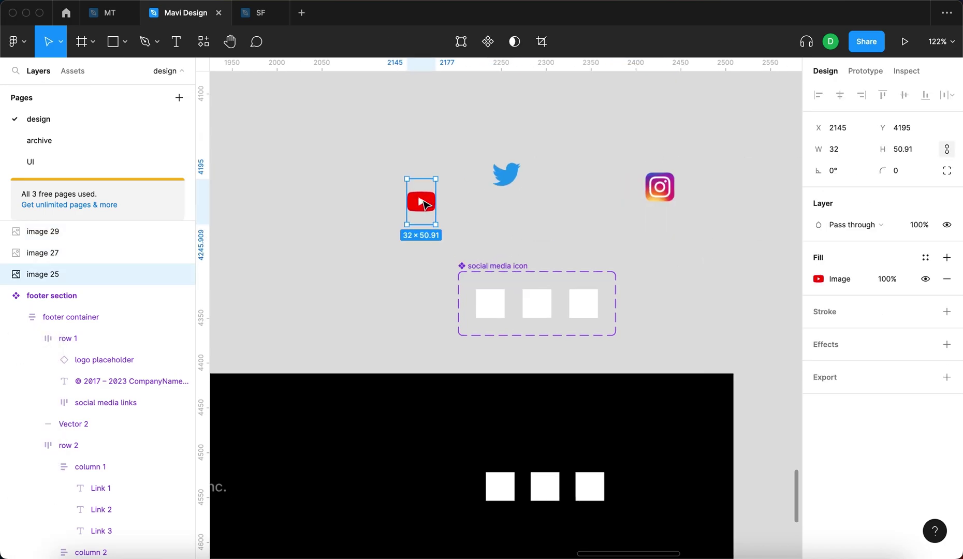
{"action": "scroll", "coordinate": [421, 212], "scroll_direction": "up", "scroll_amount": 5}
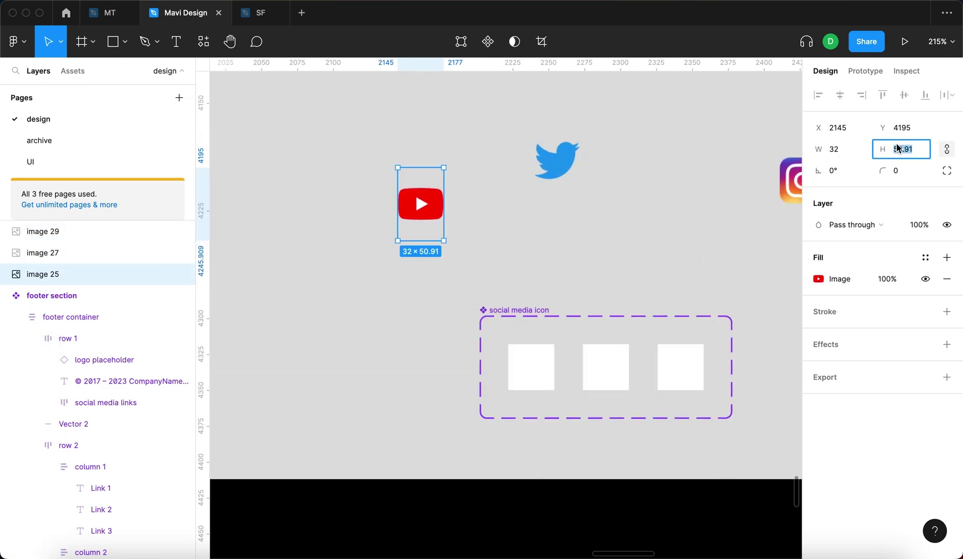
{"action": "type", "text": "32"}
{"action": "key", "text": "Return"}
Step: Unlock the Twitter logo's proportions and move the YouTube logo closer to the Twitter logo
{"action": "left_click", "coordinate": [43, 252]}
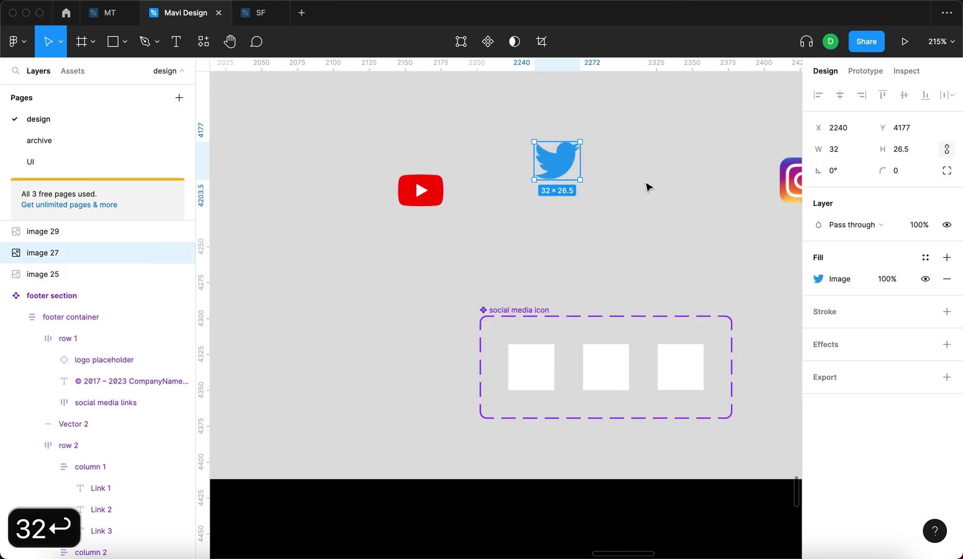
{"action": "scroll", "coordinate": [647, 187], "scroll_direction": "right", "scroll_amount": 3}
{"action": "left_click", "coordinate": [702, 171]}
{"action": "left_click", "coordinate": [513, 140]}
{"action": "left_click", "coordinate": [463, 174]}
{"action": "scroll", "coordinate": [488, 209], "scroll_direction": "left", "scroll_amount": 3}
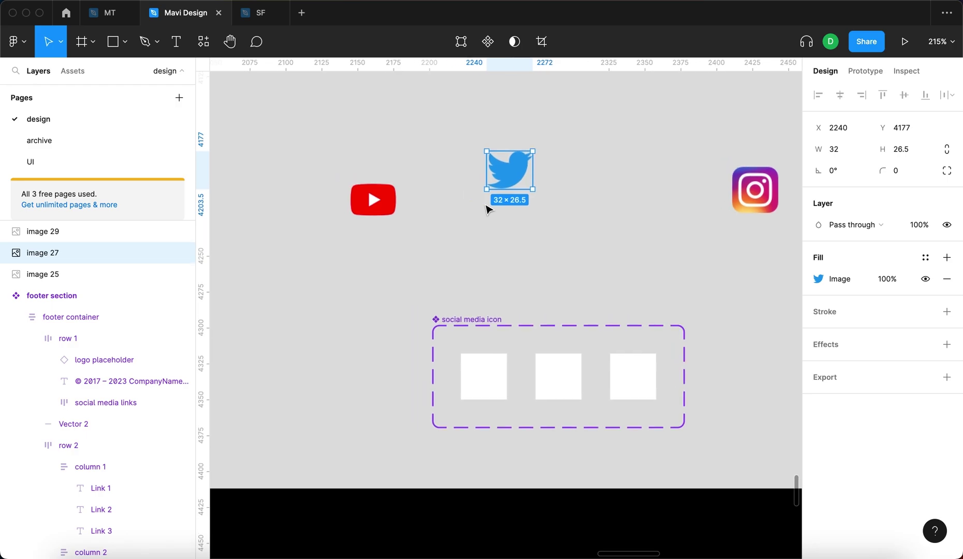
{"action": "scroll", "coordinate": [488, 208], "scroll_direction": "right", "scroll_amount": 4}
{"action": "left_click", "coordinate": [491, 211]}
{"action": "scroll", "coordinate": [490, 211], "scroll_direction": "down", "scroll_amount": 5, "text": "ctrl"}
{"action": "left_click", "coordinate": [402, 130]}
{"action": "left_click", "coordinate": [469, 97]}
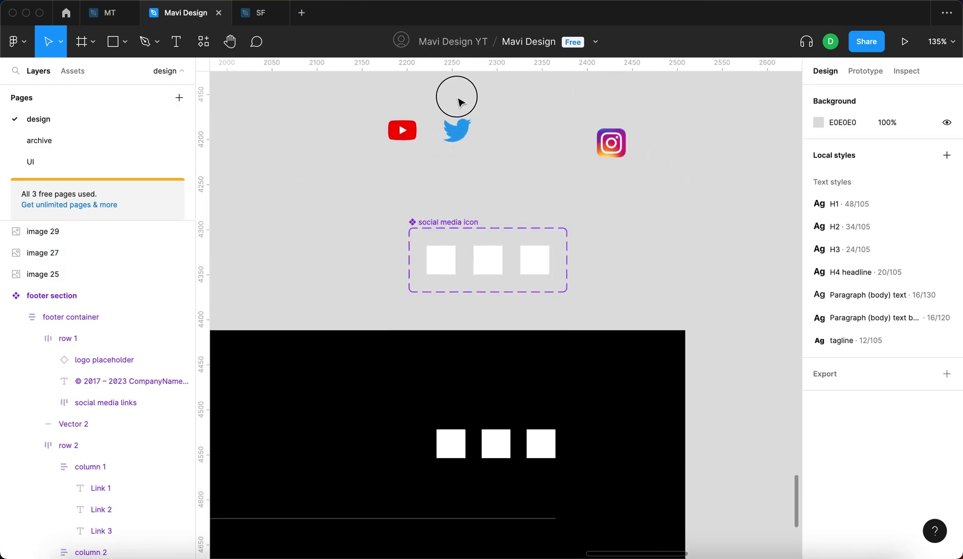
Step: Move all three logos together down and to the right, closer to the social media icon set
{"action": "left_click_drag", "start_coordinate": [367, 113], "coordinate": [673, 182]}
{"action": "left_click_drag", "start_coordinate": [463, 140], "coordinate": [493, 173]}
{"action": "left_click", "coordinate": [546, 172]}
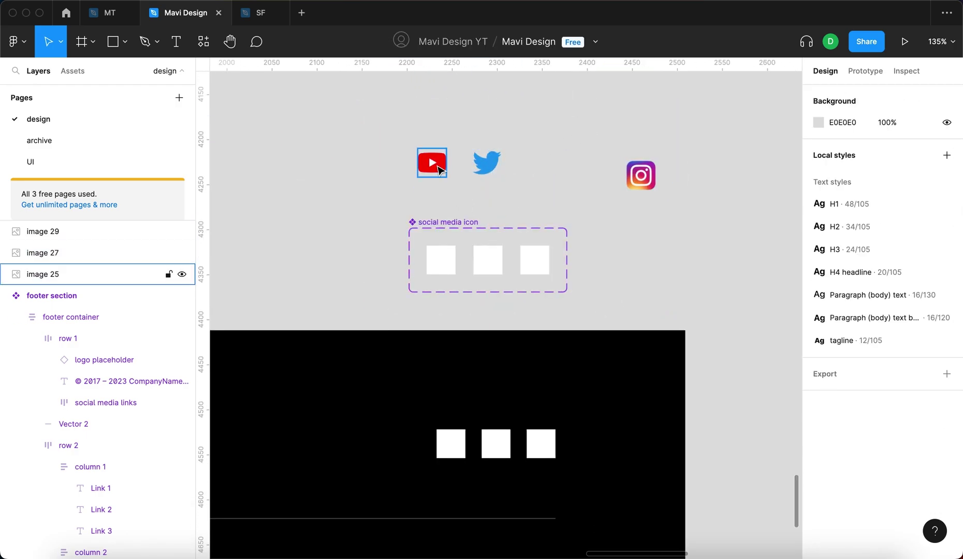
Step: Place the YouTube logo inside the youtube variant of the social media icon set, exactly covering its white square
{"action": "left_click", "coordinate": [437, 167]}
{"action": "scroll", "coordinate": [548, 251], "scroll_direction": "down", "scroll_amount": 5}
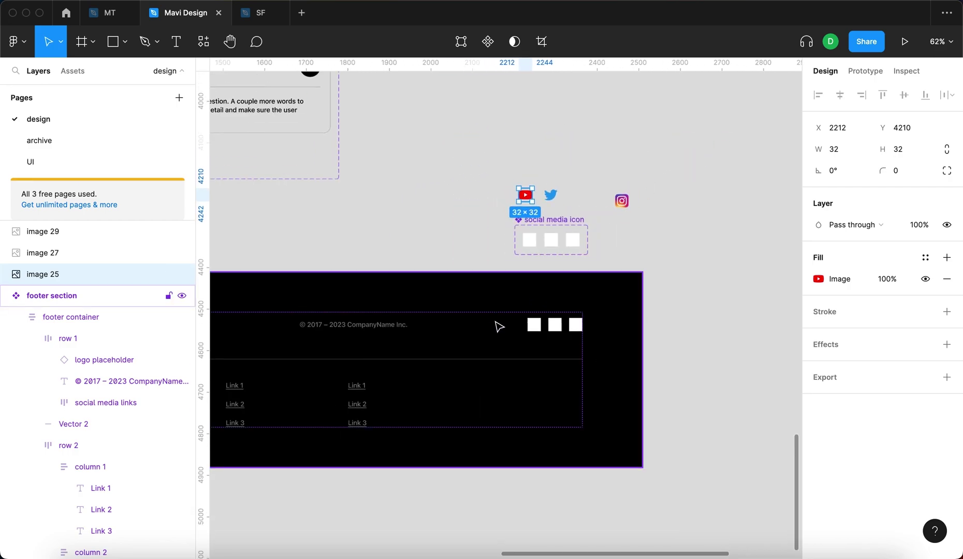
{"action": "scroll", "coordinate": [545, 346], "scroll_direction": "up", "scroll_amount": 6, "text": "ctrl"}
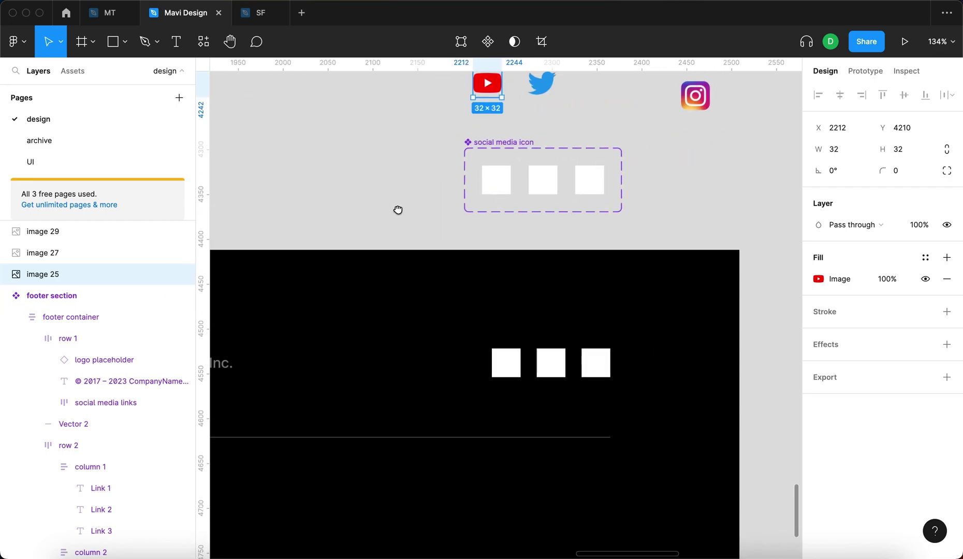
{"action": "left_click_drag", "start_coordinate": [480, 104], "coordinate": [489, 203]}
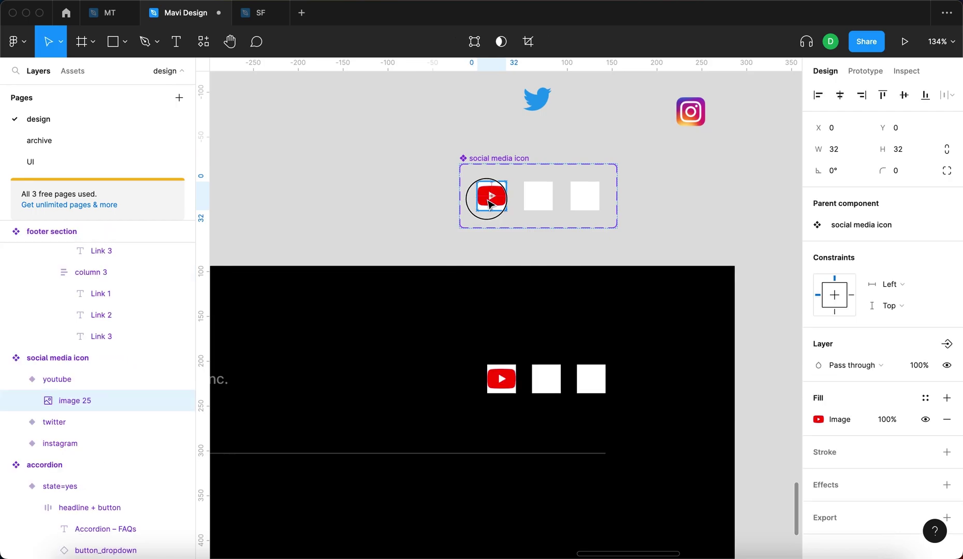
{"action": "left_click", "coordinate": [299, 168]}
Step: Place the Twitter logo inside the twitter variant and center it horizontally and vertically
{"action": "left_click_drag", "start_coordinate": [536, 109], "coordinate": [543, 195]}
{"action": "key", "text": "alt+h"}
{"action": "key", "text": "alt+v"}
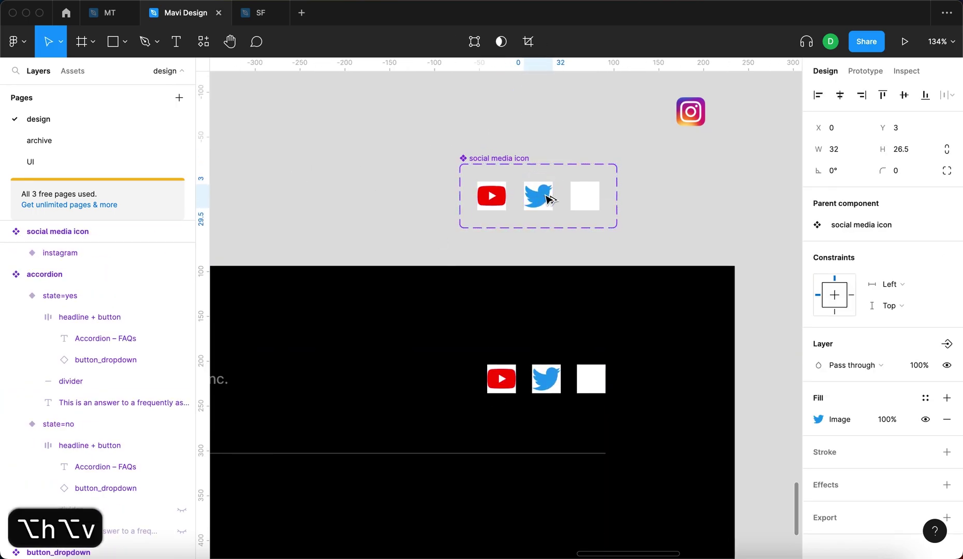
Step: Place the Instagram logo inside the instagram variant and center it horizontally and vertically
{"action": "left_click_drag", "start_coordinate": [693, 127], "coordinate": [591, 199]}
{"action": "key", "text": "alt+h"}
{"action": "key", "text": "alt+v"}
{"action": "left_click", "coordinate": [616, 175]}
Step: Move the social media icon set to about X 2207, Y 4270 and hide the white fill of its three variants
{"action": "left_click", "coordinate": [498, 165]}
{"action": "left_click_drag", "start_coordinate": [496, 160], "coordinate": [501, 135]}
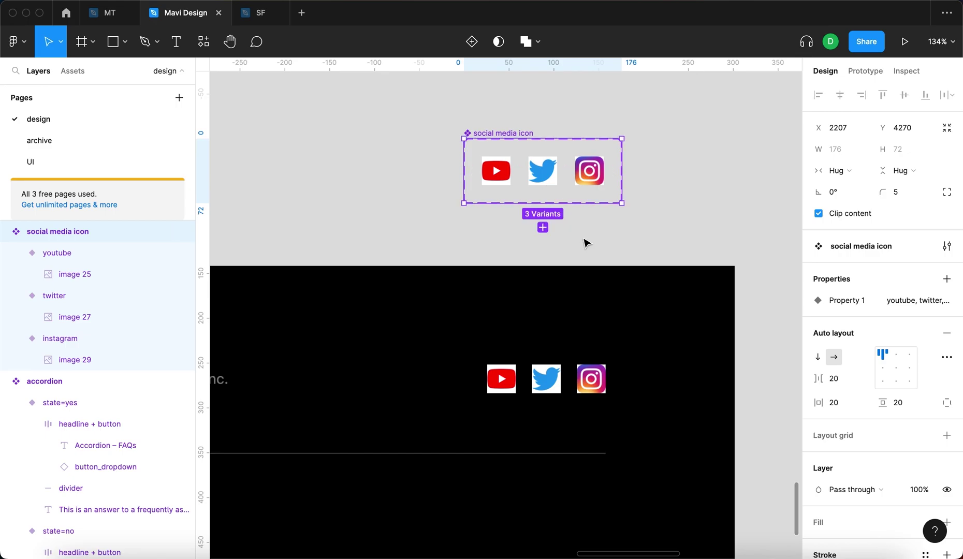
{"action": "key", "text": "Return"}
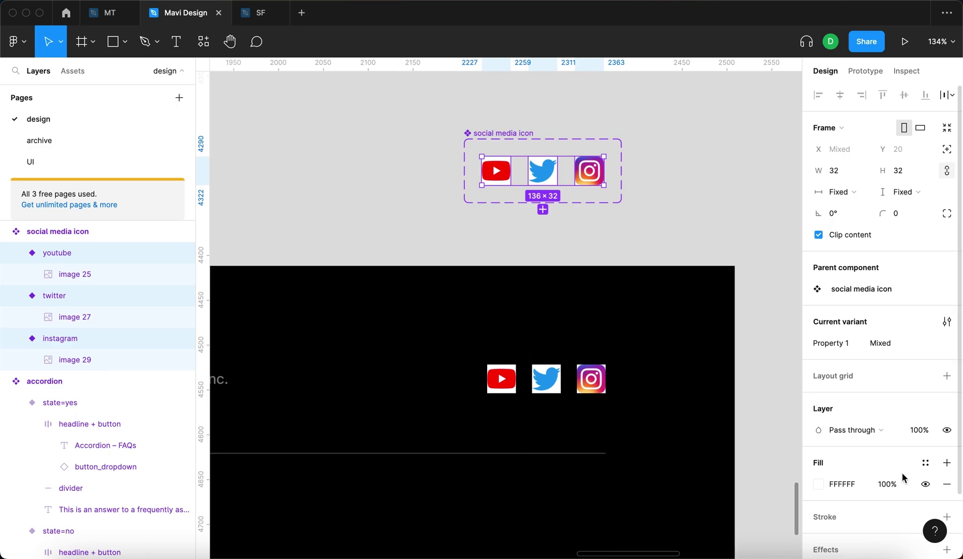
{"action": "left_click", "coordinate": [924, 486]}
{"action": "left_click", "coordinate": [759, 307]}
Step: Set the spacing between the icons in the footer's social media links frame to 20
{"action": "scroll", "coordinate": [759, 307], "scroll_direction": "down", "scroll_amount": 5}
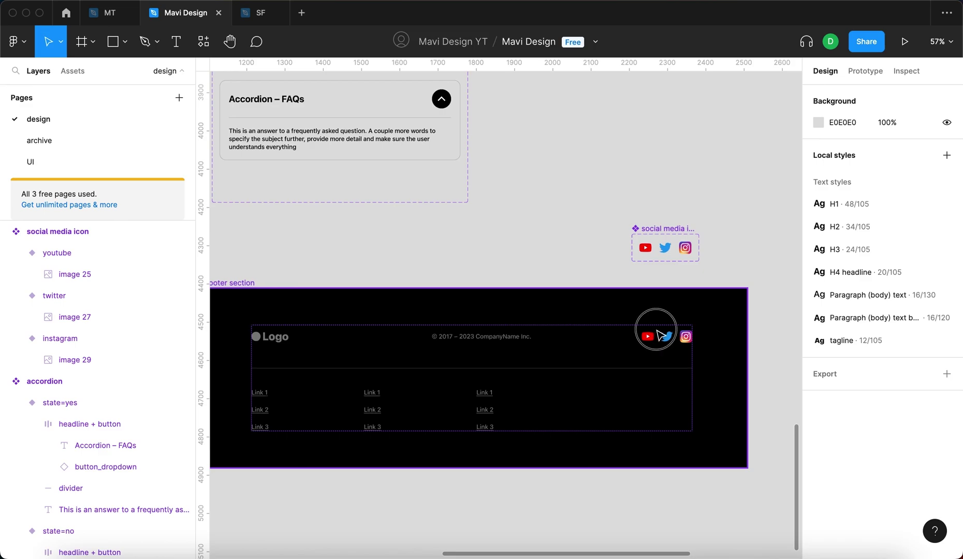
{"action": "left_click", "coordinate": [659, 337]}
{"action": "scroll", "coordinate": [658, 336], "scroll_direction": "up", "scroll_amount": 3}
{"action": "scroll", "coordinate": [658, 335], "scroll_direction": "up", "scroll_amount": 2}
{"action": "left_click", "coordinate": [578, 201]}
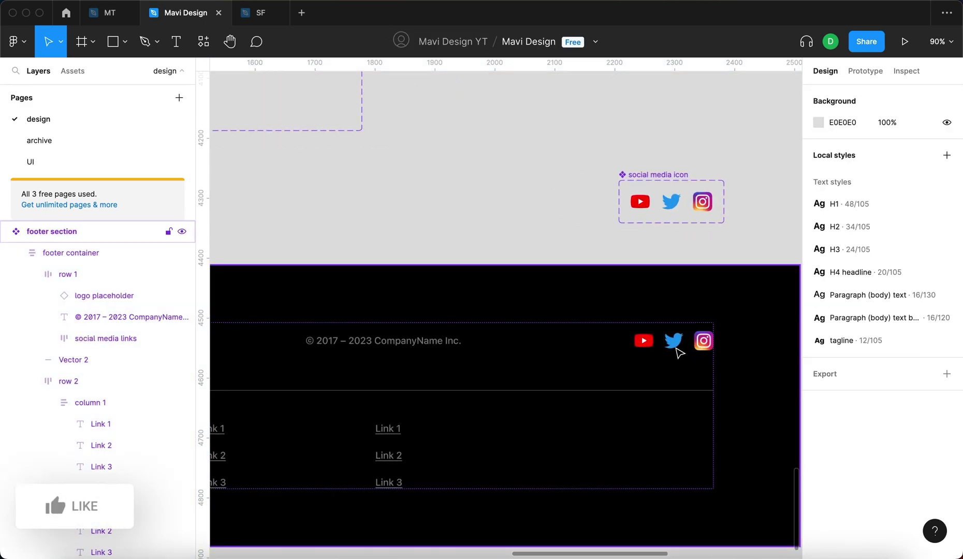
{"action": "scroll", "coordinate": [675, 352], "scroll_direction": "down", "scroll_amount": 4}
{"action": "scroll", "coordinate": [532, 181], "scroll_direction": "right", "scroll_amount": 3}
{"action": "double_click", "coordinate": [683, 253]}
{"action": "left_click", "coordinate": [683, 254]}
{"action": "left_click", "coordinate": [683, 253]}
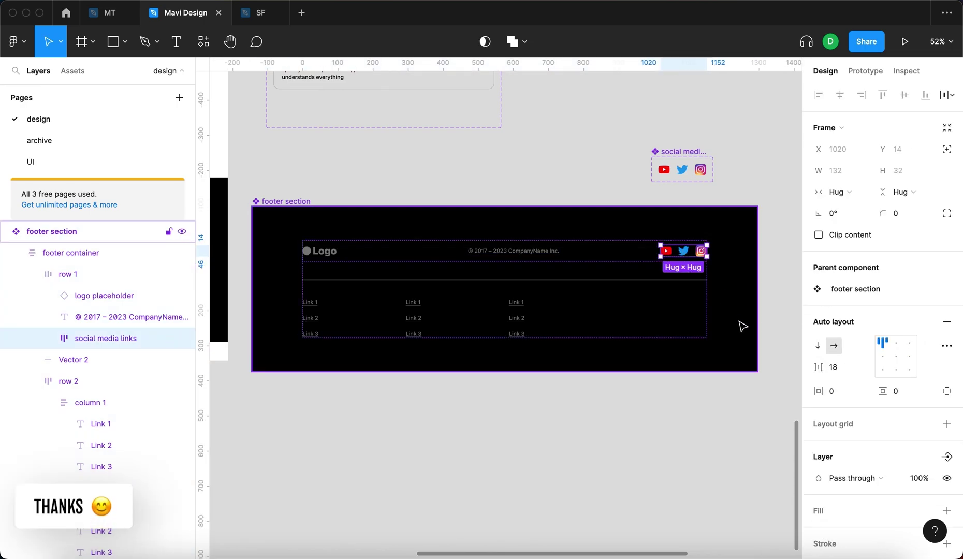
{"action": "type", "text": "20"}
{"action": "key", "text": "Return"}
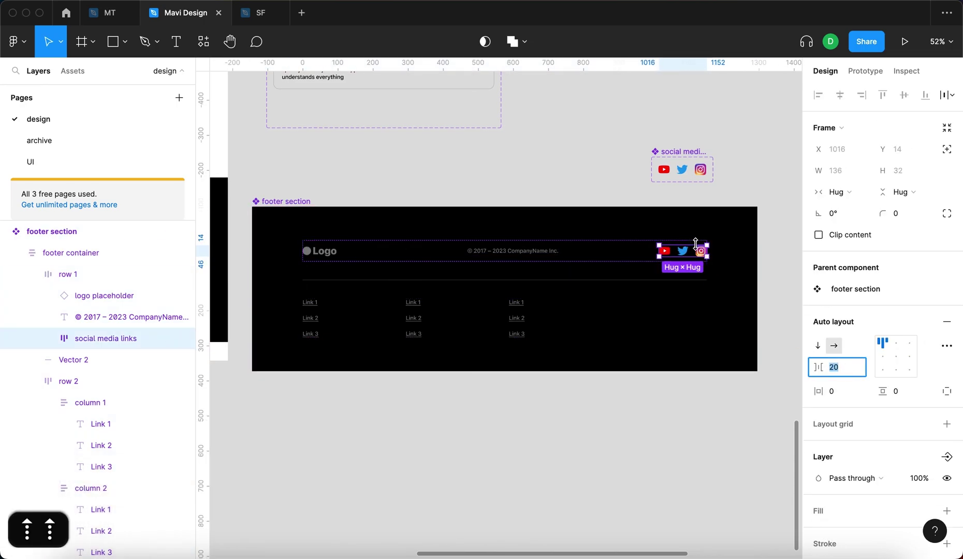
Step: Increase the spacing between the footer's social media icons to 27
{"action": "scroll", "coordinate": [695, 243], "scroll_direction": "up", "scroll_amount": 5}
{"action": "key", "text": "Up"}
{"action": "key", "text": "Up"}
{"action": "key", "text": "Up"}
{"action": "key", "text": "Up"}
{"action": "key", "text": "Up"}
{"action": "key", "text": "Up"}
{"action": "key", "text": "Up"}
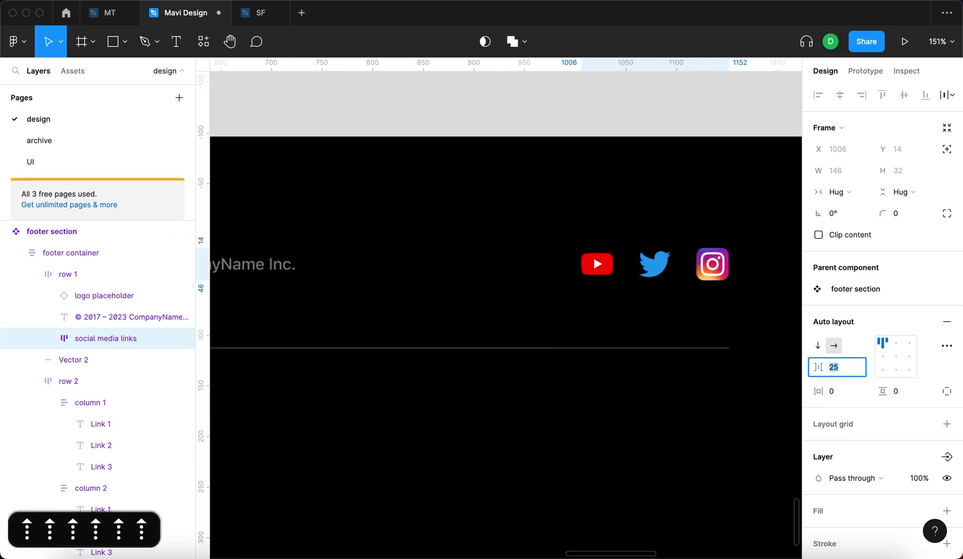
{"action": "scroll", "coordinate": [525, 326], "scroll_direction": "down", "scroll_amount": 5}
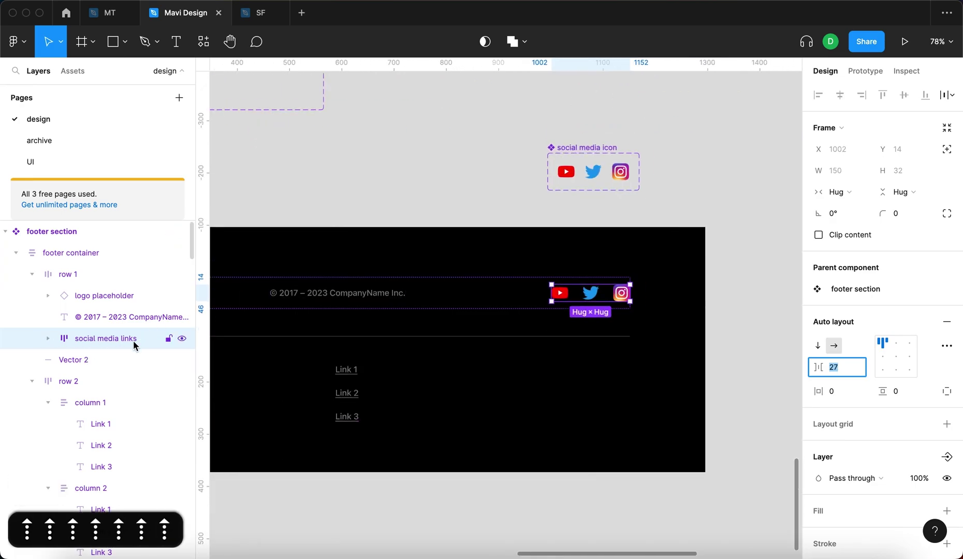
Step: Try wider and narrower spacings between the footer's social media icons and settle on 32
{"action": "key", "text": "shift+Up"}
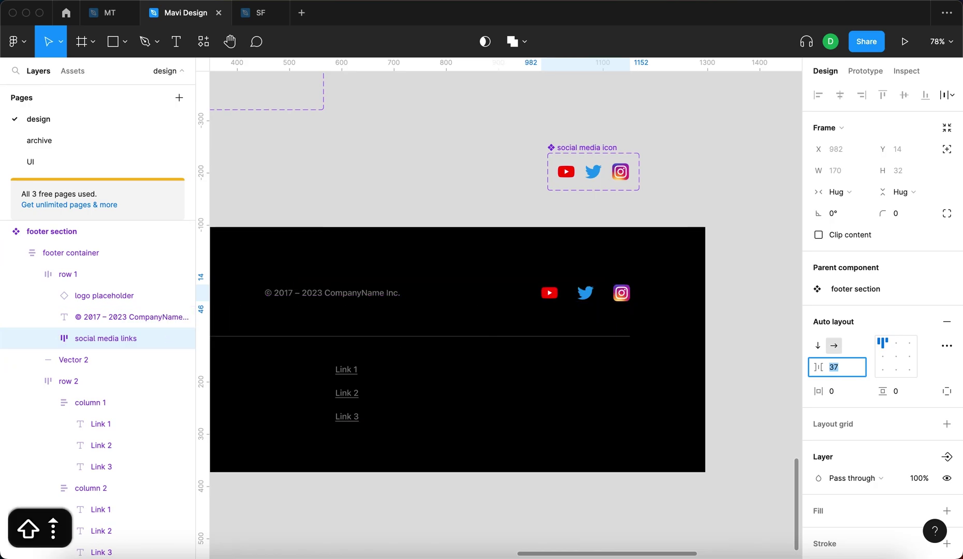
{"action": "key", "text": "shift+Up"}
{"action": "key", "text": "shift+Up"}
{"action": "key", "text": "shift+Down"}
{"action": "key", "text": "shift+Down"}
{"action": "key", "text": "shift+Down"}
{"action": "key", "text": "shift+Down"}
{"action": "key", "text": "shift+Up"}
{"action": "key", "text": "shift+Up"}
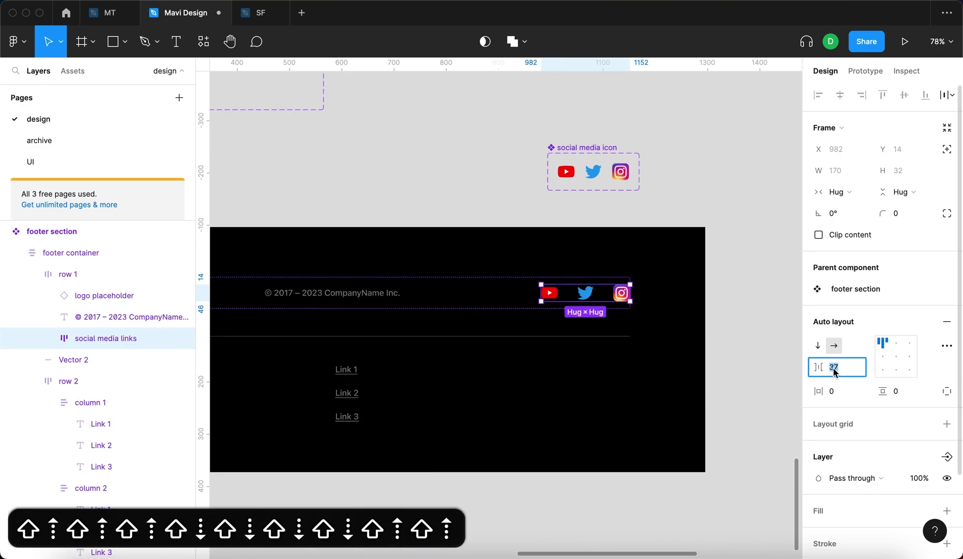
{"action": "key", "text": "shift+Down"}
{"action": "key", "text": "shift+Up"}
{"action": "key", "text": "shift+Up"}
{"action": "key", "text": "Down"}
{"action": "key", "text": "Down"}
{"action": "key", "text": "shift+Down"}
{"action": "key", "text": "shift+Down"}
{"action": "key", "text": "Up"}
{"action": "key", "text": "Up"}
{"action": "key", "text": "Up"}
{"action": "key", "text": "Up"}
{"action": "key", "text": "Up"}
{"action": "key", "text": "Up"}
{"action": "key", "text": "Up"}
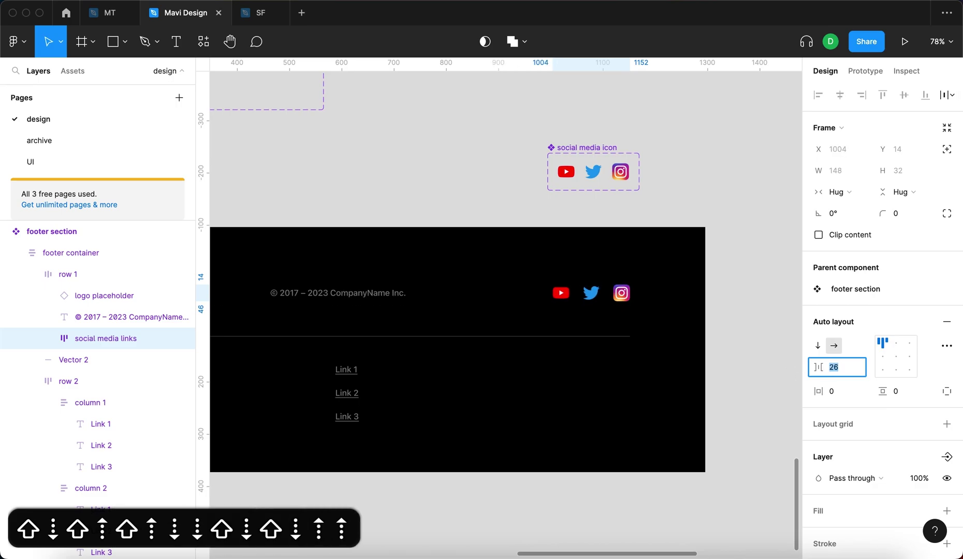
{"action": "key", "text": "Return"}
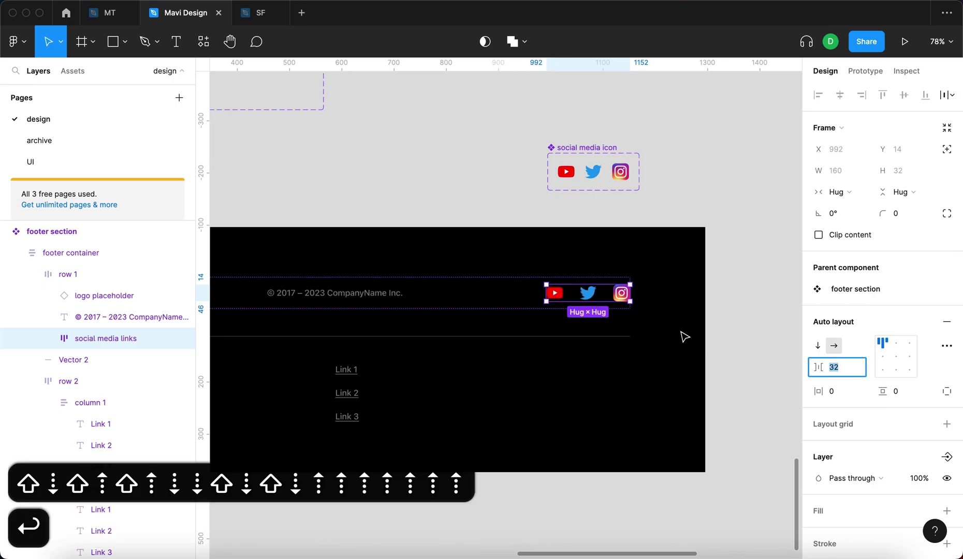
{"action": "left_click", "coordinate": [735, 344]}
Step: Examine the footer component with its new social media icons and its instance on the page
{"action": "scroll", "coordinate": [730, 344], "scroll_direction": "down", "scroll_amount": 5}
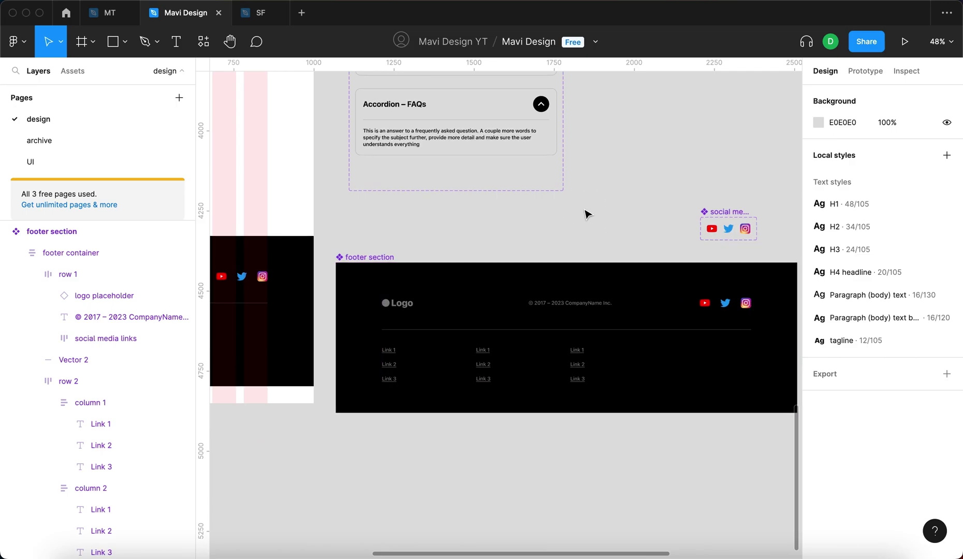
{"action": "scroll", "coordinate": [586, 214], "scroll_direction": "left", "scroll_amount": 5}
{"action": "scroll", "coordinate": [587, 214], "scroll_direction": "right", "scroll_amount": 6}
{"action": "scroll", "coordinate": [587, 214], "scroll_direction": "left", "scroll_amount": 5}
{"action": "scroll", "coordinate": [586, 213], "scroll_direction": "right", "scroll_amount": 6}
{"action": "left_click", "coordinate": [393, 290]}
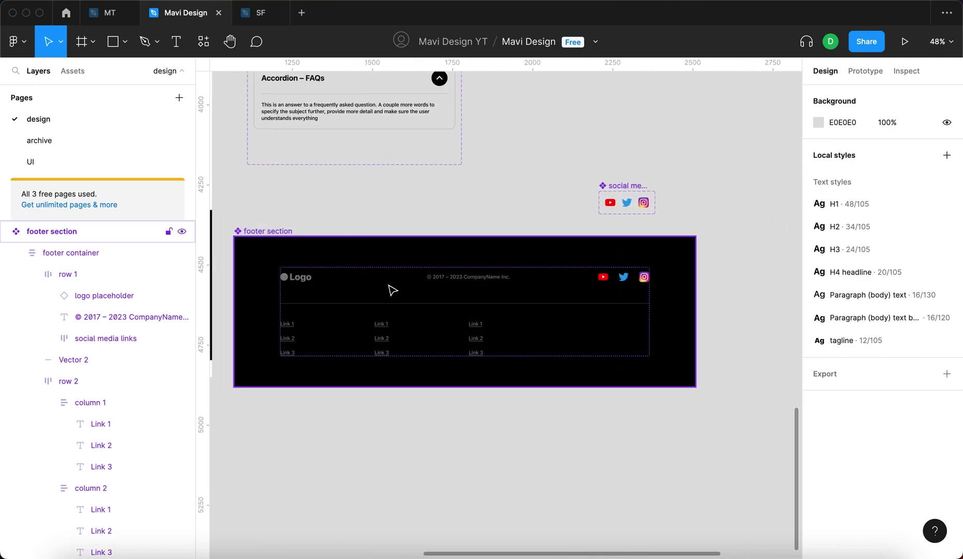
{"action": "scroll", "coordinate": [393, 290], "scroll_direction": "up", "scroll_amount": 3}
{"action": "key", "text": "super+grave"}
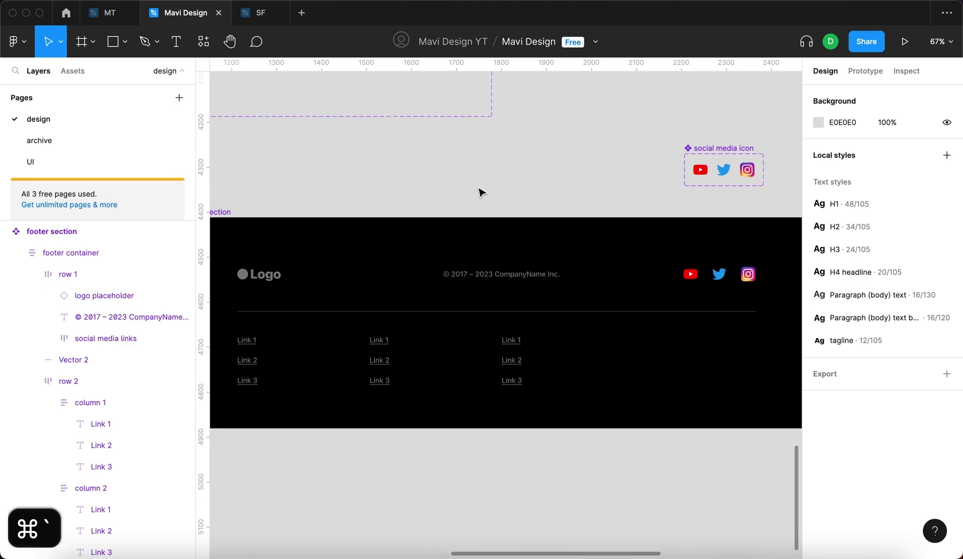
{"action": "scroll", "coordinate": [479, 193], "scroll_direction": "down", "scroll_amount": 1}
{"action": "scroll", "coordinate": [480, 192], "scroll_direction": "down", "scroll_amount": 2}
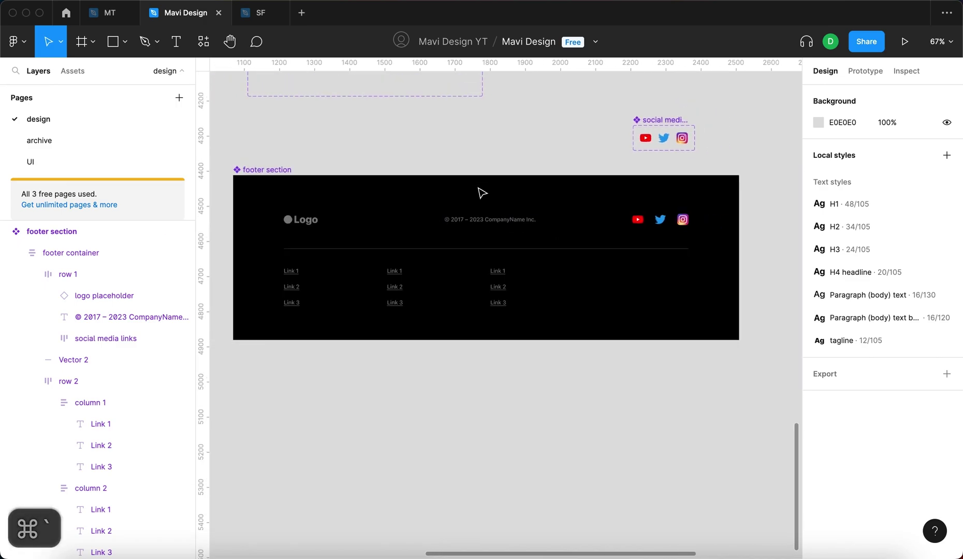
{"action": "scroll", "coordinate": [482, 193], "scroll_direction": "up", "scroll_amount": 1}
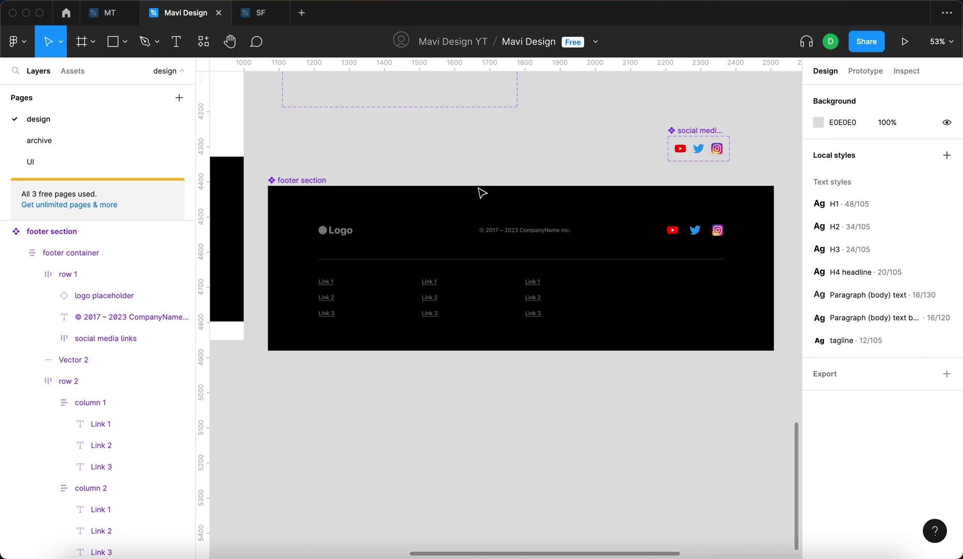
Step: Set the white fill opacity of the footer component's copyright text to 100%
{"action": "left_click", "coordinate": [525, 232]}
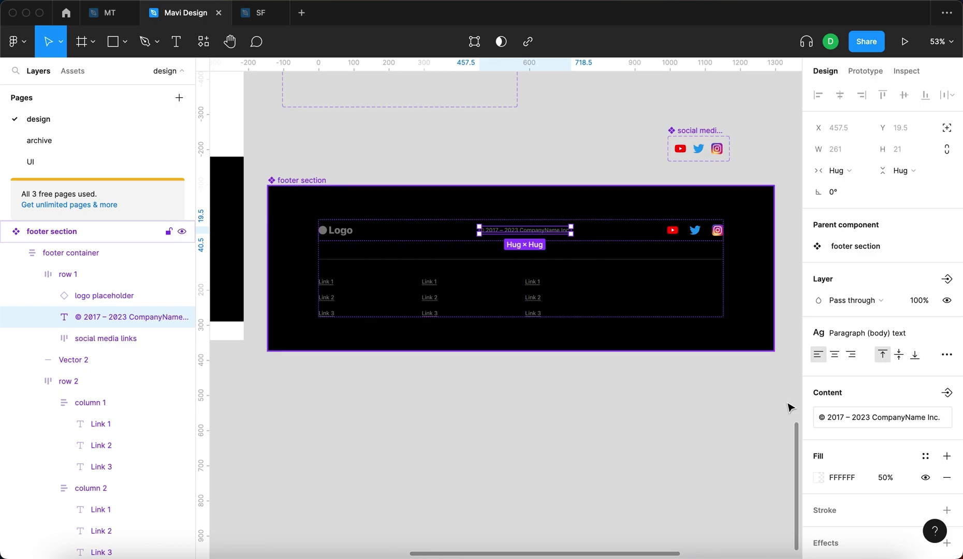
{"action": "type", "text": "100"}
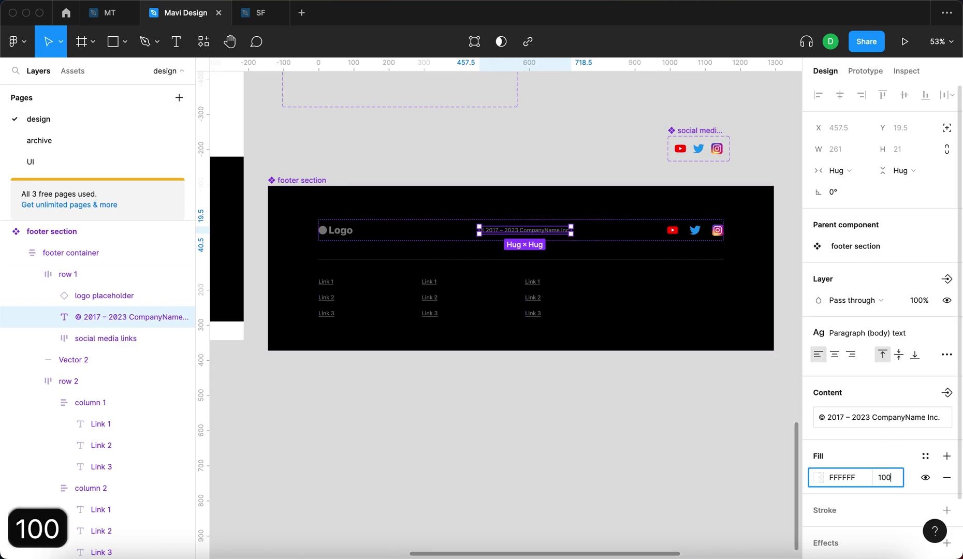
{"action": "key", "text": "Return"}
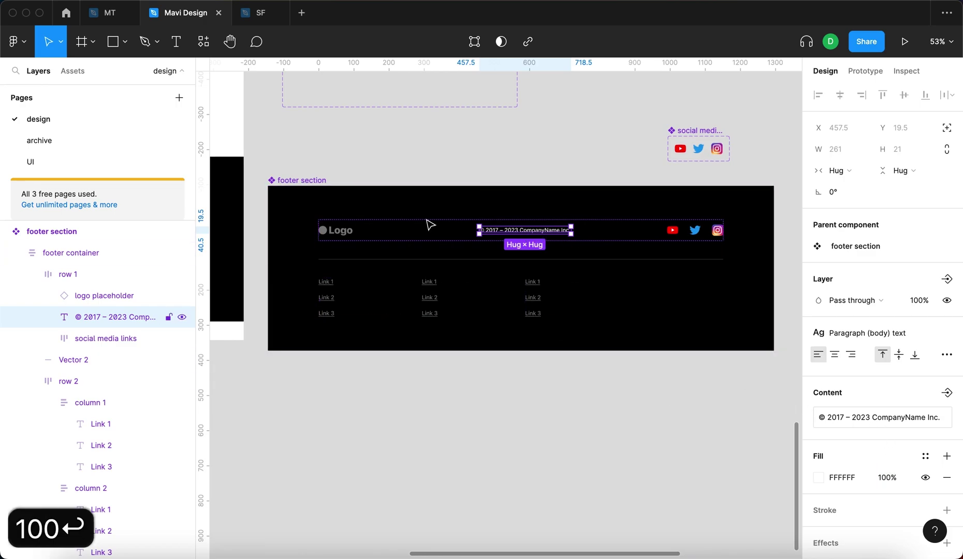
Step: Set the layer opacity of the footer component's logo placeholder to 100%
{"action": "left_click", "coordinate": [355, 234]}
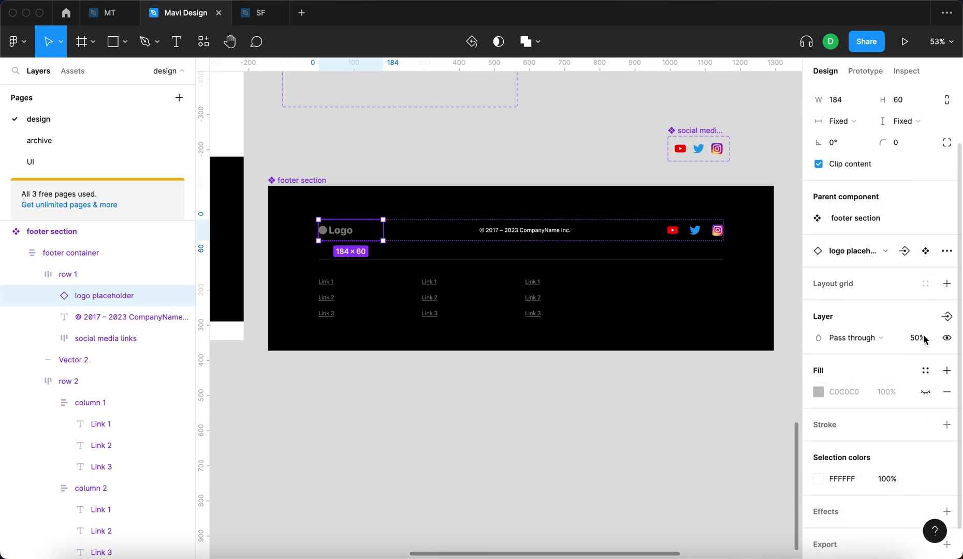
{"action": "left_click", "coordinate": [922, 338]}
{"action": "type", "text": "100"}
{"action": "type", "text": "0"}
{"action": "key", "text": "BackSpace"}
{"action": "key", "text": "Return"}
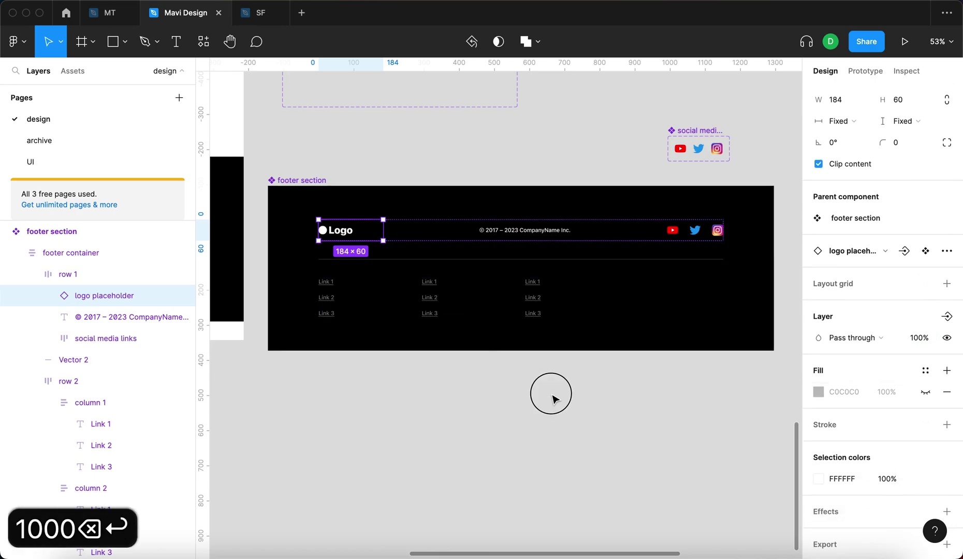
{"action": "left_click", "coordinate": [555, 400]}
Step: Examine the contrast of the footer component's logo and copyright text against the link columns
{"action": "scroll", "coordinate": [486, 297], "scroll_direction": "right", "scroll_amount": 1}
{"action": "left_click", "coordinate": [485, 297]}
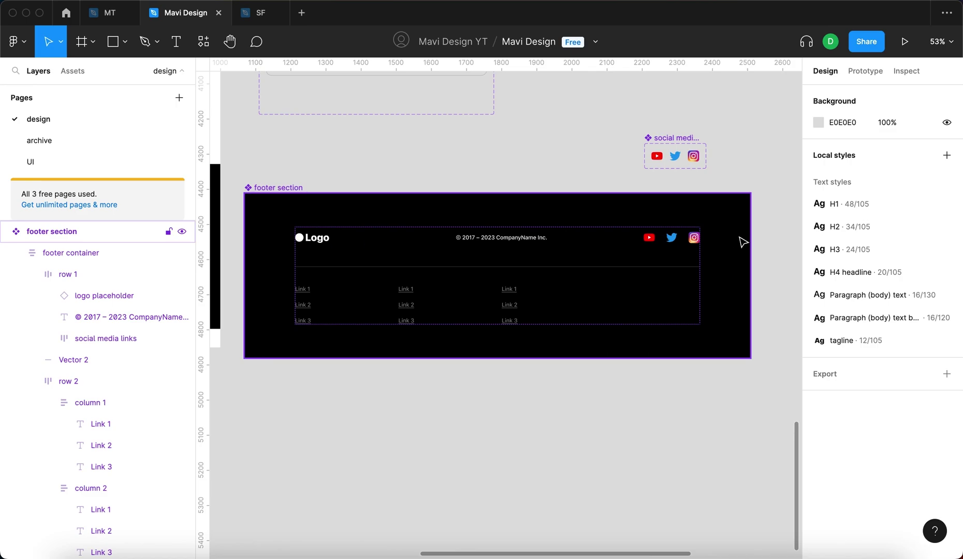
{"action": "left_click", "coordinate": [483, 450]}
{"action": "scroll", "coordinate": [484, 451], "scroll_direction": "down", "scroll_amount": 3}
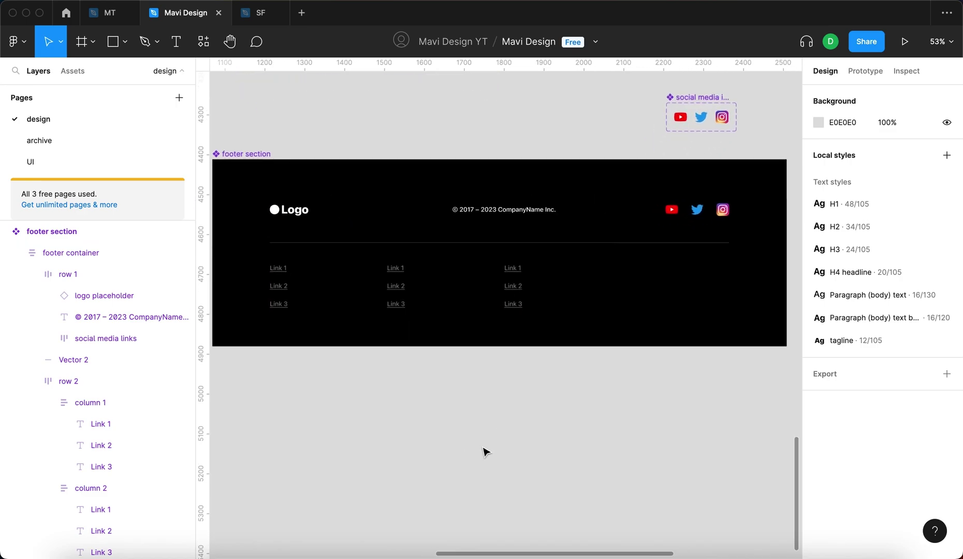
{"action": "scroll", "coordinate": [484, 451], "scroll_direction": "up", "scroll_amount": 5}
{"action": "scroll", "coordinate": [484, 452], "scroll_direction": "down", "scroll_amount": 3}
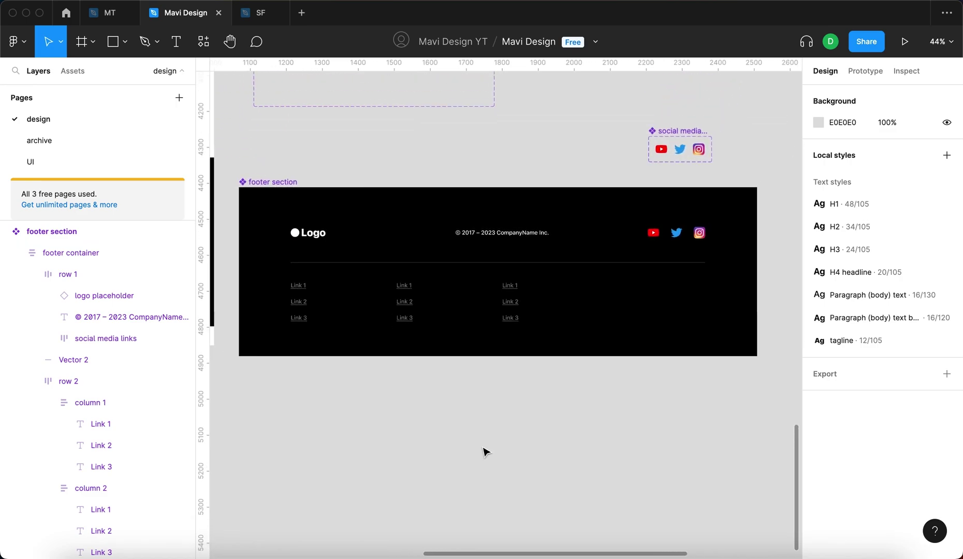
{"action": "scroll", "coordinate": [484, 452], "scroll_direction": "up", "scroll_amount": 1}
{"action": "left_click", "coordinate": [564, 300]}
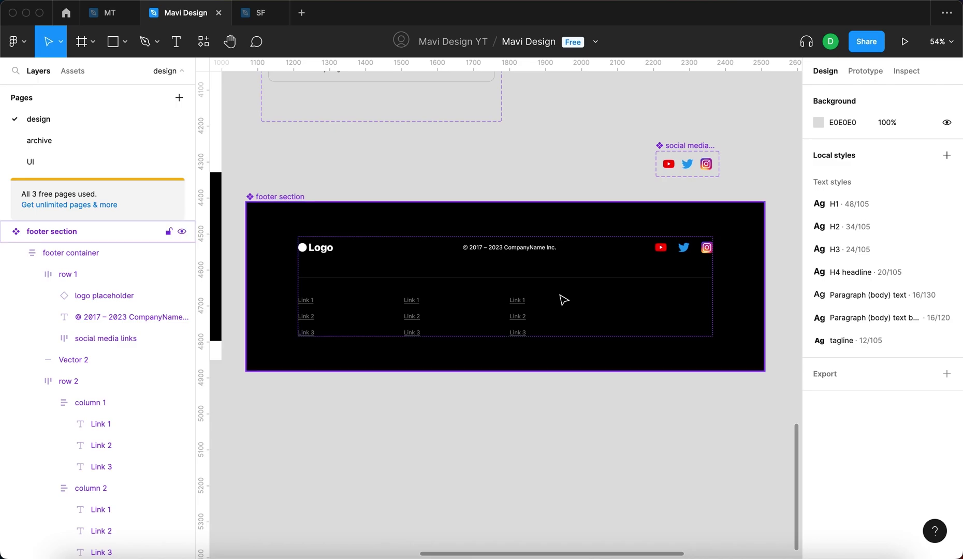
Step: Undo and redo the opacity changes on the footer's logo and copyright text to compare both looks
{"action": "key", "text": "super+z"}
{"action": "key", "text": "super+z"}
{"action": "key", "text": "super+z"}
{"action": "key", "text": "super+z"}
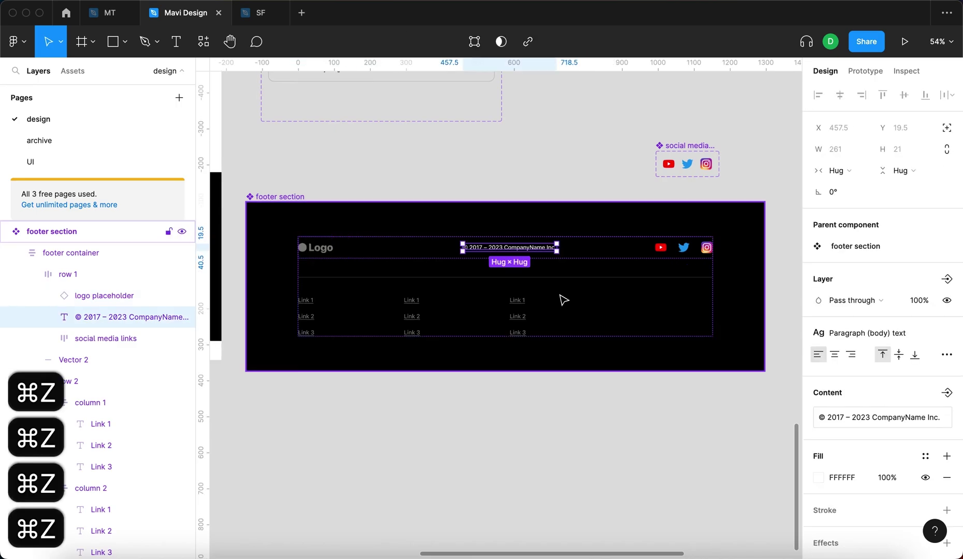
{"action": "left_click", "coordinate": [520, 426]}
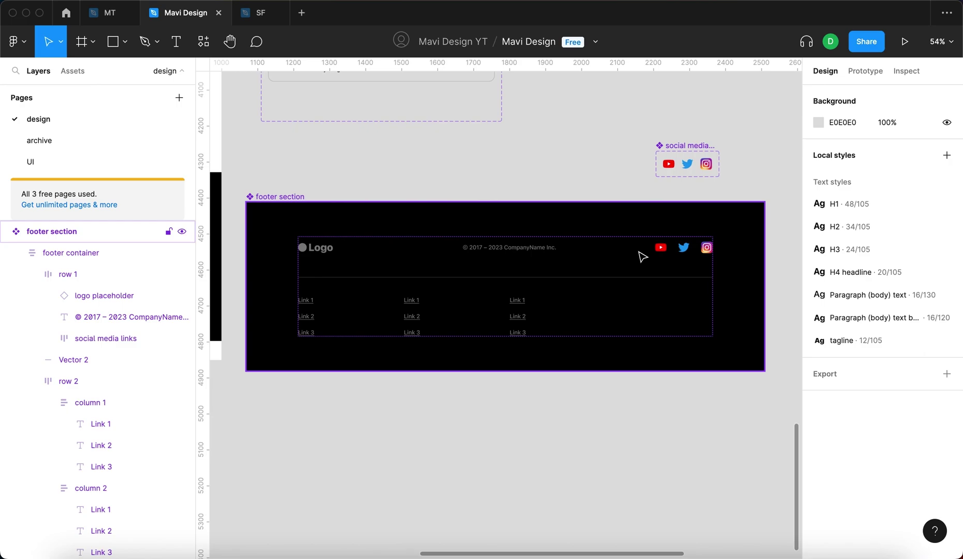
{"action": "key", "text": "super+shift+z"}
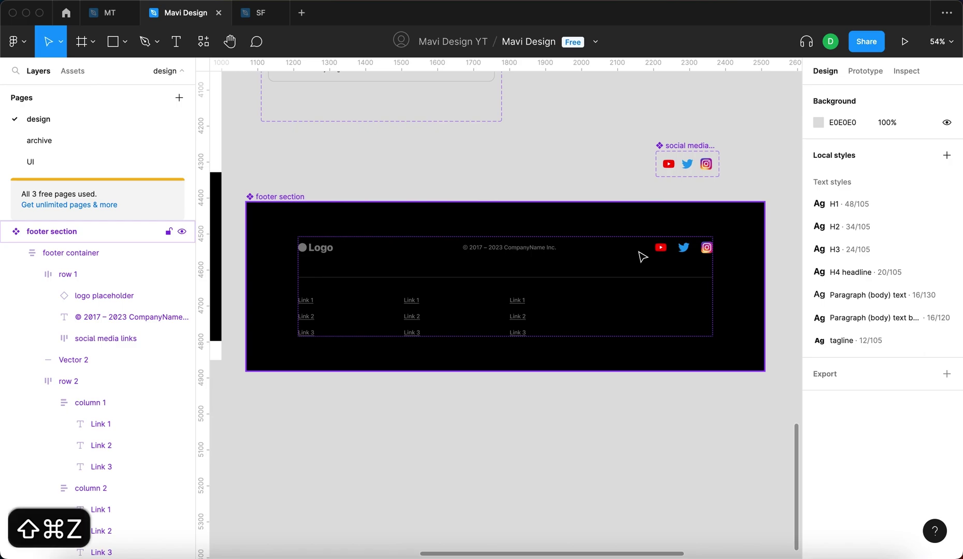
{"action": "key", "text": "super+shift+z"}
{"action": "key", "text": "super+shift+z"}
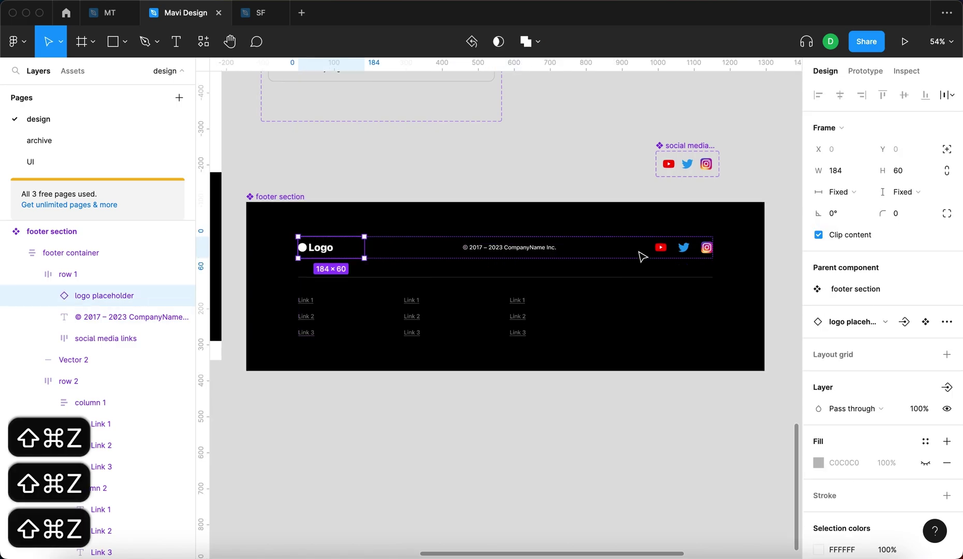
{"action": "left_click", "coordinate": [514, 147]}
{"action": "left_click", "coordinate": [458, 288]}
{"action": "left_click", "coordinate": [539, 485]}
Step: Set the vertical spacing between the footer container's rows and divider line to 40
{"action": "scroll", "coordinate": [542, 490], "scroll_direction": "down", "scroll_amount": 5}
{"action": "scroll", "coordinate": [543, 491], "scroll_direction": "up", "scroll_amount": 2}
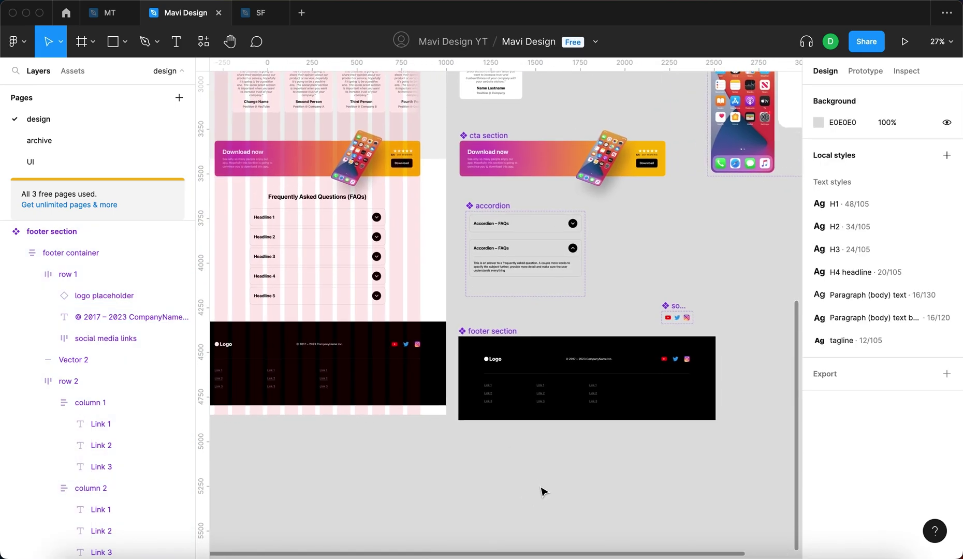
{"action": "double_click", "coordinate": [635, 394]}
{"action": "scroll", "coordinate": [636, 394], "scroll_direction": "up", "scroll_amount": 3}
{"action": "left_click", "coordinate": [841, 369]}
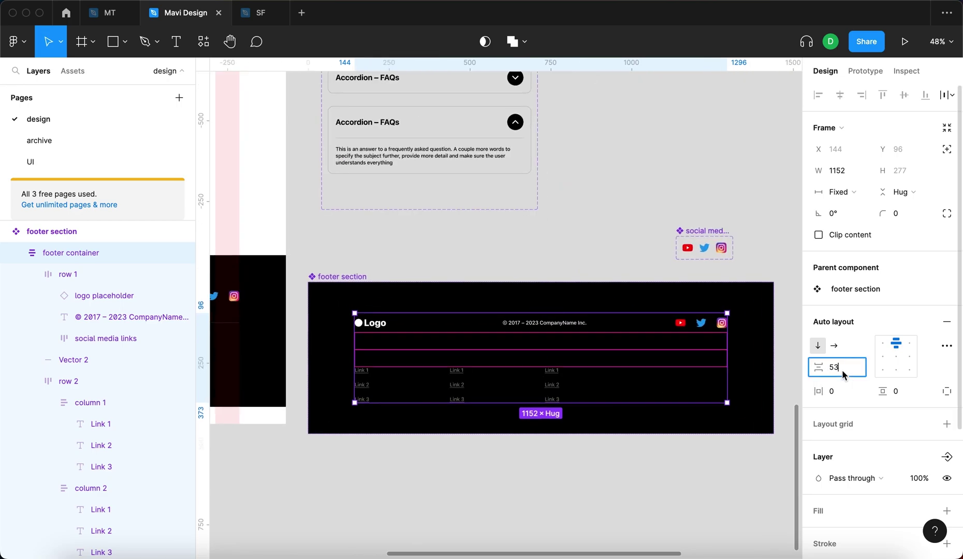
{"action": "key", "text": "shift+Down"}
{"action": "scroll", "coordinate": [523, 379], "scroll_direction": "up", "scroll_amount": 4}
{"action": "scroll", "coordinate": [520, 320], "scroll_direction": "down", "scroll_amount": 3}
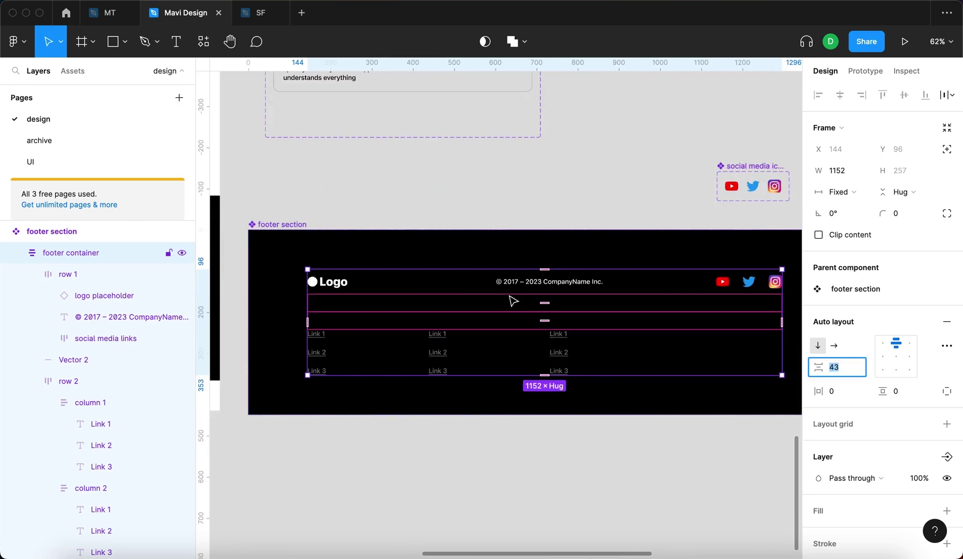
{"action": "key", "text": "Down"}
{"action": "key", "text": "Down"}
{"action": "key", "text": "Down"}
{"action": "key", "text": "Down"}
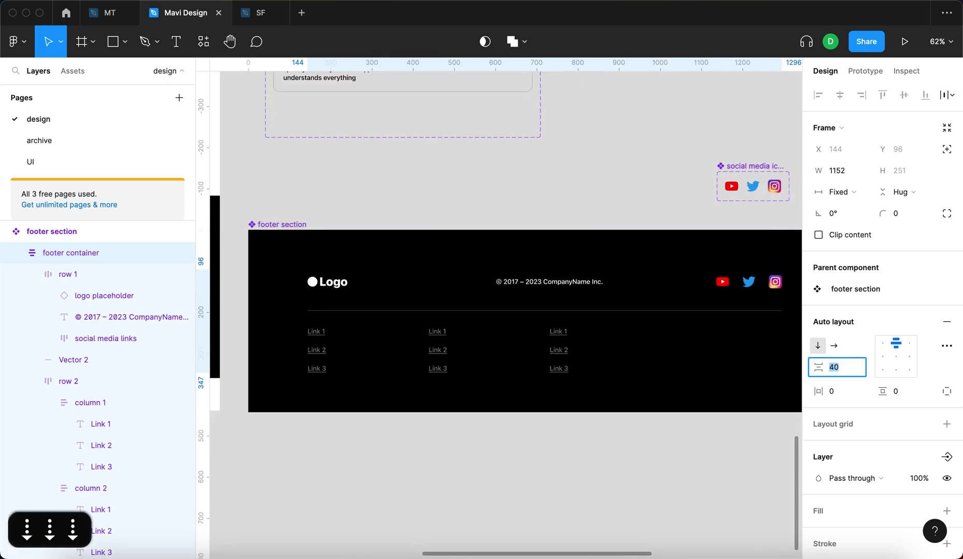
Step: Try a wider vertical spacing in the footer container and return it to 40
{"action": "key", "text": "shift+Up"}
{"action": "key", "text": "Down"}
{"action": "key", "text": "Down"}
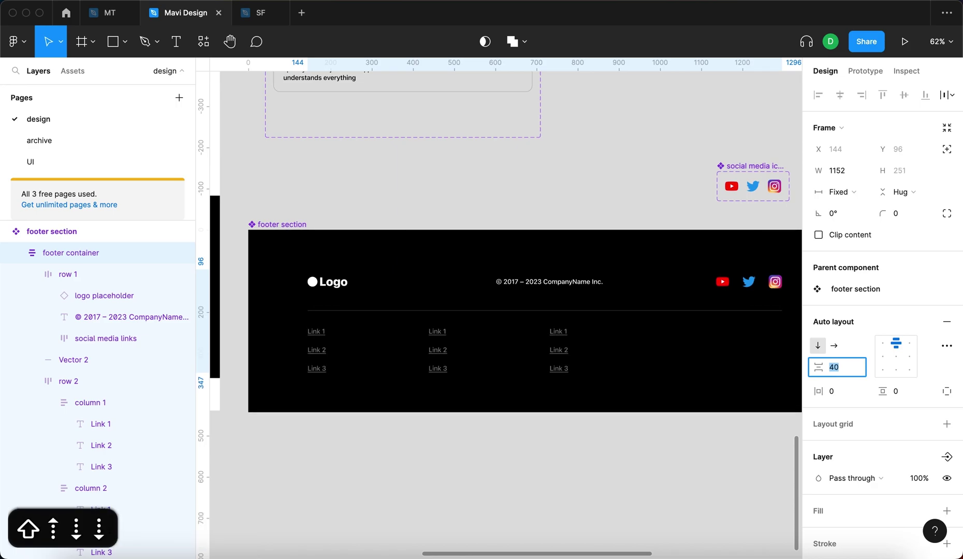
{"action": "key", "text": "Return"}
{"action": "left_click", "coordinate": [567, 198]}
Step: Reposition the footer instance below the FAQs in the website frame at X 0, Y 3930
{"action": "scroll", "coordinate": [565, 316], "scroll_direction": "down", "scroll_amount": 5}
{"action": "scroll", "coordinate": [566, 316], "scroll_direction": "left", "scroll_amount": 3}
{"action": "left_click", "coordinate": [516, 369]}
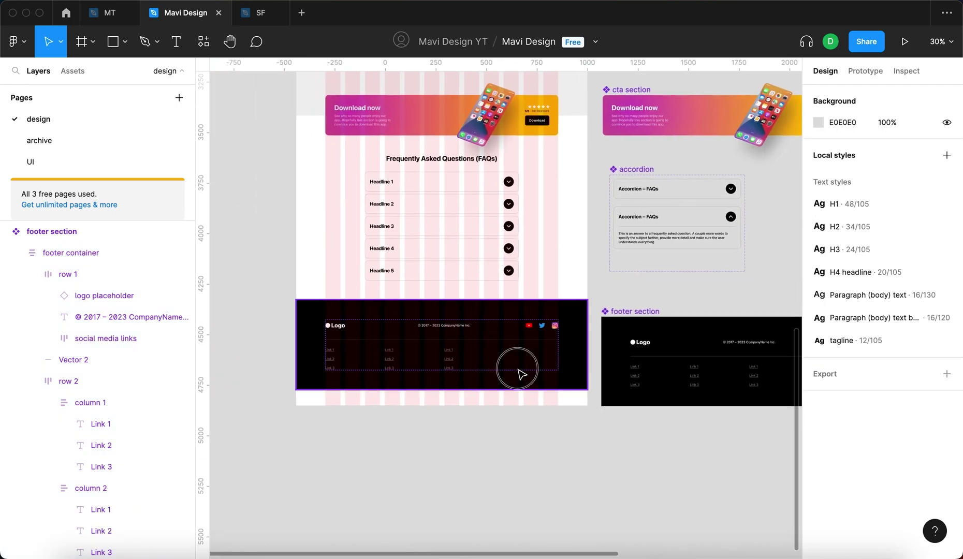
{"action": "scroll", "coordinate": [485, 363], "scroll_direction": "up", "scroll_amount": 3}
{"action": "mouse_move", "coordinate": [485, 363]}
{"action": "left_mouse_down"}
{"action": "mouse_move", "coordinate": [496, 350]}
{"action": "mouse_move", "coordinate": [500, 369]}
{"action": "left_mouse_up"}
{"action": "left_click_drag", "start_coordinate": [565, 361], "coordinate": [565, 363]}
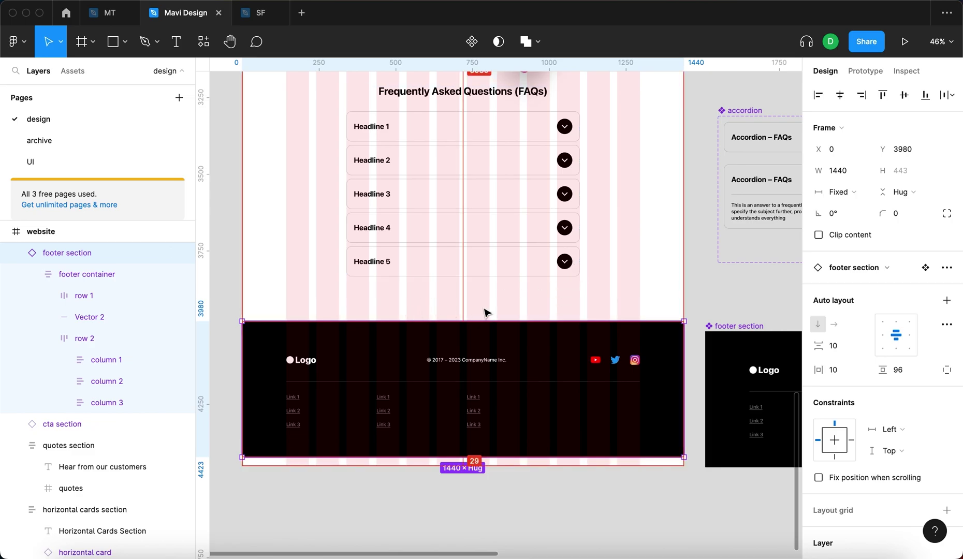
{"action": "scroll", "coordinate": [523, 393], "scroll_direction": "up", "scroll_amount": 2}
{"action": "key", "text": "super+z"}
{"action": "key", "text": "super+shift+z"}
{"action": "scroll", "coordinate": [486, 399], "scroll_direction": "up", "scroll_amount": 1}
{"action": "left_click_drag", "start_coordinate": [487, 399], "coordinate": [498, 389]}
{"action": "scroll", "coordinate": [370, 350], "scroll_direction": "down", "scroll_amount": 5}
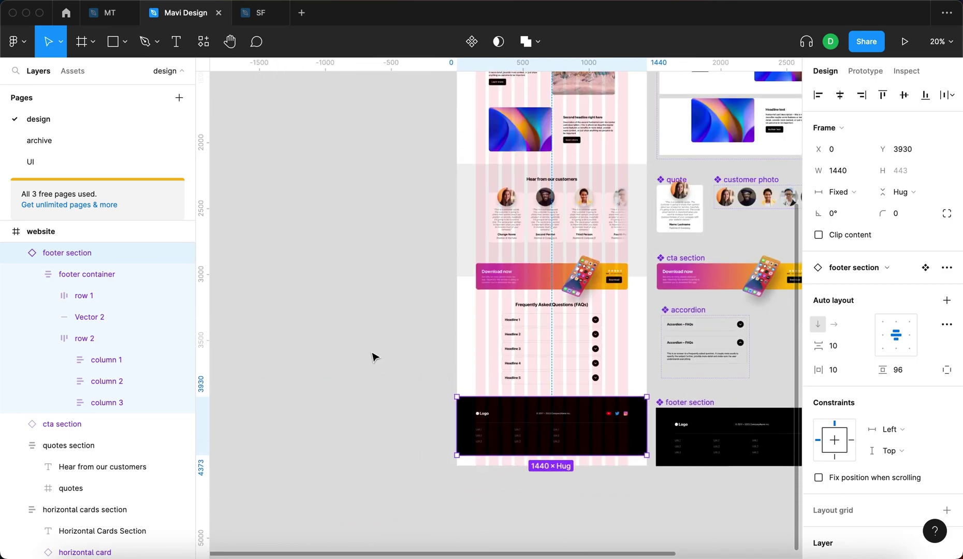
Step: Shorten the website frame so that its bottom edge meets the bottom of the footer
{"action": "left_click", "coordinate": [373, 352]}
{"action": "scroll", "coordinate": [376, 354], "scroll_direction": "up", "scroll_amount": 5}
{"action": "scroll", "coordinate": [430, 362], "scroll_direction": "up", "scroll_amount": 1}
{"action": "left_click", "coordinate": [468, 383]}
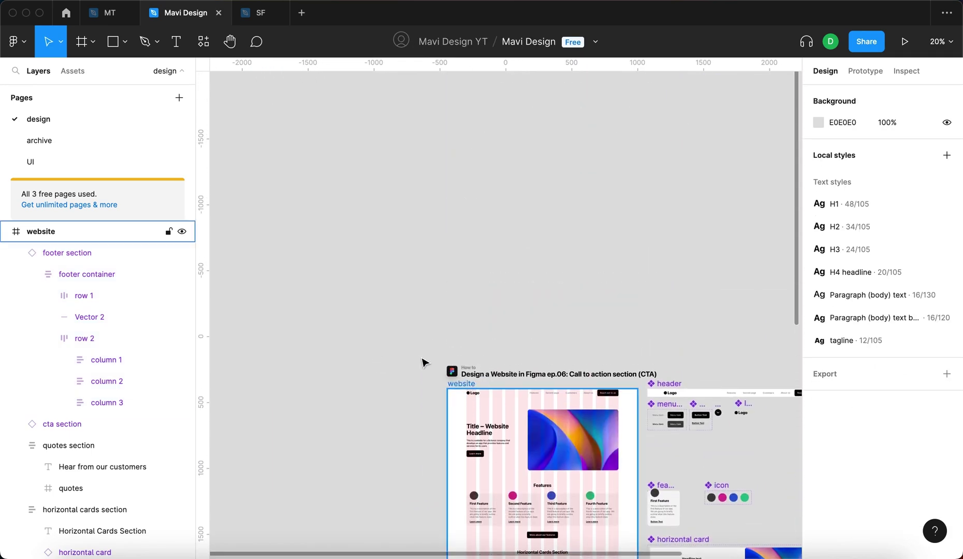
{"action": "scroll", "coordinate": [344, 353], "scroll_direction": "down", "scroll_amount": 10}
{"action": "scroll", "coordinate": [528, 432], "scroll_direction": "down", "scroll_amount": 5}
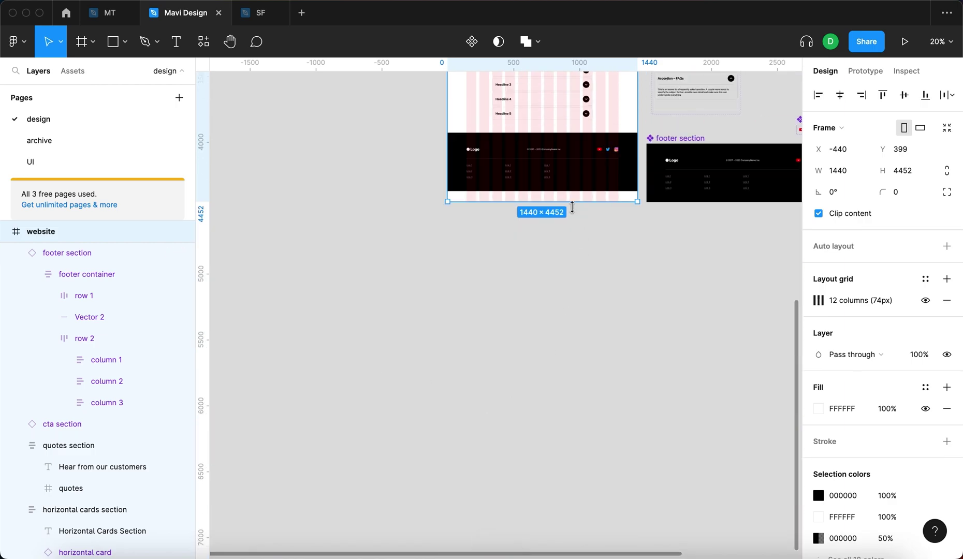
{"action": "scroll", "coordinate": [569, 208], "scroll_direction": "up", "scroll_amount": 5}
{"action": "scroll", "coordinate": [577, 213], "scroll_direction": "up", "scroll_amount": 3}
{"action": "left_click_drag", "start_coordinate": [589, 302], "coordinate": [595, 273]}
{"action": "left_click", "coordinate": [594, 362]}
Step: Move the social media icon component set aside and place the footer component at X 1110, Y 4329, level with the website's footer
{"action": "scroll", "coordinate": [593, 361], "scroll_direction": "down", "scroll_amount": 5}
{"action": "left_click", "coordinate": [717, 300]}
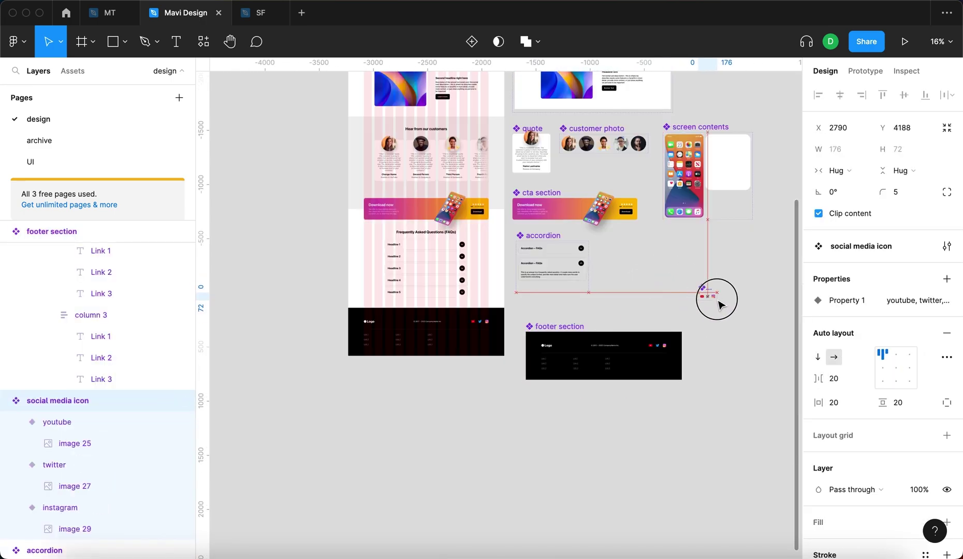
{"action": "left_click_drag", "start_coordinate": [576, 317], "coordinate": [559, 295]}
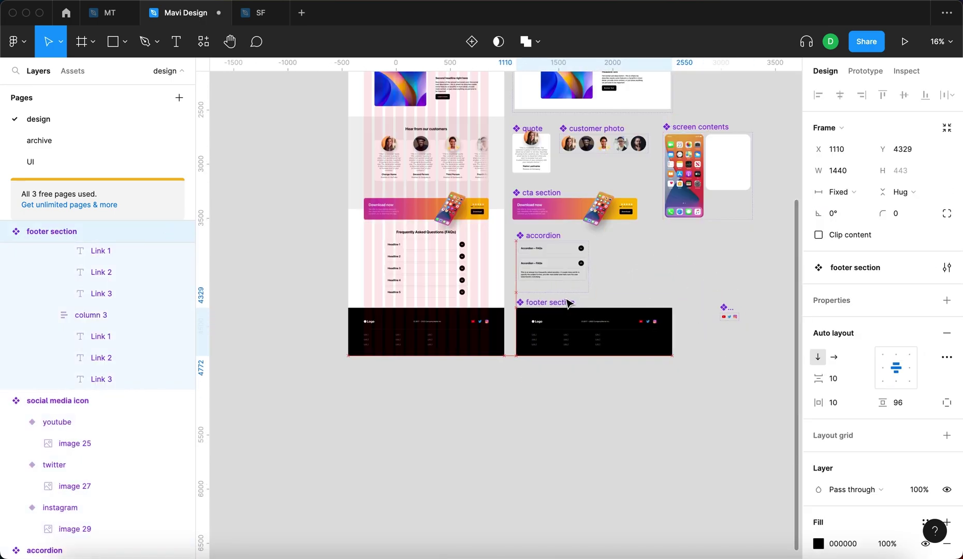
{"action": "scroll", "coordinate": [550, 366], "scroll_direction": "up", "scroll_amount": 3}
{"action": "left_click", "coordinate": [550, 366]}
Step: Review the whole website frame and its neighbouring components from the header down to the footer
{"action": "scroll", "coordinate": [550, 367], "scroll_direction": "up", "scroll_amount": 3}
{"action": "scroll", "coordinate": [551, 366], "scroll_direction": "down", "scroll_amount": 3}
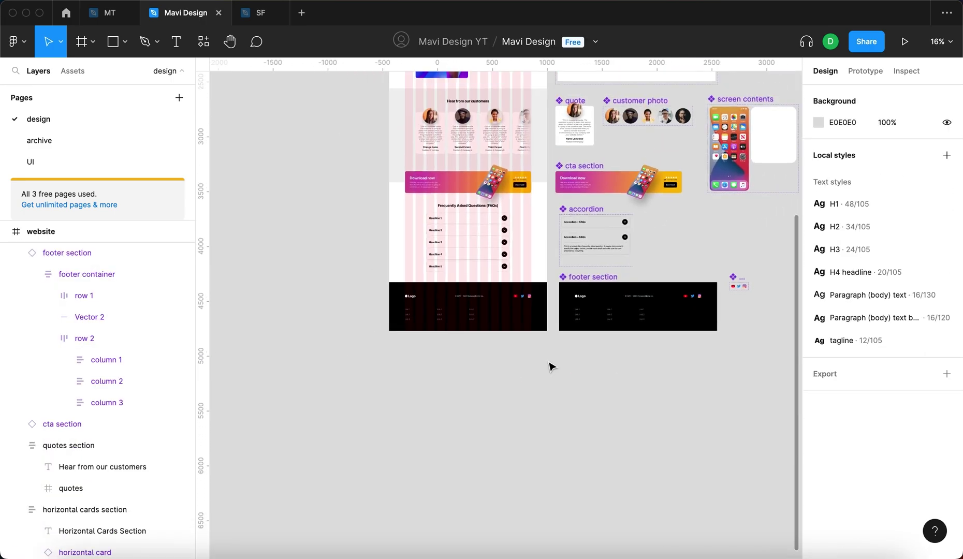
{"action": "scroll", "coordinate": [550, 367], "scroll_direction": "up", "scroll_amount": 5}
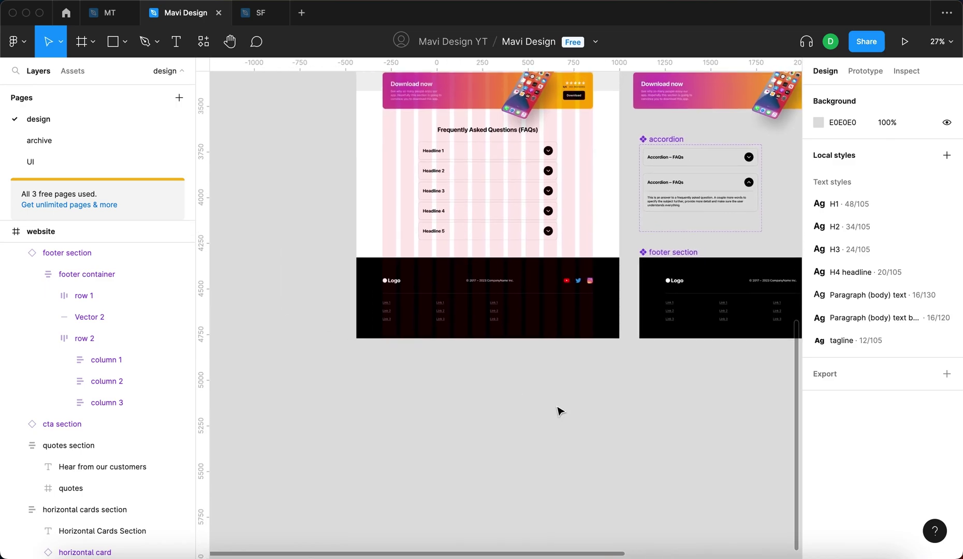
{"action": "left_click_drag", "start_coordinate": [558, 404], "coordinate": [507, 439]}
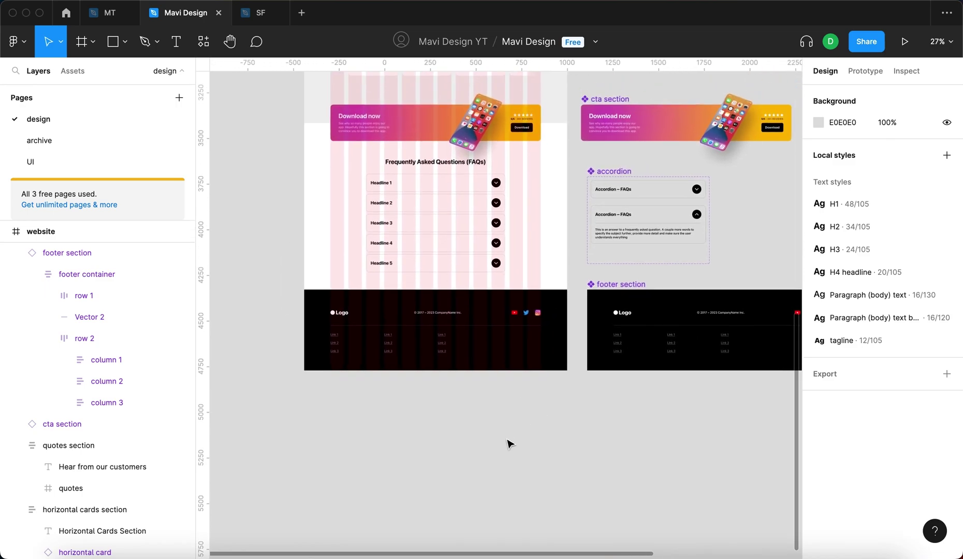
{"action": "scroll", "coordinate": [507, 444], "scroll_direction": "up", "scroll_amount": 10}
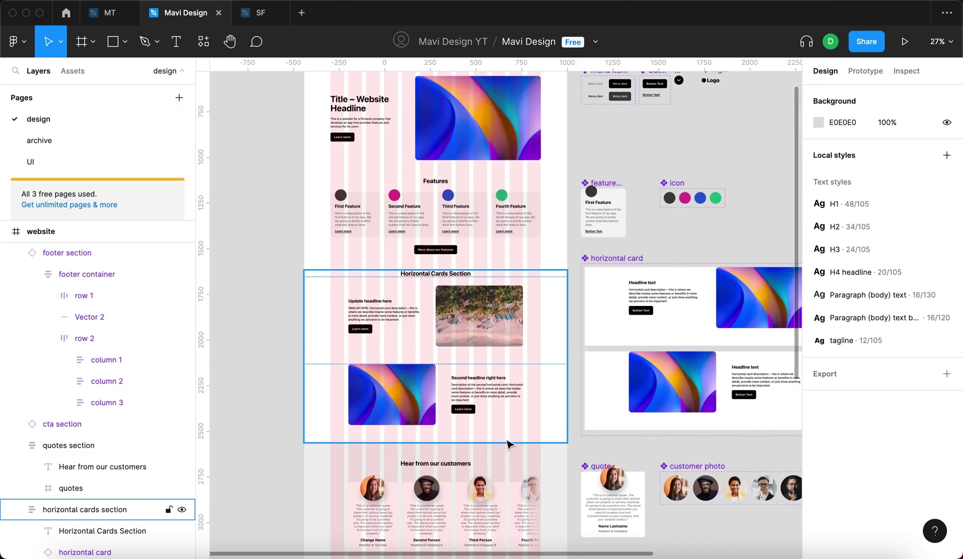
{"action": "scroll", "coordinate": [529, 432], "scroll_direction": "up", "scroll_amount": 1}
{"action": "scroll", "coordinate": [532, 435], "scroll_direction": "down", "scroll_amount": 4}
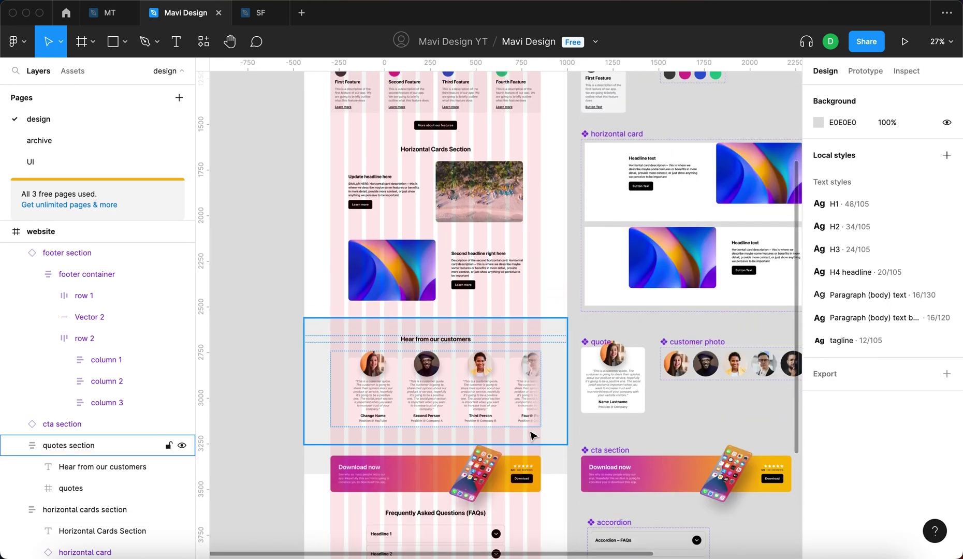
{"action": "scroll", "coordinate": [533, 437], "scroll_direction": "down", "scroll_amount": 7}
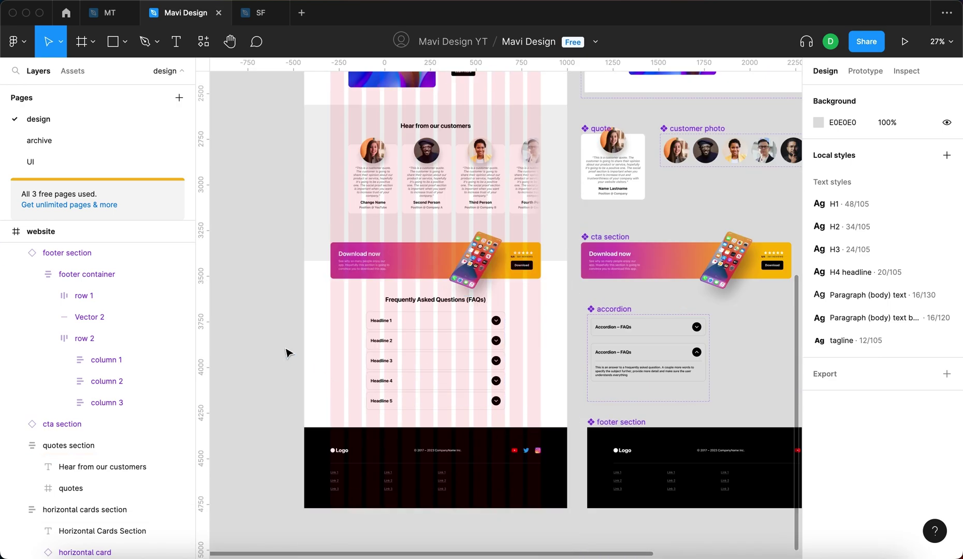
{"action": "scroll", "coordinate": [287, 355], "scroll_direction": "down", "scroll_amount": 2}
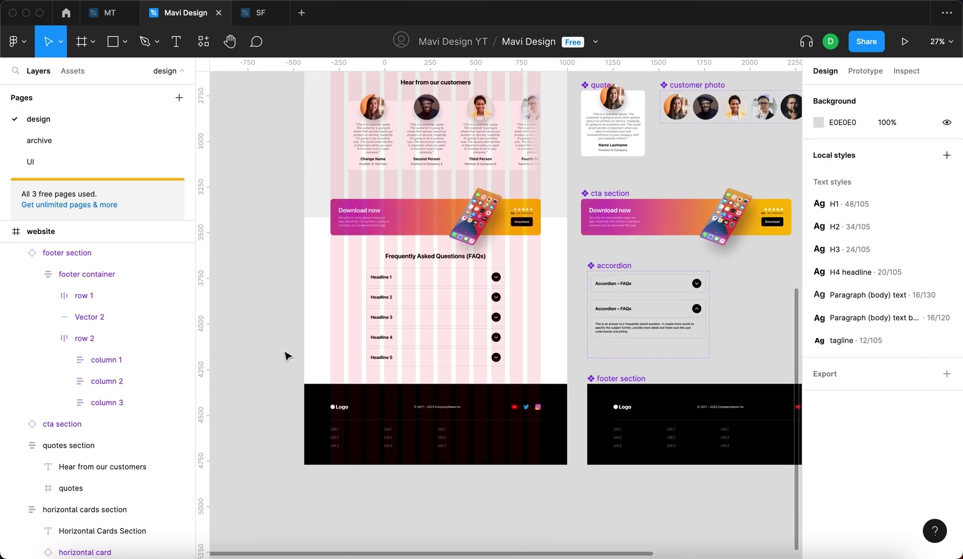
{"action": "scroll", "coordinate": [288, 356], "scroll_direction": "down", "scroll_amount": 3}
{"action": "scroll", "coordinate": [286, 260], "scroll_direction": "up", "scroll_amount": 10}
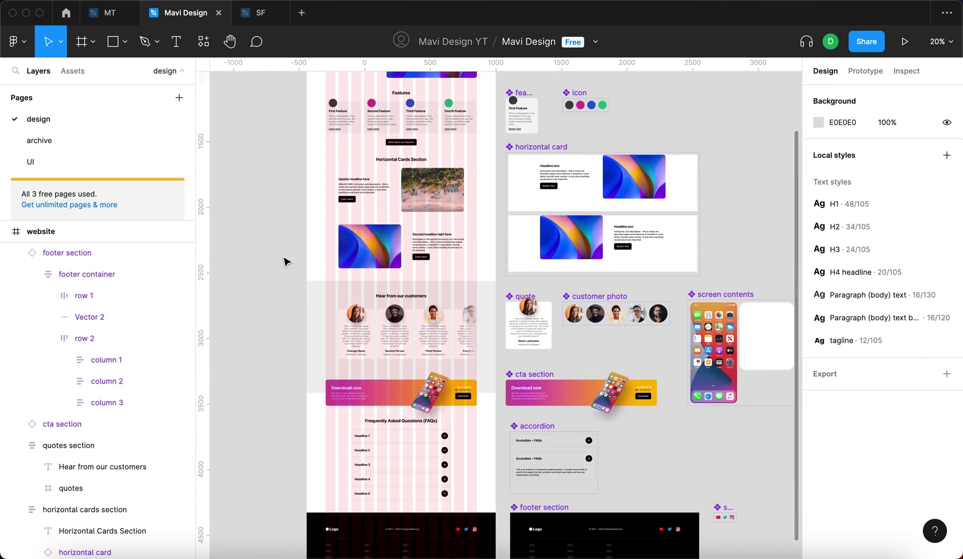
{"action": "scroll", "coordinate": [457, 163], "scroll_direction": "up", "scroll_amount": 5}
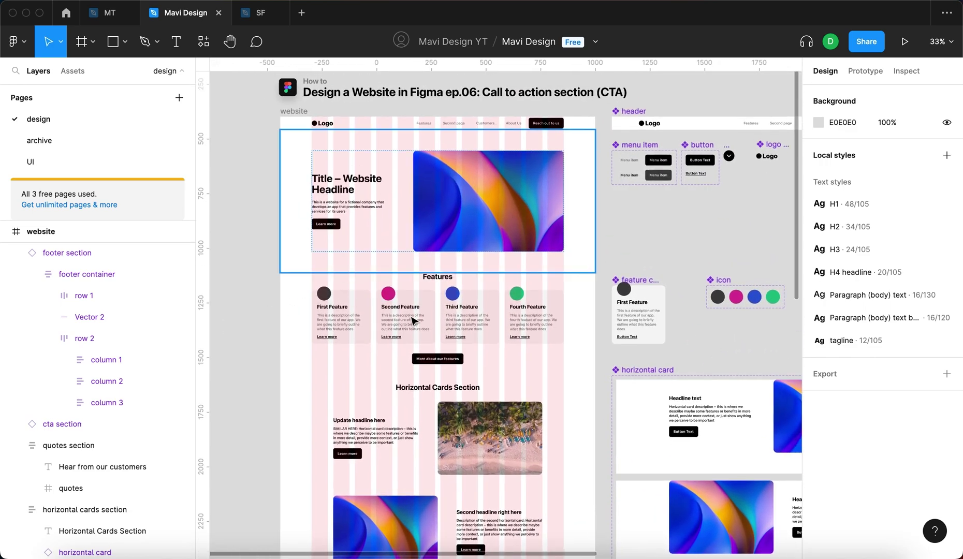
{"action": "scroll", "coordinate": [409, 281], "scroll_direction": "down", "scroll_amount": 10}
{"action": "scroll", "coordinate": [255, 311], "scroll_direction": "down", "scroll_amount": 5}
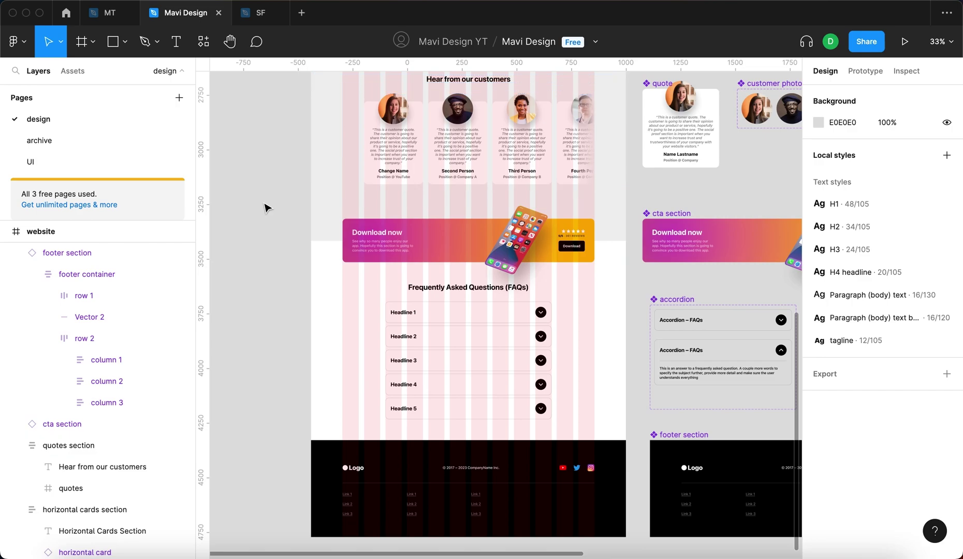
Step: Look over the completed page layout and the component sets beside it, up to the header and back to the footer
{"action": "scroll", "coordinate": [296, 247], "scroll_direction": "down", "scroll_amount": 3}
{"action": "scroll", "coordinate": [337, 249], "scroll_direction": "up", "scroll_amount": 5}
{"action": "scroll", "coordinate": [359, 250], "scroll_direction": "left", "scroll_amount": 1}
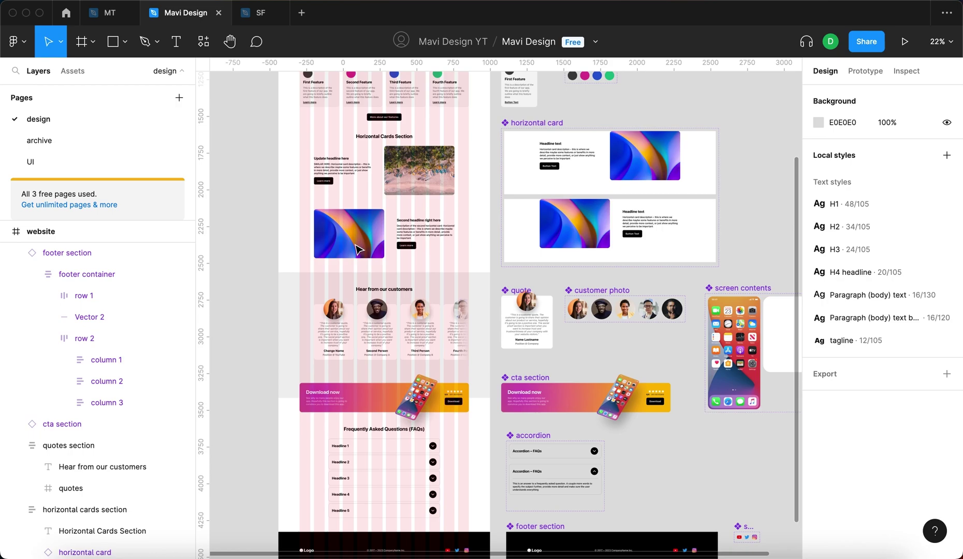
{"action": "scroll", "coordinate": [361, 248], "scroll_direction": "up", "scroll_amount": 5}
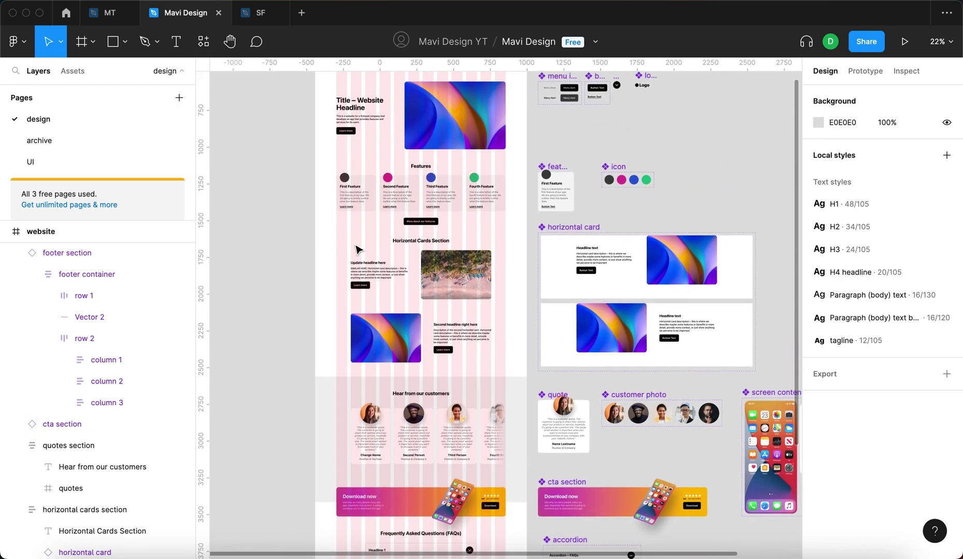
{"action": "scroll", "coordinate": [524, 119], "scroll_direction": "up", "scroll_amount": 3}
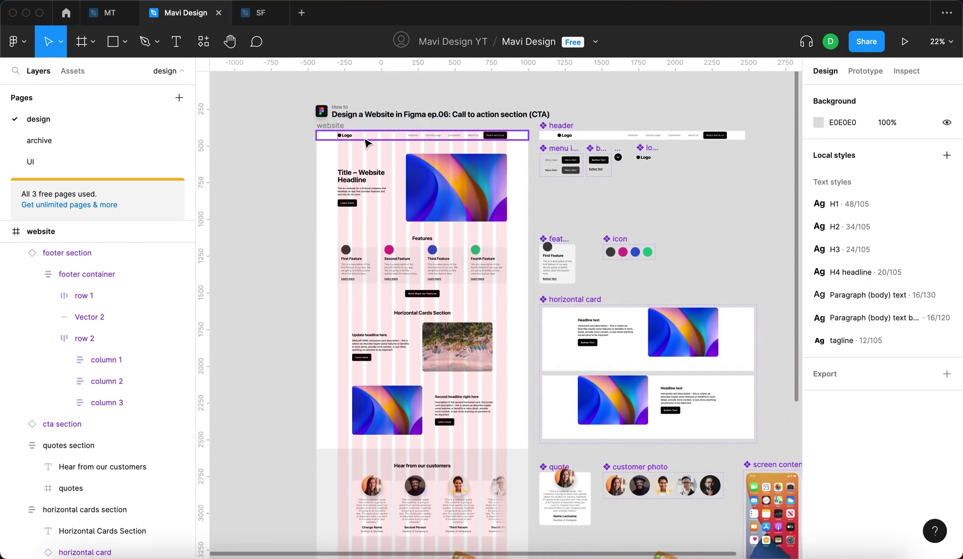
{"action": "scroll", "coordinate": [393, 207], "scroll_direction": "down", "scroll_amount": 3}
{"action": "scroll", "coordinate": [352, 430], "scroll_direction": "down", "scroll_amount": 3}
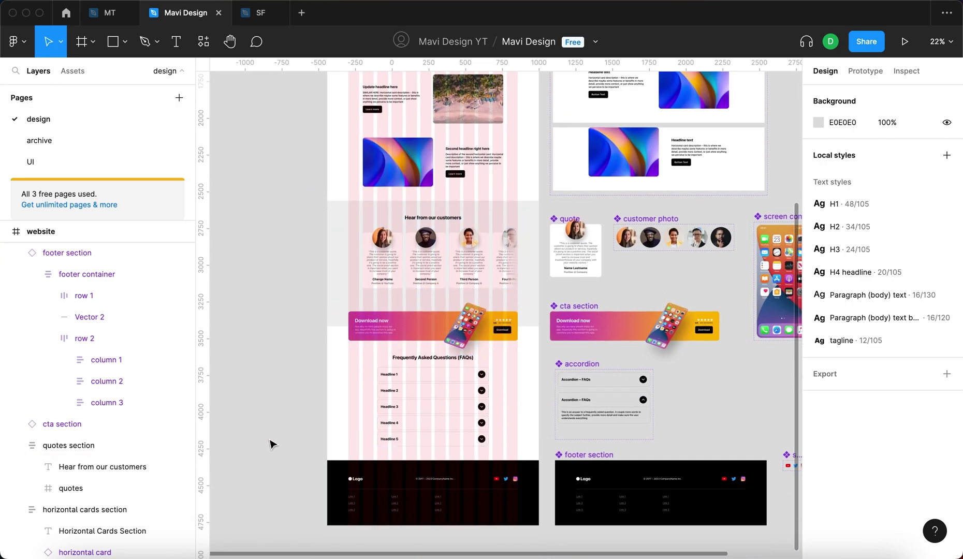
{"action": "scroll", "coordinate": [311, 432], "scroll_direction": "down", "scroll_amount": 3}
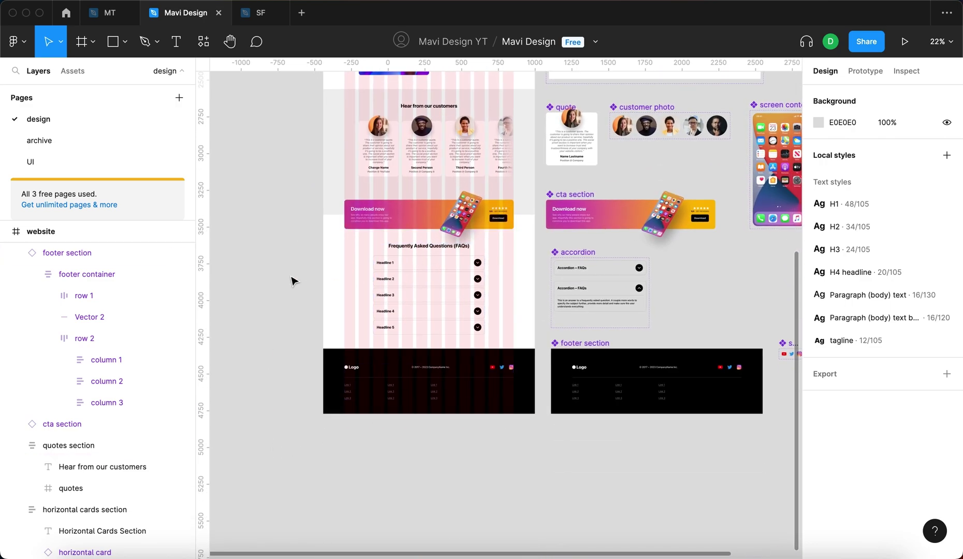
Step: Present the website prototype and check how the footer displays at the end of the page
{"action": "left_click", "coordinate": [468, 481]}
{"action": "left_click", "coordinate": [489, 412]}
{"action": "left_click", "coordinate": [672, 532]}
{"action": "left_click", "coordinate": [905, 42]}
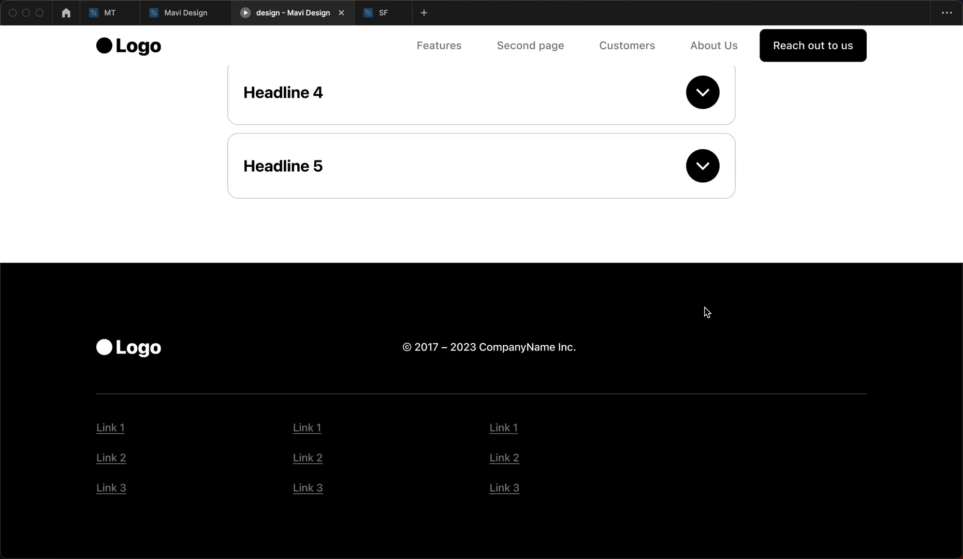
{"action": "left_click", "coordinate": [804, 225]}
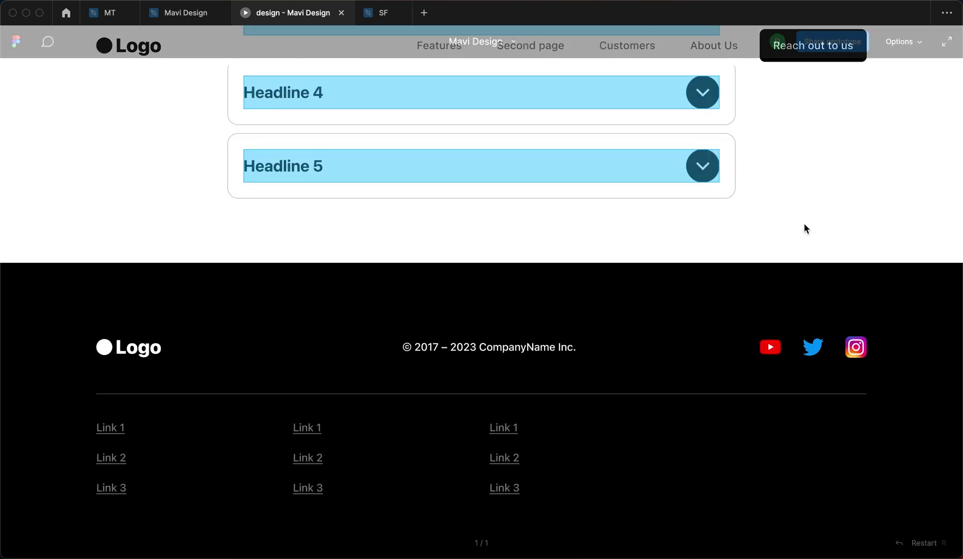
Step: Test the FAQ accordion in the prototype by expanding and collapsing Headline 2 and expanding Headline 3
{"action": "scroll", "coordinate": [805, 226], "scroll_direction": "up", "scroll_amount": 2}
{"action": "scroll", "coordinate": [806, 223], "scroll_direction": "up", "scroll_amount": 3}
{"action": "left_click", "coordinate": [574, 220]}
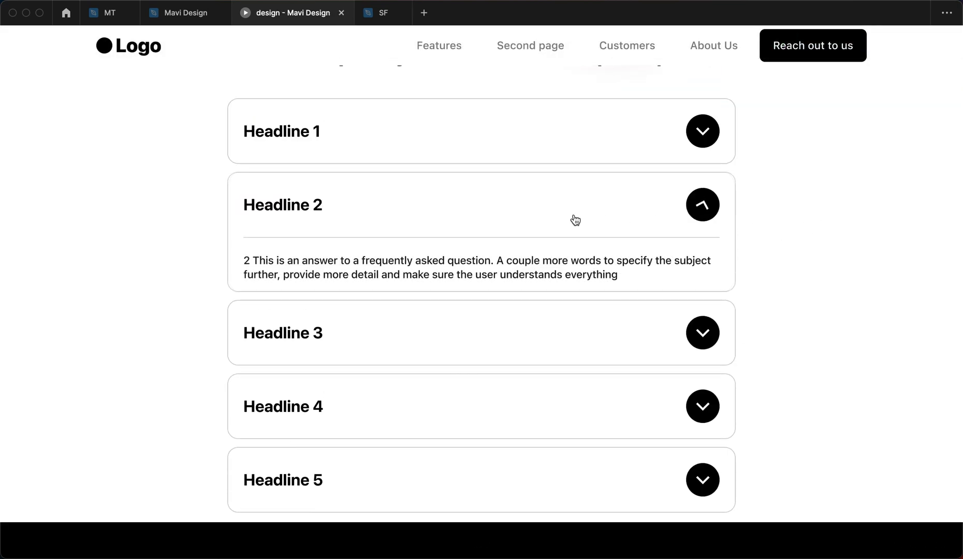
{"action": "left_click", "coordinate": [630, 208]}
{"action": "left_click", "coordinate": [551, 275]}
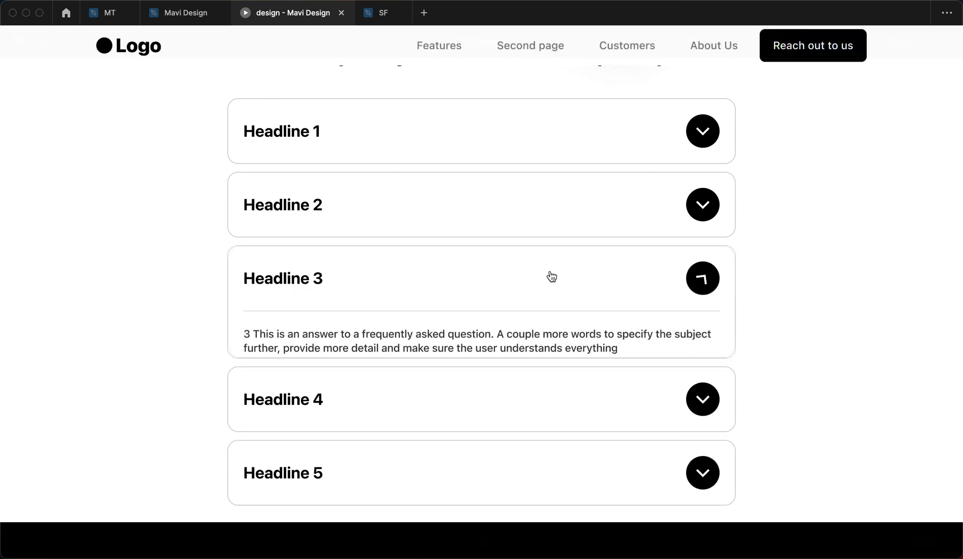
{"action": "scroll", "coordinate": [814, 273], "scroll_direction": "up", "scroll_amount": 2}
{"action": "scroll", "coordinate": [805, 272], "scroll_direction": "down", "scroll_amount": 3}
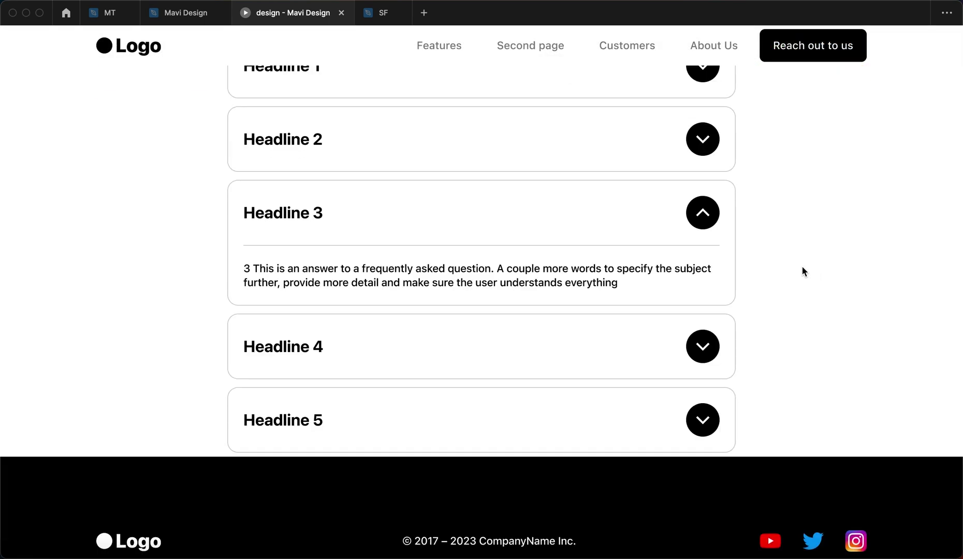
Step: Test expanding and collapsing Headline 4 and Headline 5 in the FAQ accordion, and collapse Headline 3
{"action": "left_click", "coordinate": [605, 344]}
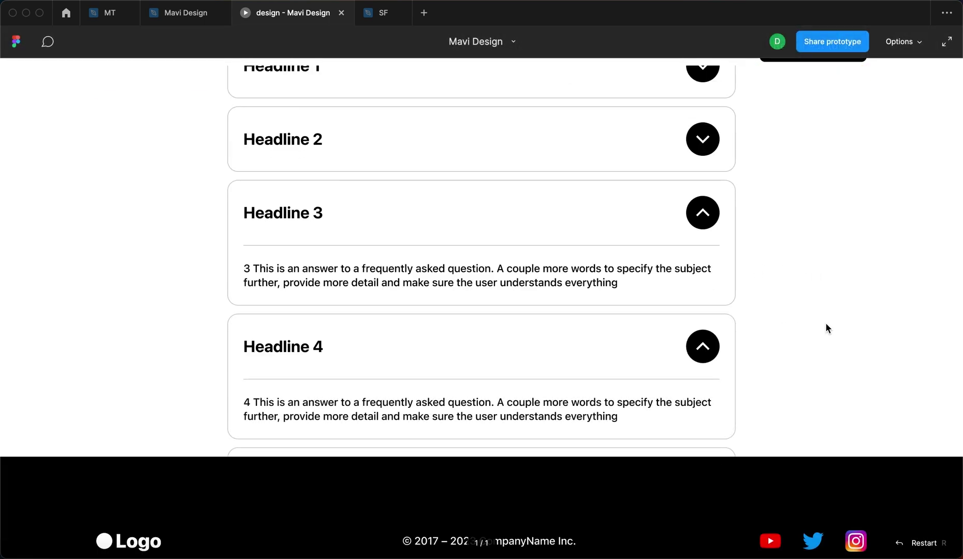
{"action": "left_click", "coordinate": [599, 341]}
{"action": "left_click", "coordinate": [234, 222]}
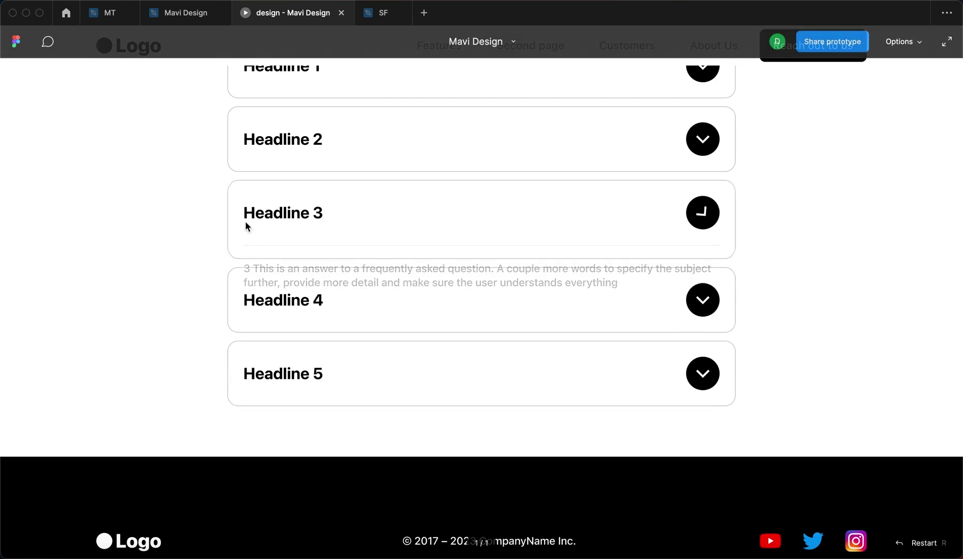
{"action": "left_click", "coordinate": [307, 357]}
{"action": "scroll", "coordinate": [319, 397], "scroll_direction": "down", "scroll_amount": 4}
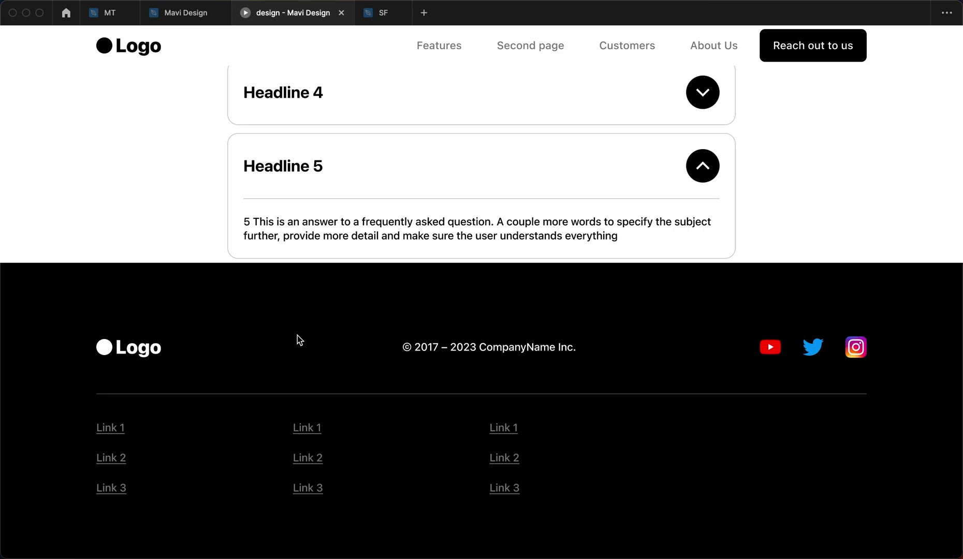
{"action": "scroll", "coordinate": [144, 241], "scroll_direction": "up", "scroll_amount": 5}
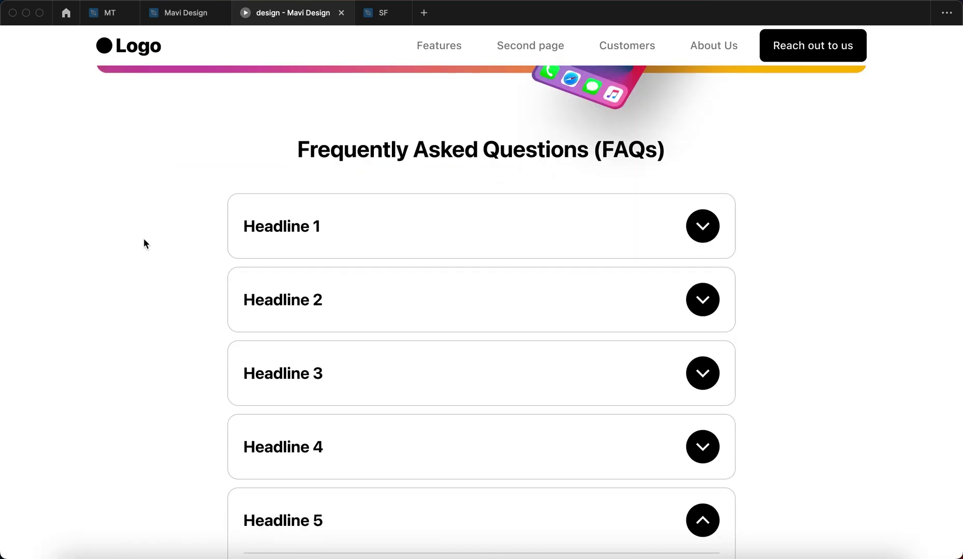
{"action": "scroll", "coordinate": [144, 243], "scroll_direction": "down", "scroll_amount": 5}
{"action": "left_click", "coordinate": [323, 191]}
Step: Examine the prototype's customer quotes, download banner and FAQ sections and how they lead into the footer
{"action": "scroll", "coordinate": [151, 194], "scroll_direction": "up", "scroll_amount": 10}
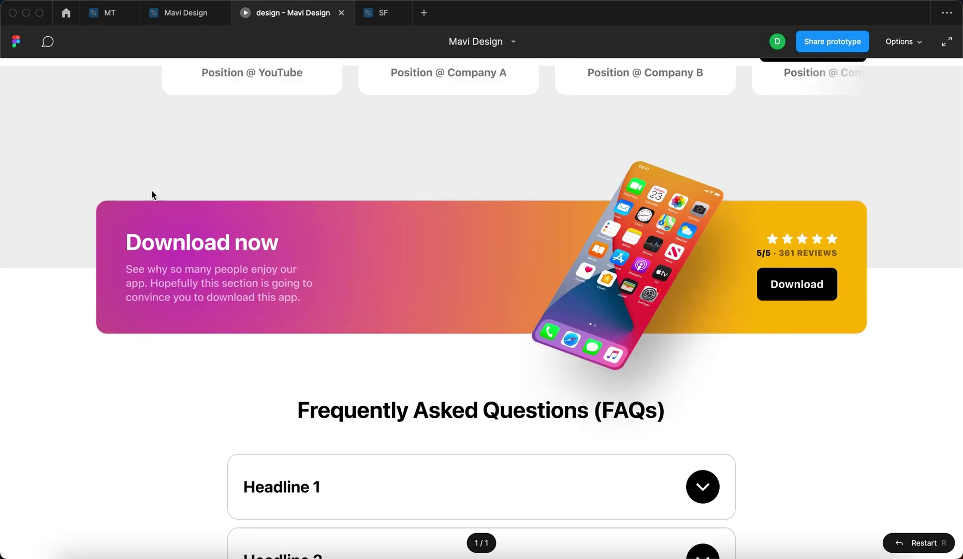
{"action": "scroll", "coordinate": [303, 267], "scroll_direction": "down", "scroll_amount": 12}
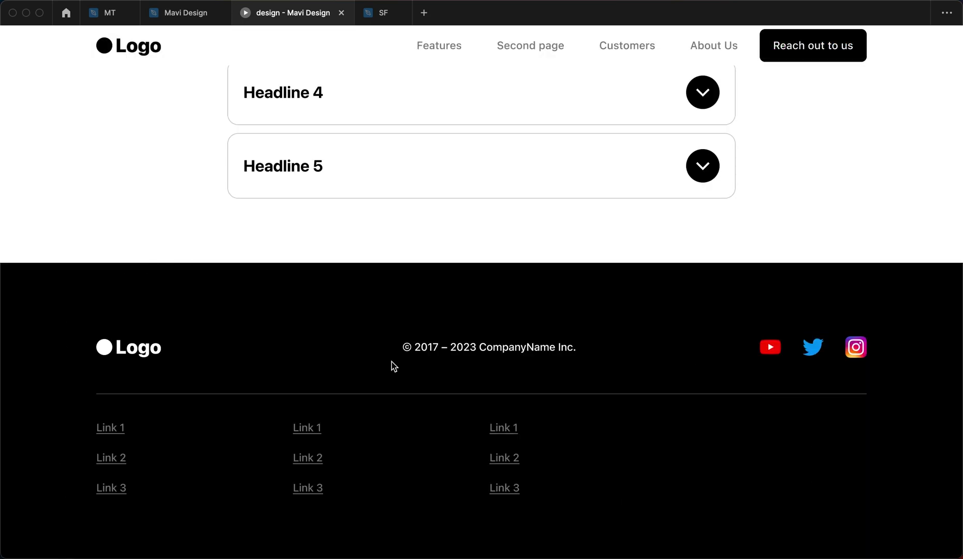
{"action": "scroll", "coordinate": [391, 362], "scroll_direction": "up", "scroll_amount": 10}
{"action": "scroll", "coordinate": [392, 361], "scroll_direction": "down", "scroll_amount": 1}
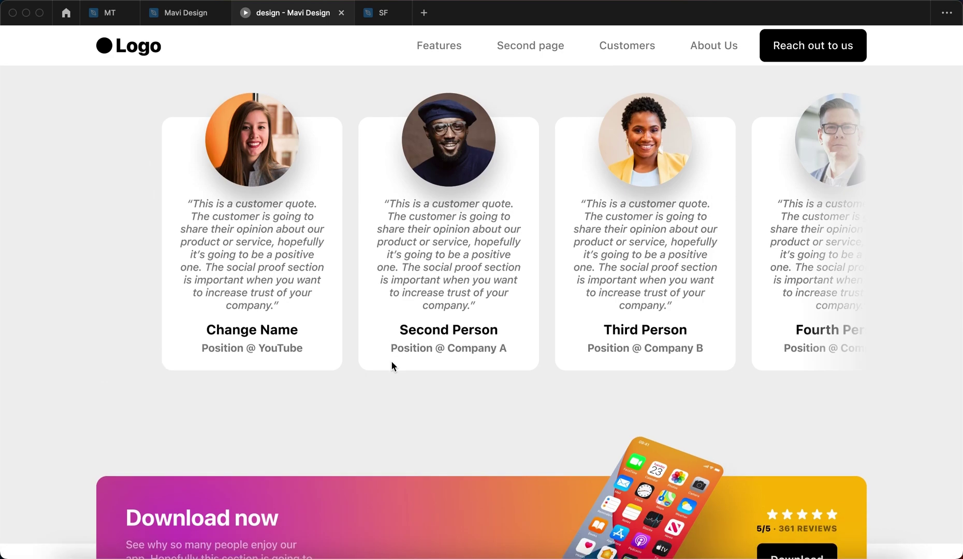
{"action": "scroll", "coordinate": [135, 279], "scroll_direction": "down", "scroll_amount": 10}
{"action": "left_click", "coordinate": [137, 279]}
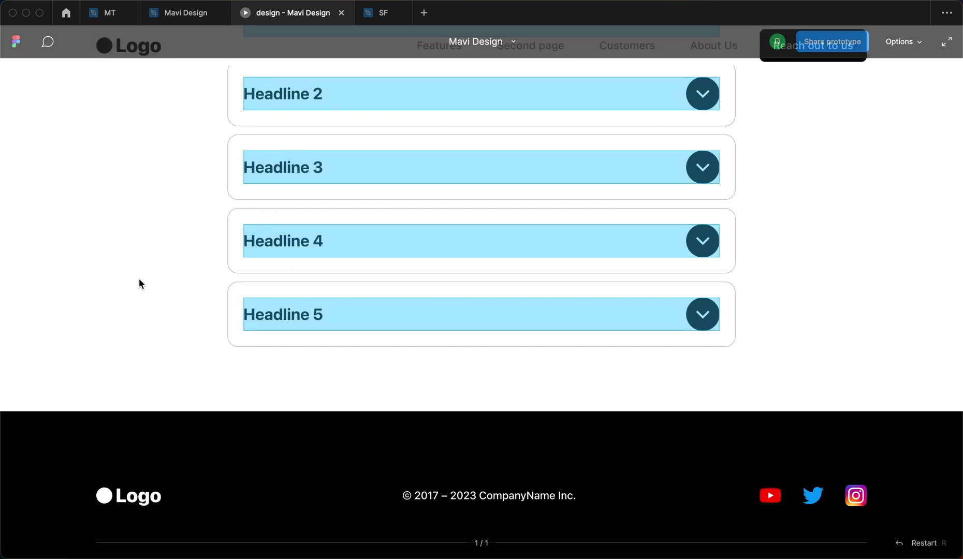
{"action": "scroll", "coordinate": [139, 278], "scroll_direction": "up", "scroll_amount": 2}
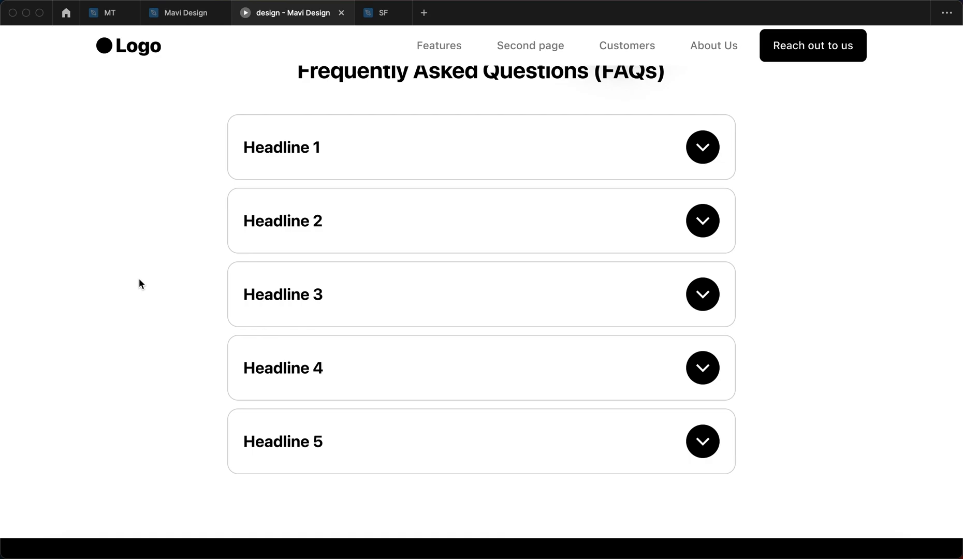
{"action": "scroll", "coordinate": [139, 280], "scroll_direction": "up", "scroll_amount": 1}
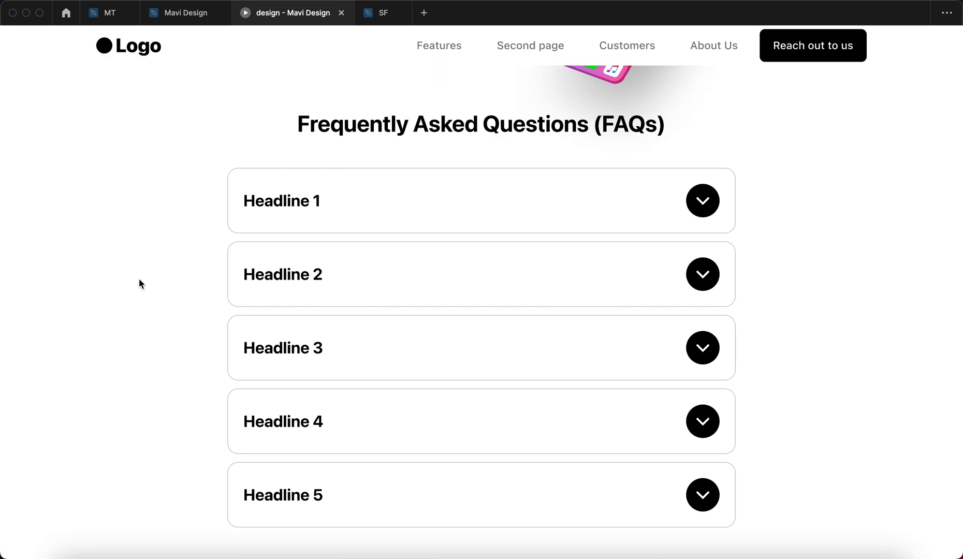
{"action": "scroll", "coordinate": [139, 280], "scroll_direction": "down", "scroll_amount": 6}
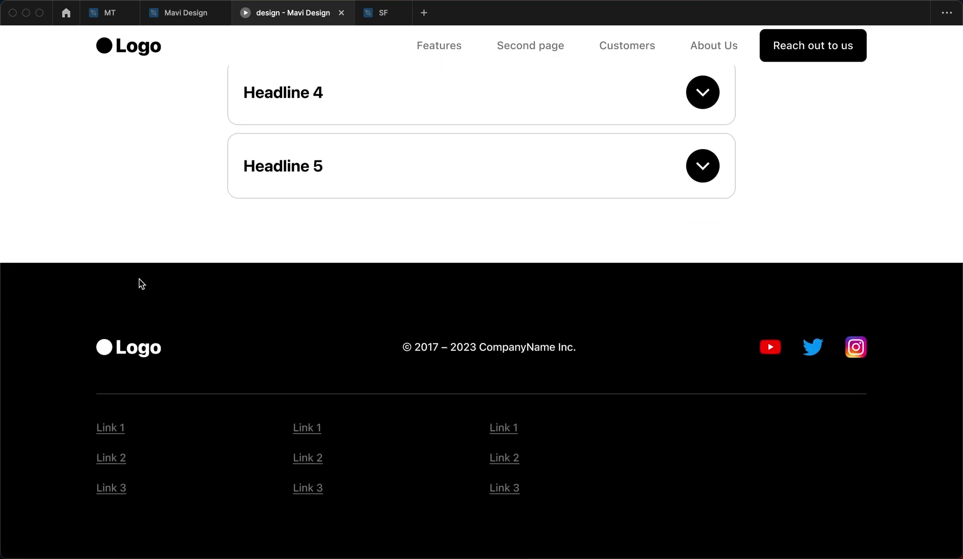
{"action": "scroll", "coordinate": [143, 241], "scroll_direction": "up", "scroll_amount": 3}
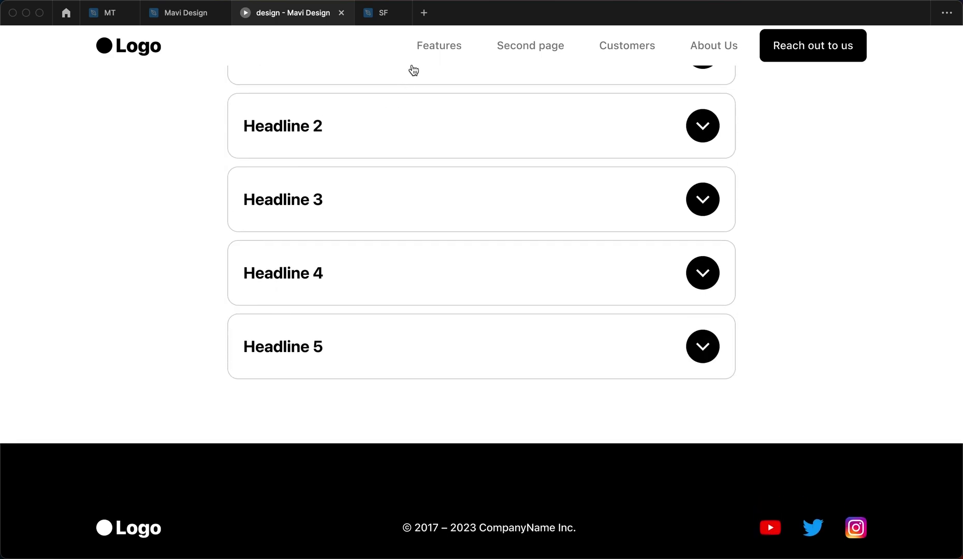
Step: Hide the Figma UI in the prototype view
{"action": "left_click", "coordinate": [907, 186]}
{"action": "left_click", "coordinate": [904, 42]}
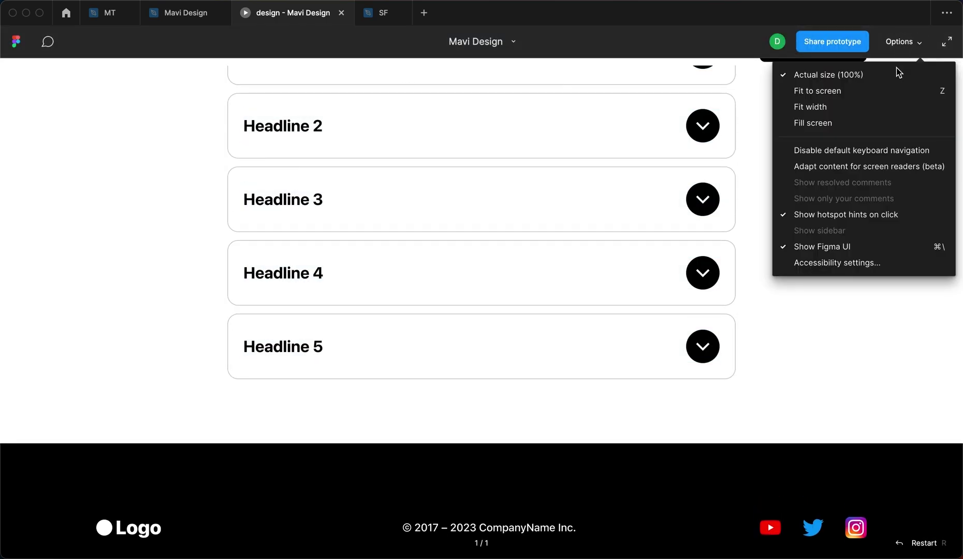
{"action": "left_click", "coordinate": [864, 248]}
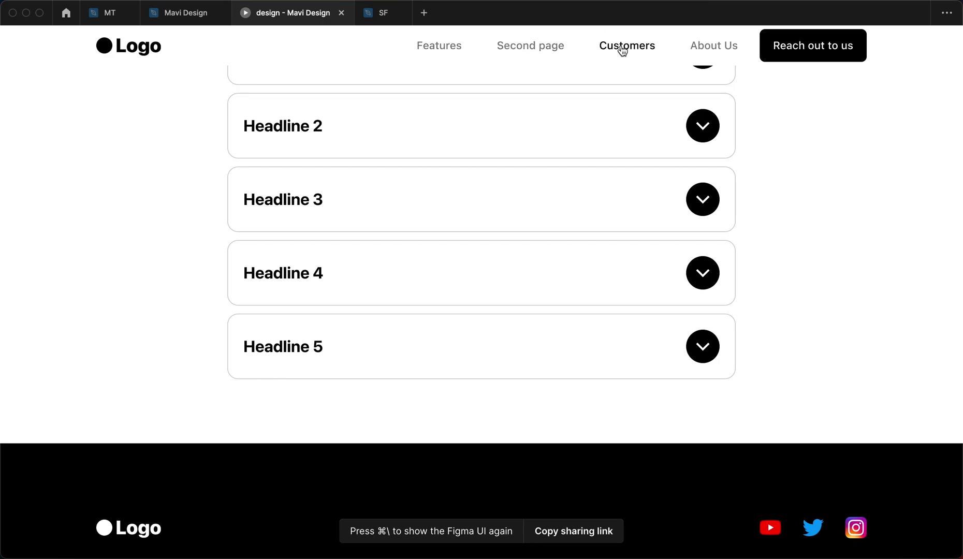
{"action": "left_click", "coordinate": [840, 156]}
{"action": "left_click", "coordinate": [810, 116]}
Step: Review the full prototype page from the footer up to the hero section and back down to the footer
{"action": "scroll", "coordinate": [811, 117], "scroll_direction": "down", "scroll_amount": 3}
{"action": "scroll", "coordinate": [811, 116], "scroll_direction": "down", "scroll_amount": 4}
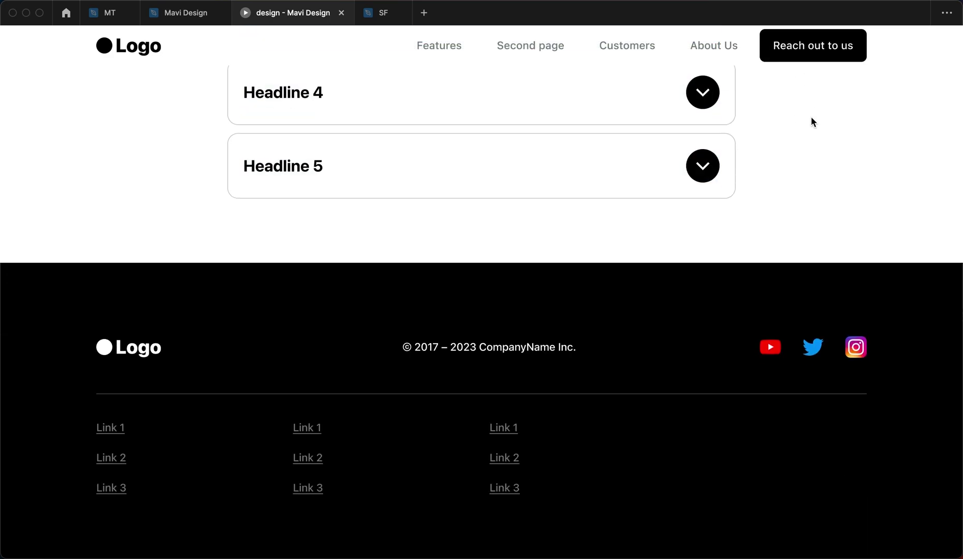
{"action": "scroll", "coordinate": [810, 116], "scroll_direction": "up", "scroll_amount": 15}
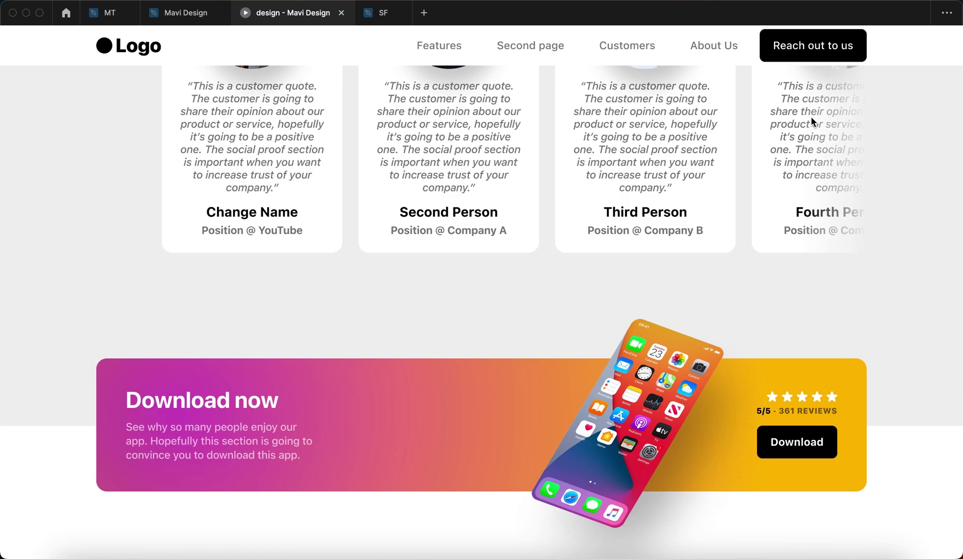
{"action": "scroll", "coordinate": [811, 117], "scroll_direction": "up", "scroll_amount": 10}
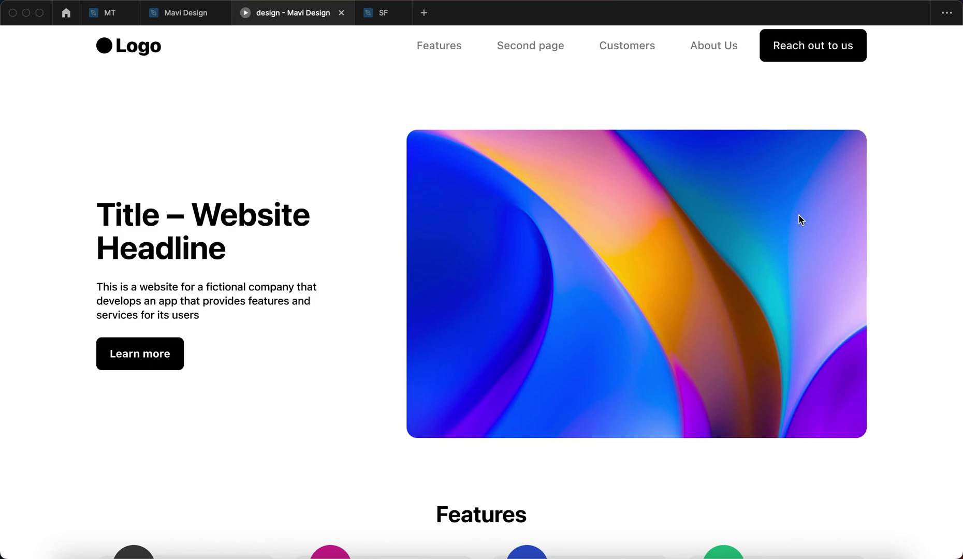
{"action": "scroll", "coordinate": [800, 217], "scroll_direction": "down", "scroll_amount": 20}
{"action": "left_click", "coordinate": [806, 253]}
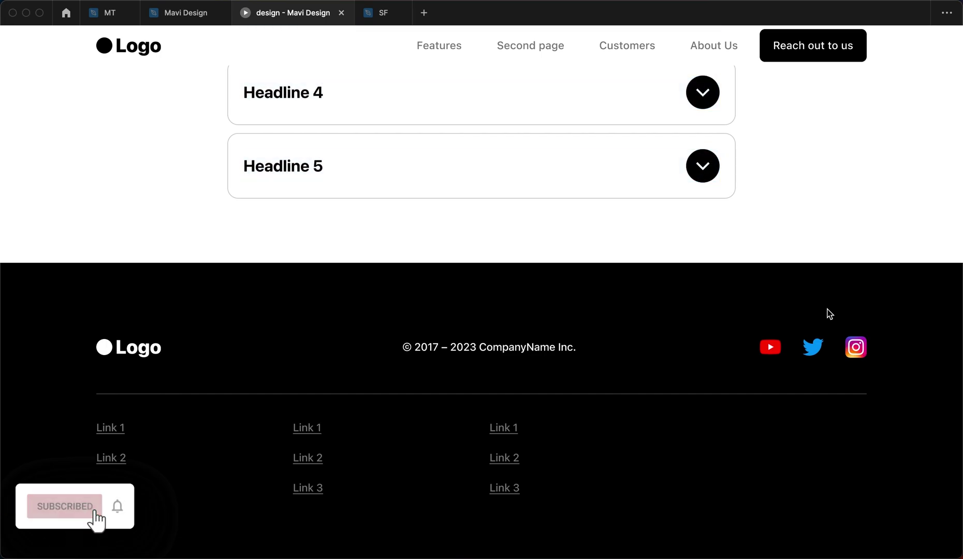